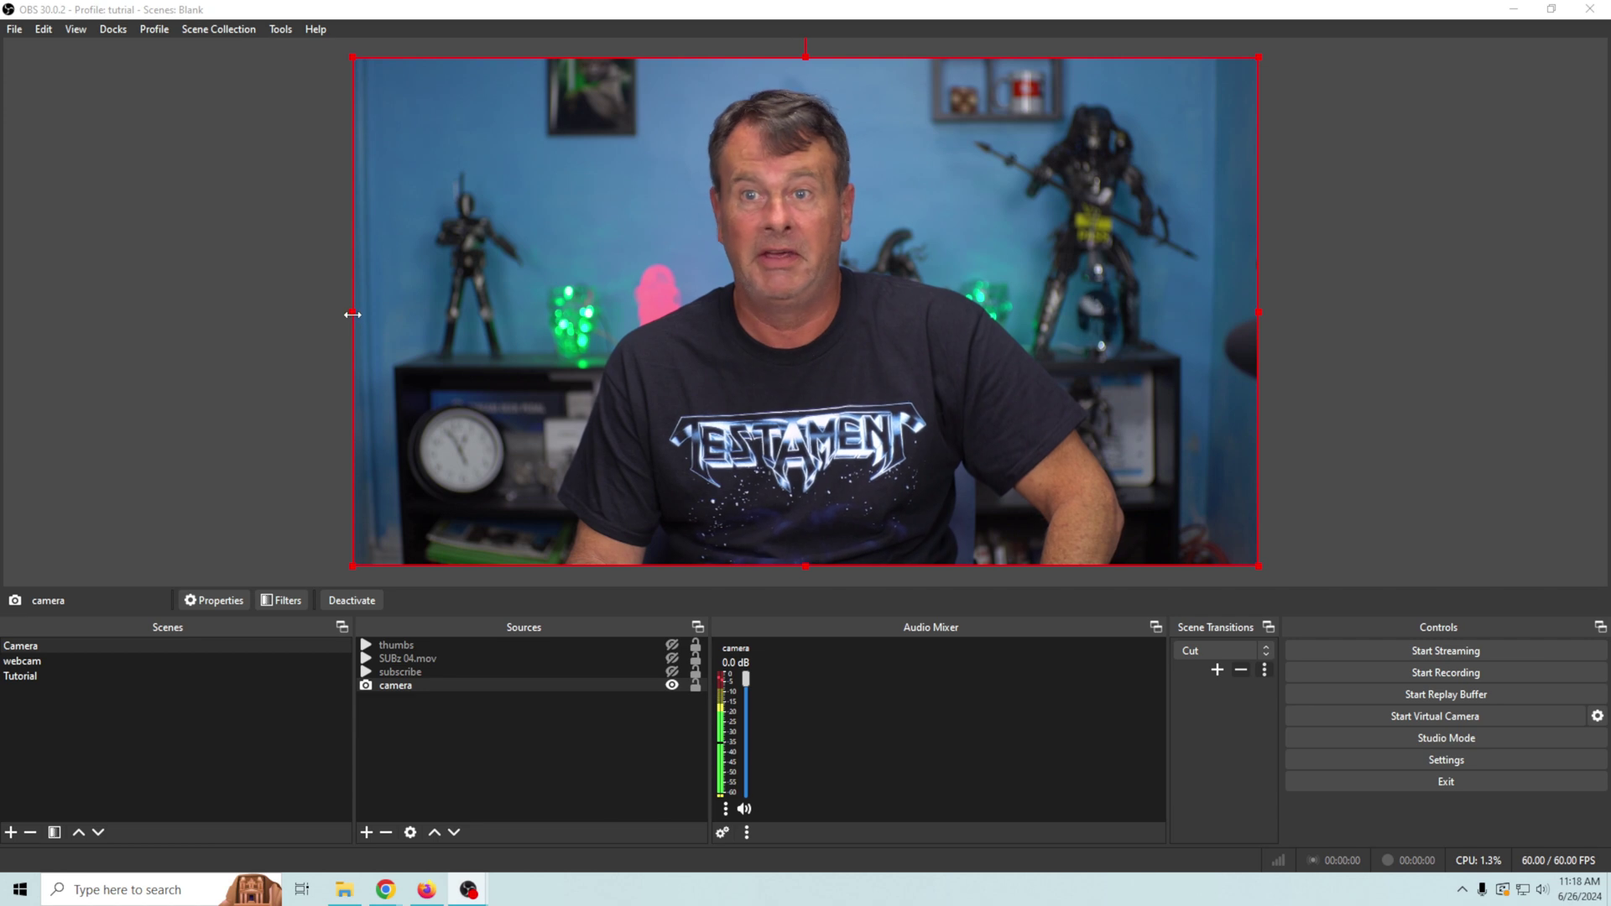
# Stretch the camera source's frame outward on its left and right sides.
pyautogui.moveTo(352, 315); pyautogui.dragTo(307, 331)
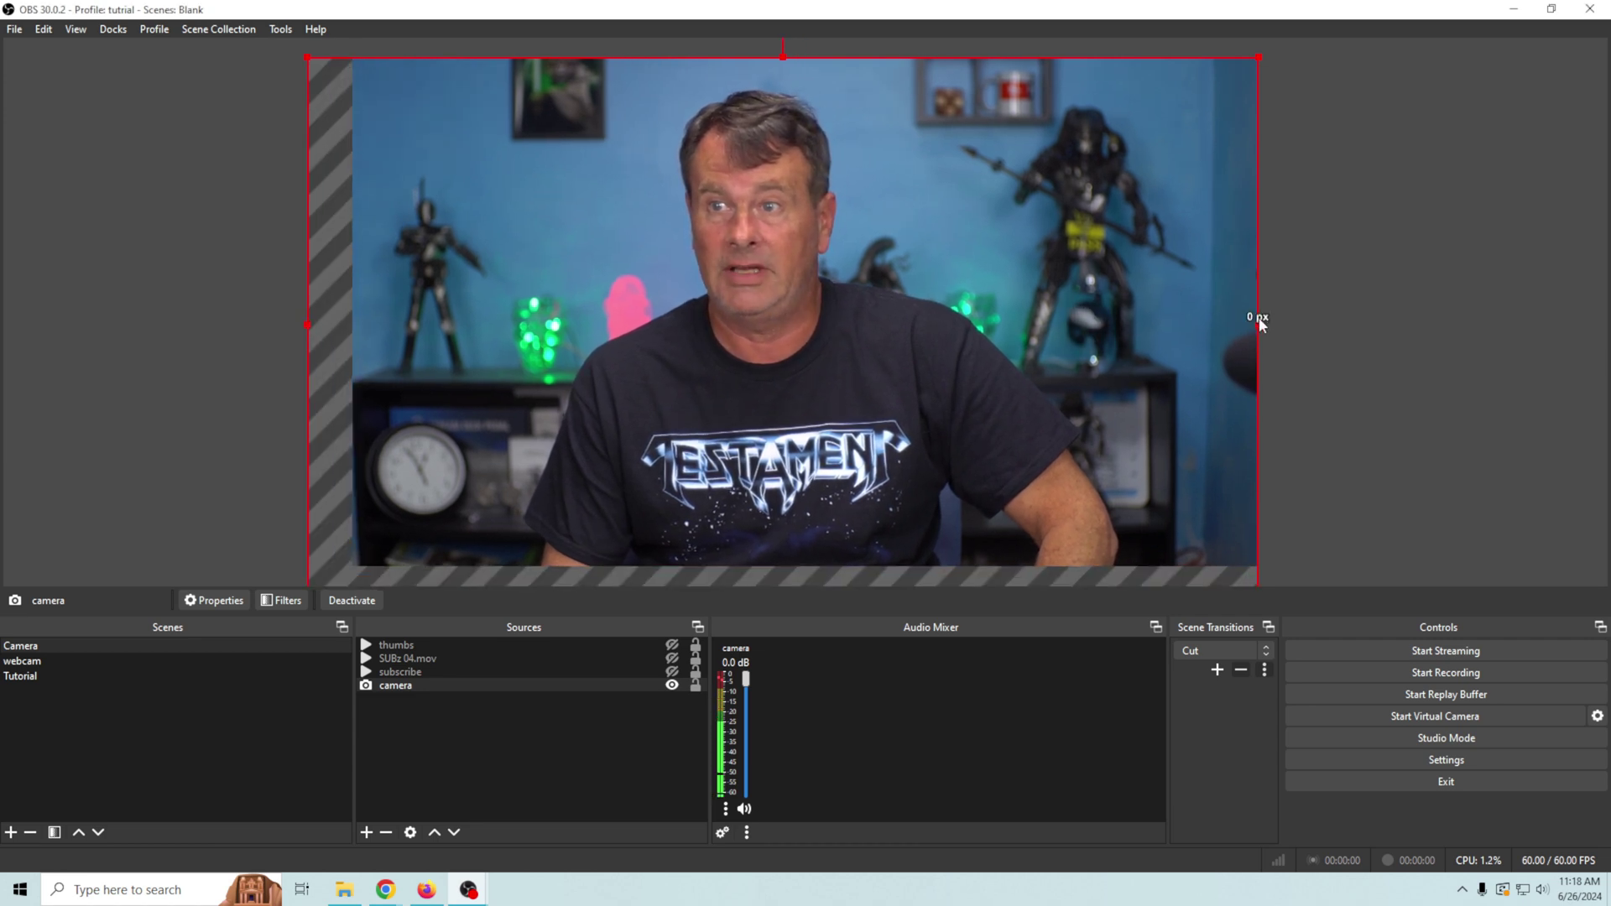
pyautogui.moveTo(1256, 318); pyautogui.dragTo(1341, 335)
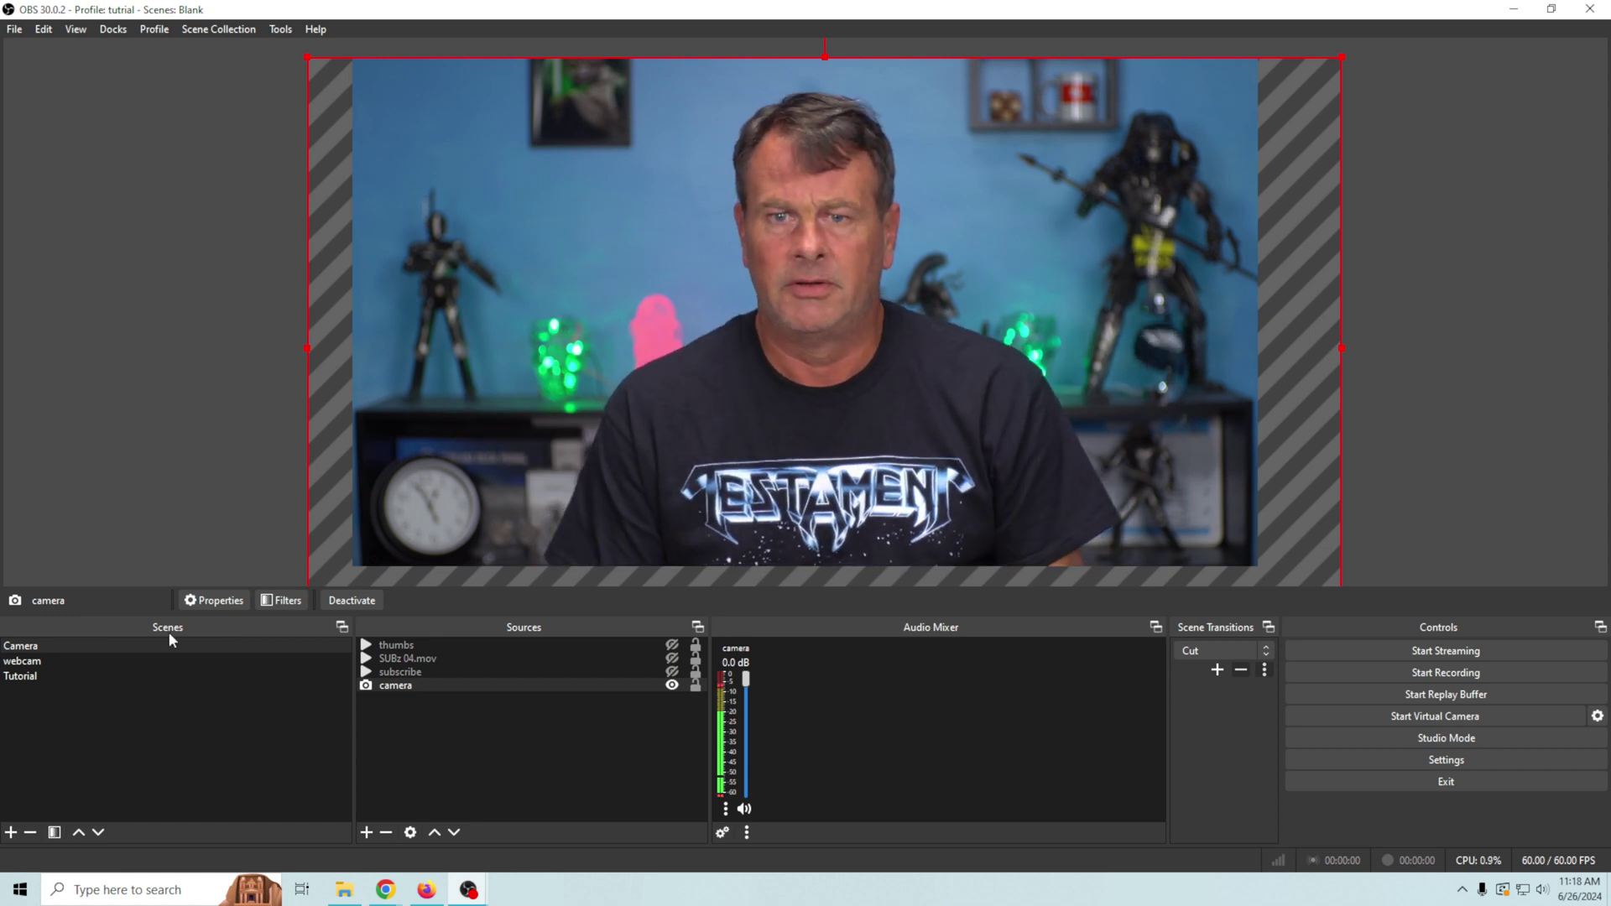
# Switch to the webcam scene and deselect its source in the preview.
pyautogui.click(159, 653)
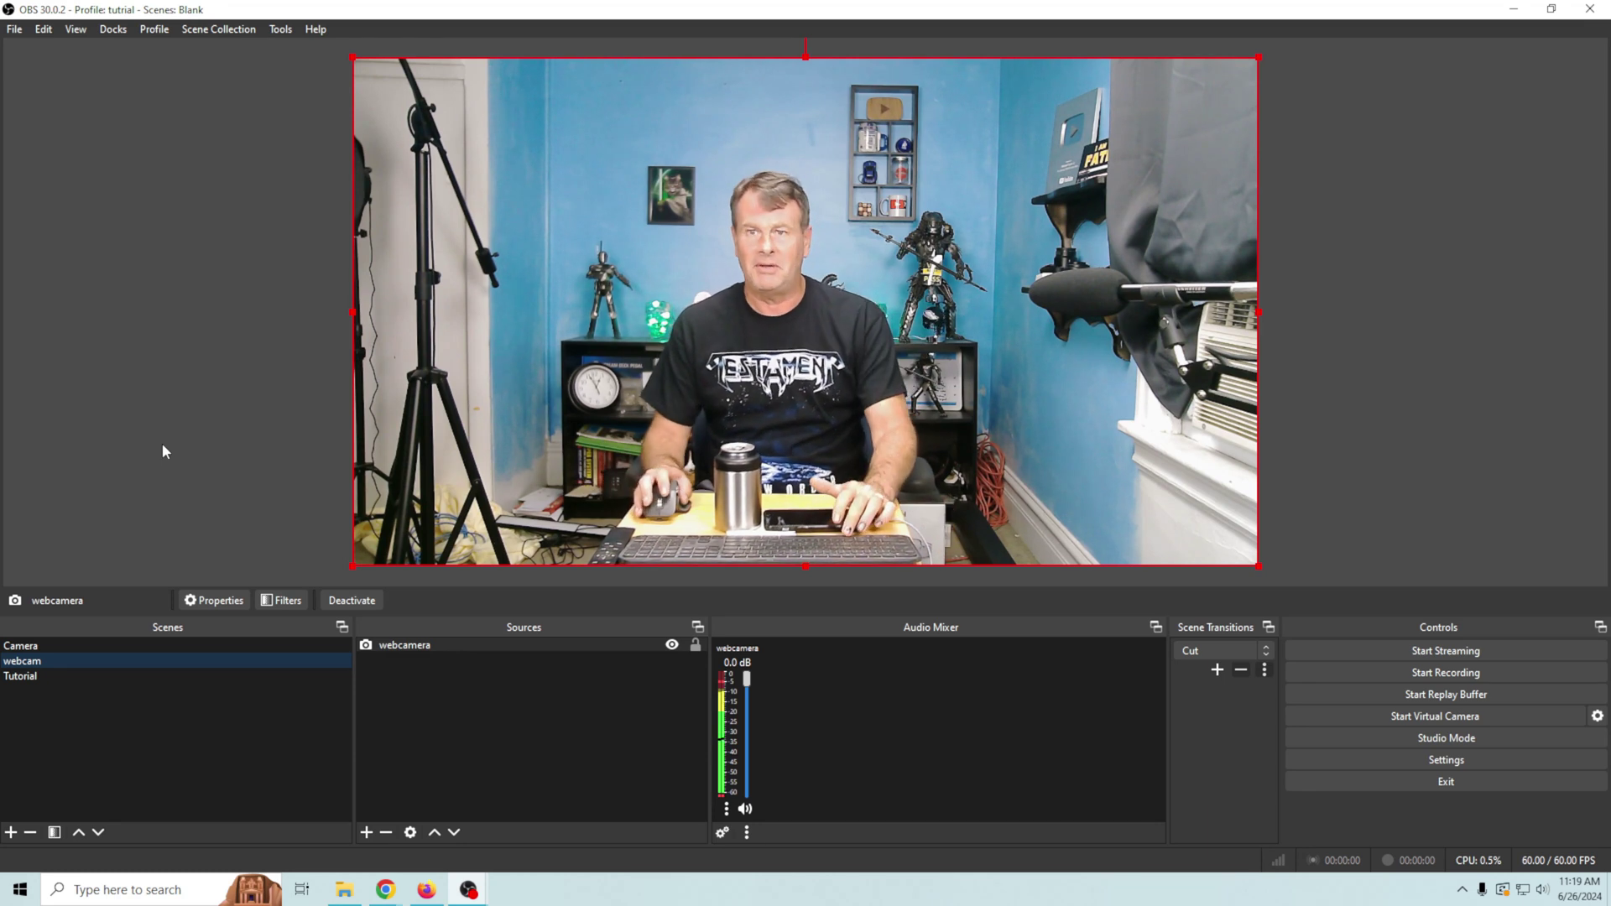
pyautogui.click(287, 441)
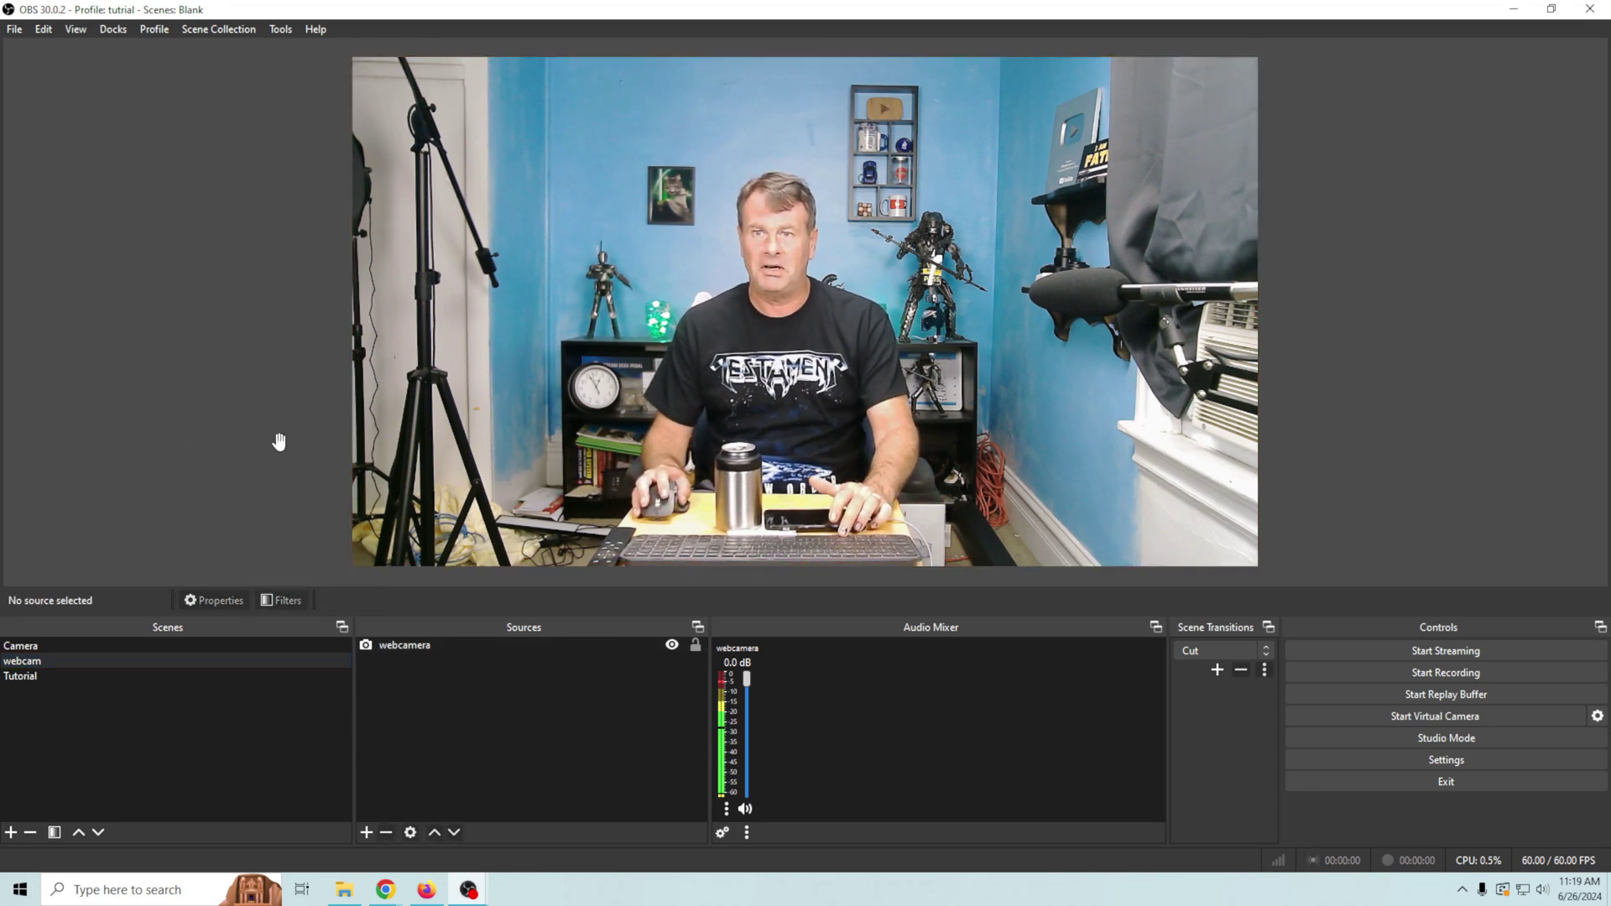
# Zoom the preview out, stretch the webcam frame toward the lower left, and centre the person.
pyautogui.press('space')
pyautogui.scroll(-2, 278, 442)
pyautogui.scroll(-2, 278, 442)
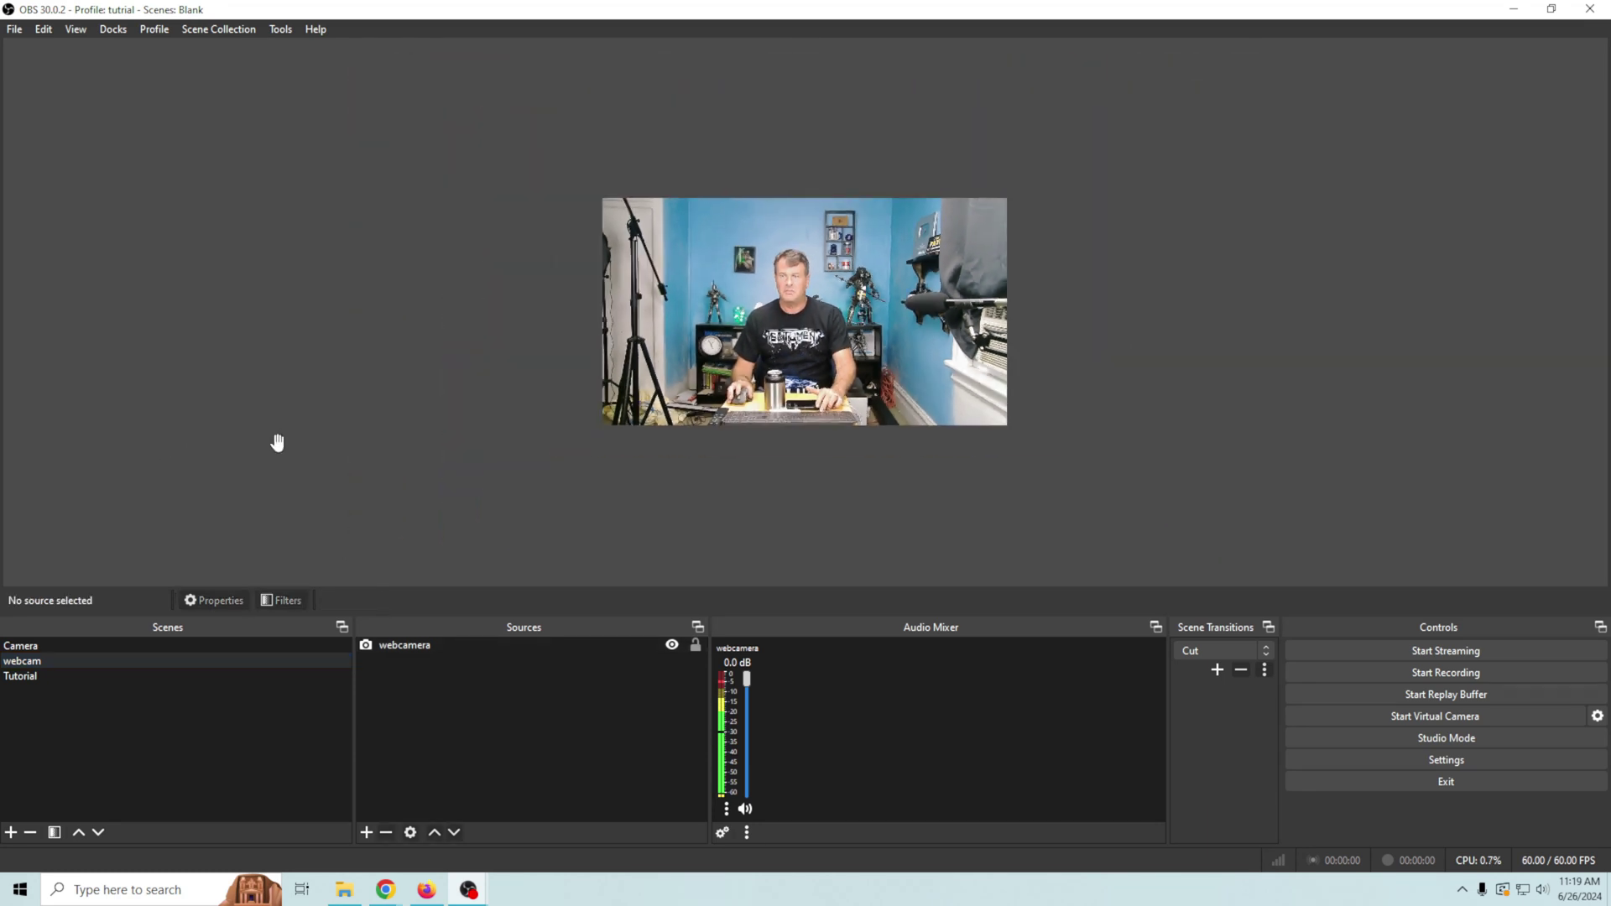
pyautogui.click(752, 369)
pyautogui.moveTo(600, 427); pyautogui.dragTo(322, 522)
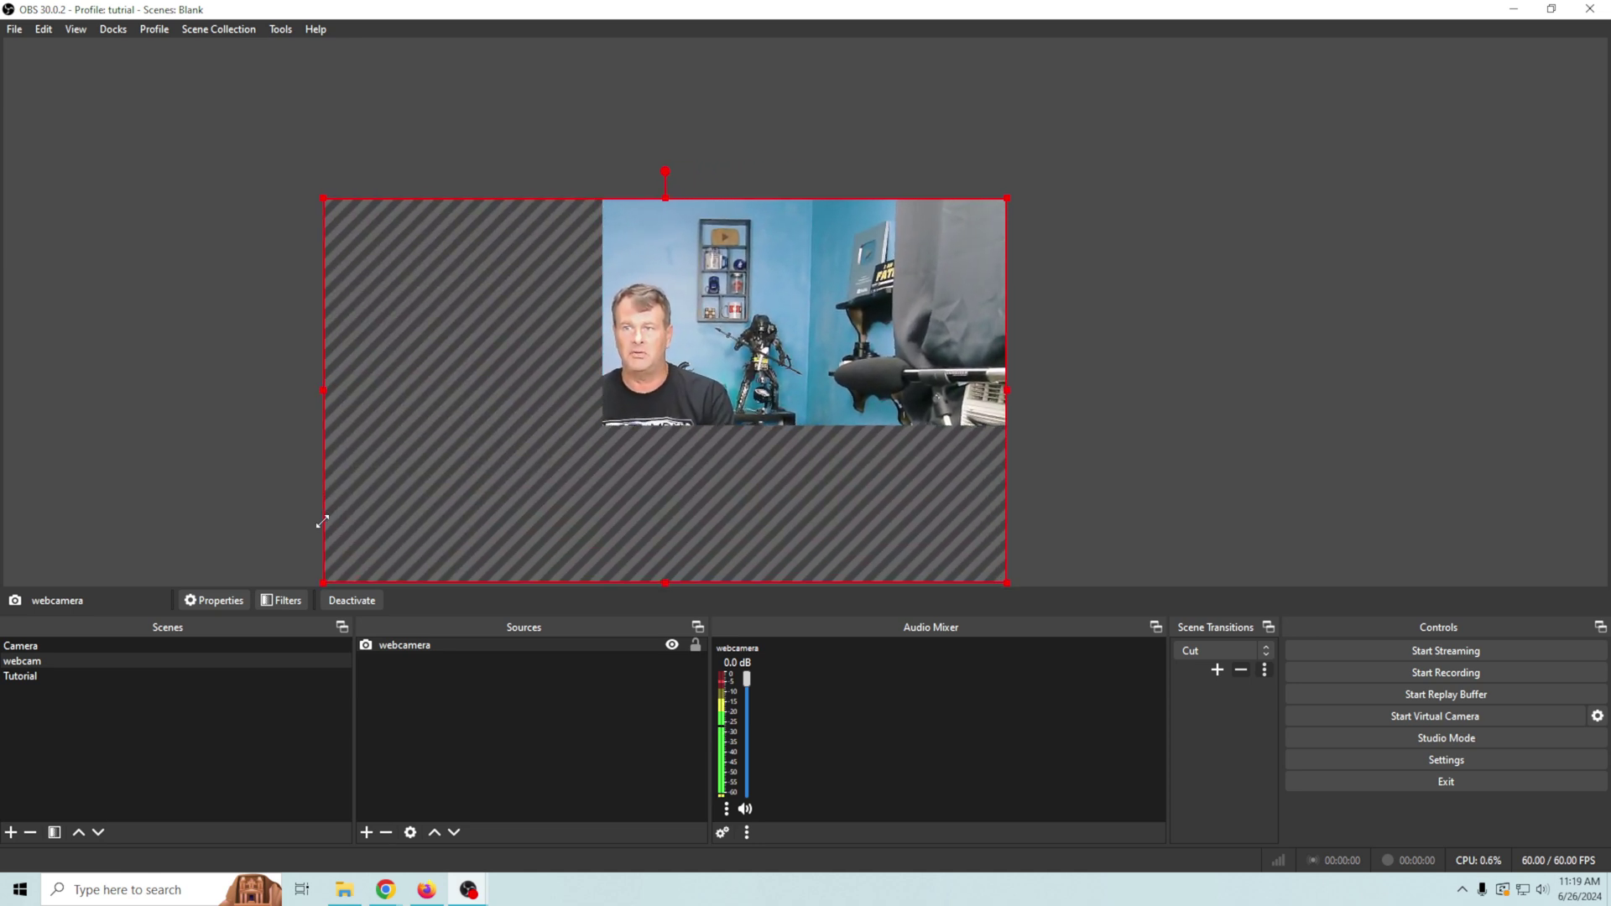
pyautogui.moveTo(719, 393); pyautogui.dragTo(882, 306)
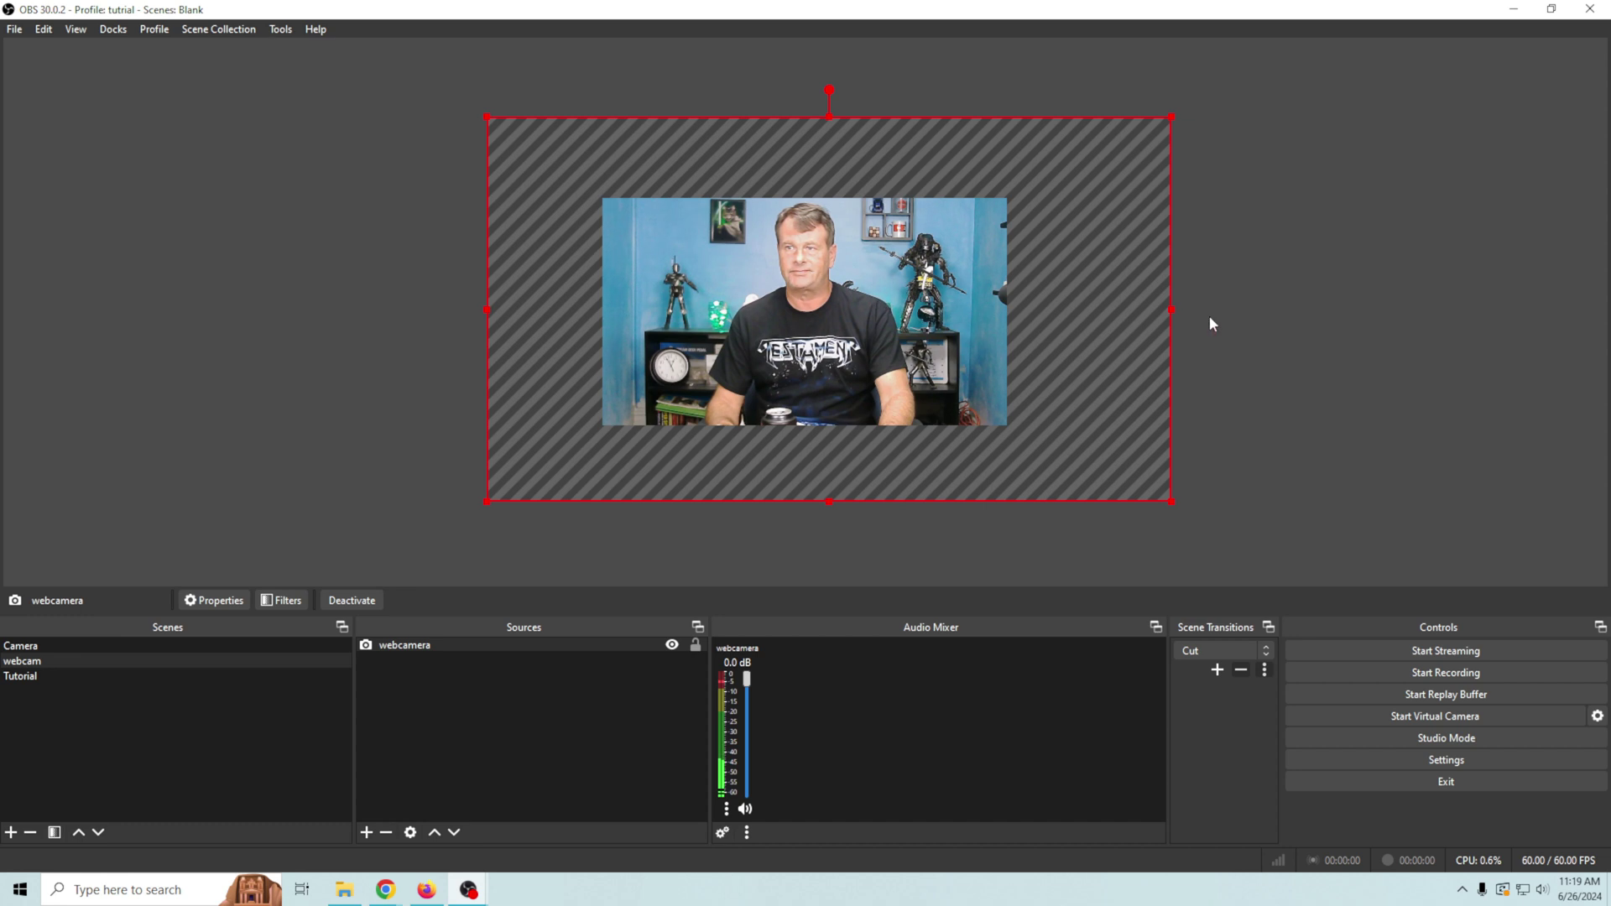
# Widen the webcam frame on both sides and nudge it until the person is centred.
pyautogui.moveTo(1175, 308); pyautogui.dragTo(1331, 336)
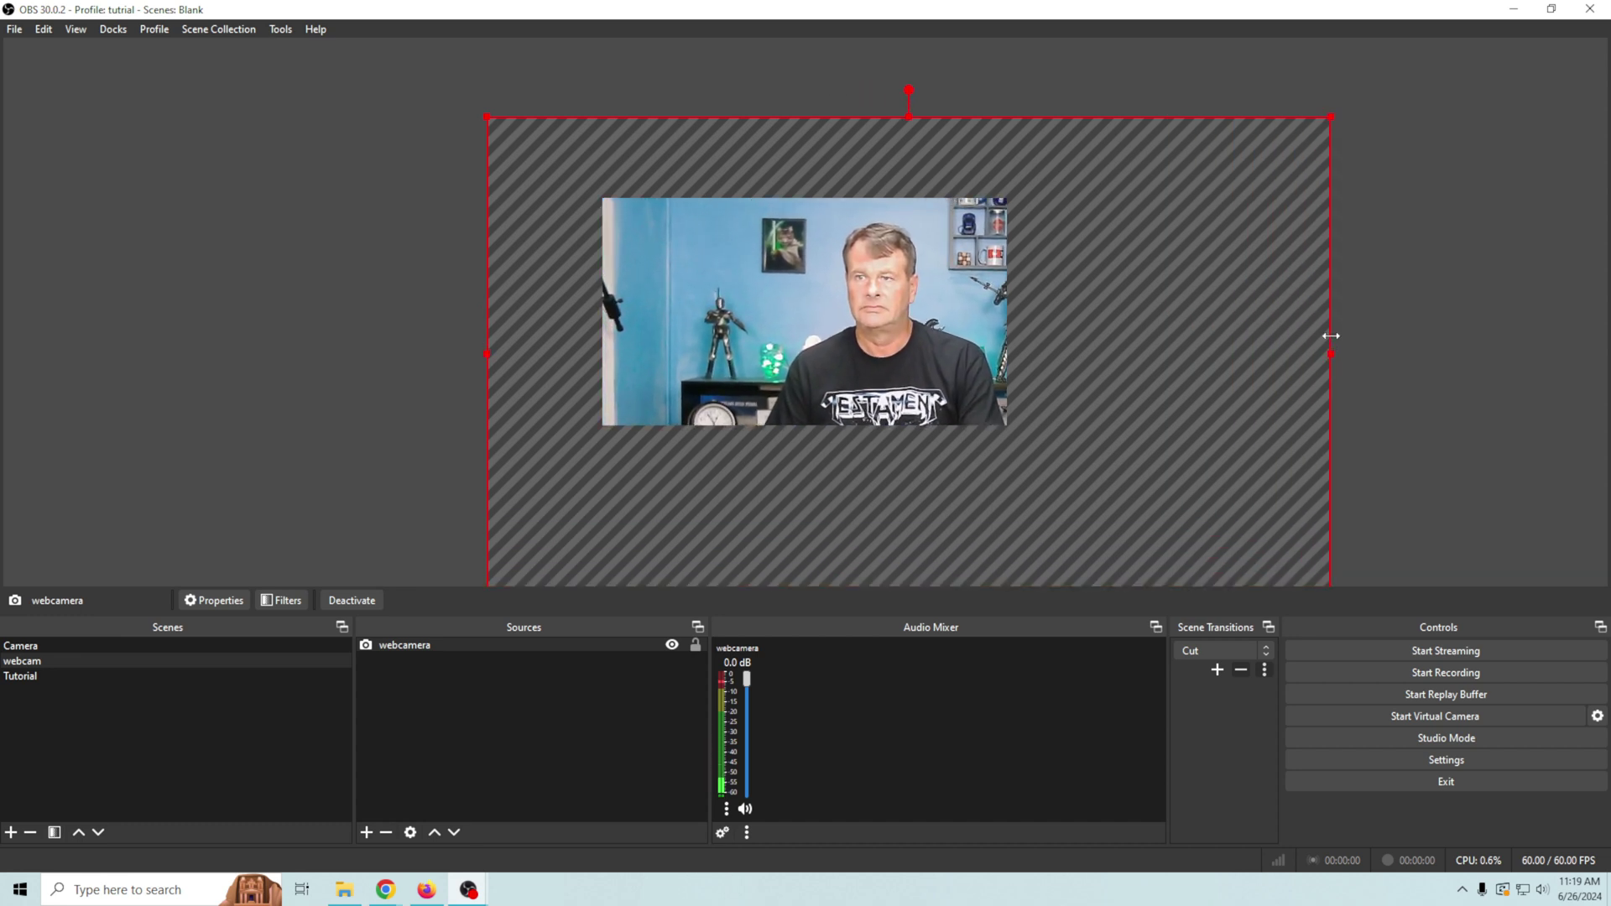
pyautogui.moveTo(892, 378); pyautogui.dragTo(824, 361)
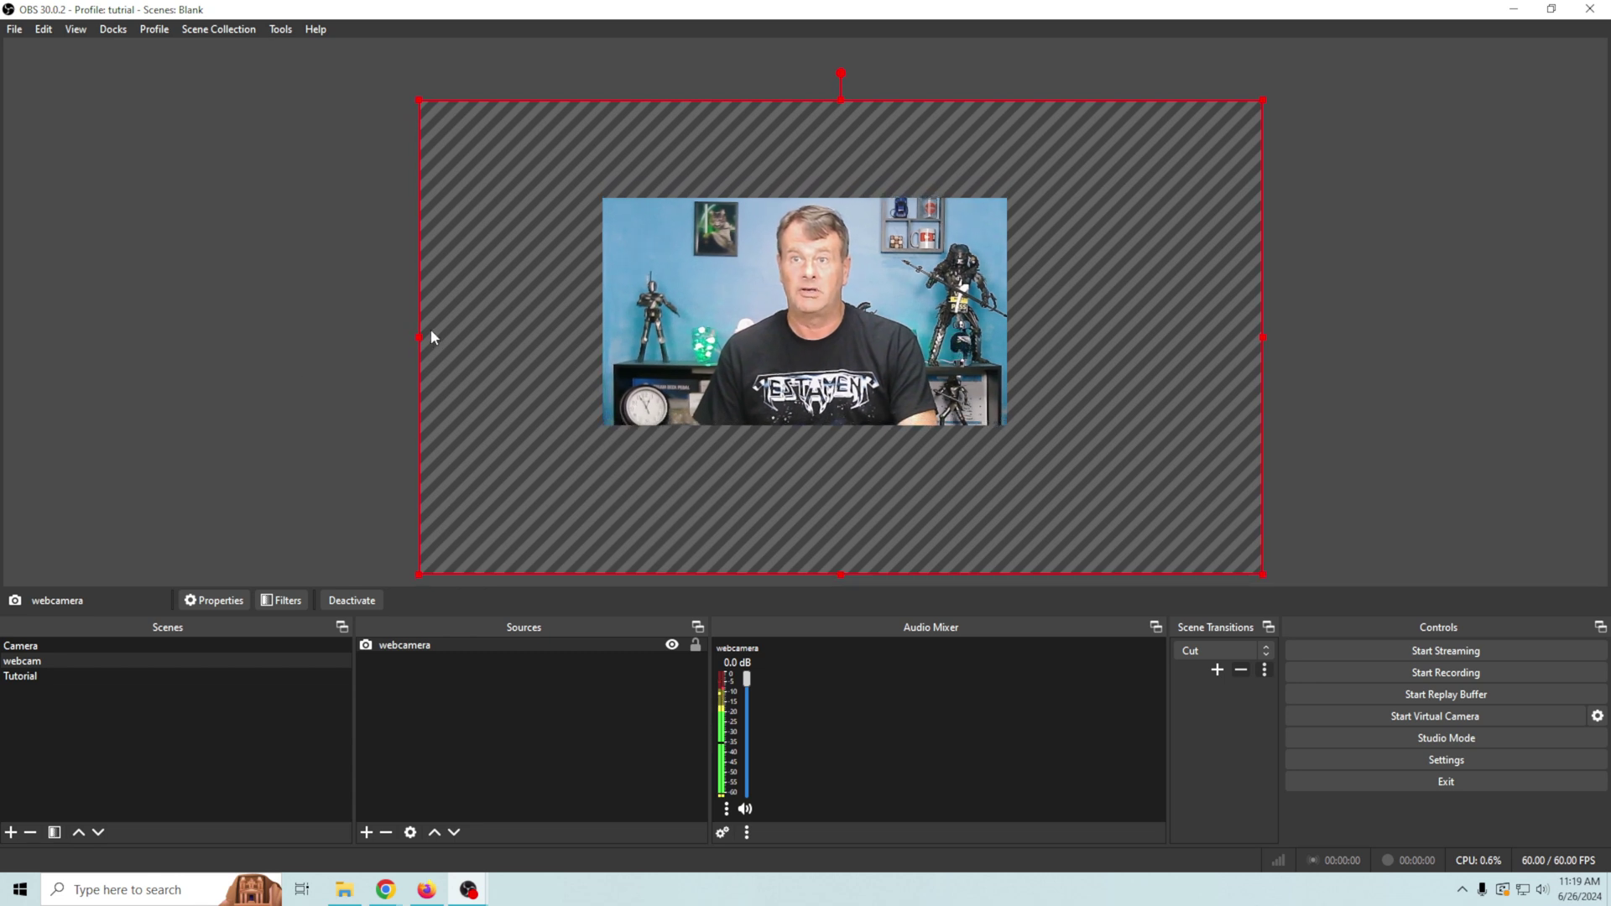
pyautogui.moveTo(420, 338); pyautogui.dragTo(380, 353)
pyautogui.moveTo(760, 360); pyautogui.dragTo(777, 350)
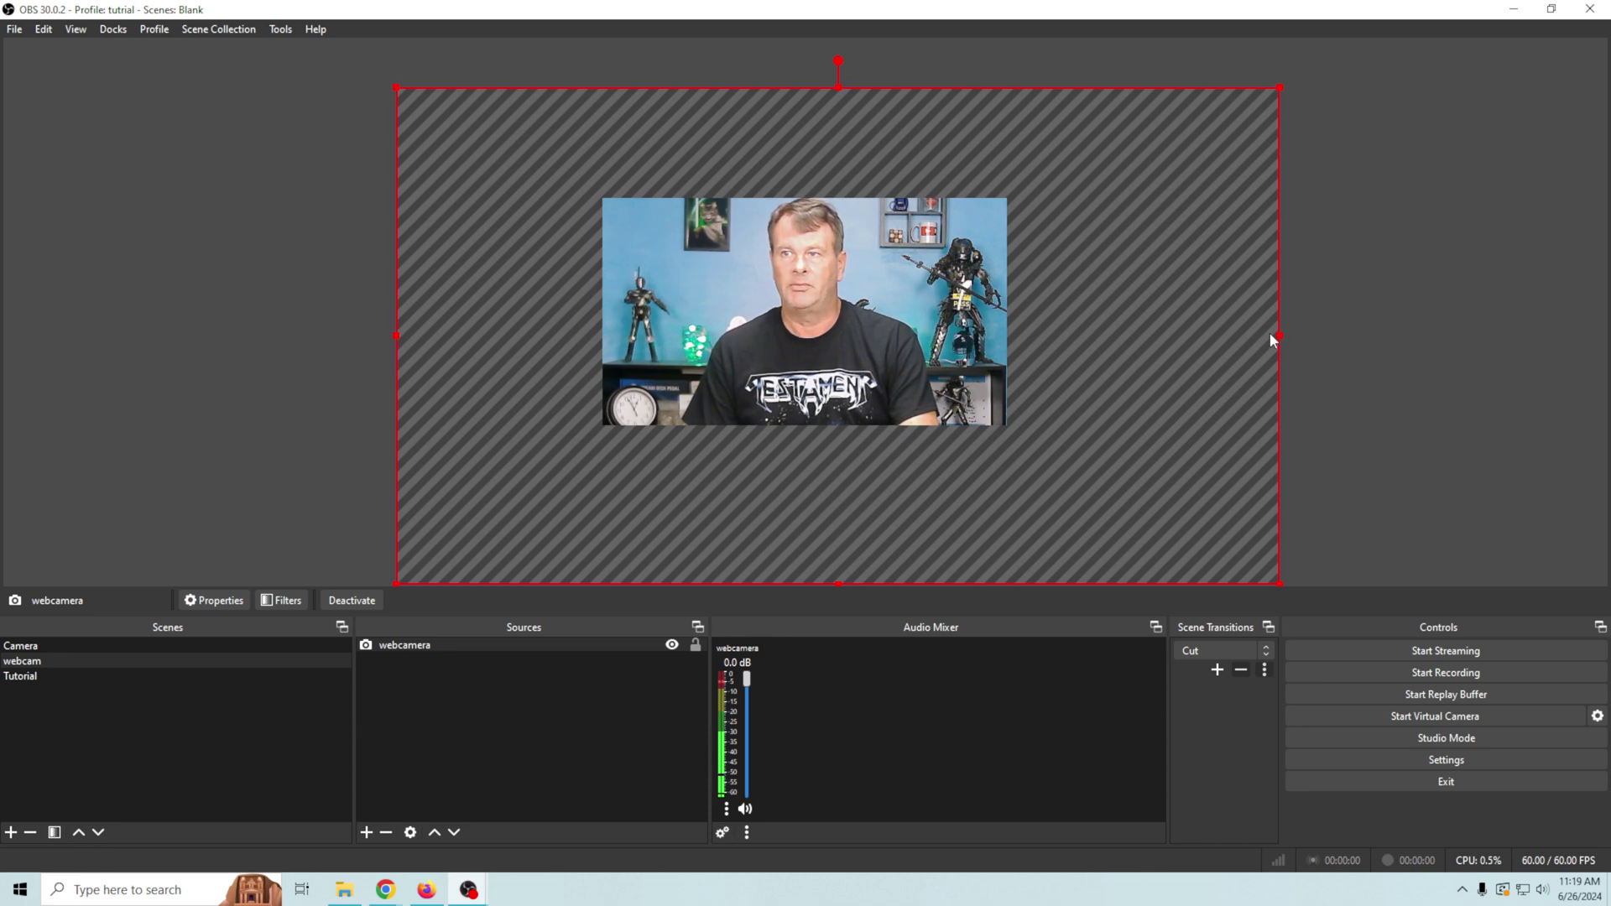
pyautogui.moveTo(1279, 333); pyautogui.dragTo(1270, 334)
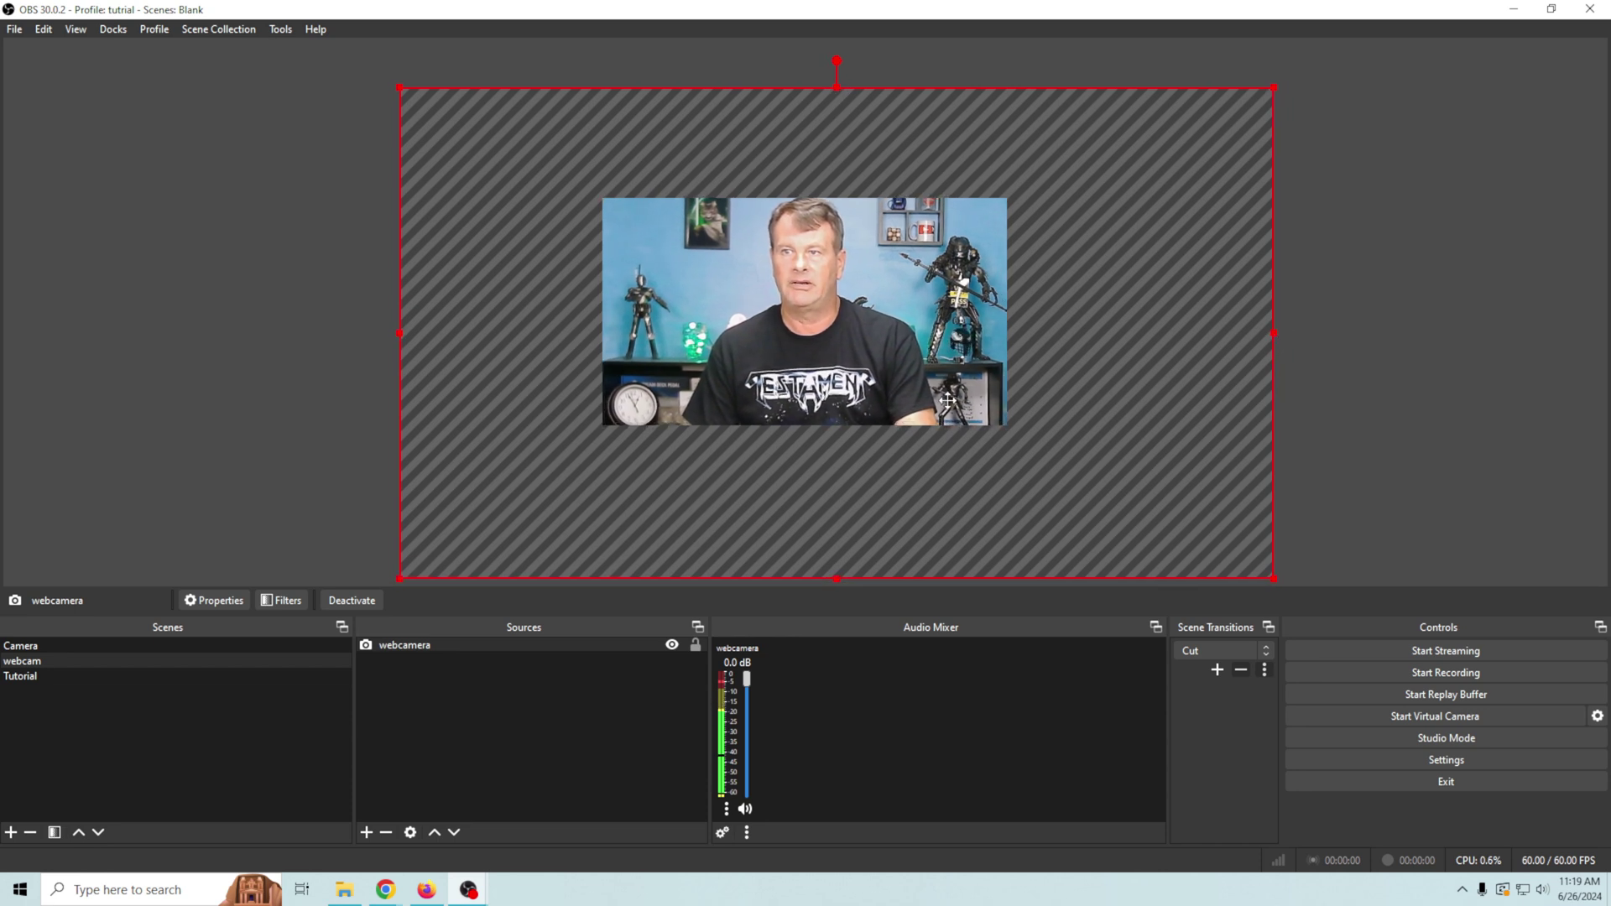
pyautogui.moveTo(943, 401); pyautogui.dragTo(949, 401)
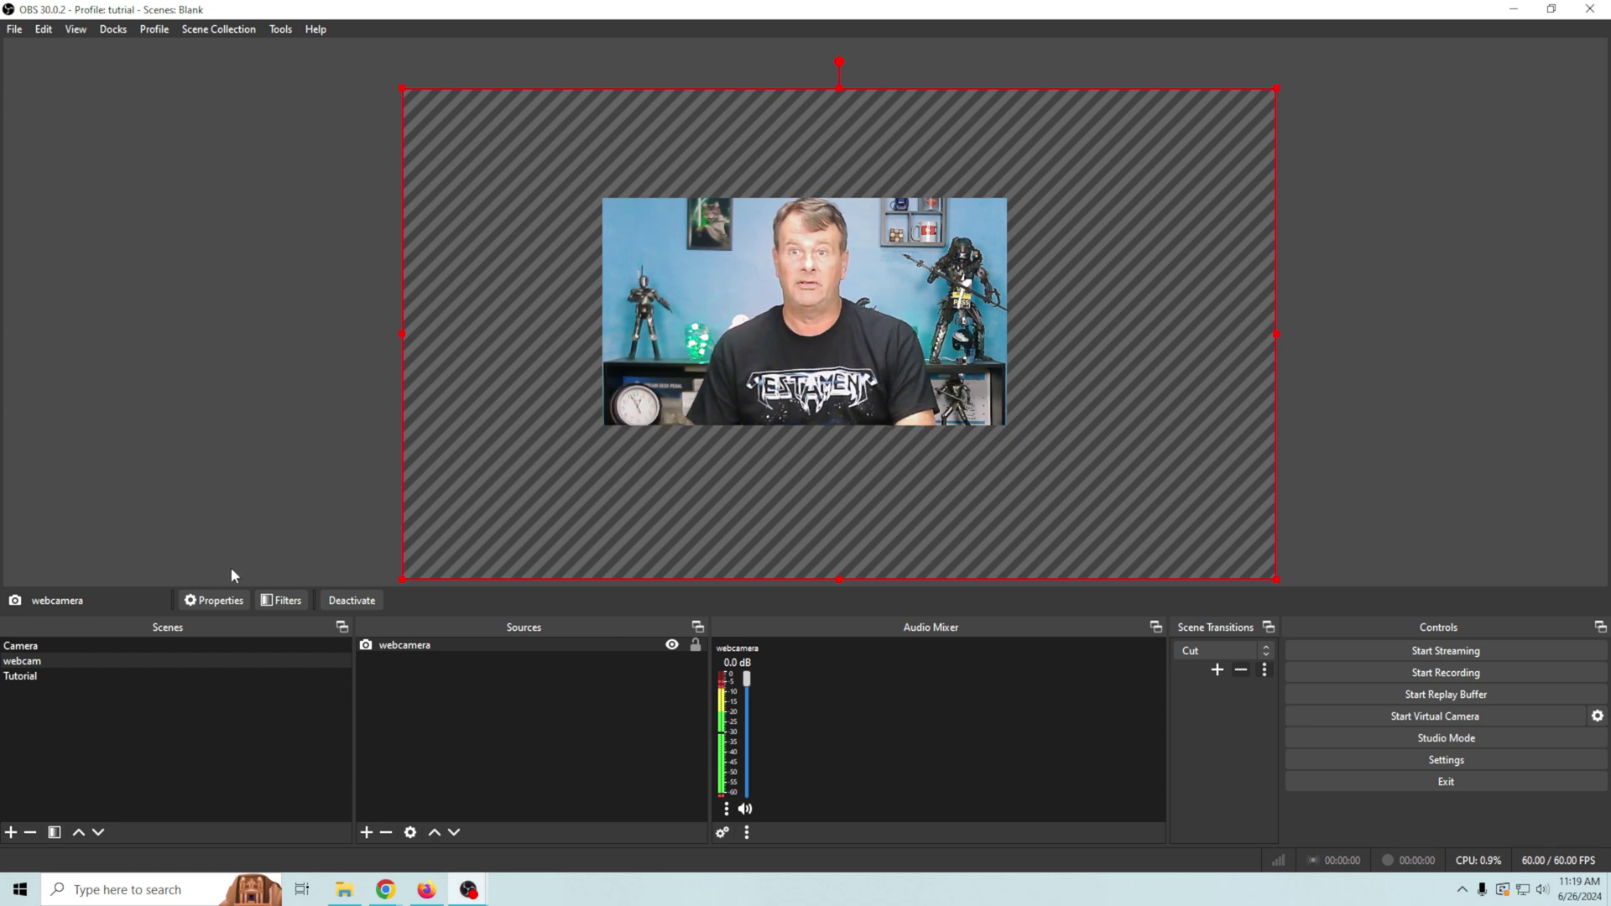
# Compare framing in the Camera scene, then return to the webcam scene.
pyautogui.click(129, 647)
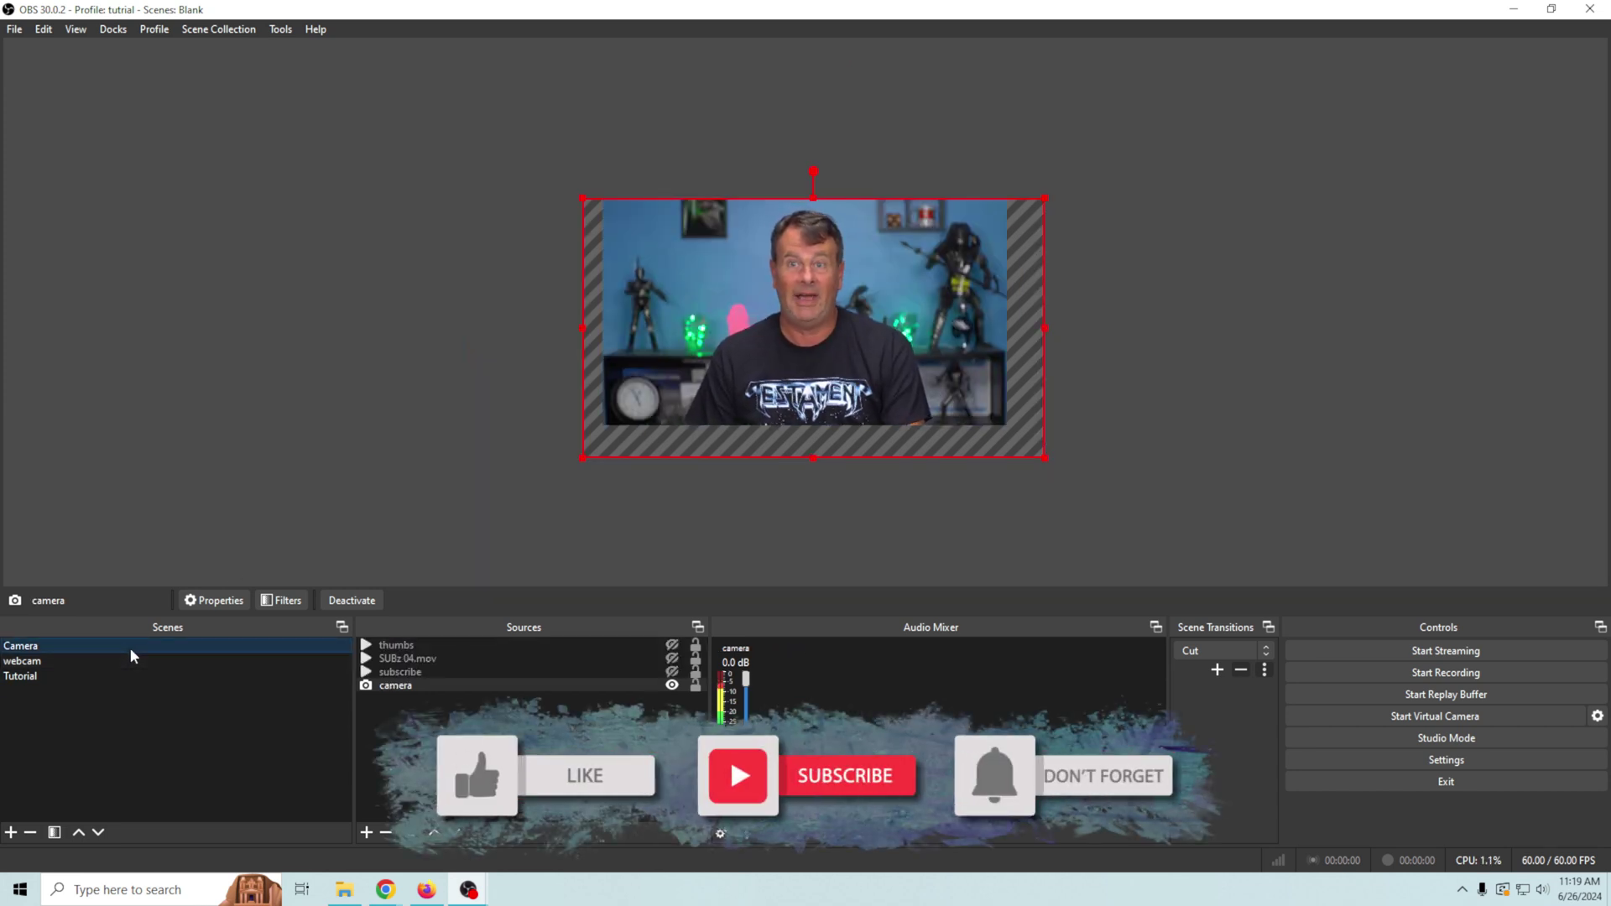
pyautogui.click(400, 490)
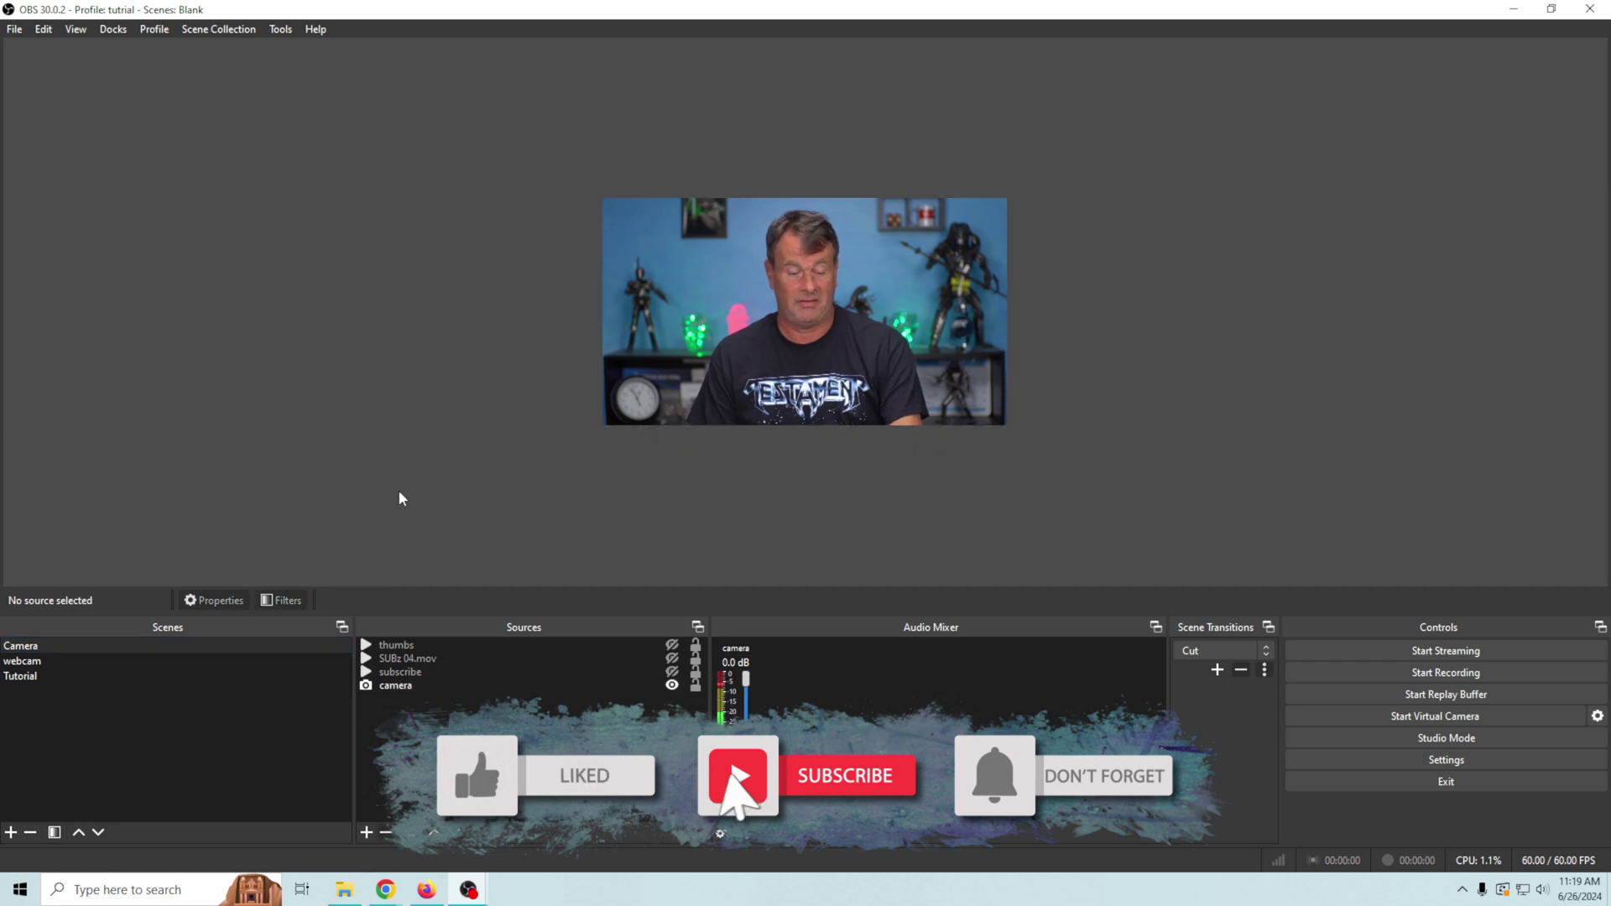
pyautogui.scroll(2, 401, 487)
pyautogui.scroll(4, 401, 487)
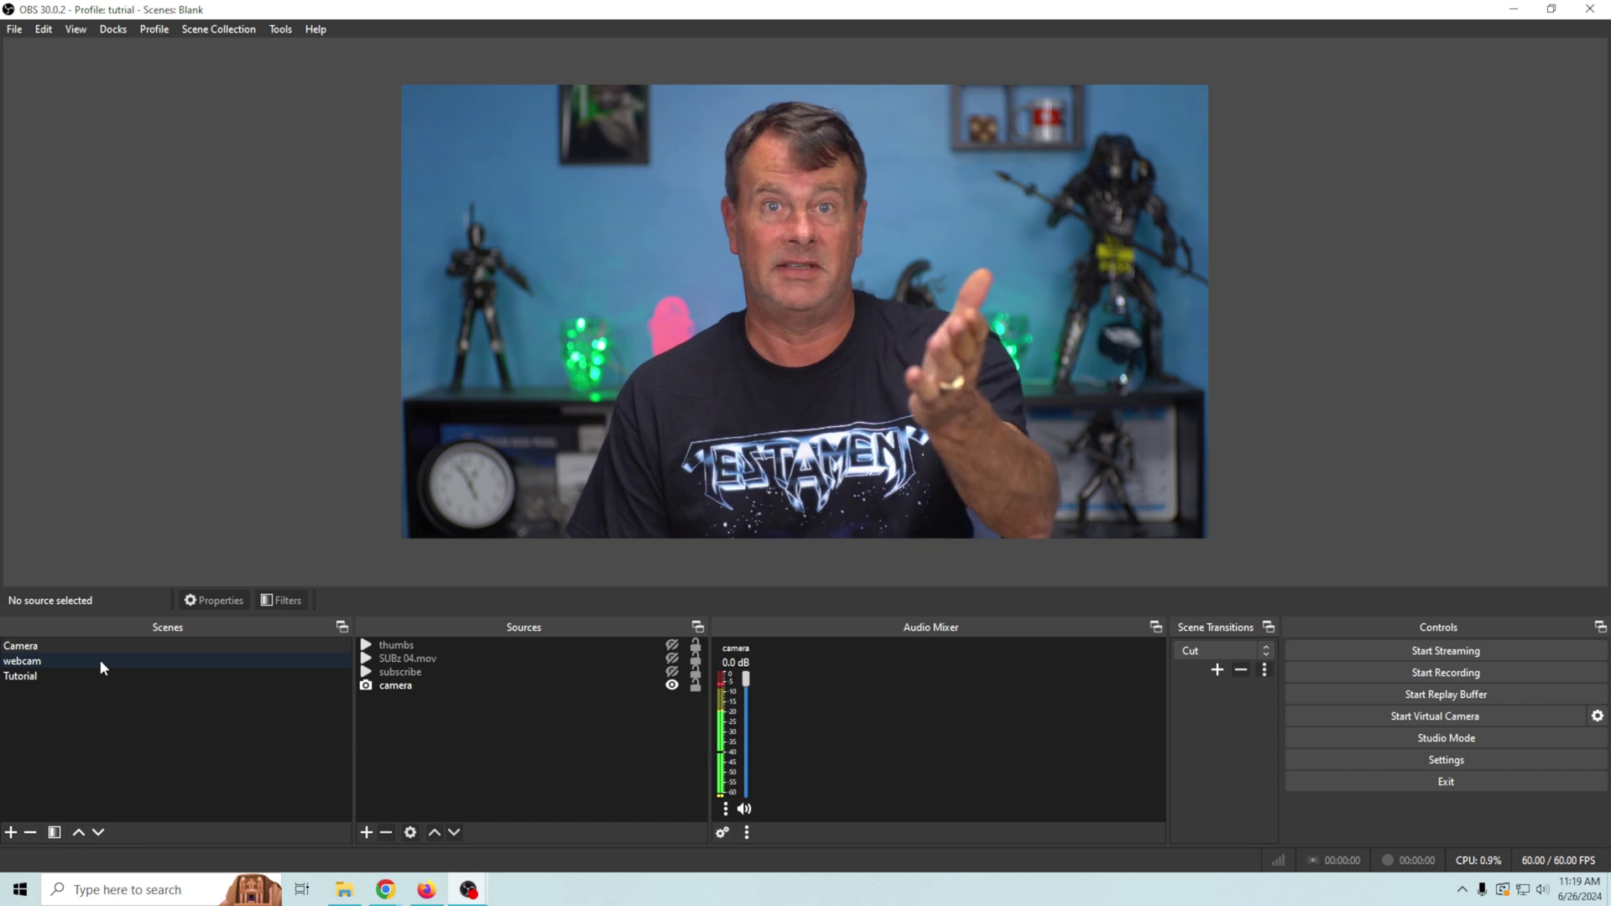
pyautogui.click(99, 660)
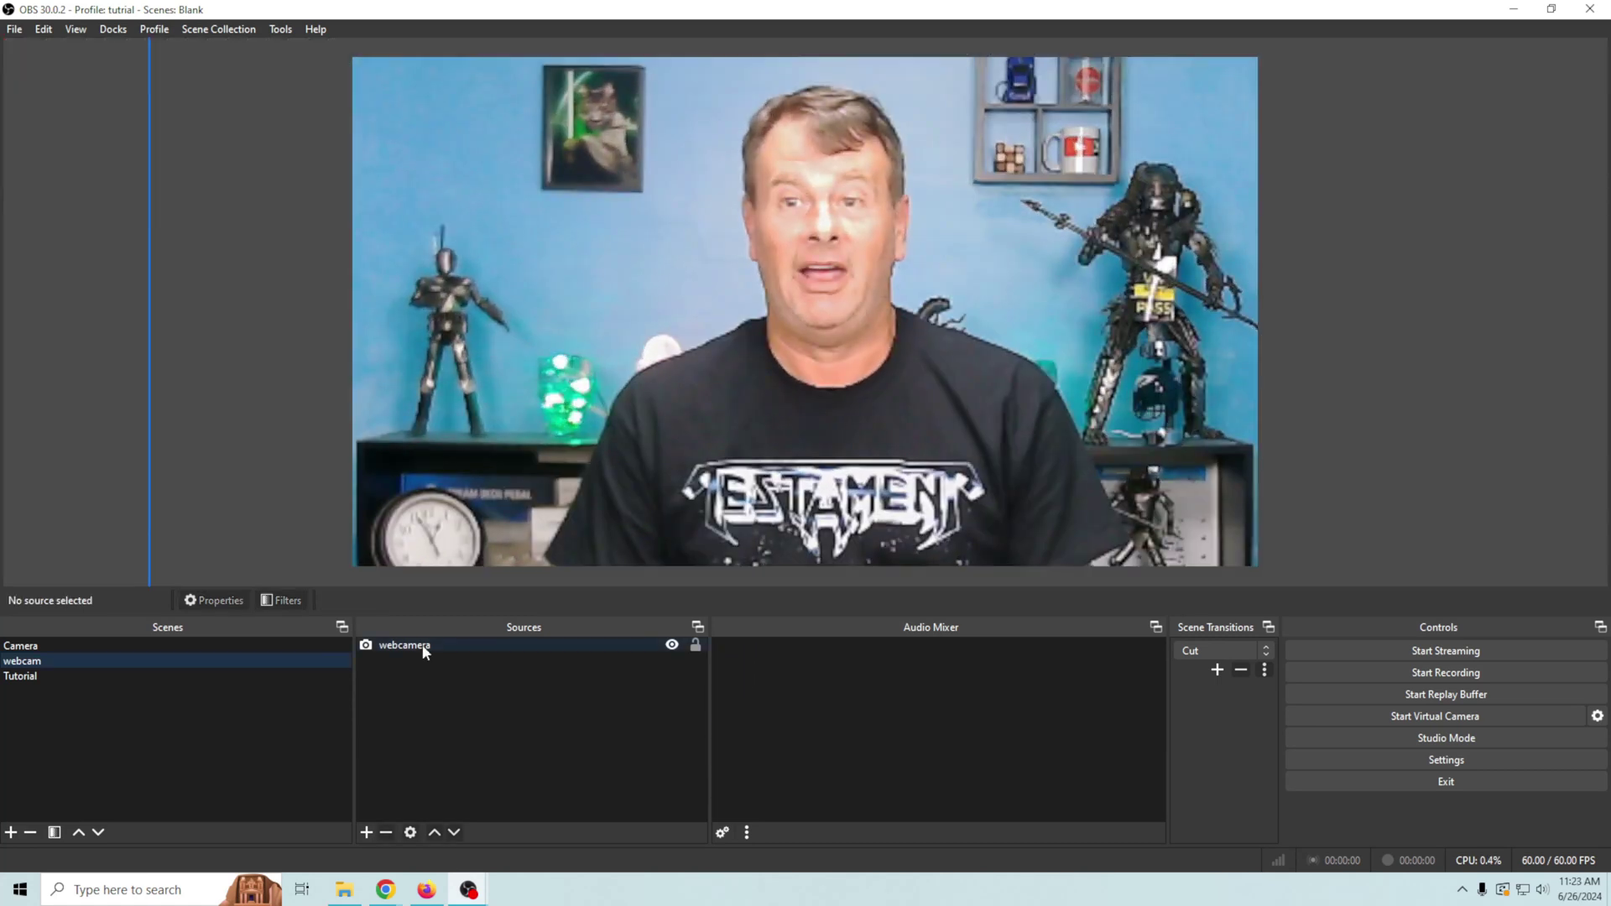
# Open the webcamera source's Properties dialog.
pyautogui.click(424, 648)
pyautogui.rightClick(423, 650)
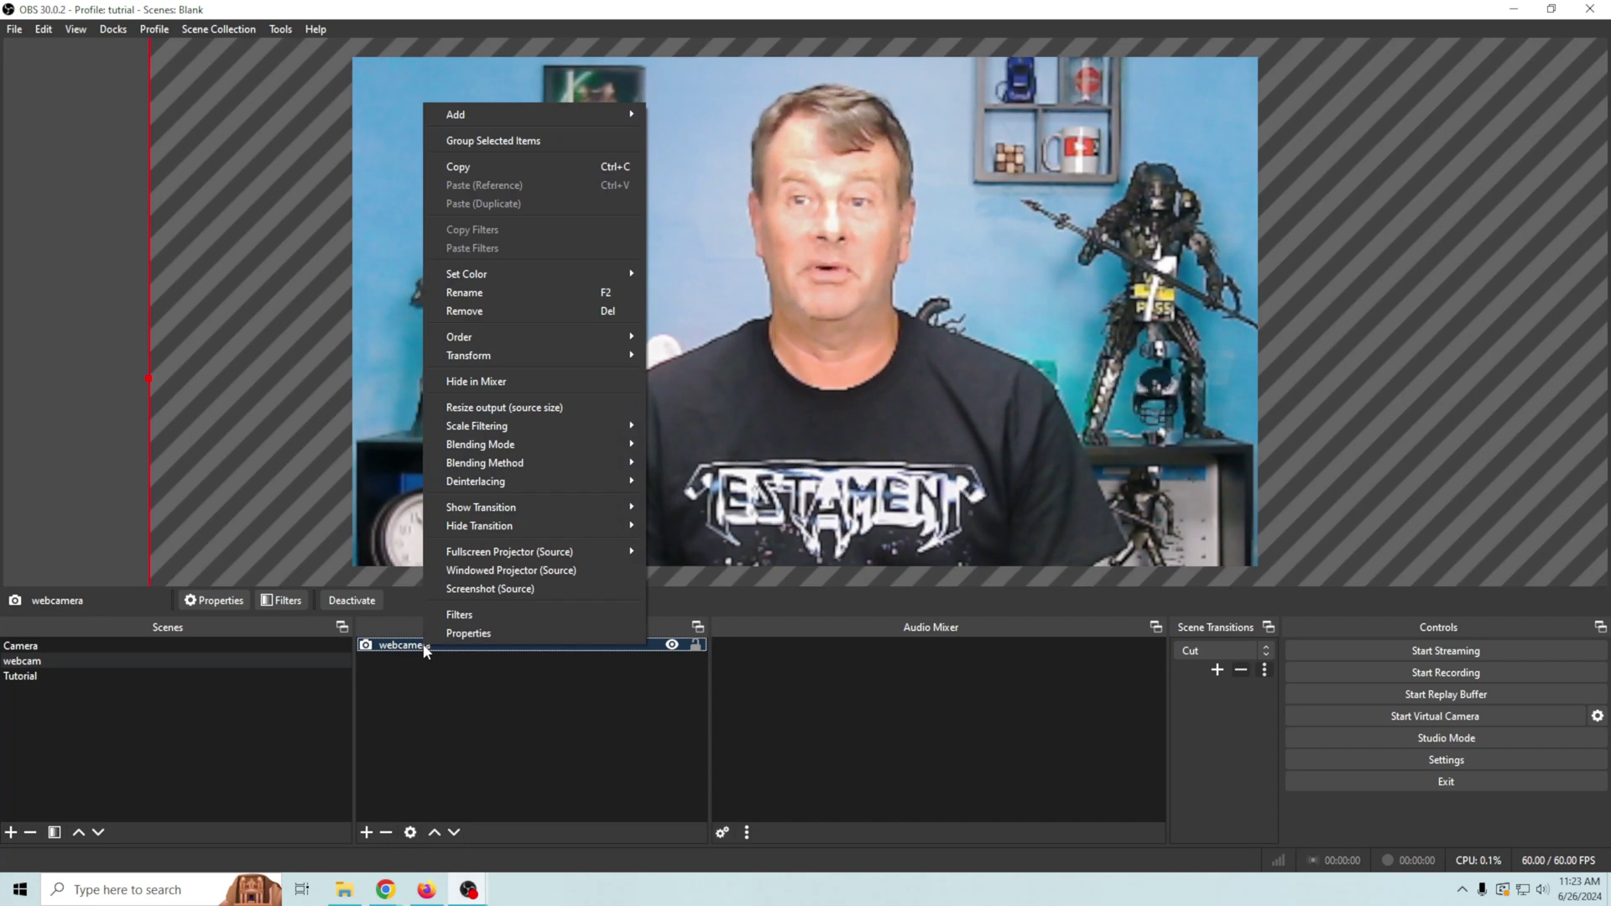
pyautogui.click(460, 634)
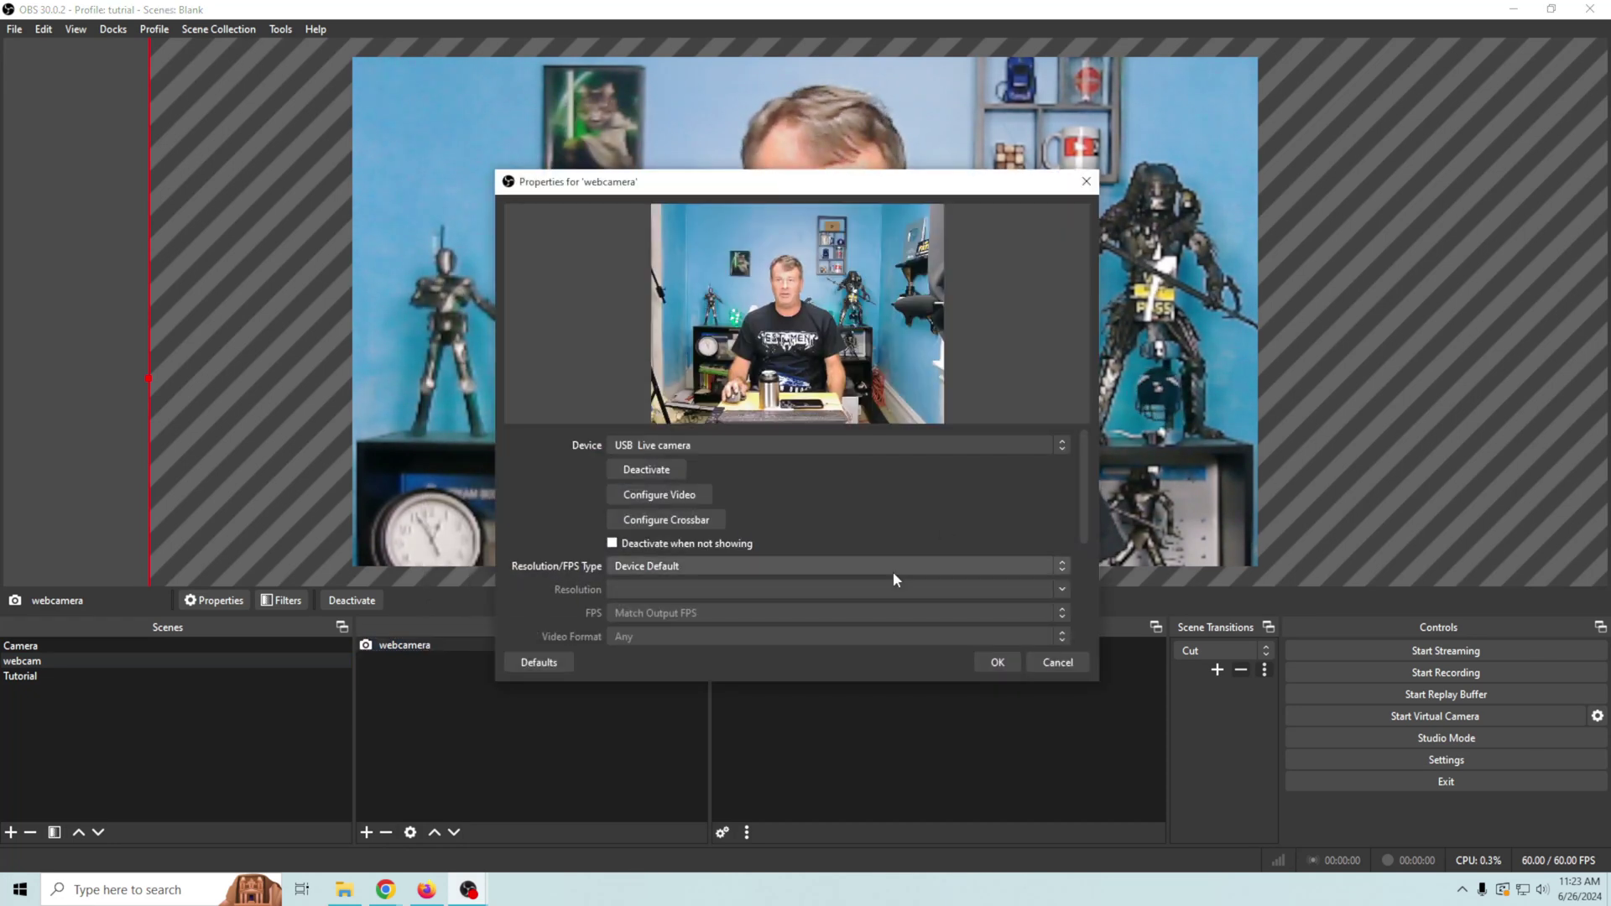
pyautogui.moveTo(1084, 496); pyautogui.dragTo(1087, 542)
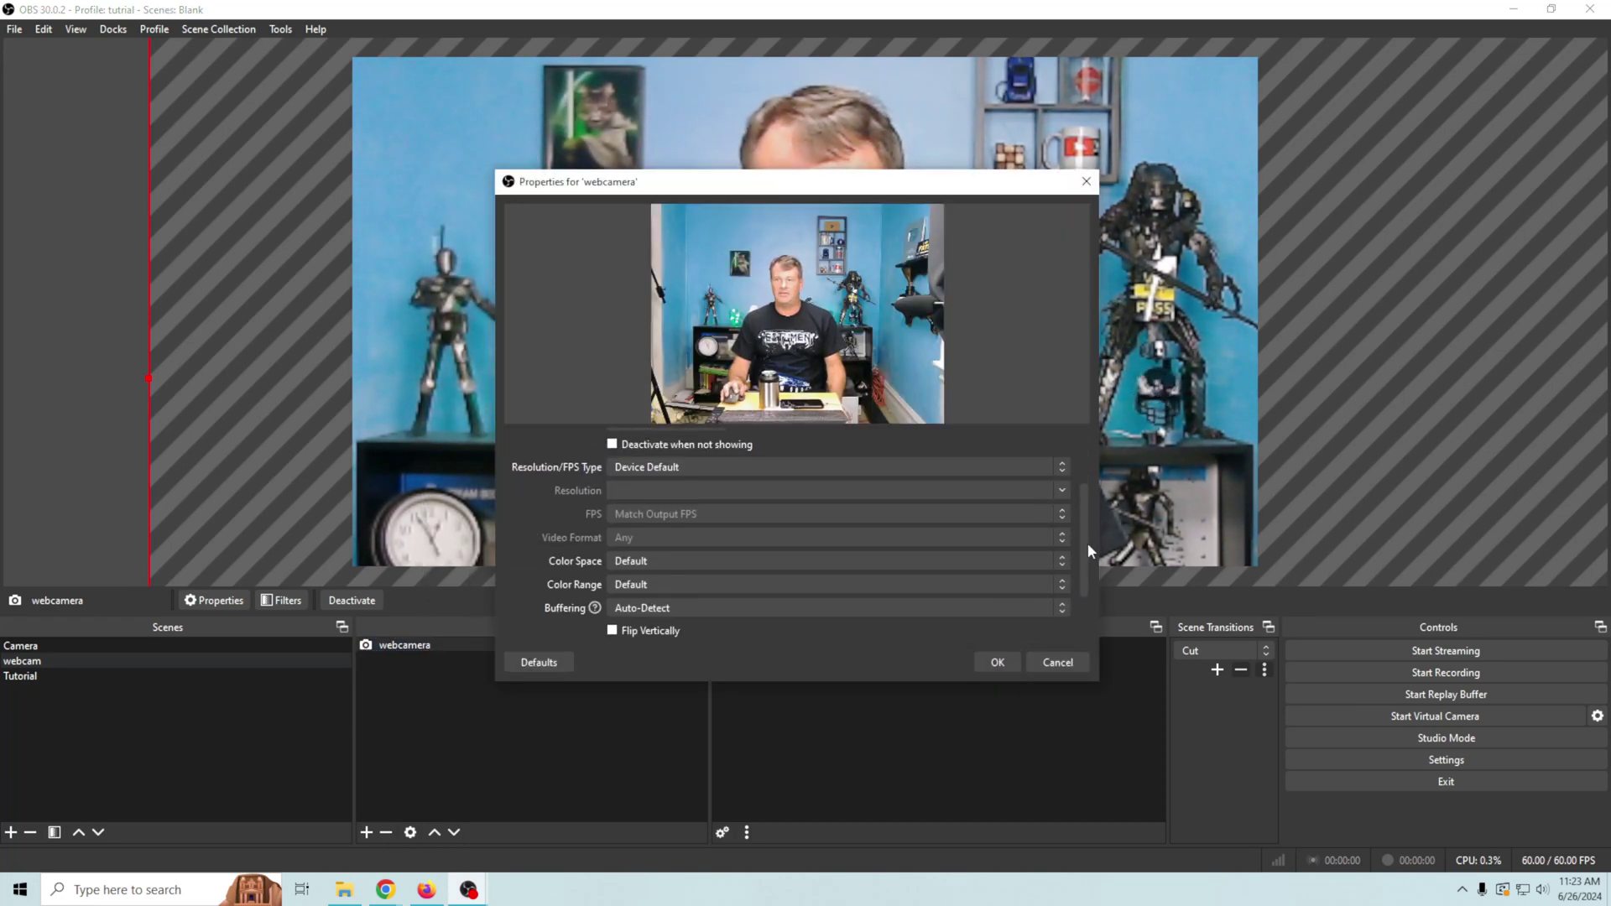
# Set the webcamera to Custom resolution 1920x1080 at Highest FPS.
pyautogui.click(657, 467)
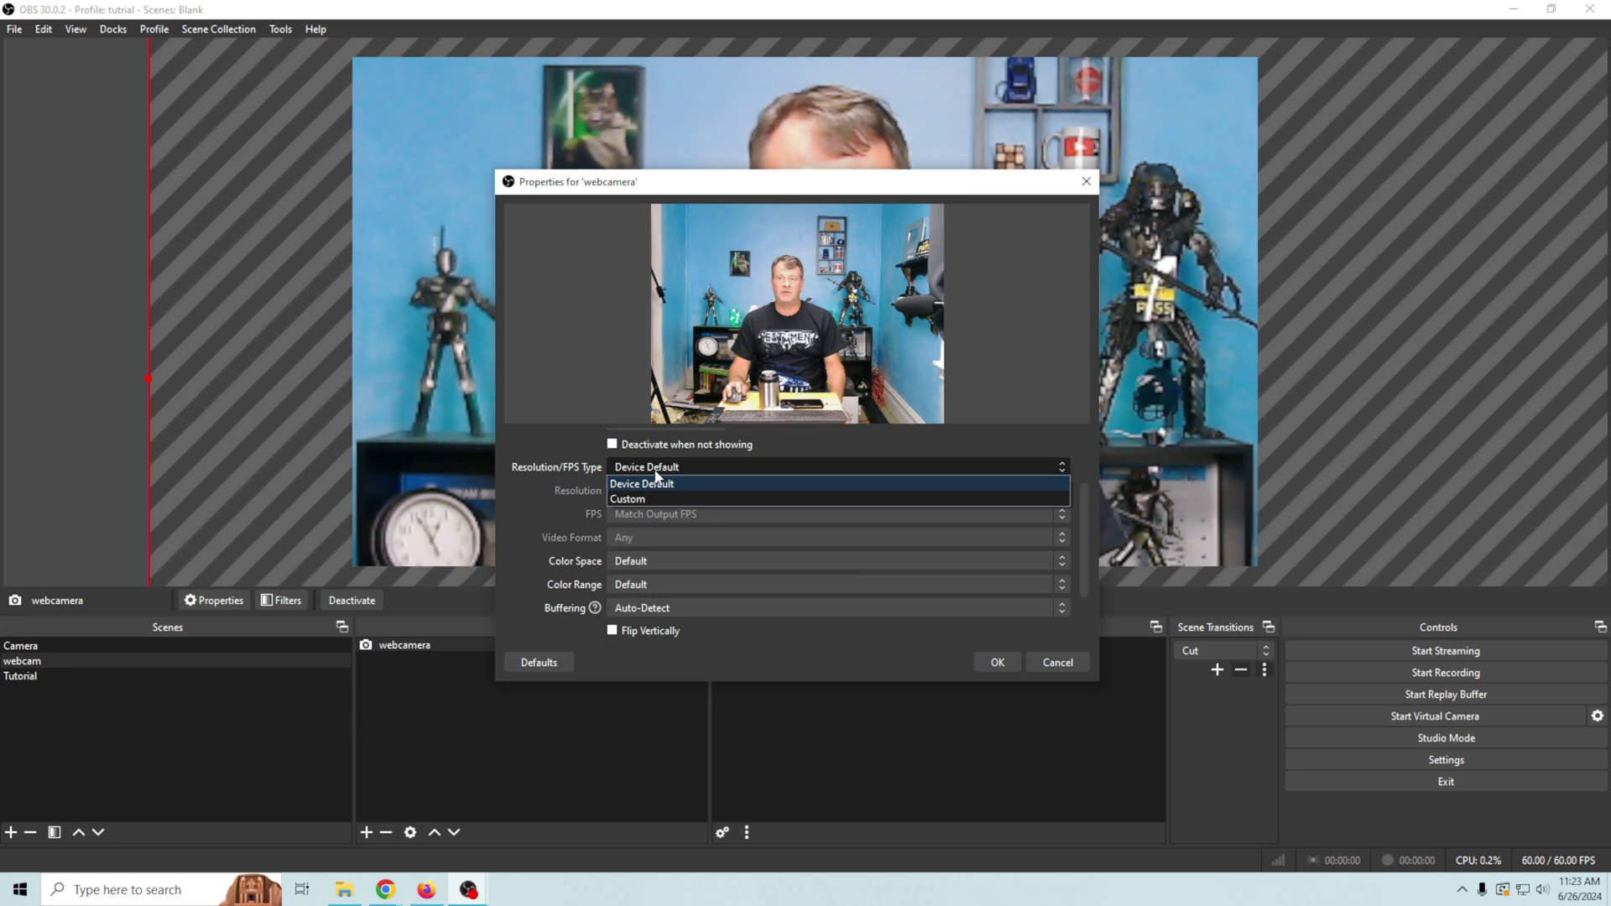
pyautogui.click(642, 497)
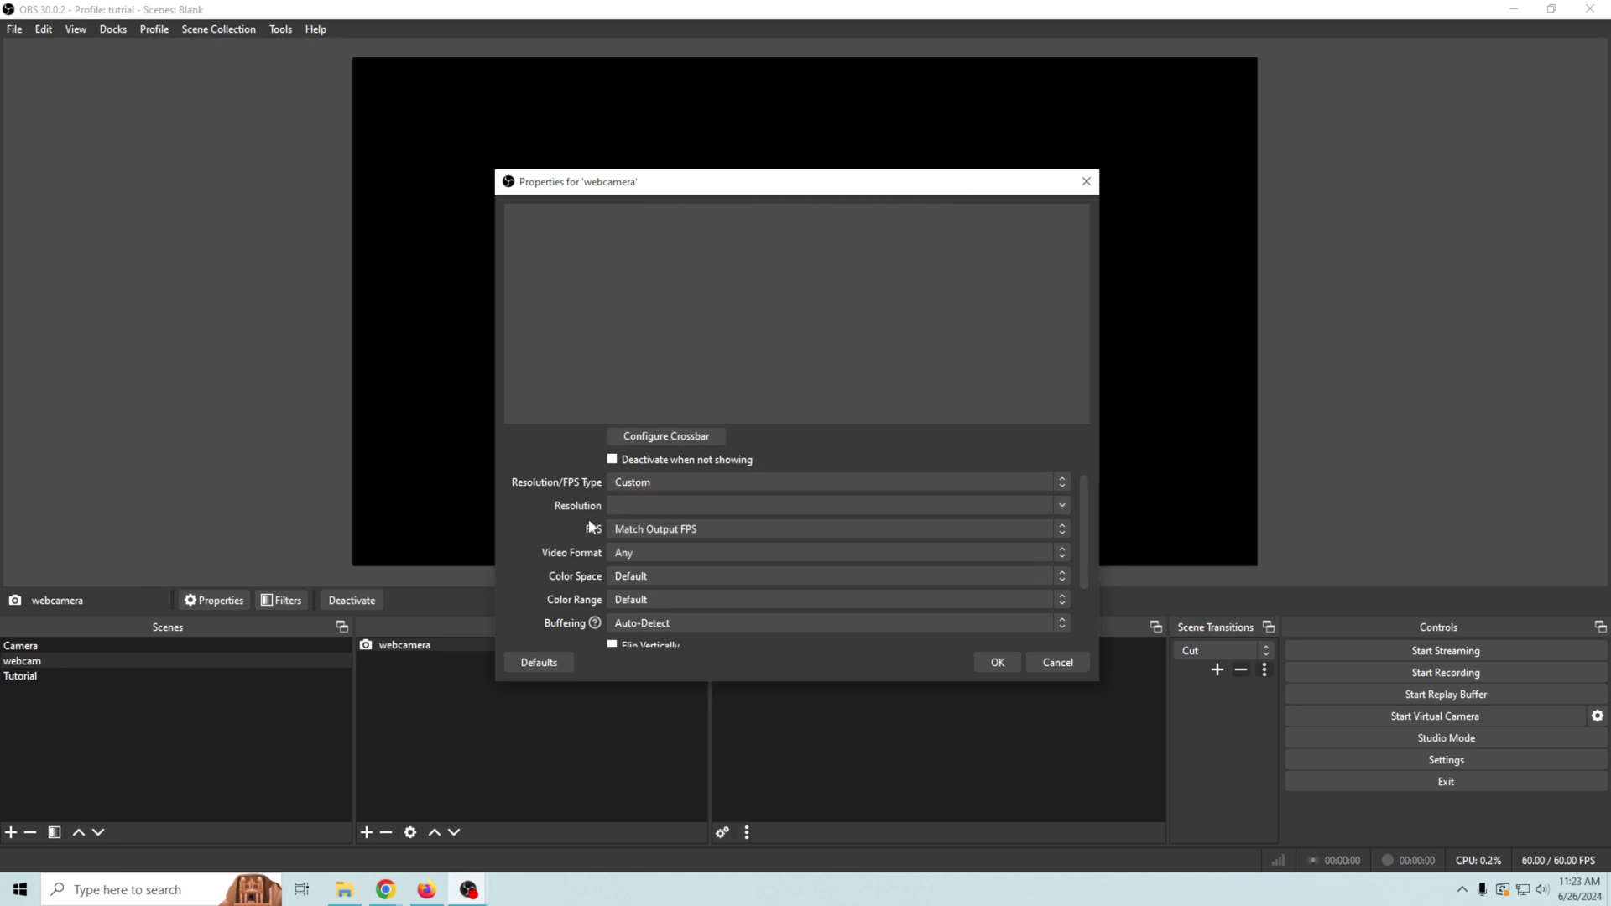
pyautogui.click(1059, 507)
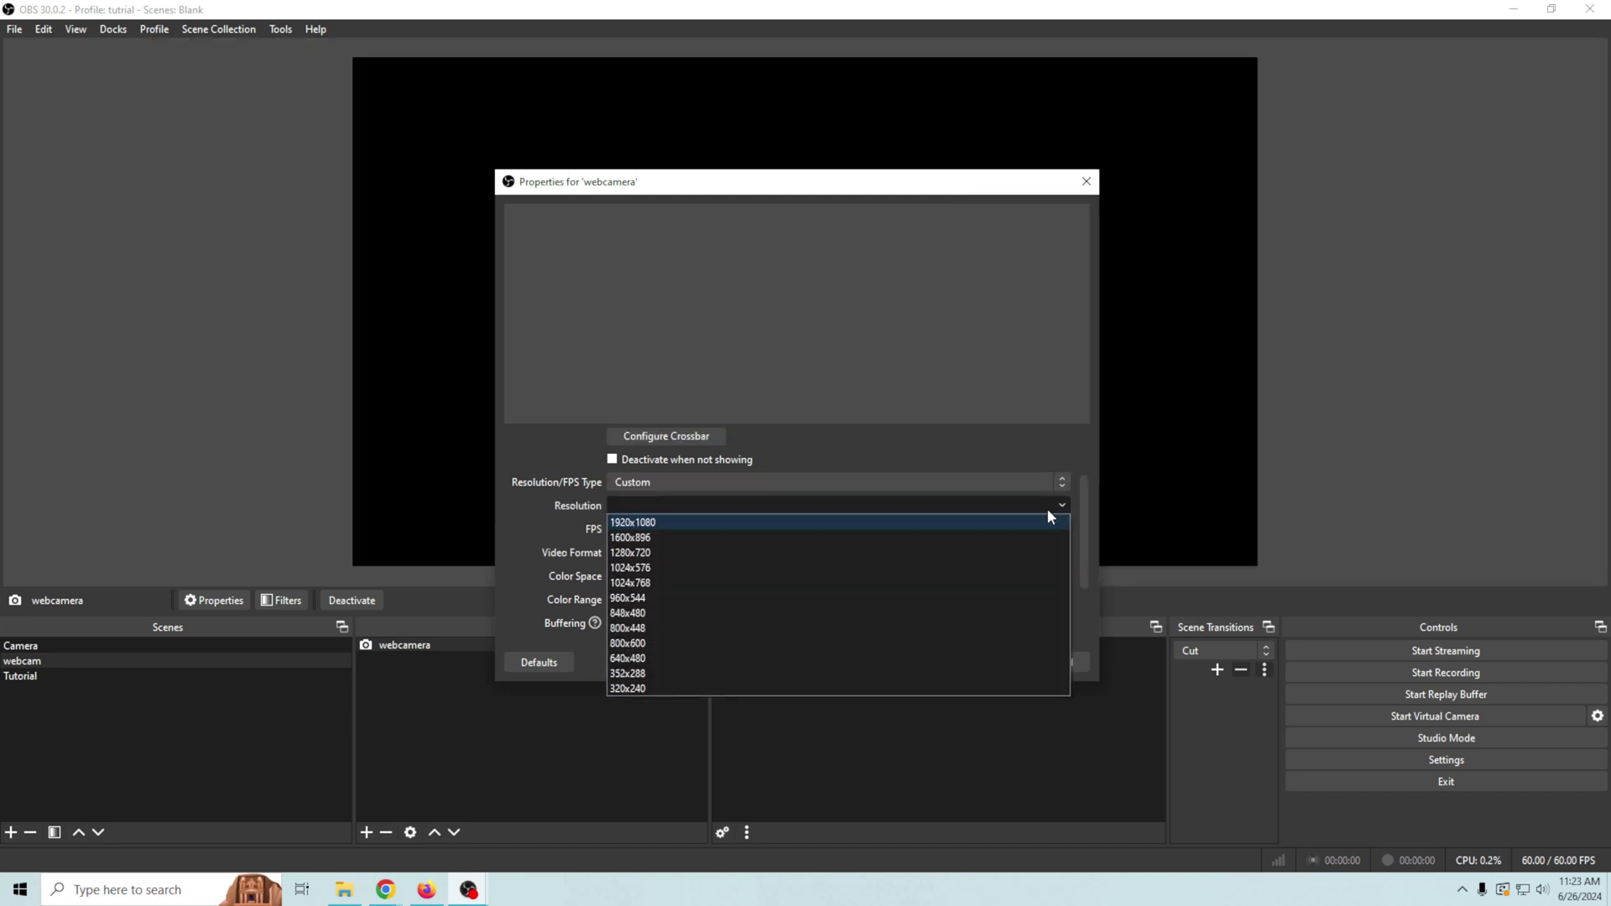
pyautogui.click(653, 523)
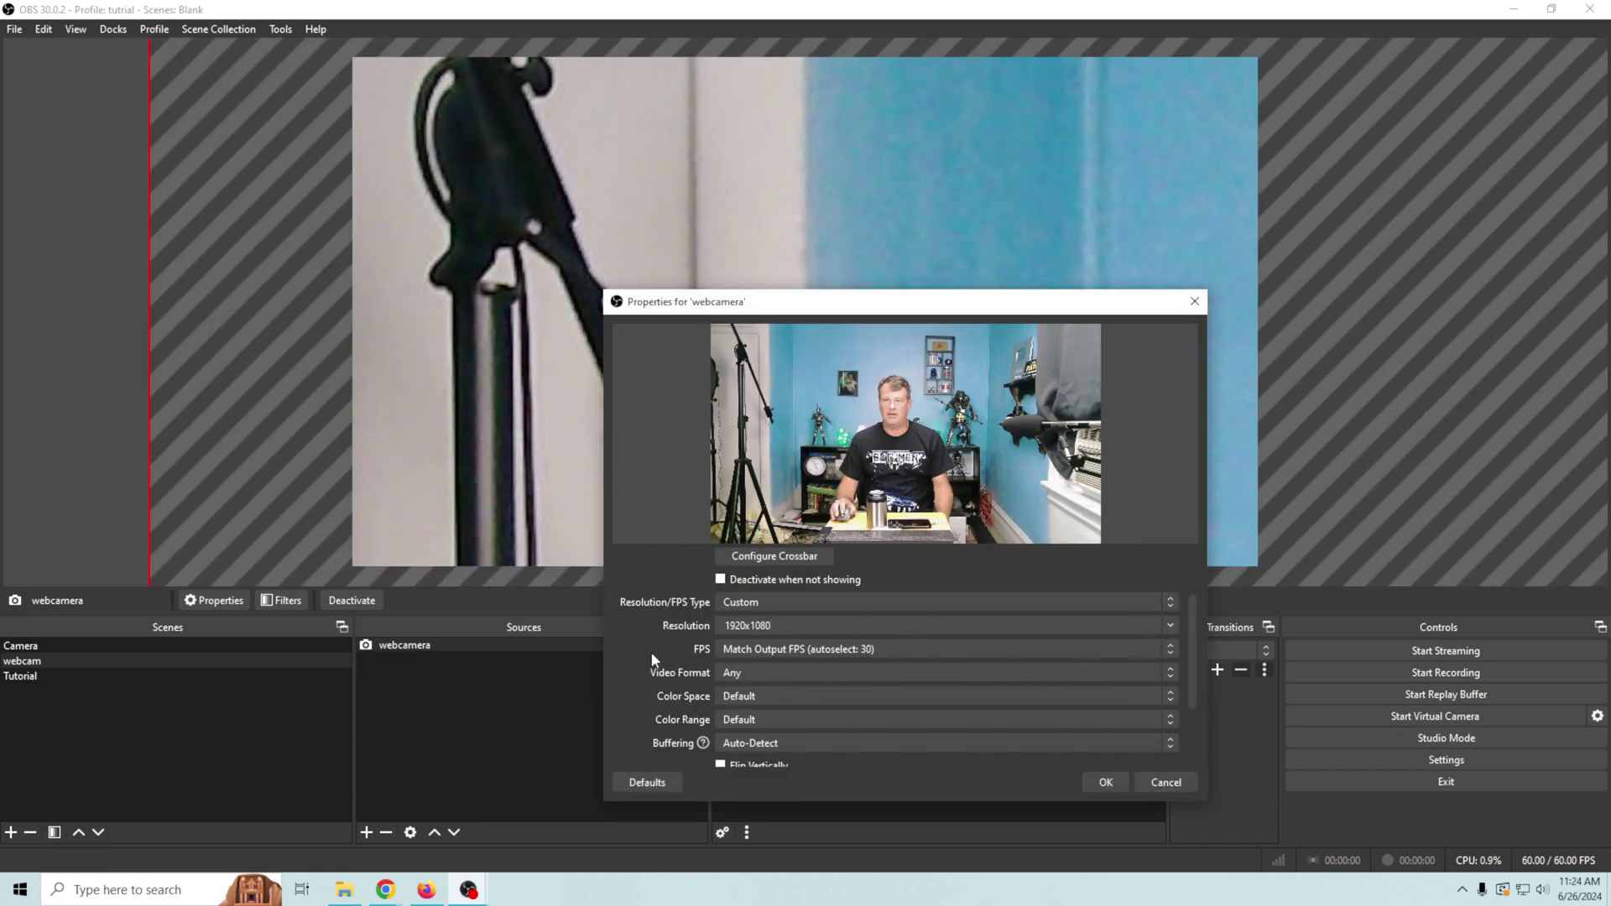
pyautogui.click(811, 650)
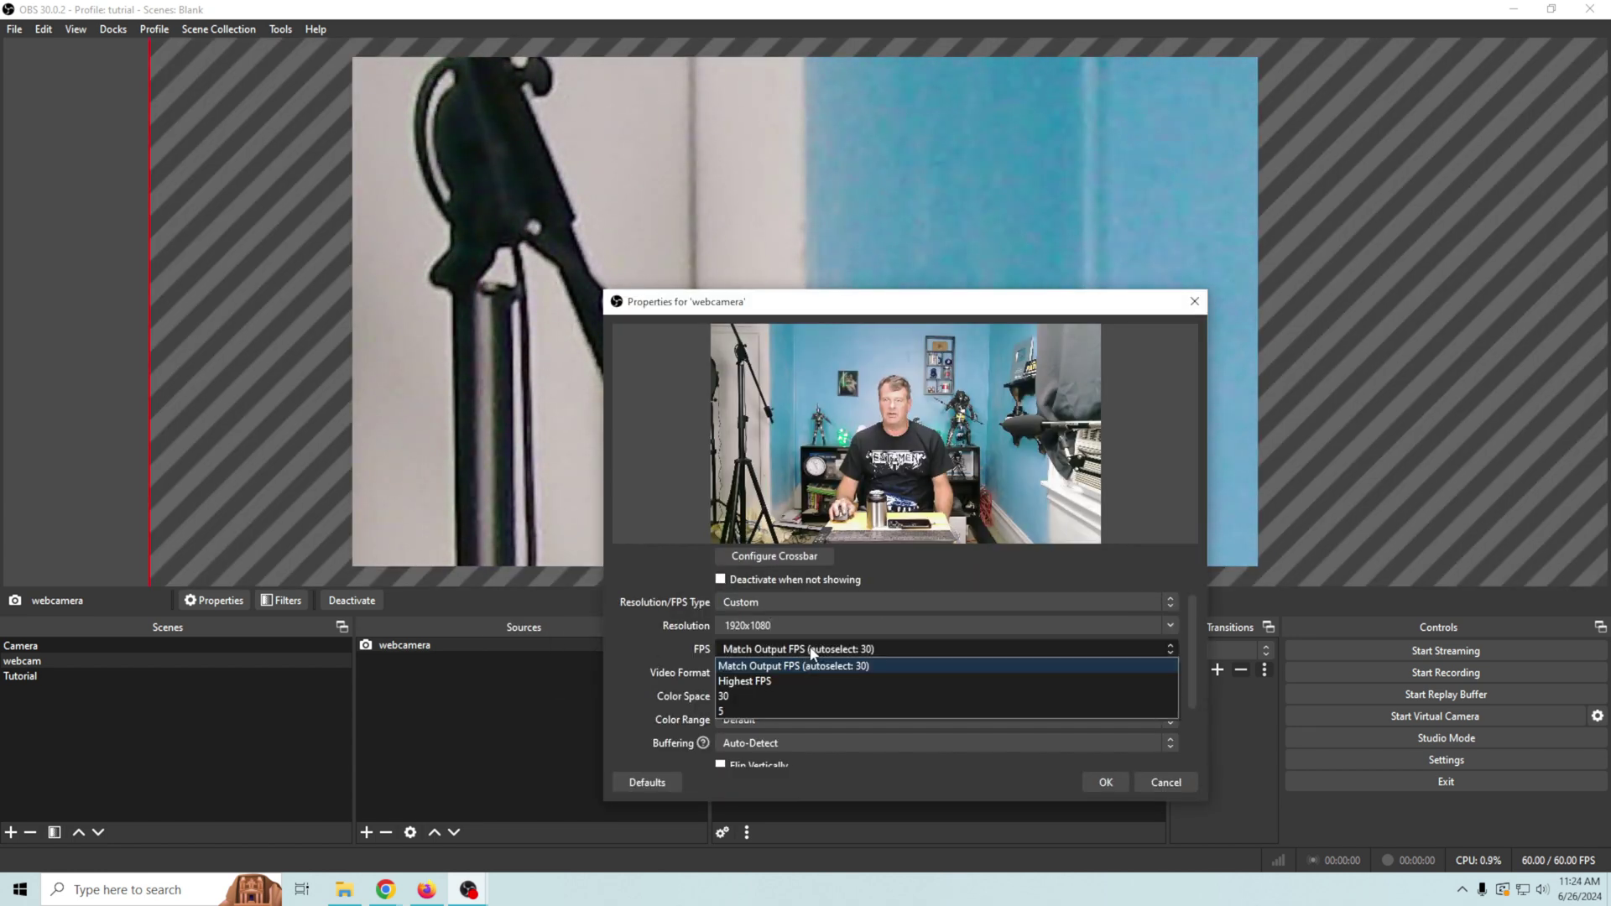
pyautogui.click(747, 682)
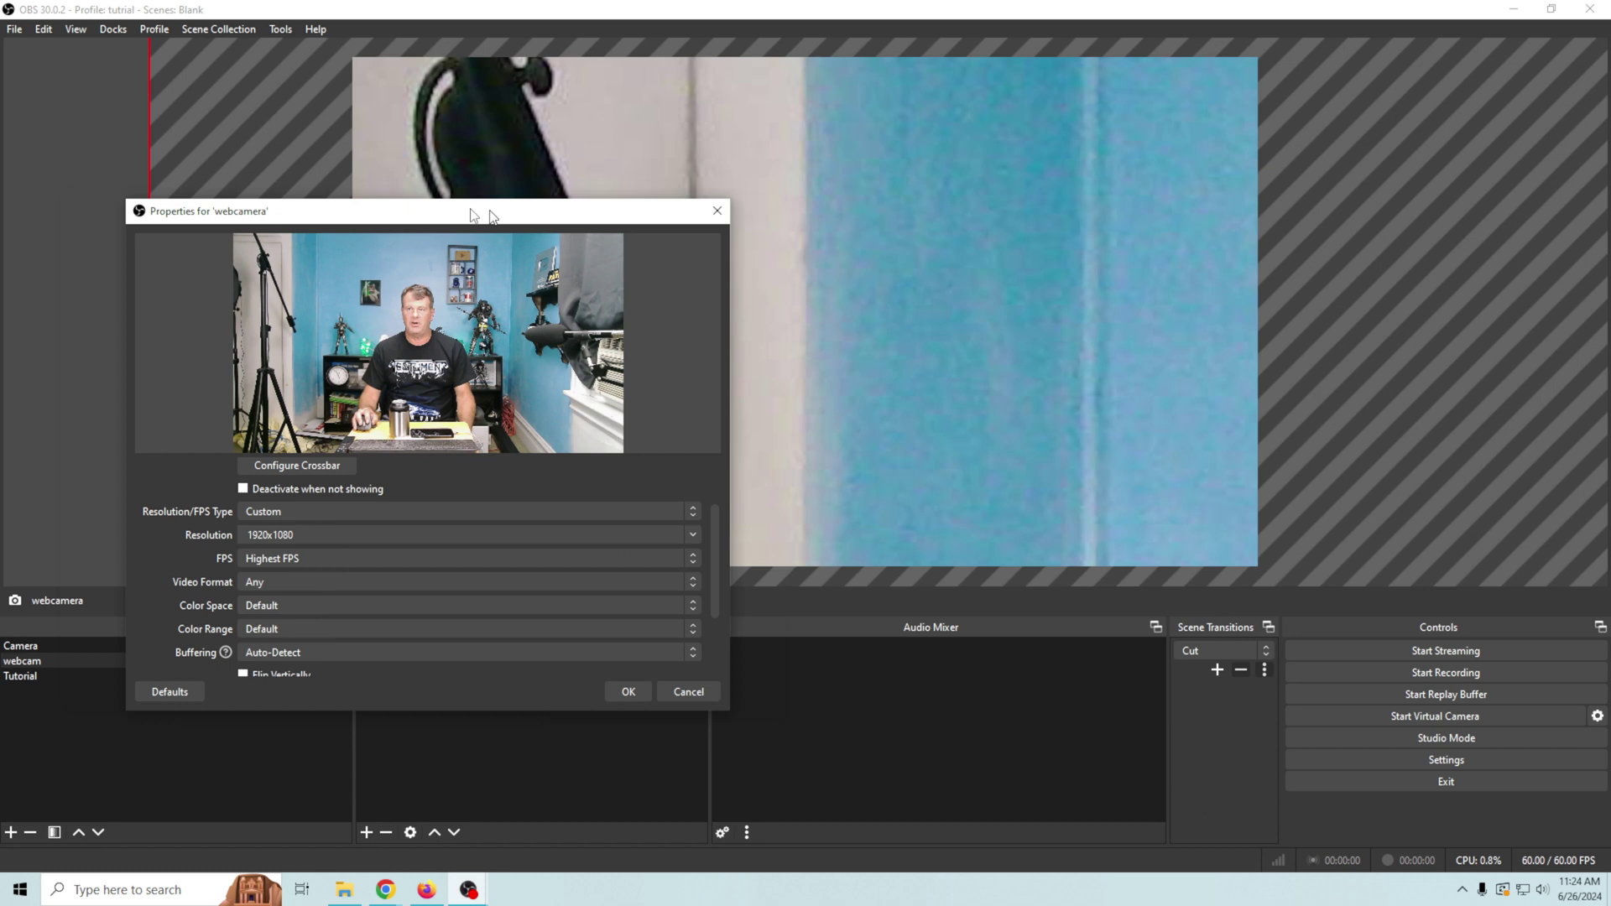
pyautogui.moveTo(491, 217); pyautogui.dragTo(441, 182)
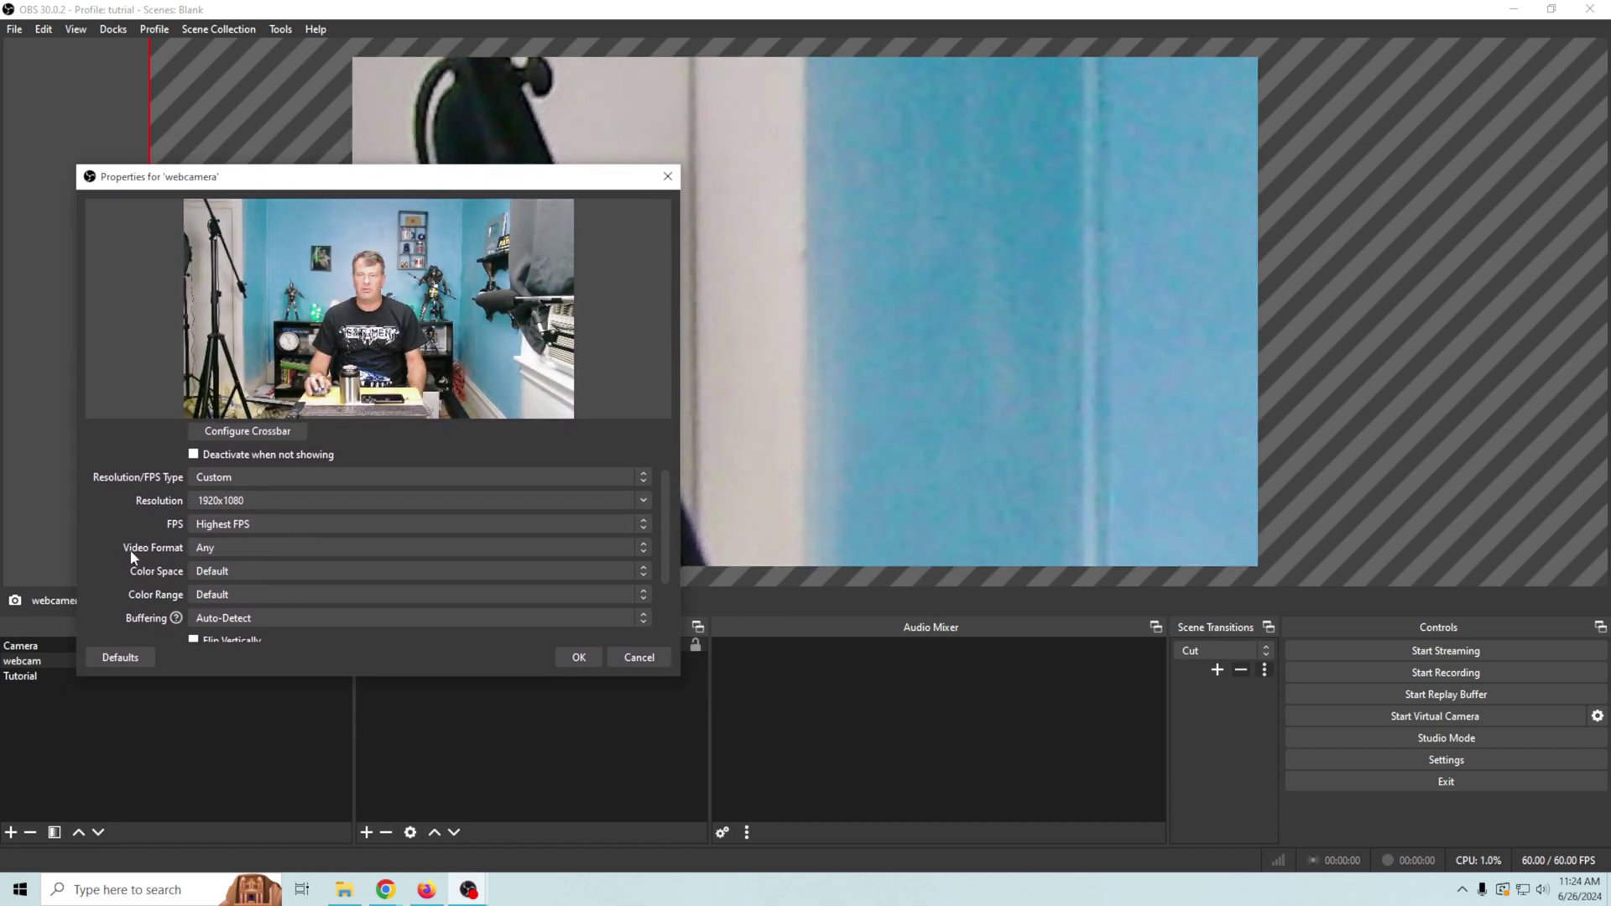
# Set the webcamera's colour space to Rec. 709 and colour range to Full.
pyautogui.click(223, 571)
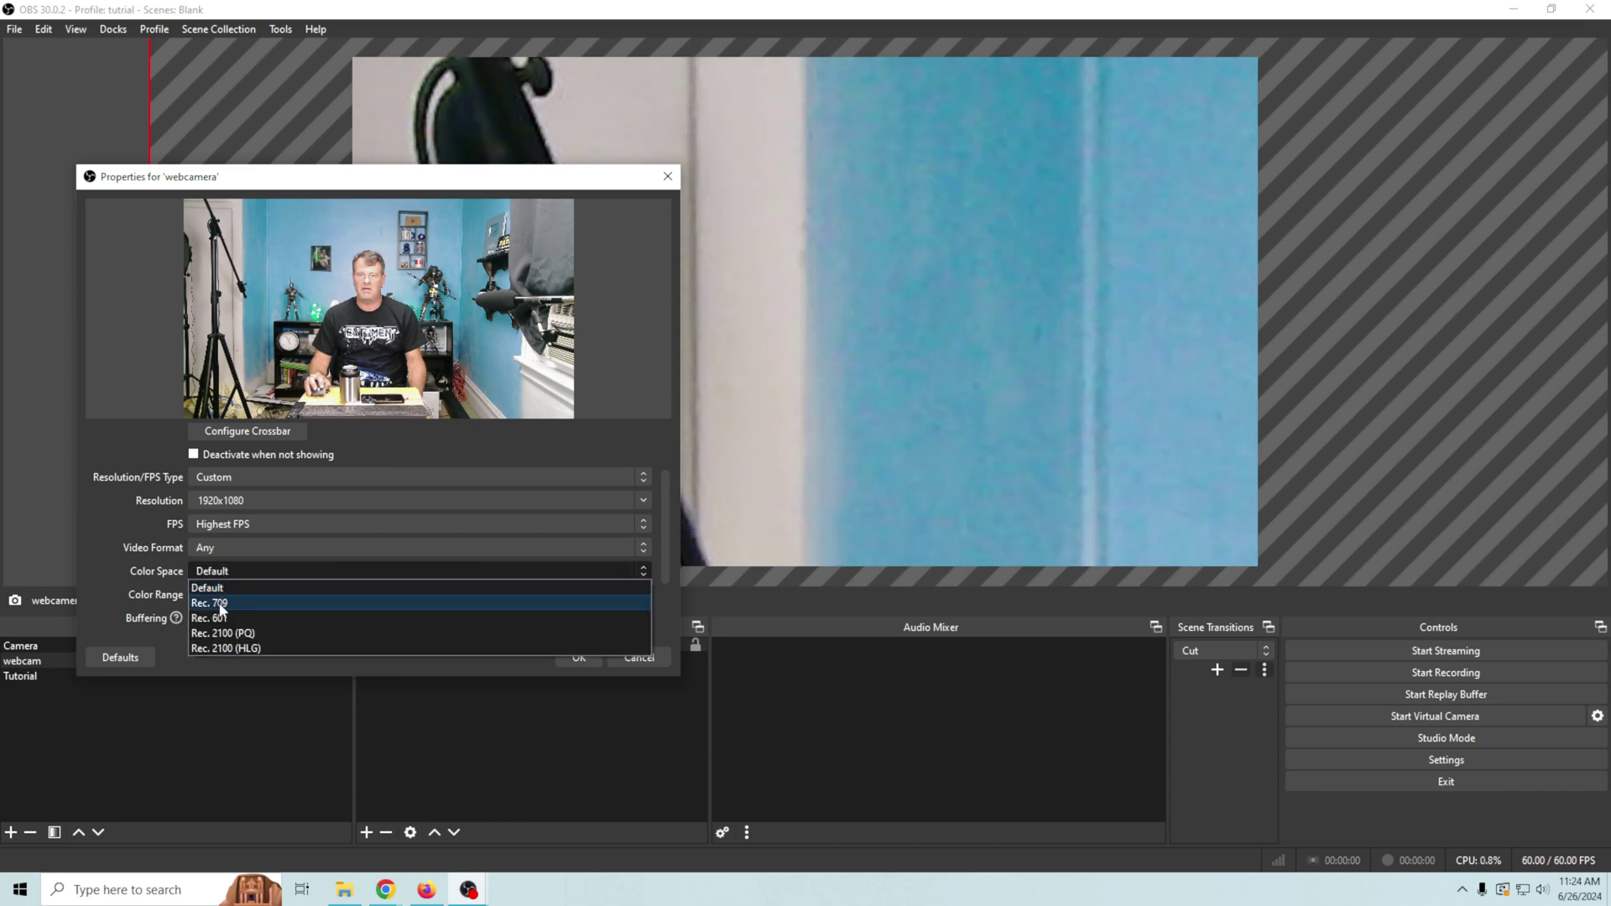
pyautogui.click(221, 604)
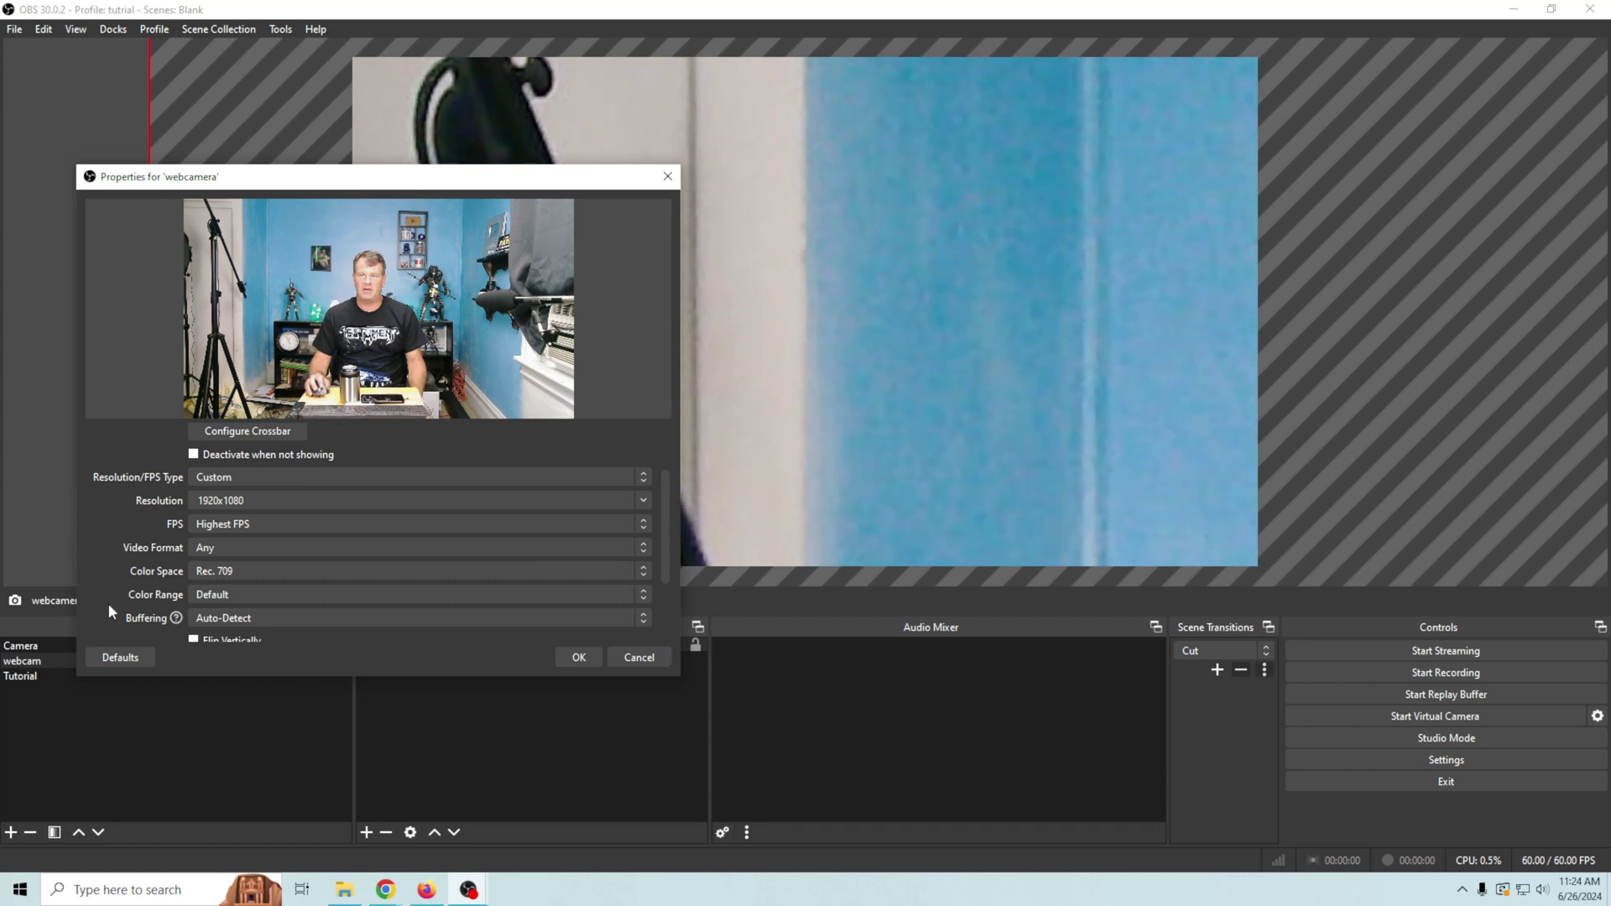
pyautogui.click(261, 594)
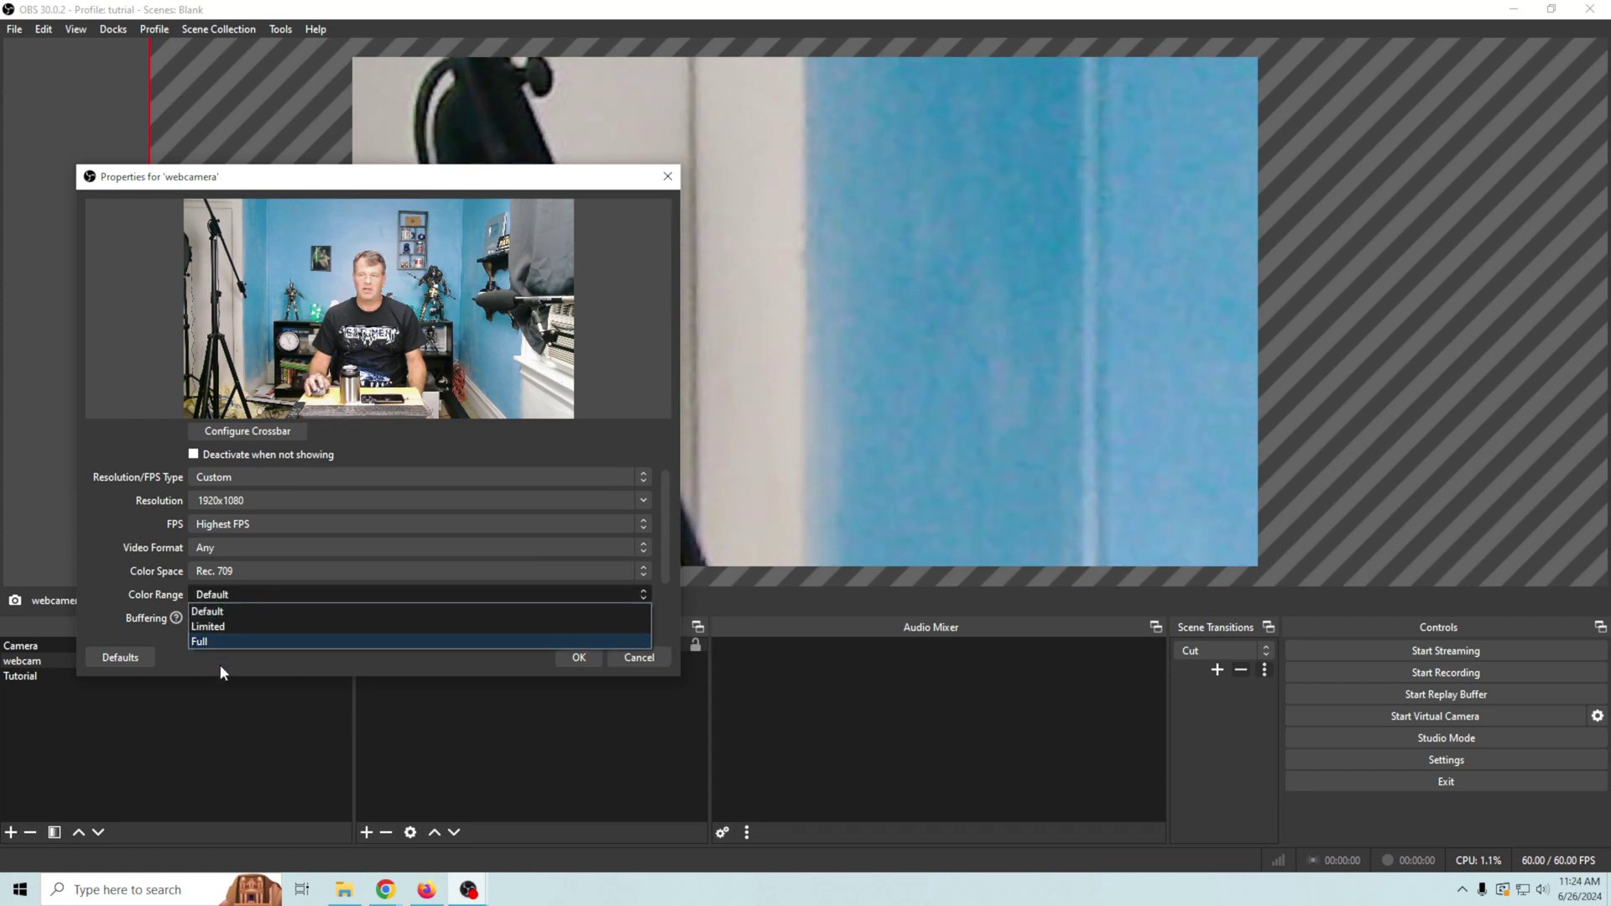
pyautogui.click(206, 643)
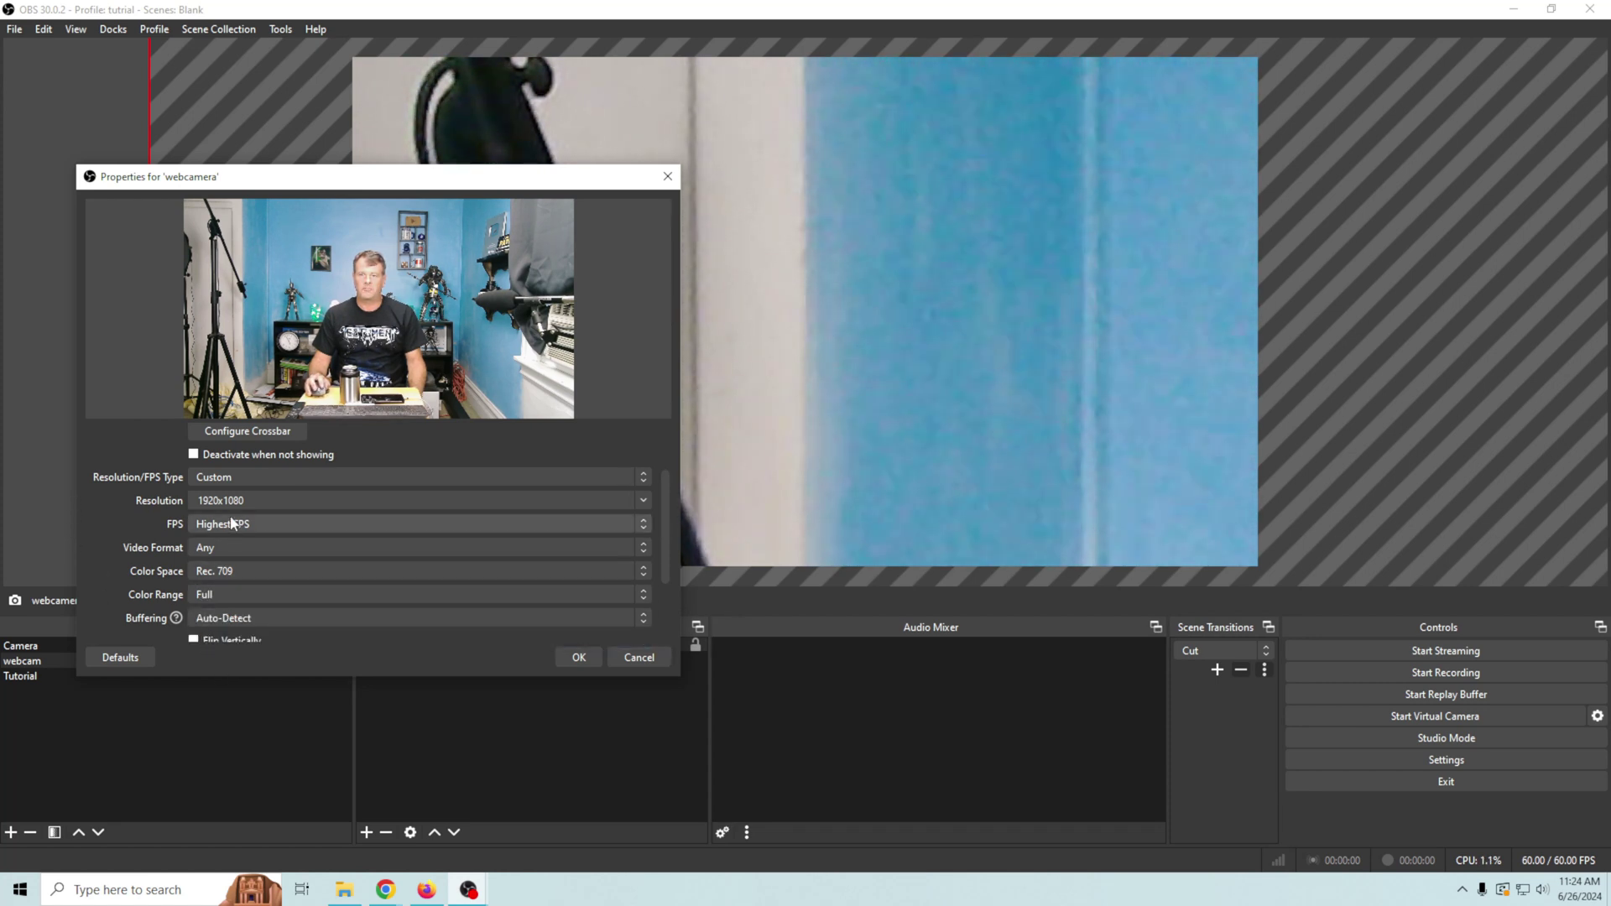
pyautogui.moveTo(663, 510); pyautogui.dragTo(651, 450)
# Deactivate and reactivate the camera, then confirm the properties with OK.
pyautogui.click(208, 467)
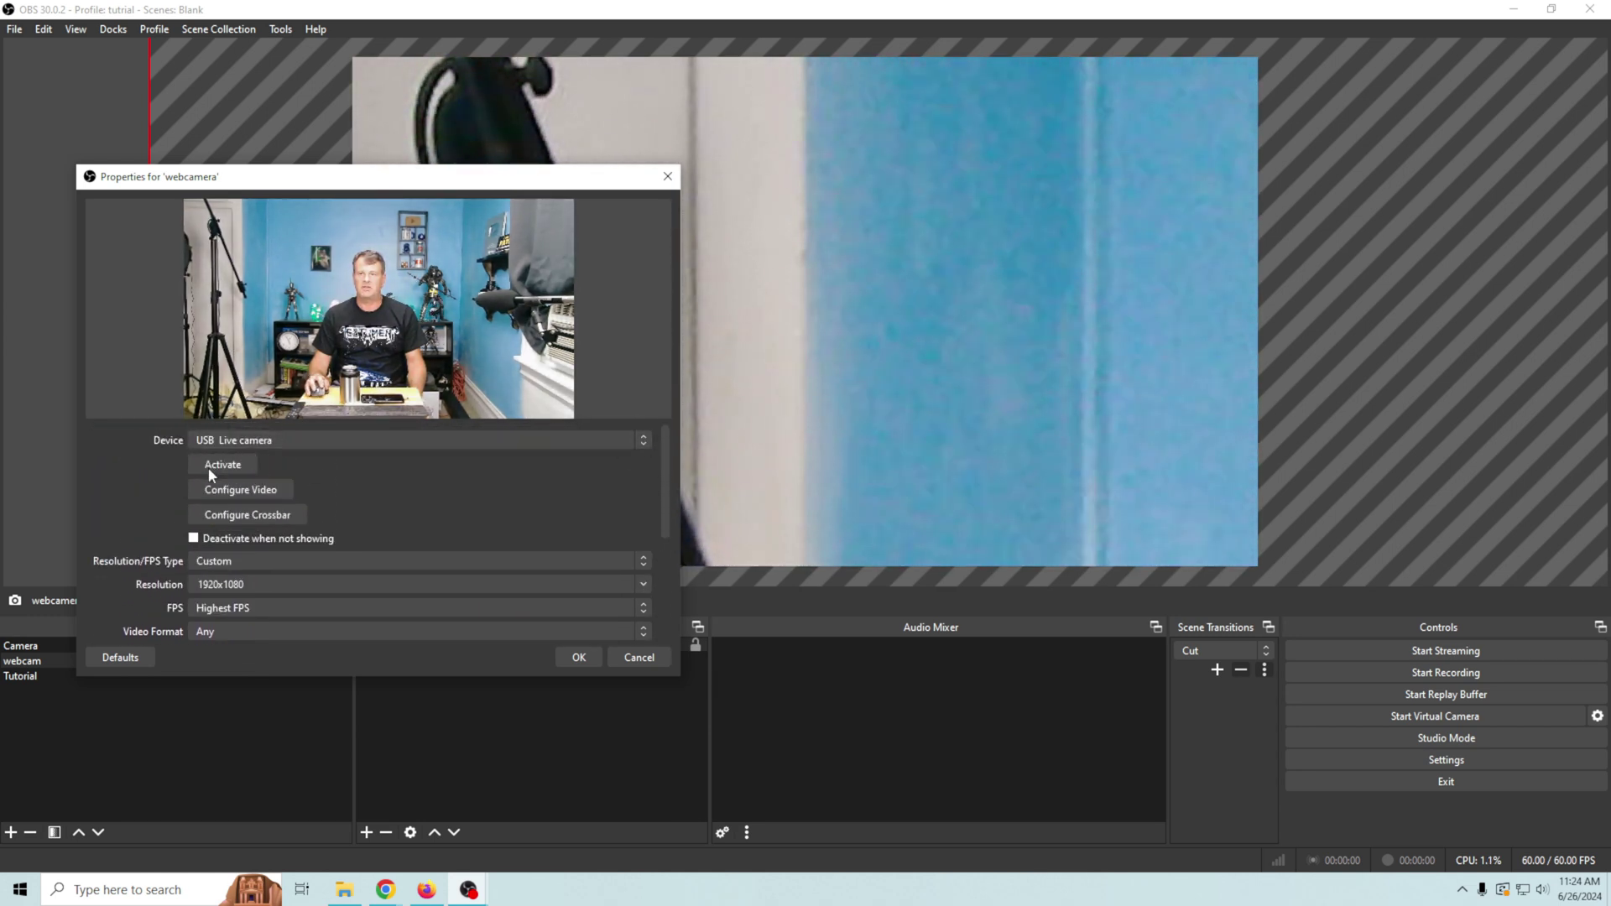
pyautogui.click(208, 467)
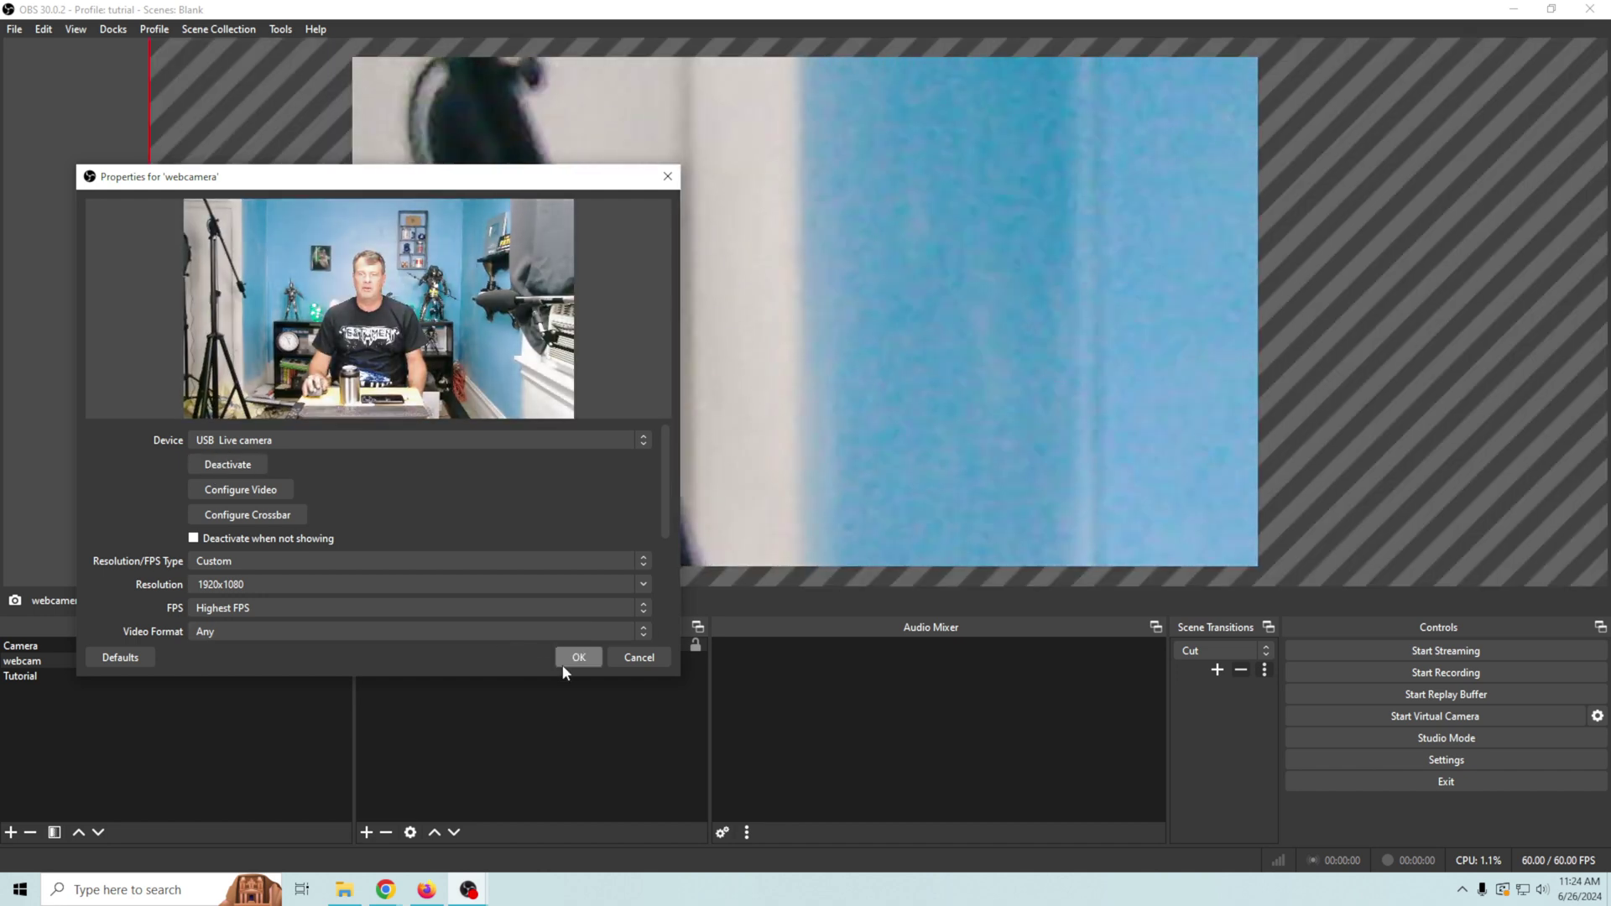
pyautogui.click(576, 658)
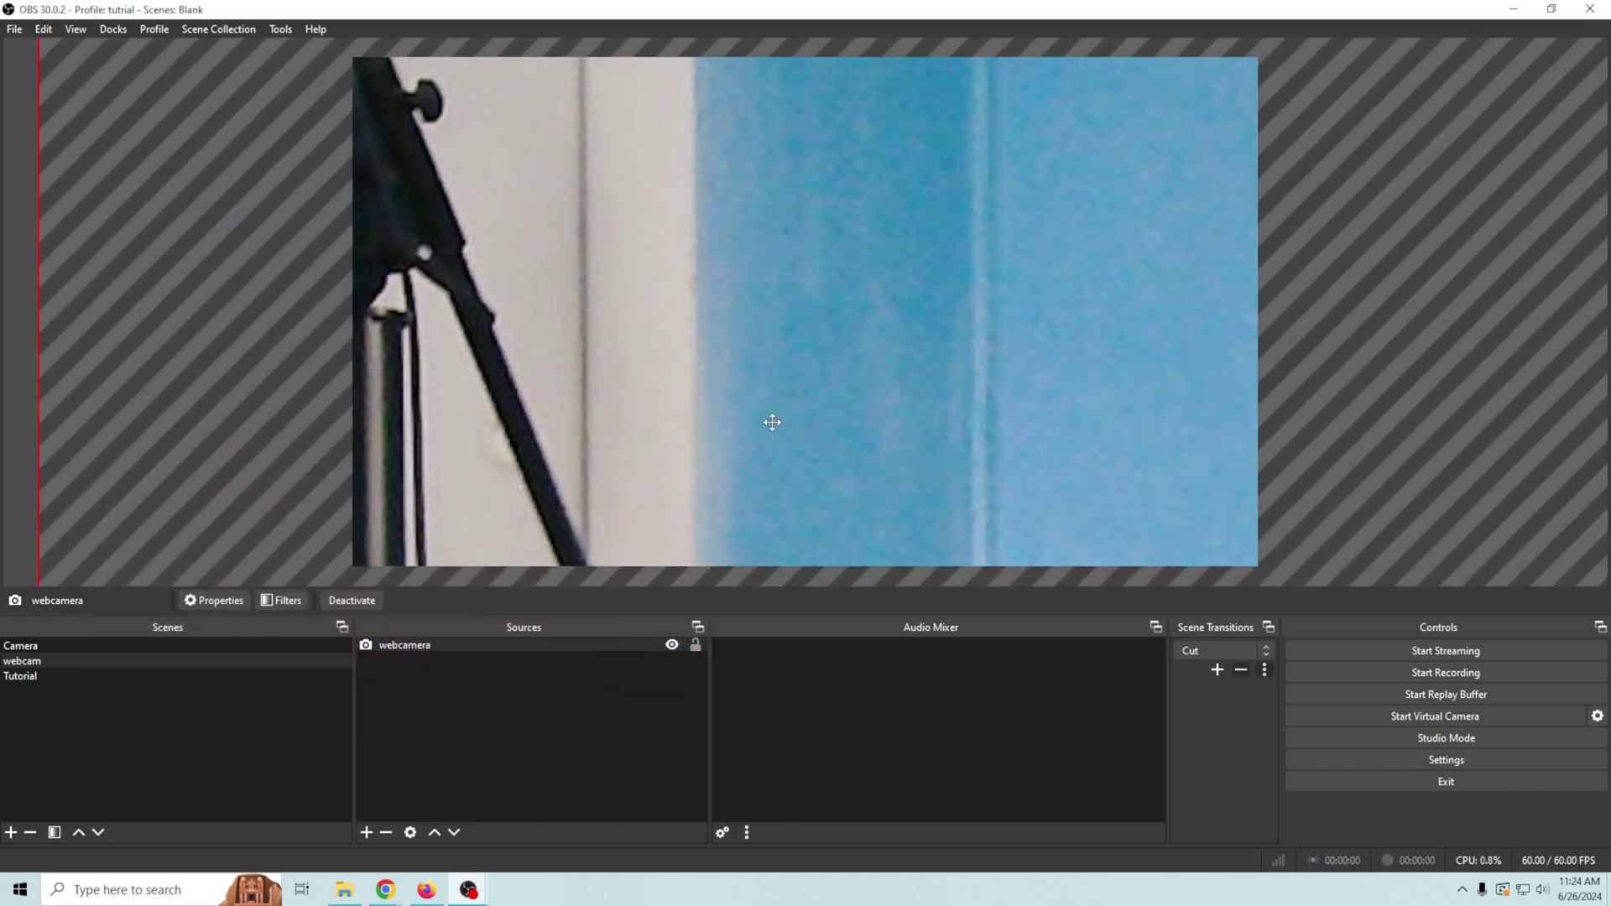
# Reset the webcam's transform to fill the canvas, then enlarge it past the canvas edges.
pyautogui.rightClick(772, 422)
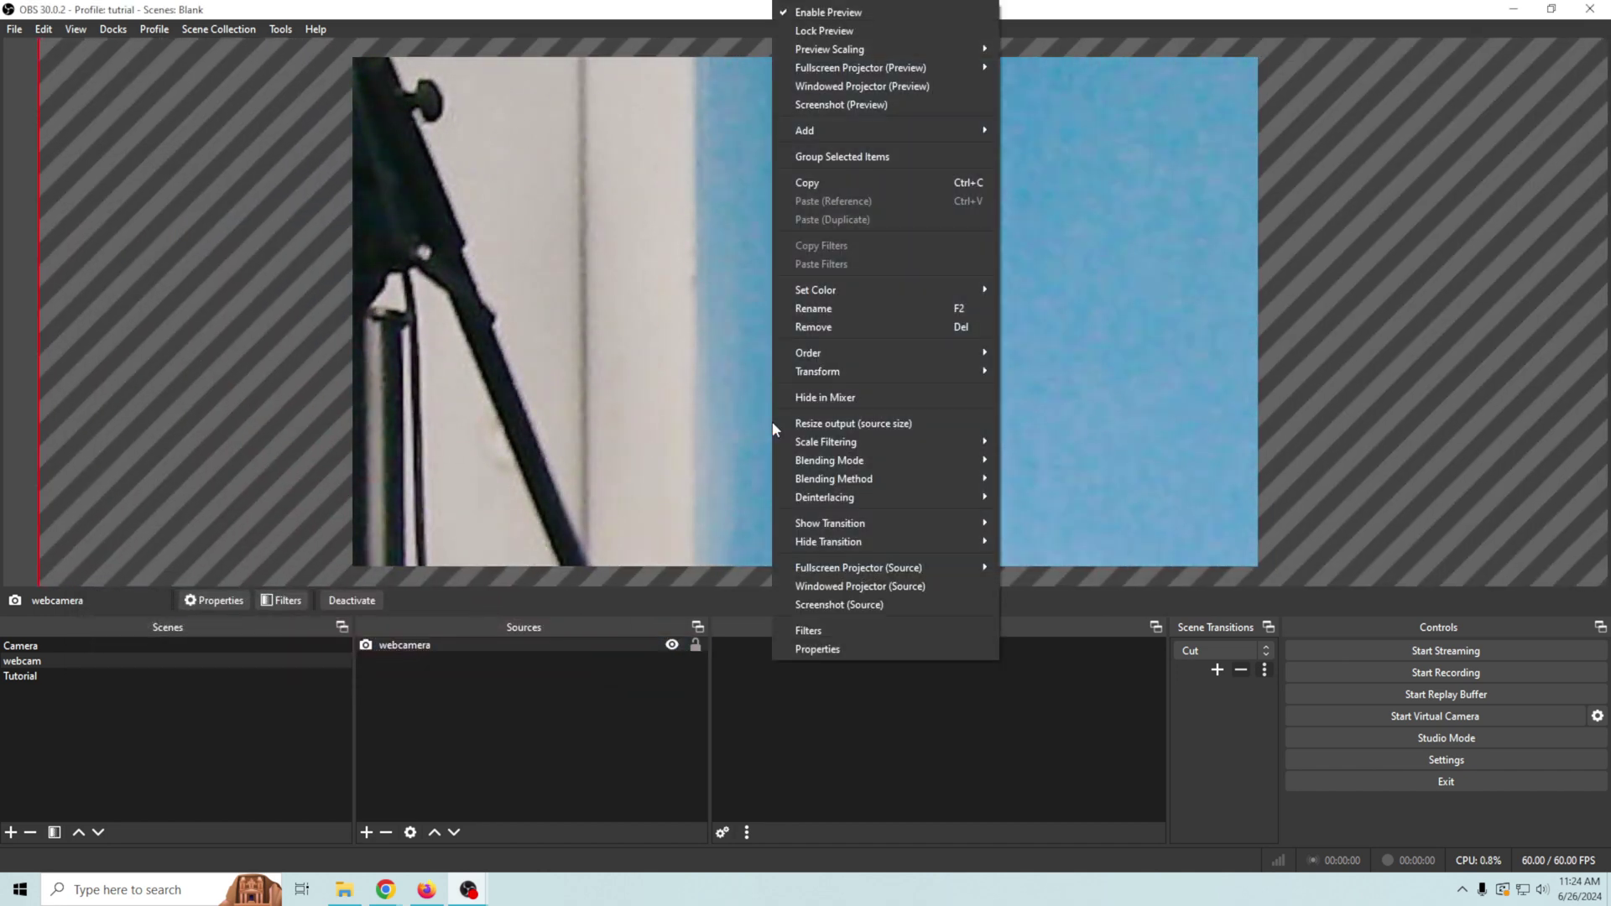
pyautogui.moveTo(814, 370)
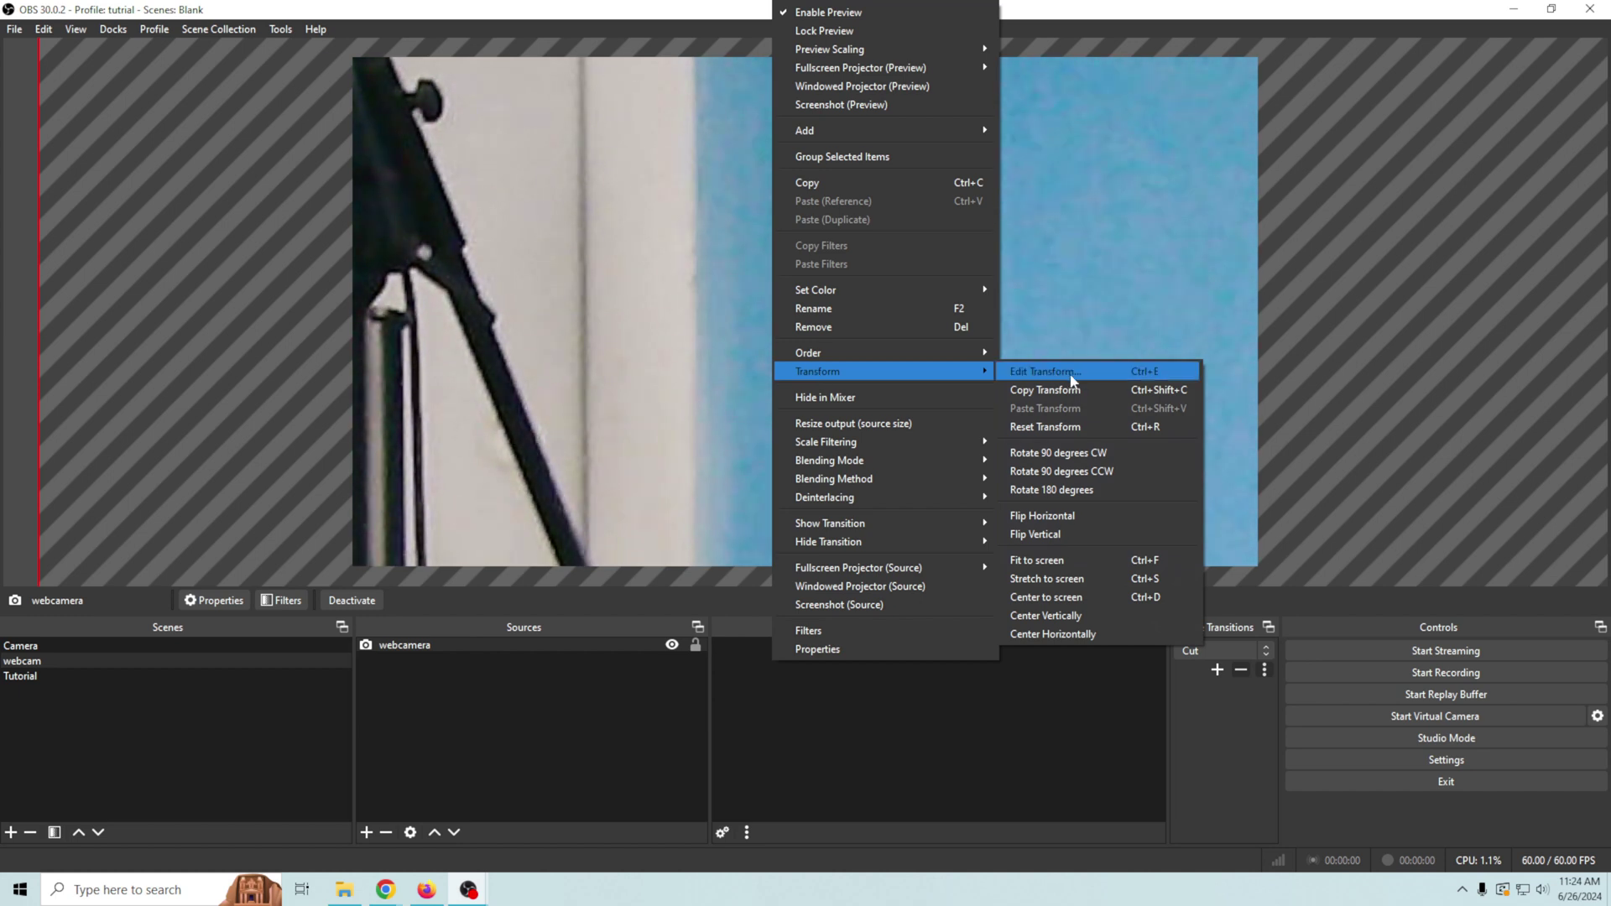
pyautogui.click(1075, 426)
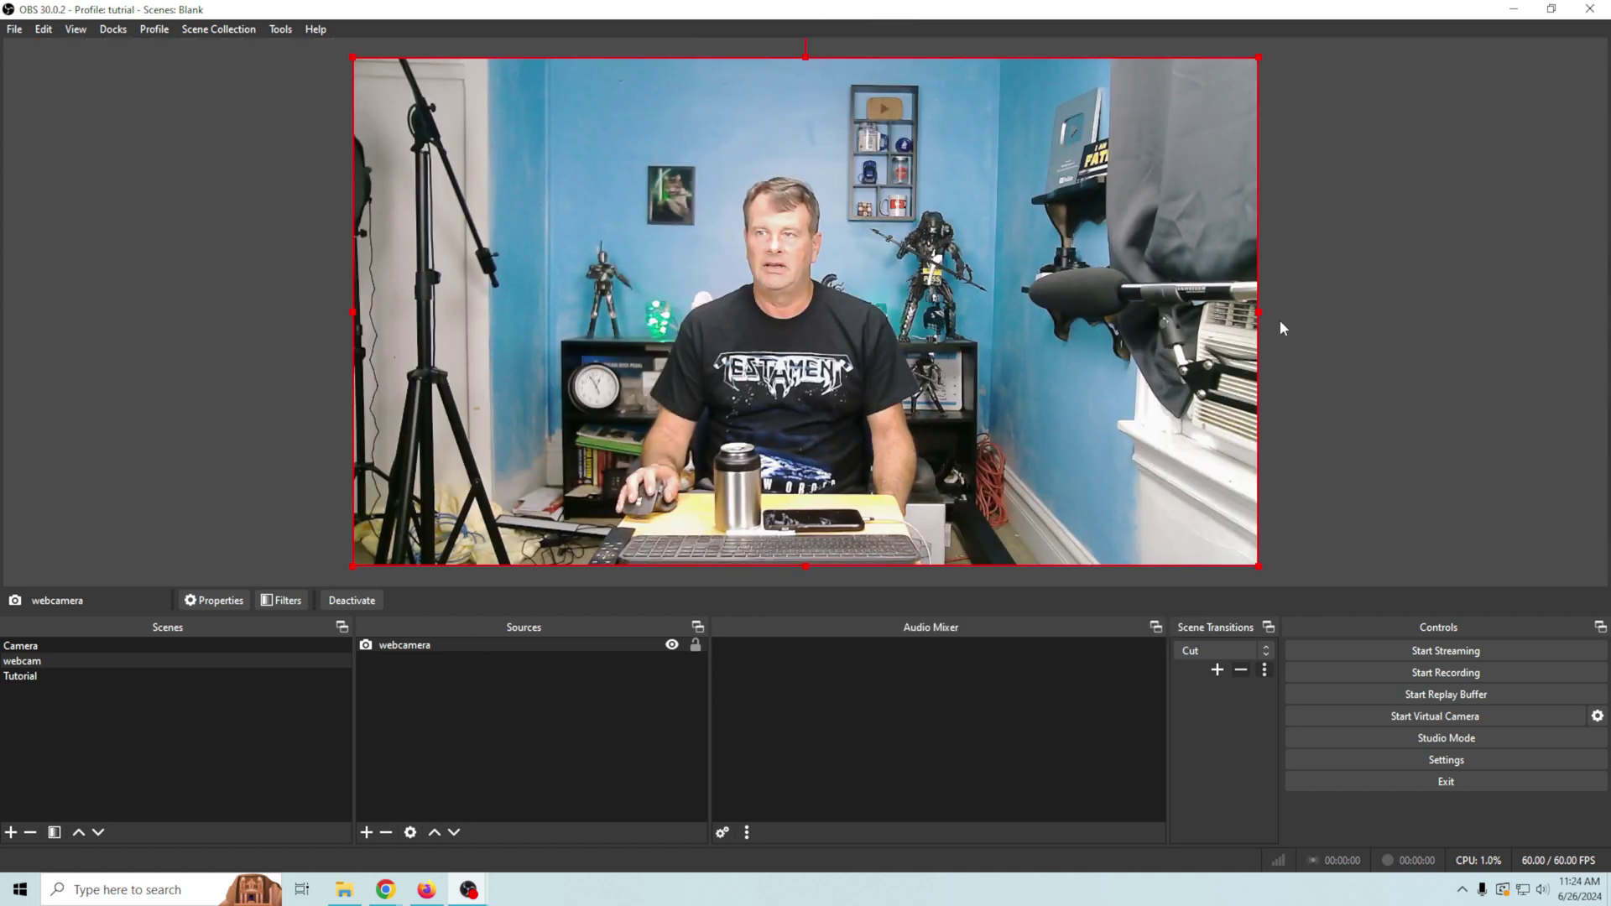
pyautogui.moveTo(1259, 312); pyautogui.dragTo(1604, 391)
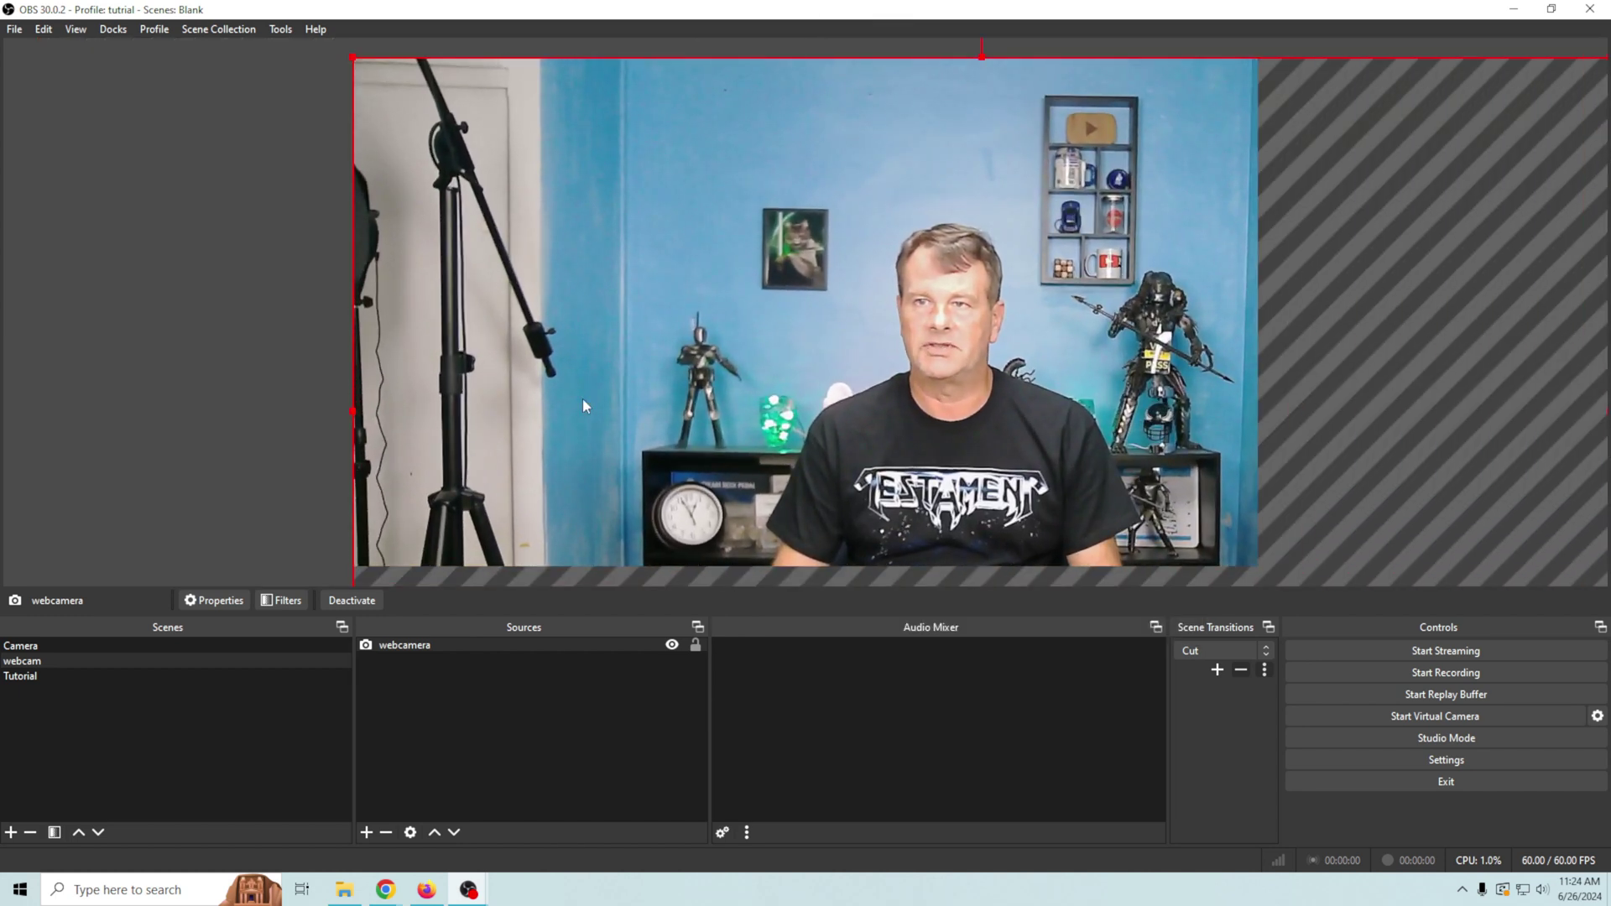
# Deselect the webcam in the preview and bring up the webcamera source's options.
pyautogui.click(344, 411)
pyautogui.click(381, 649)
pyautogui.rightClick(381, 649)
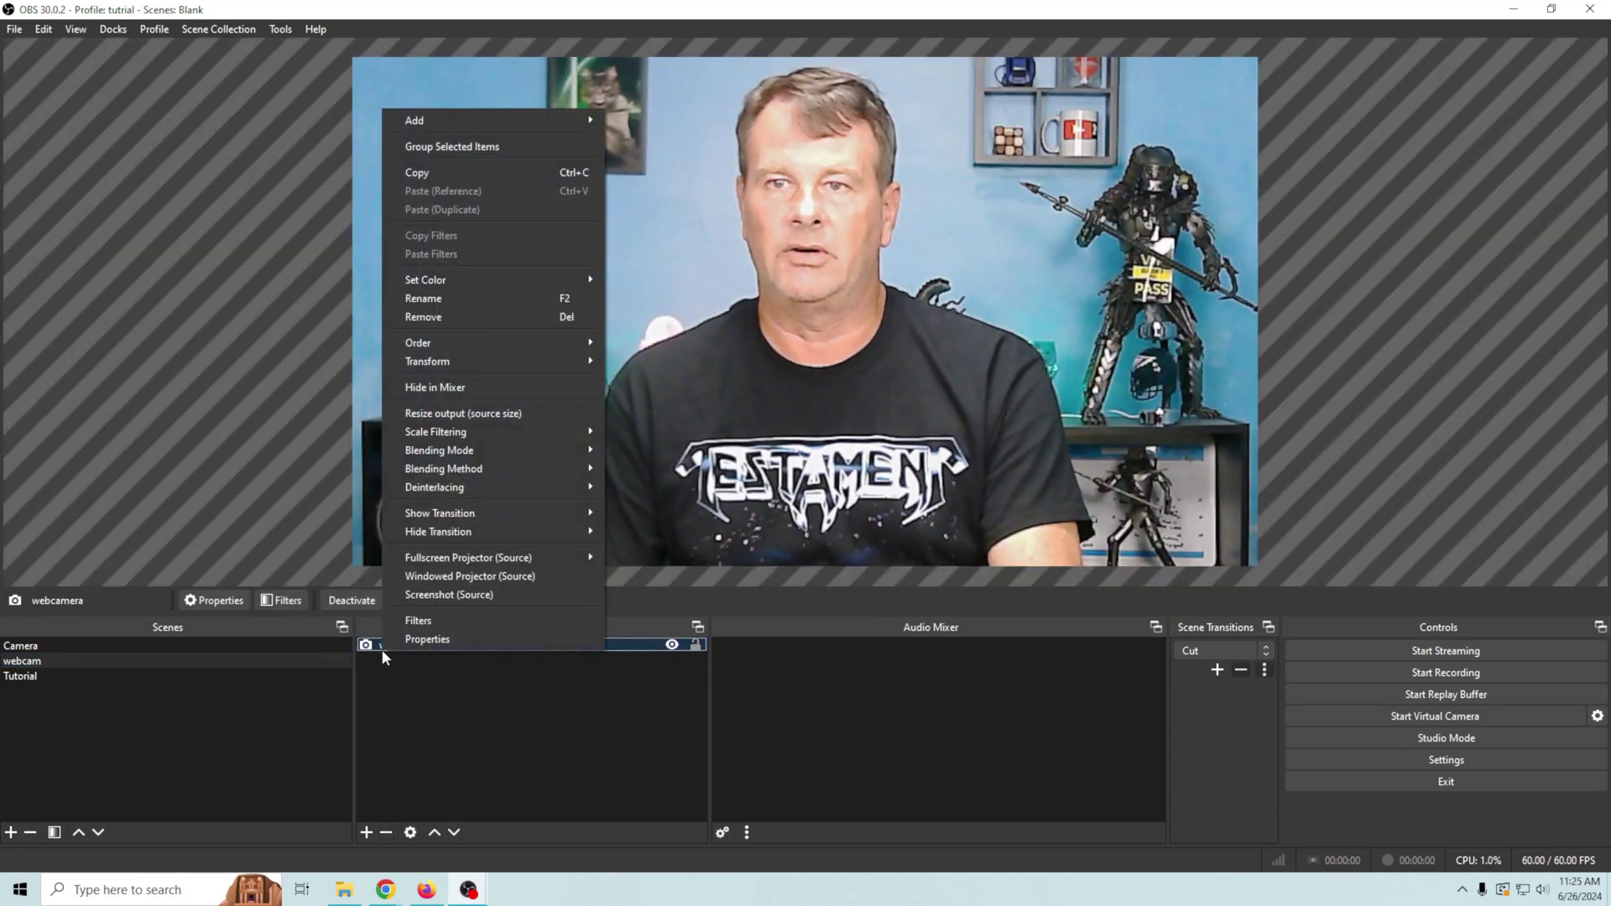
# Open the webcamera properties and its Configure Video settings, arranging both windows beside the preview.
pyautogui.click(427, 638)
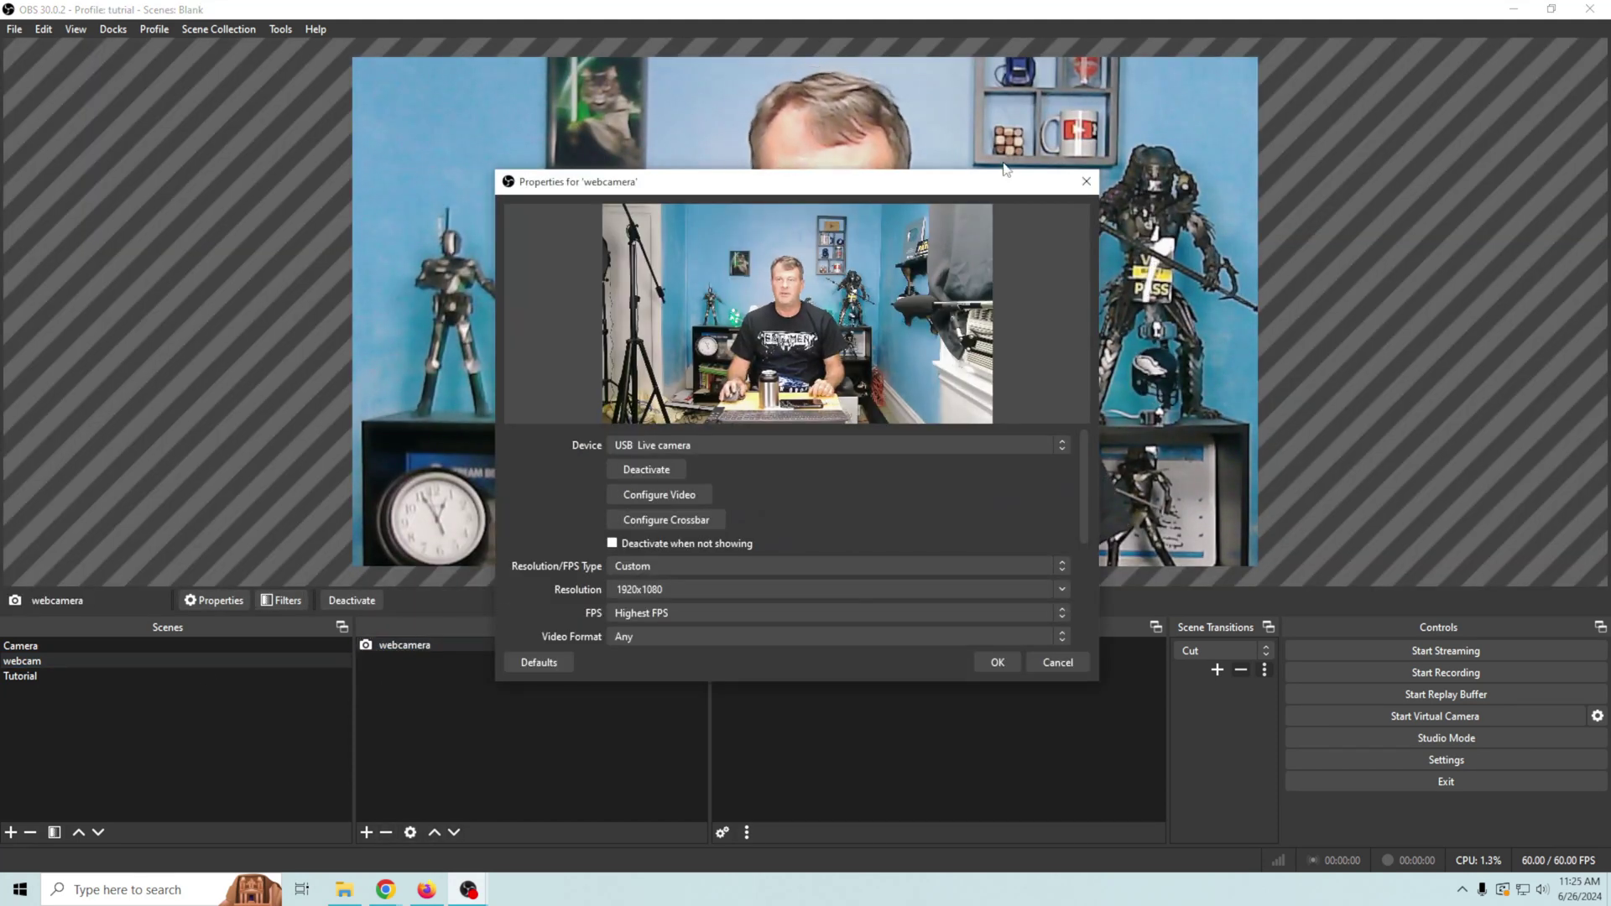
pyautogui.moveTo(820, 187); pyautogui.dragTo(1437, 67)
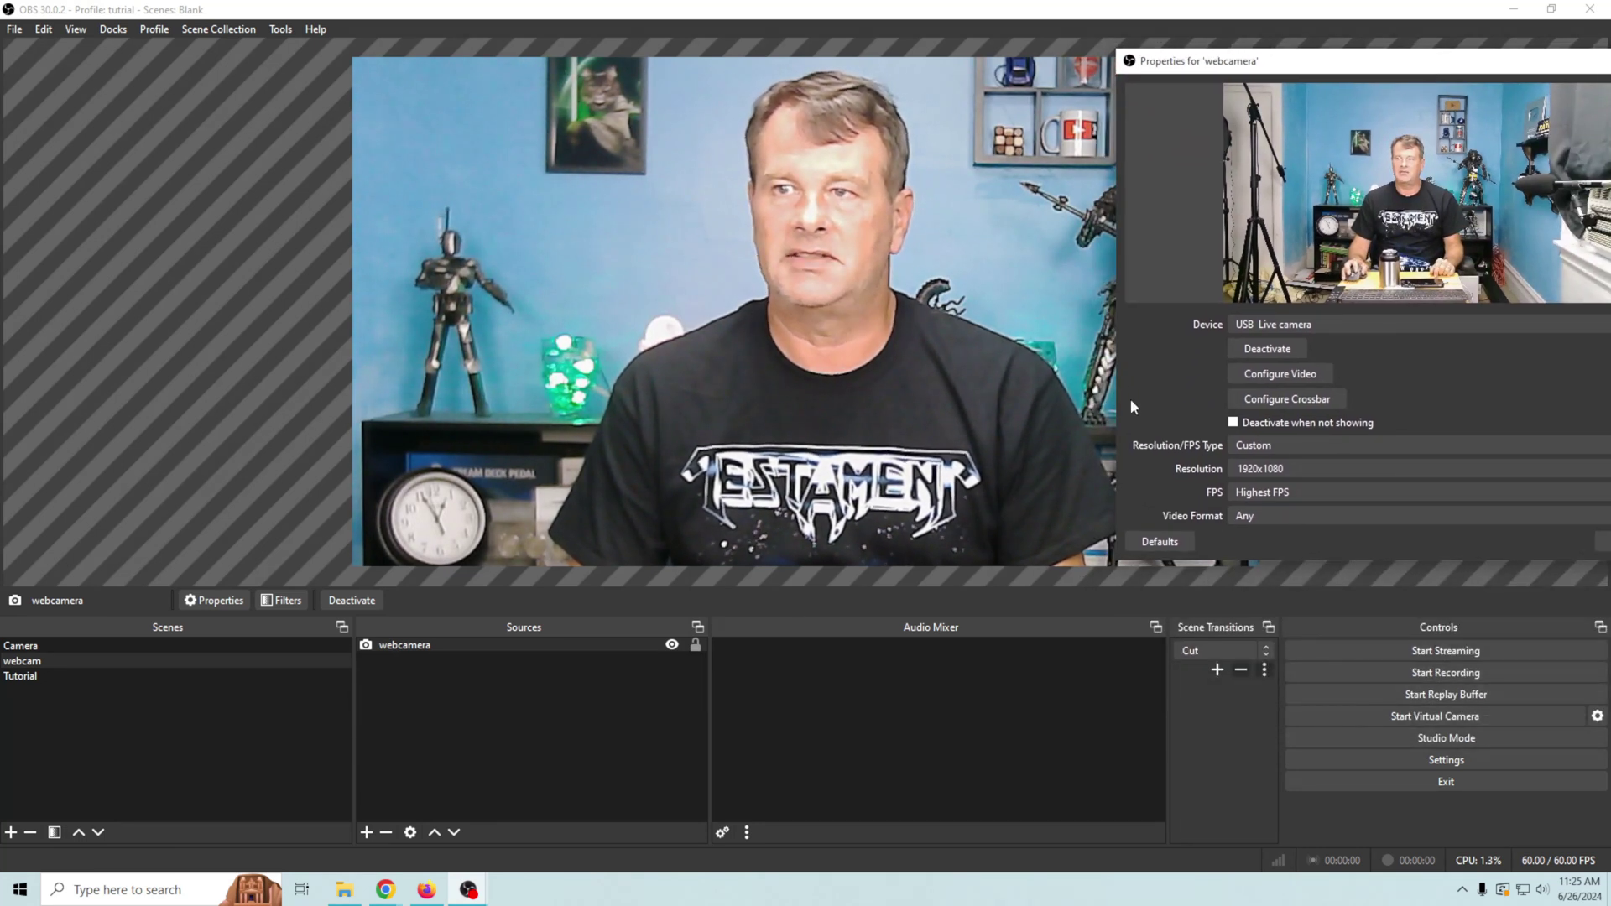
pyautogui.click(1280, 373)
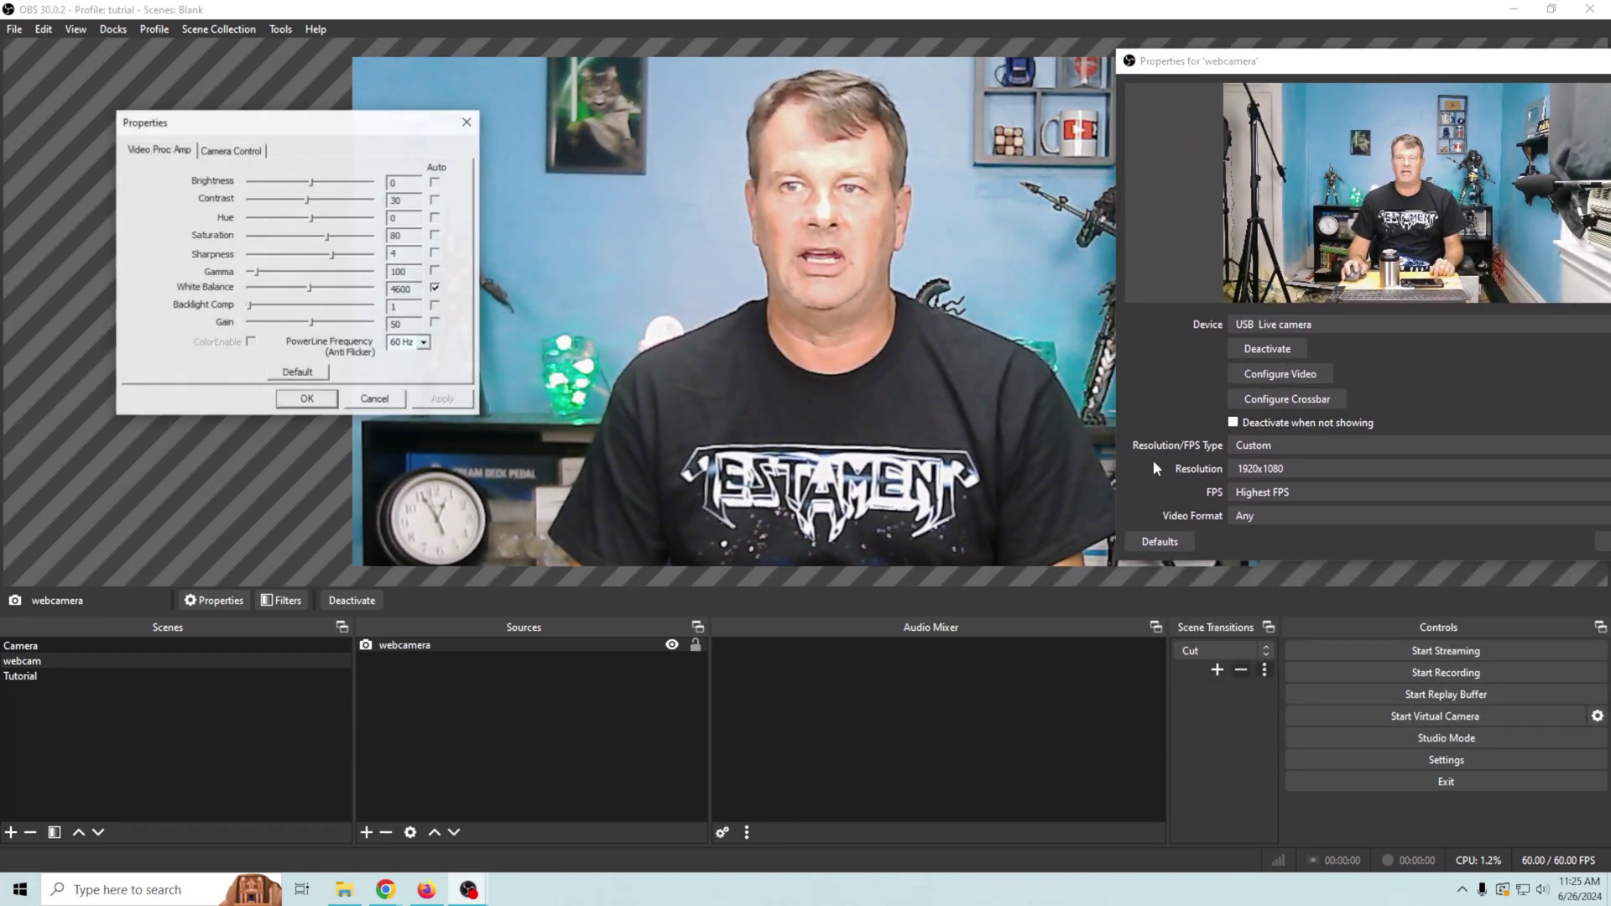
pyautogui.moveTo(305, 122); pyautogui.dragTo(206, 213)
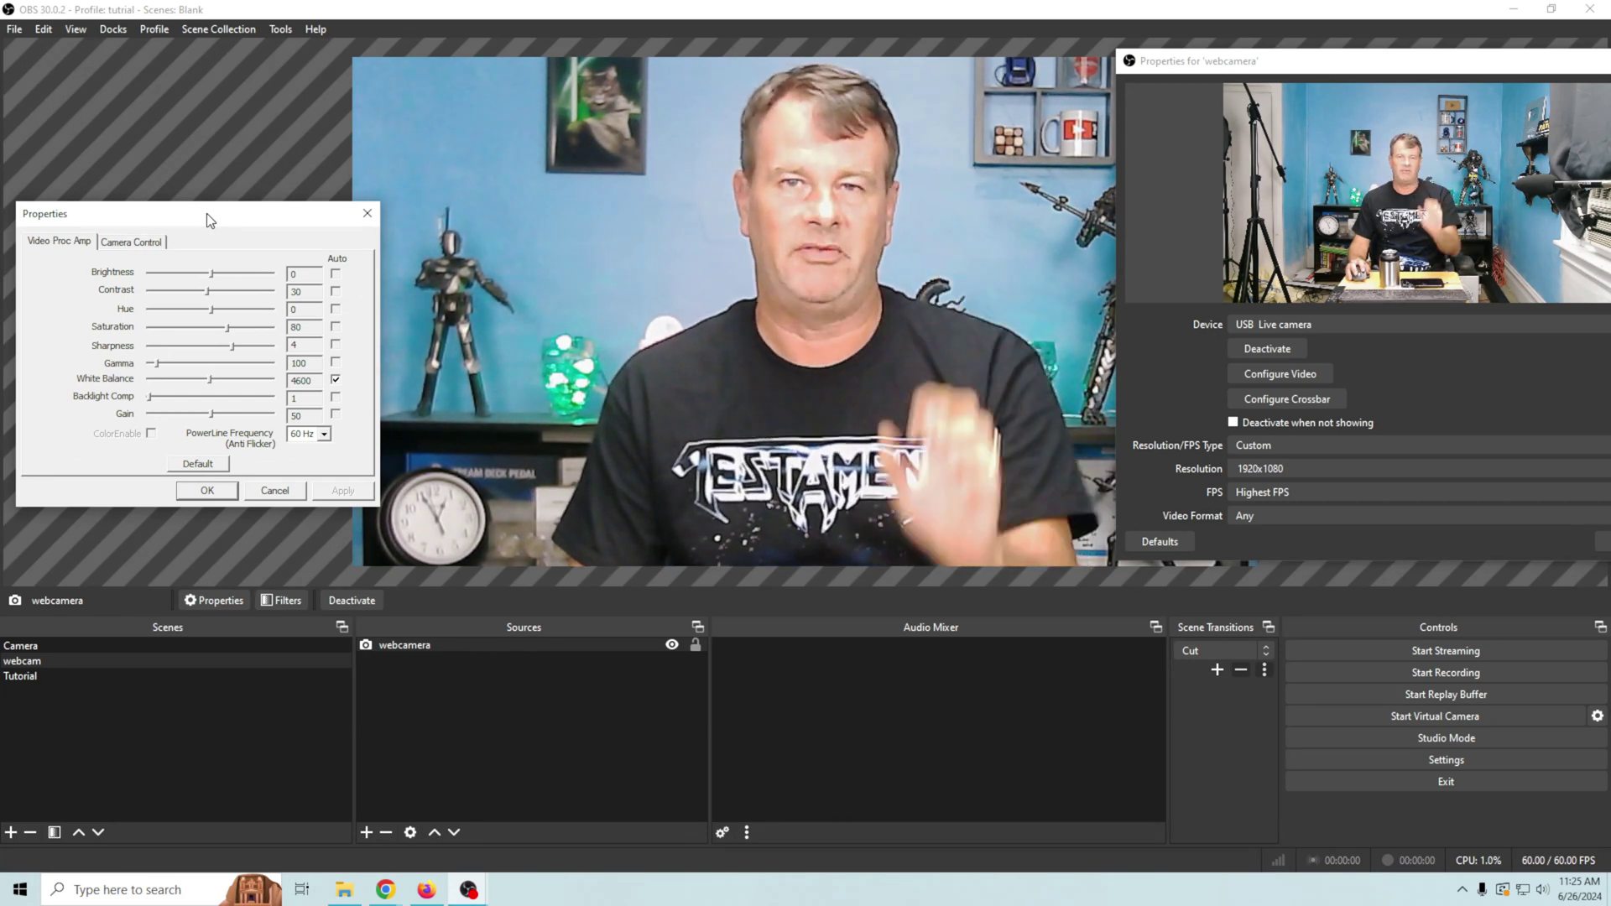
pyautogui.moveTo(206, 213); pyautogui.dragTo(247, 194)
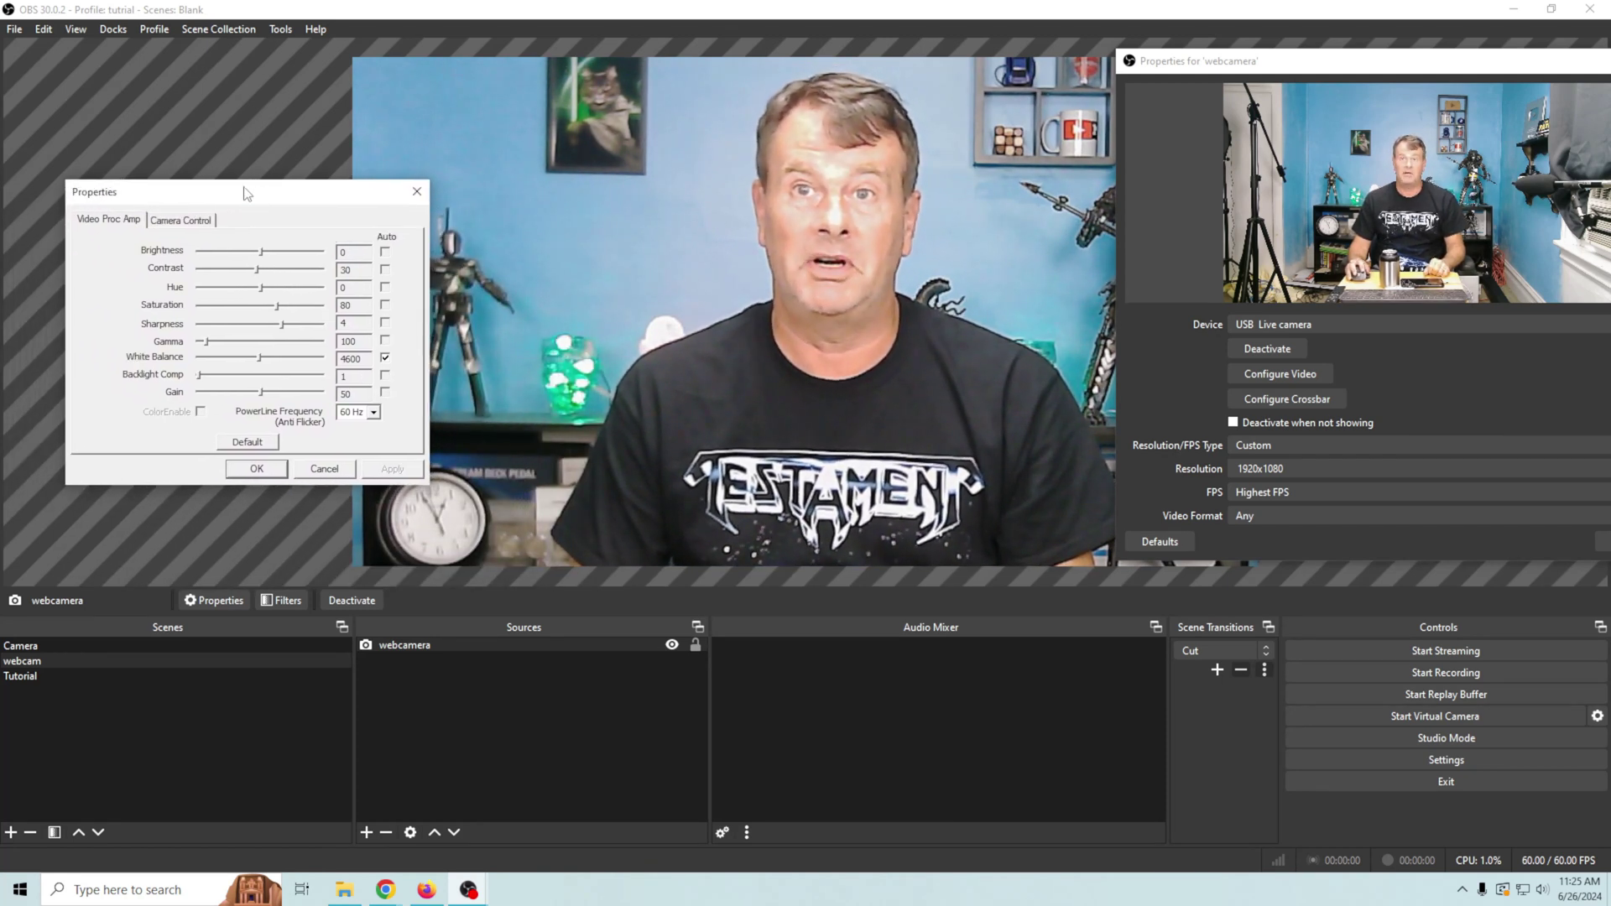
# Set focus manually to 103, disable auto exposure, set exposure to -6, and apply.
pyautogui.click(177, 222)
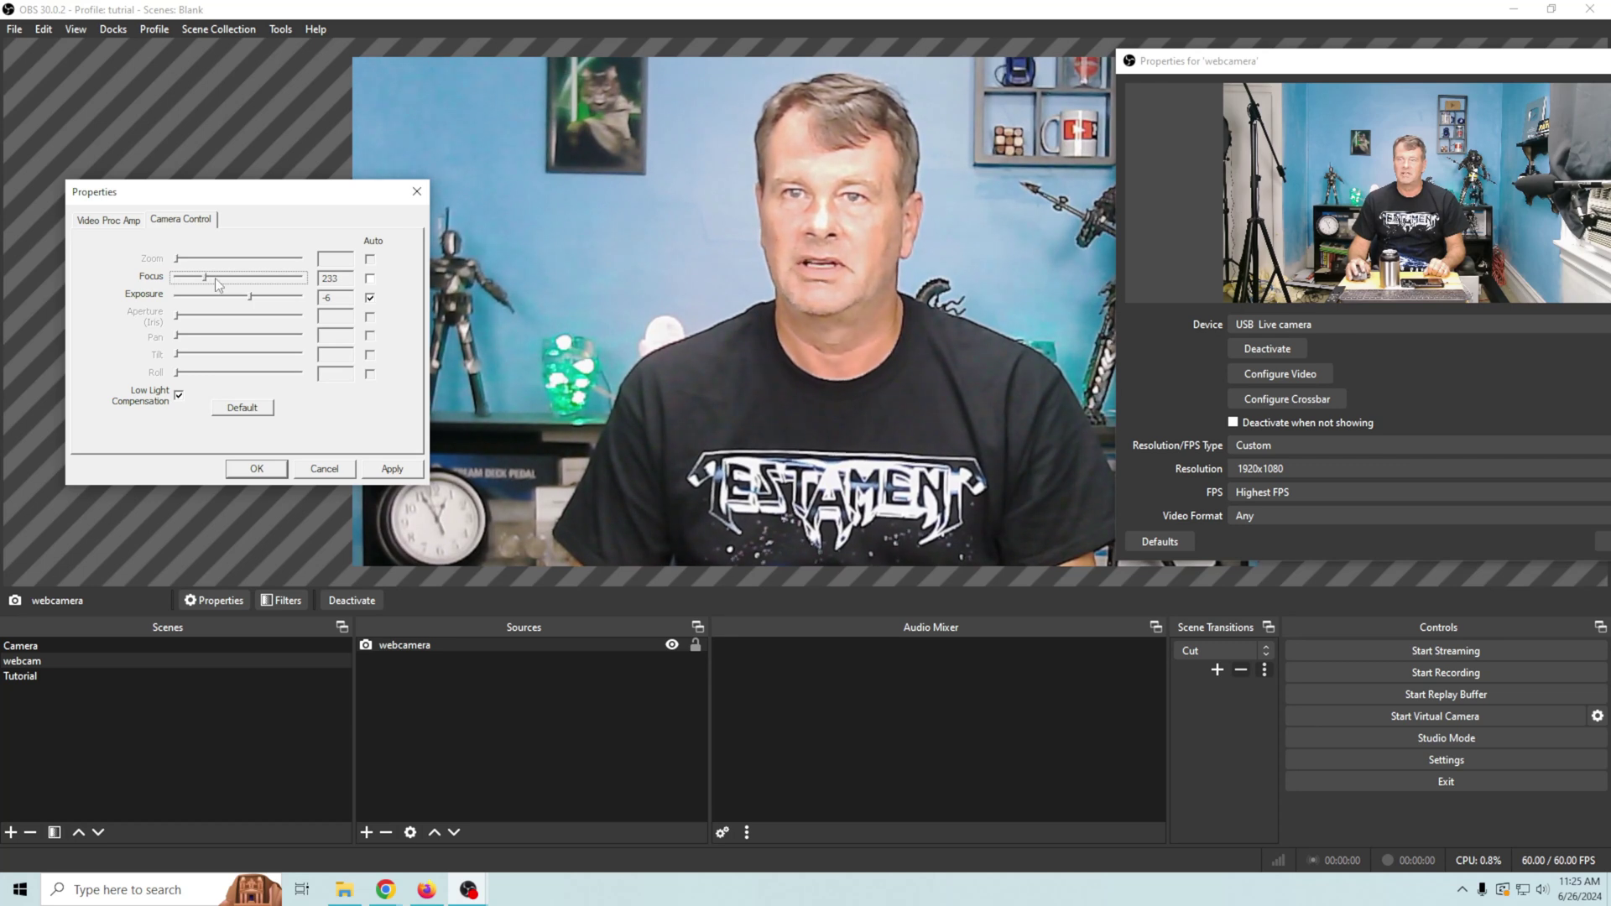
pyautogui.moveTo(215, 279); pyautogui.dragTo(203, 290)
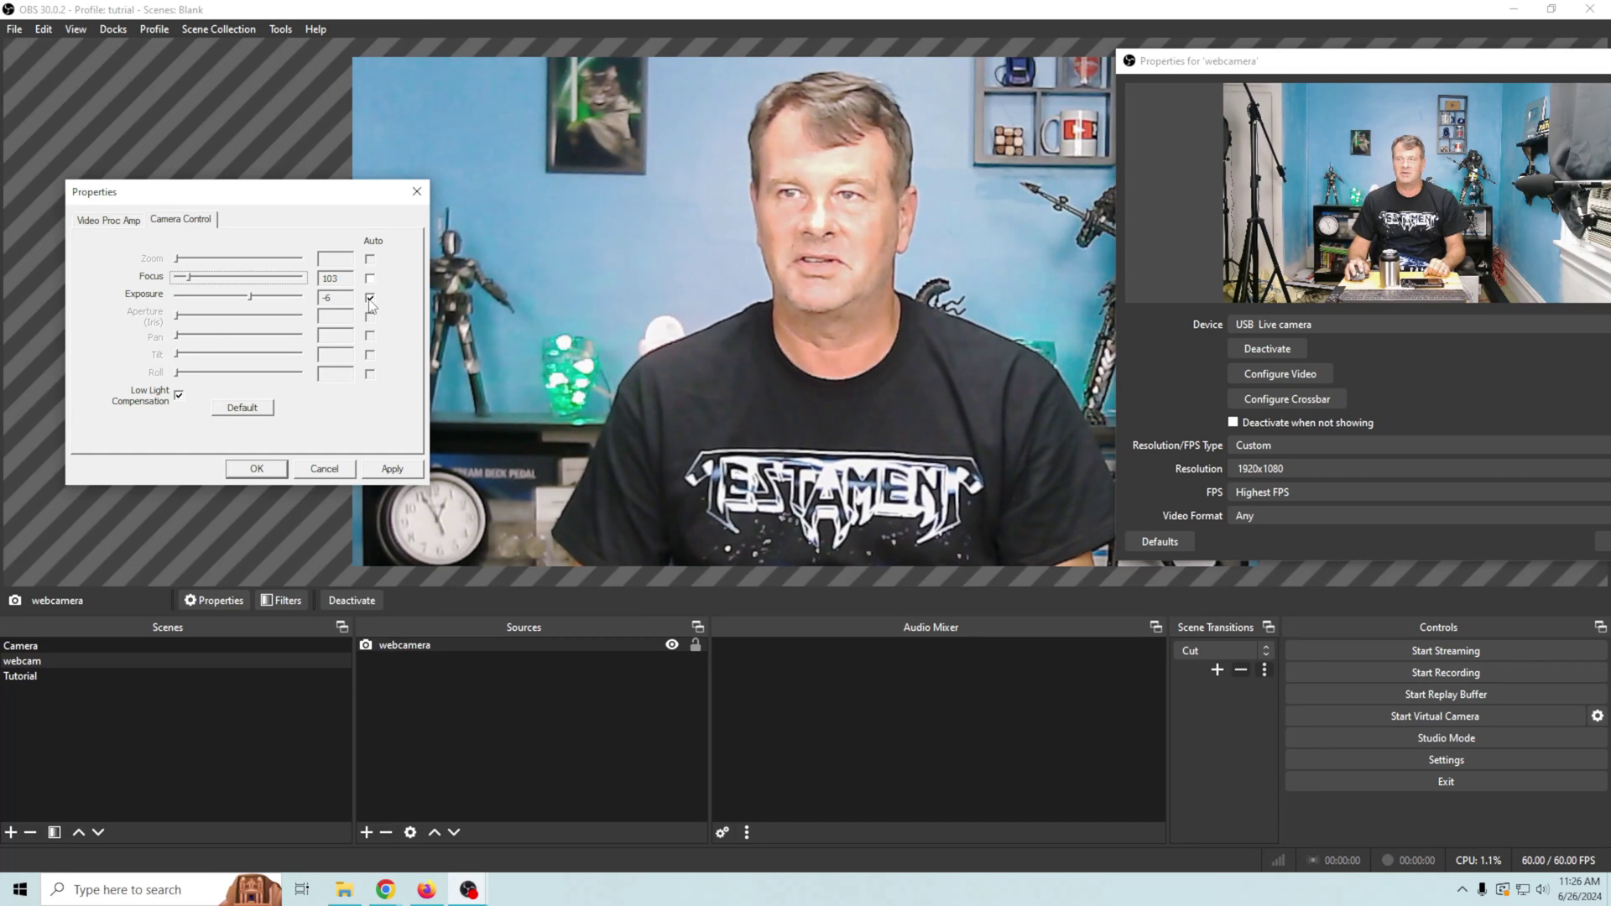
pyautogui.click(370, 301)
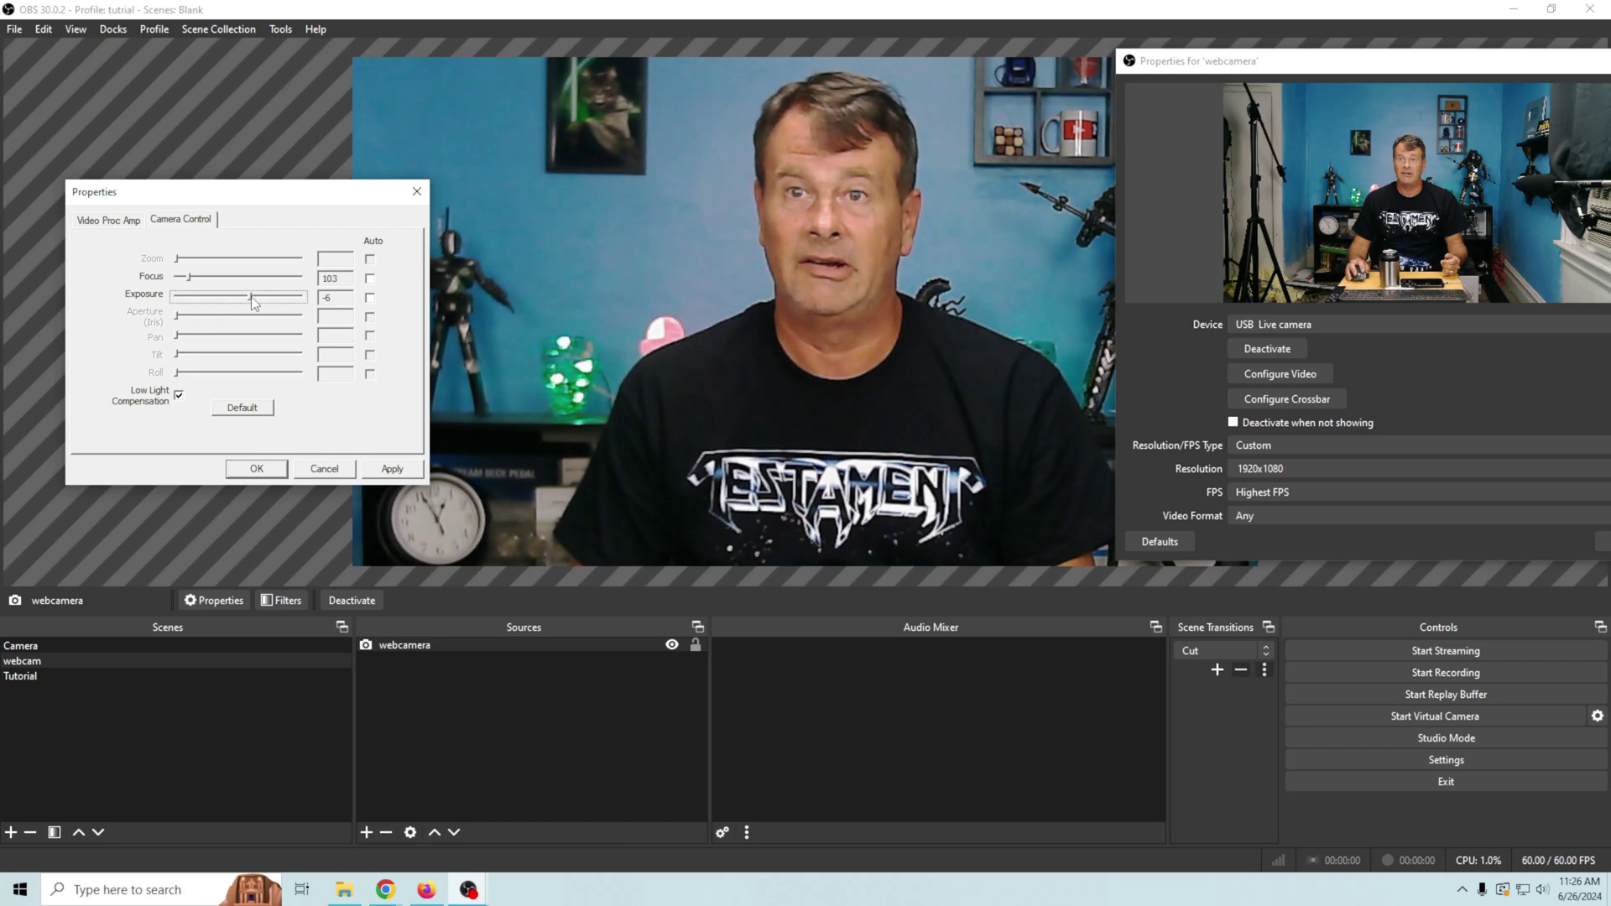
pyautogui.moveTo(252, 298)
pyautogui.mouseDown()
pyautogui.moveTo(231, 304)
pyautogui.moveTo(248, 308)
pyautogui.mouseUp()
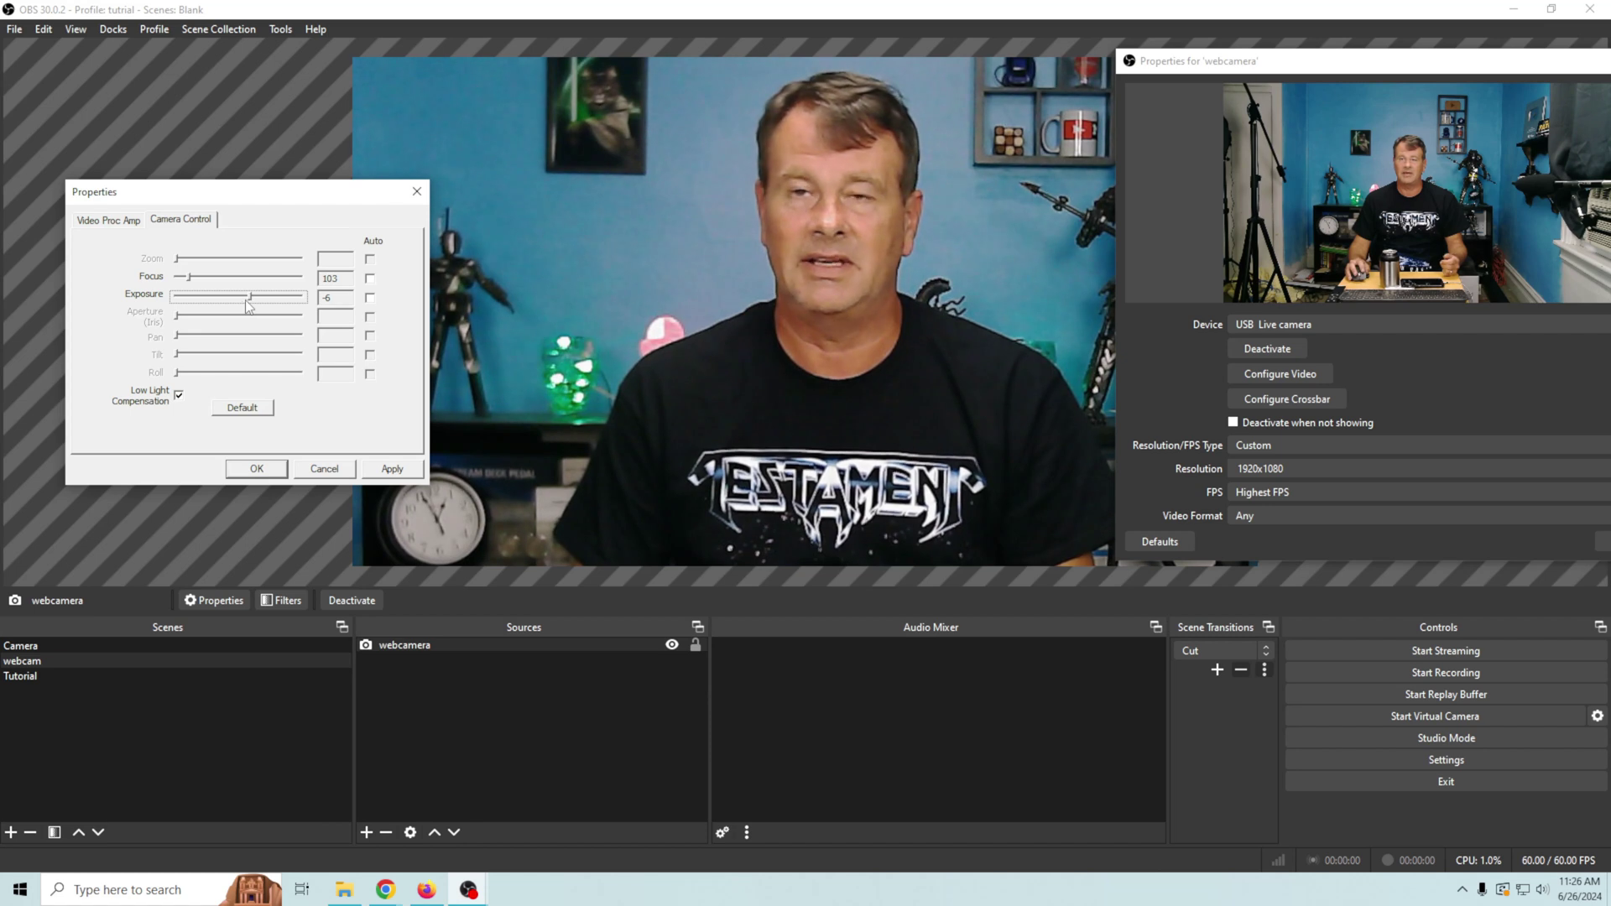
pyautogui.click(382, 469)
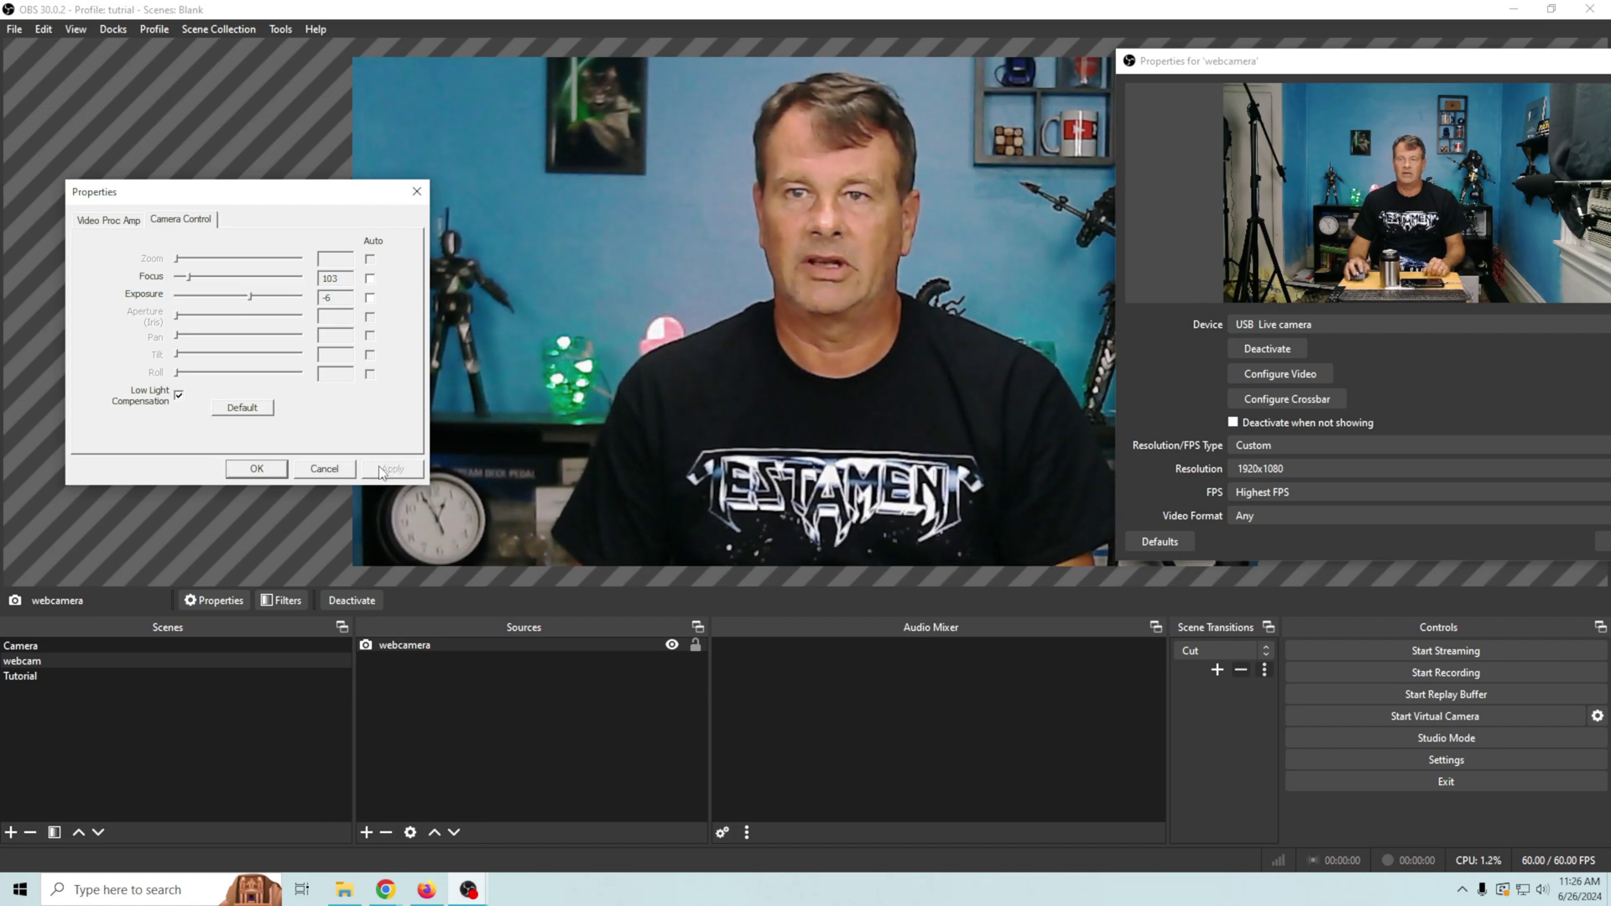
# Return to the Video Proc Amp settings and rearrange the camera and properties windows.
pyautogui.click(99, 222)
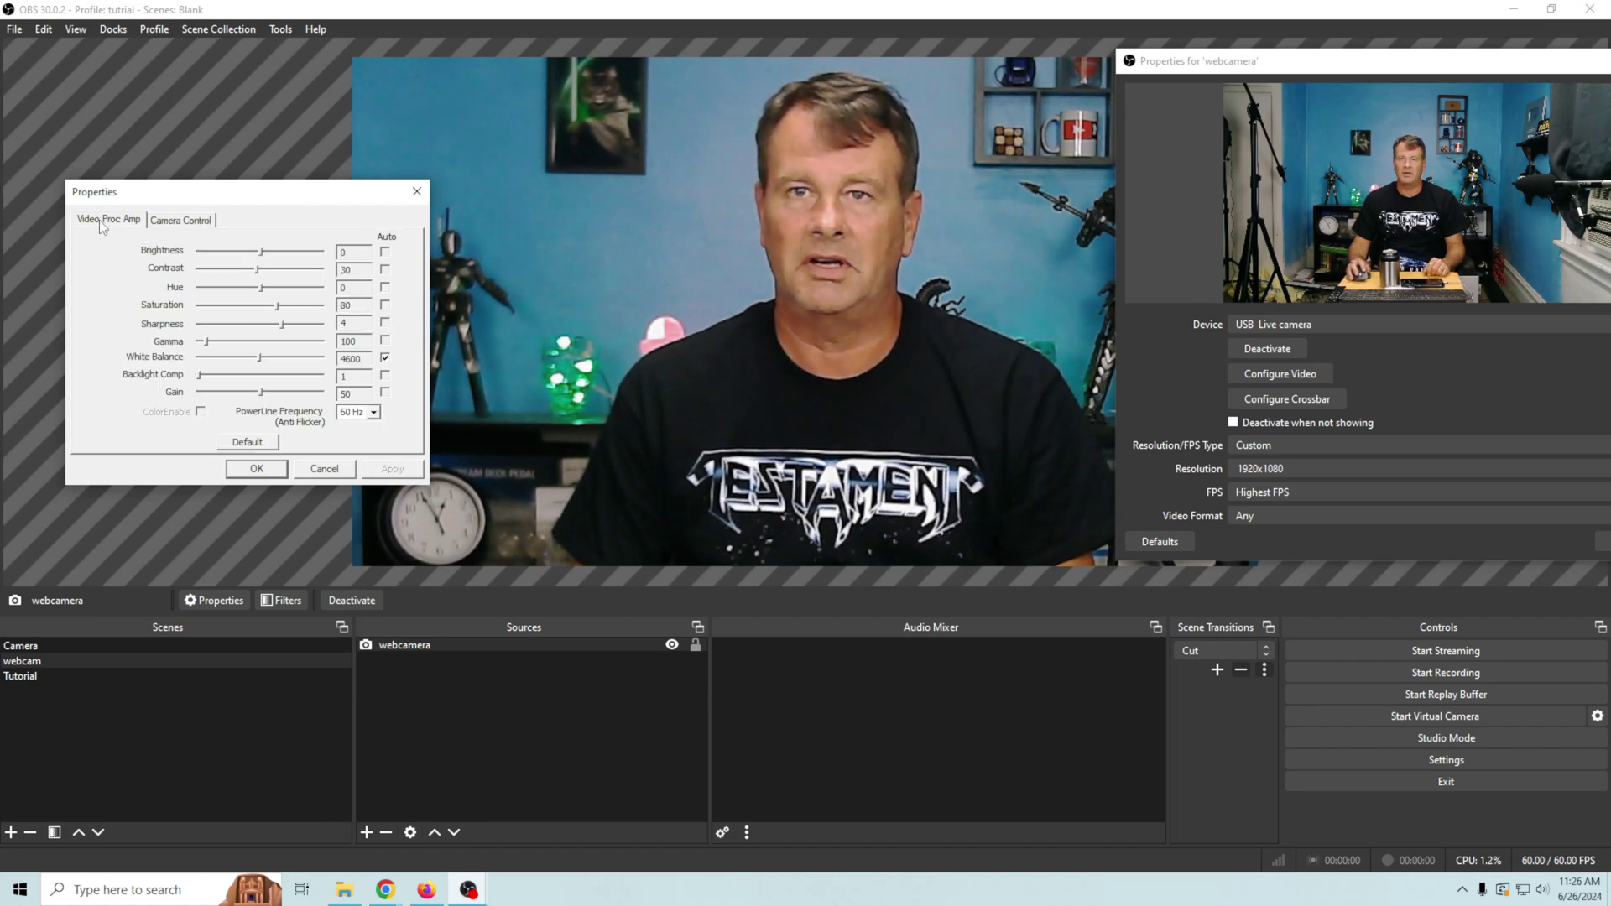
pyautogui.moveTo(210, 199); pyautogui.dragTo(179, 274)
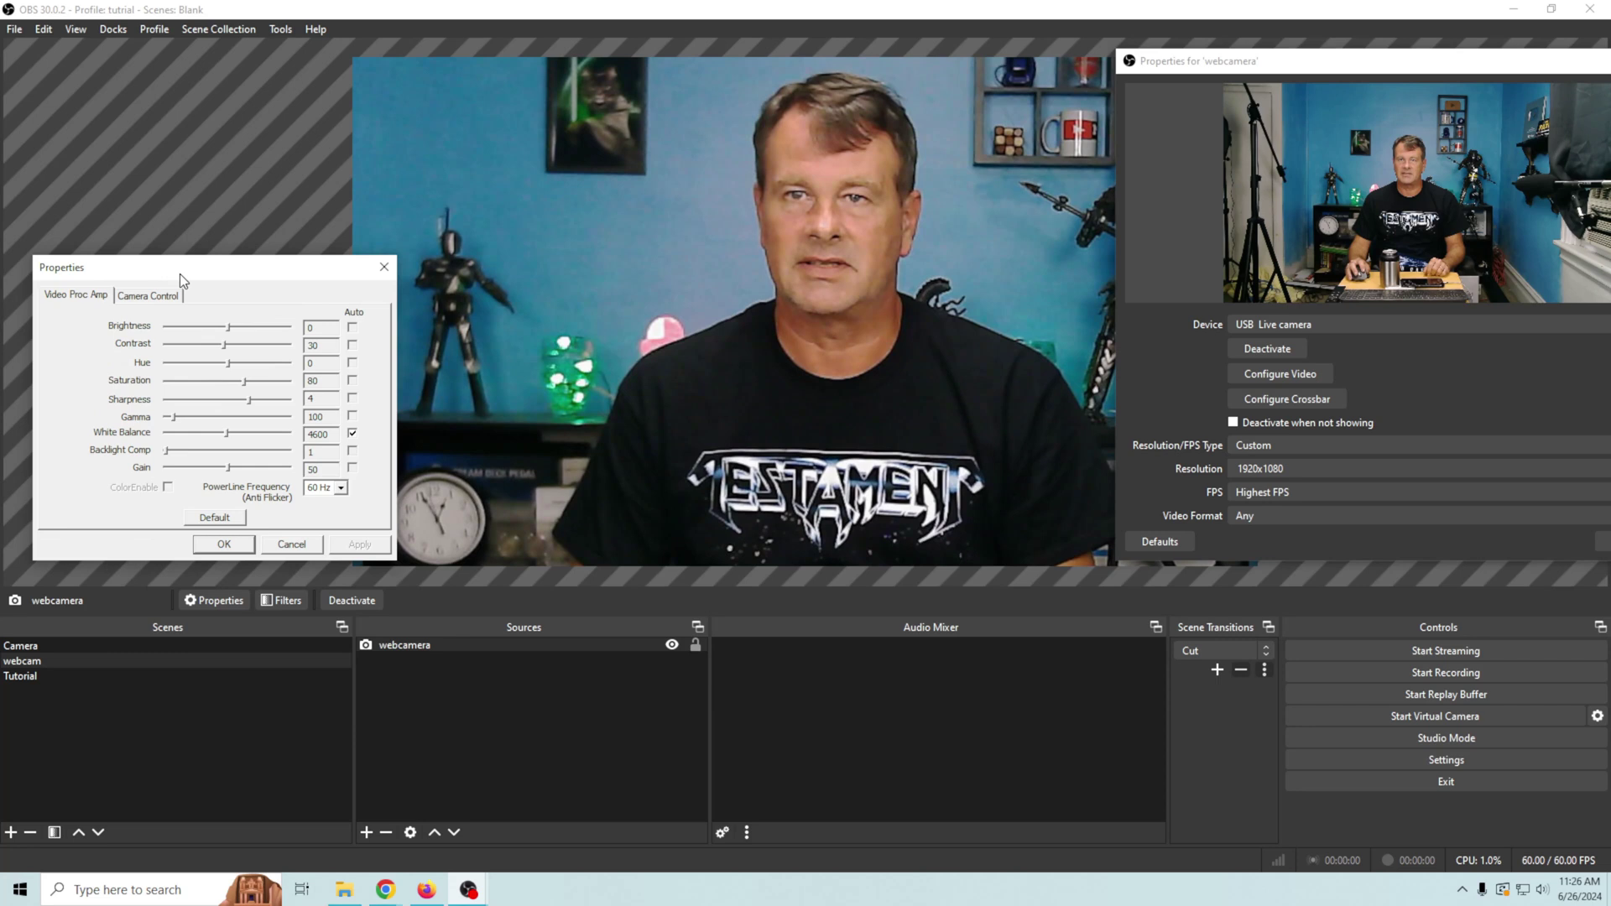
pyautogui.moveTo(1253, 75); pyautogui.dragTo(1409, 63)
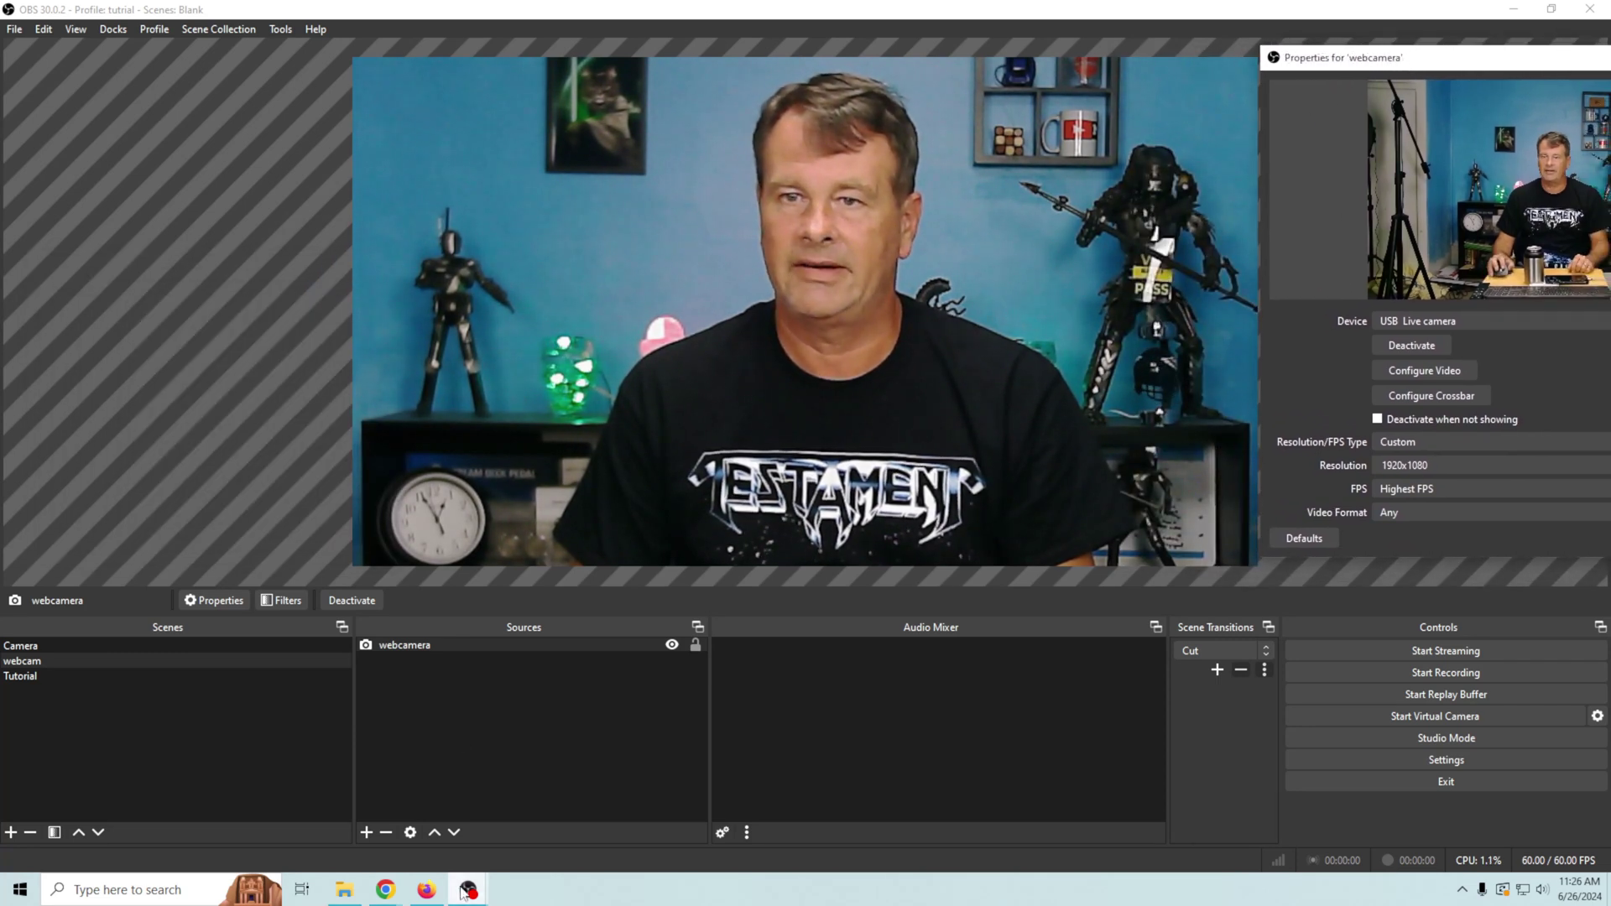
pyautogui.moveTo(463, 892)
pyautogui.click(639, 819)
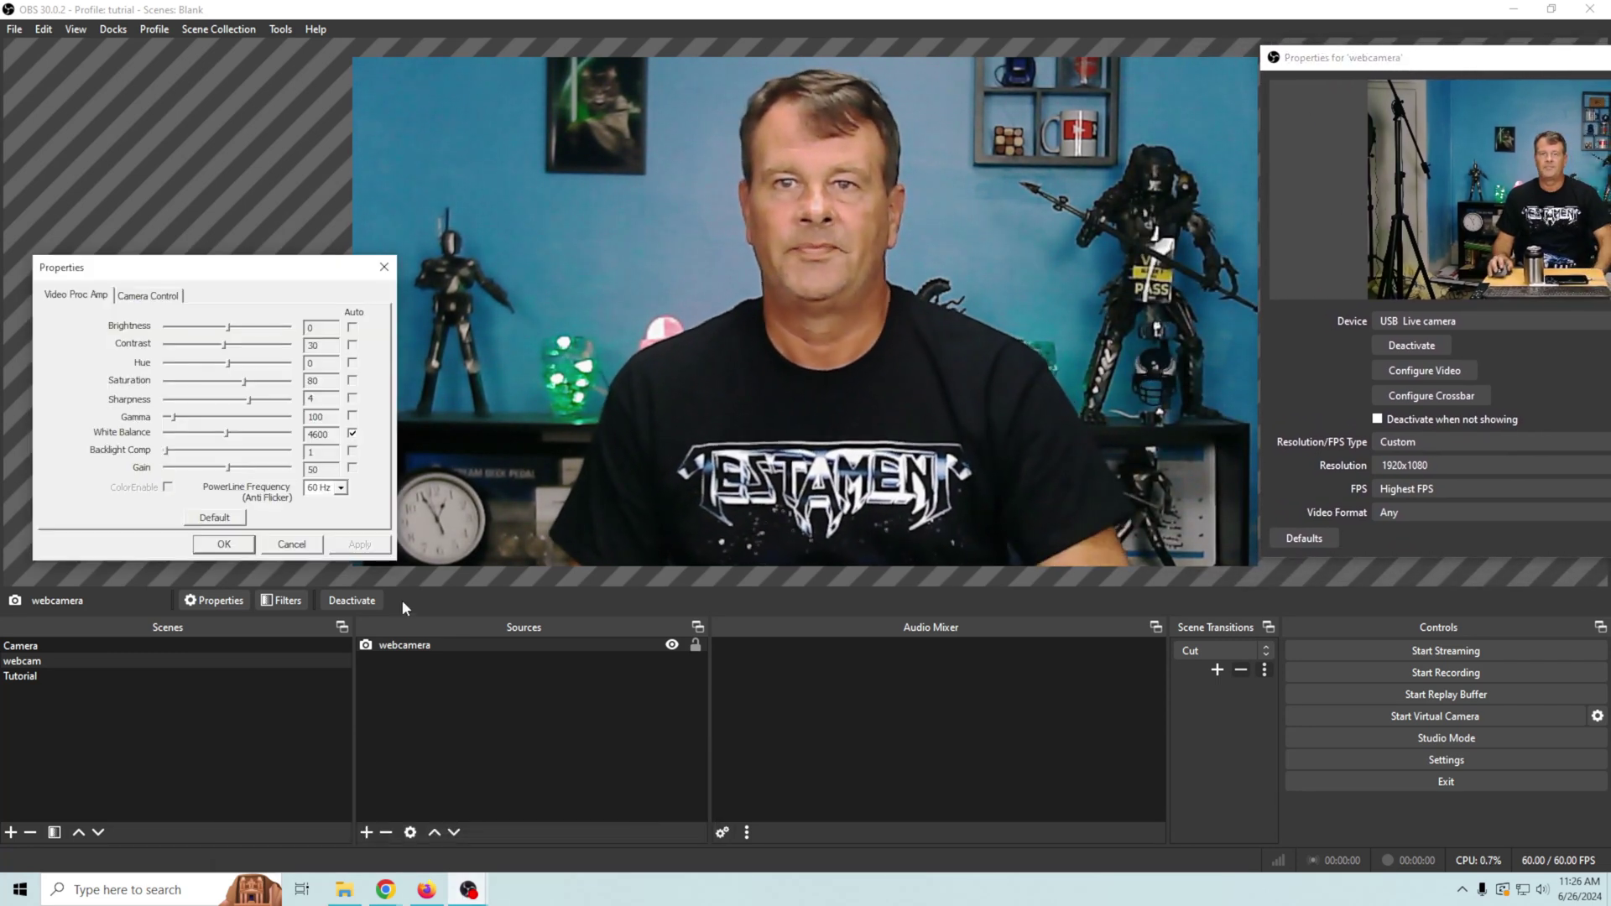
# Raise the webcam brightness to 19, comparing the result against the Camera scene.
pyautogui.click(228, 328)
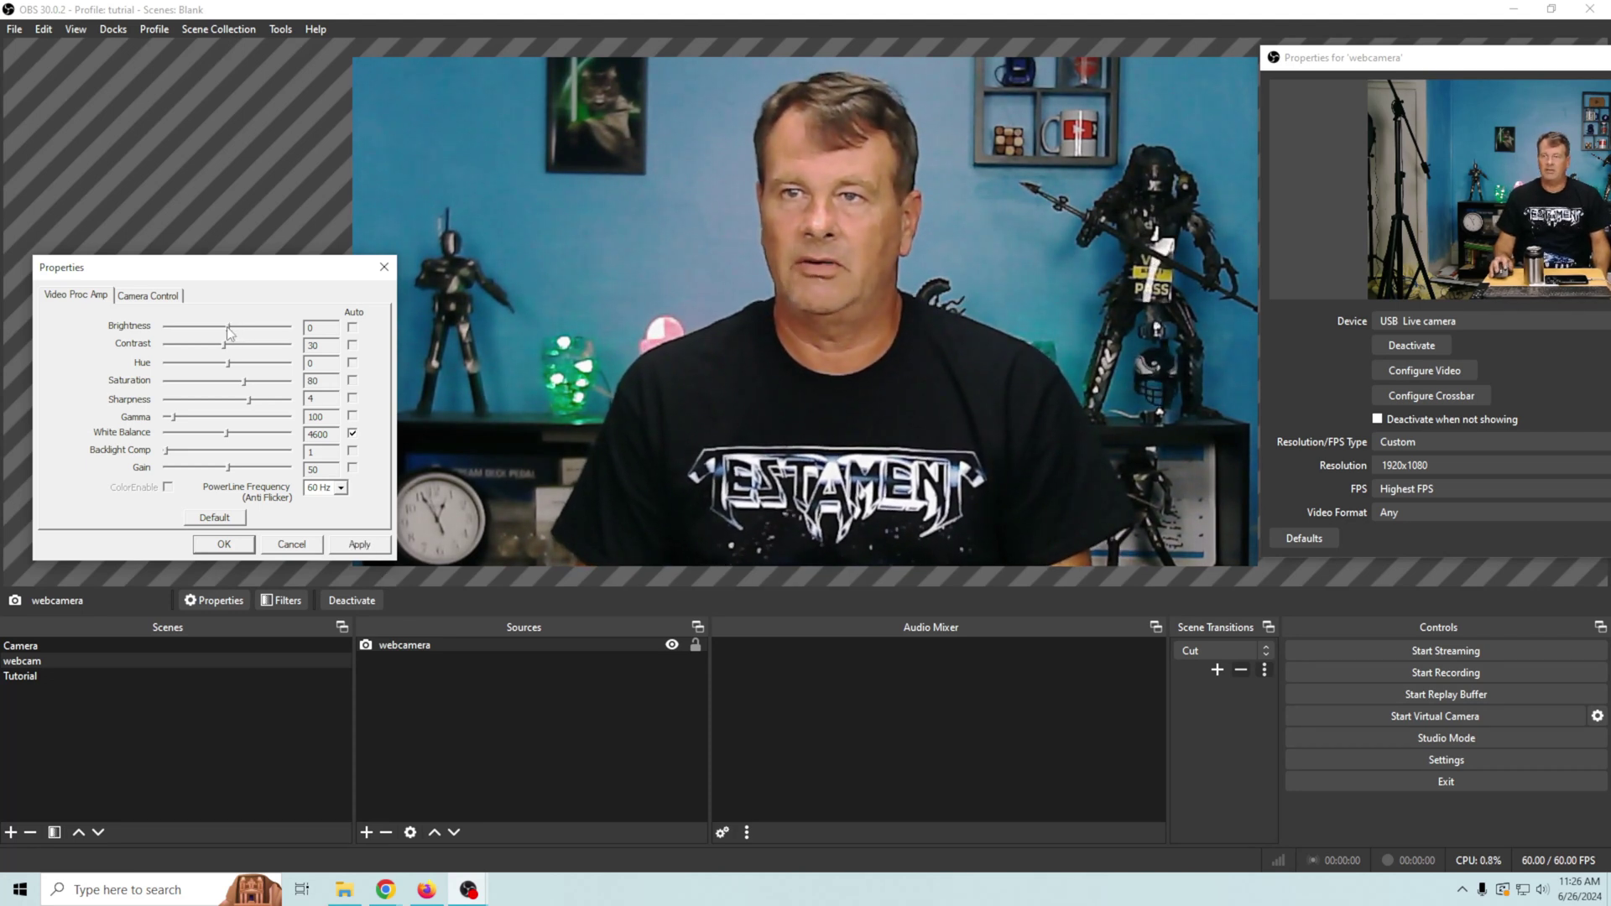
pyautogui.moveTo(249, 335); pyautogui.dragTo(260, 336)
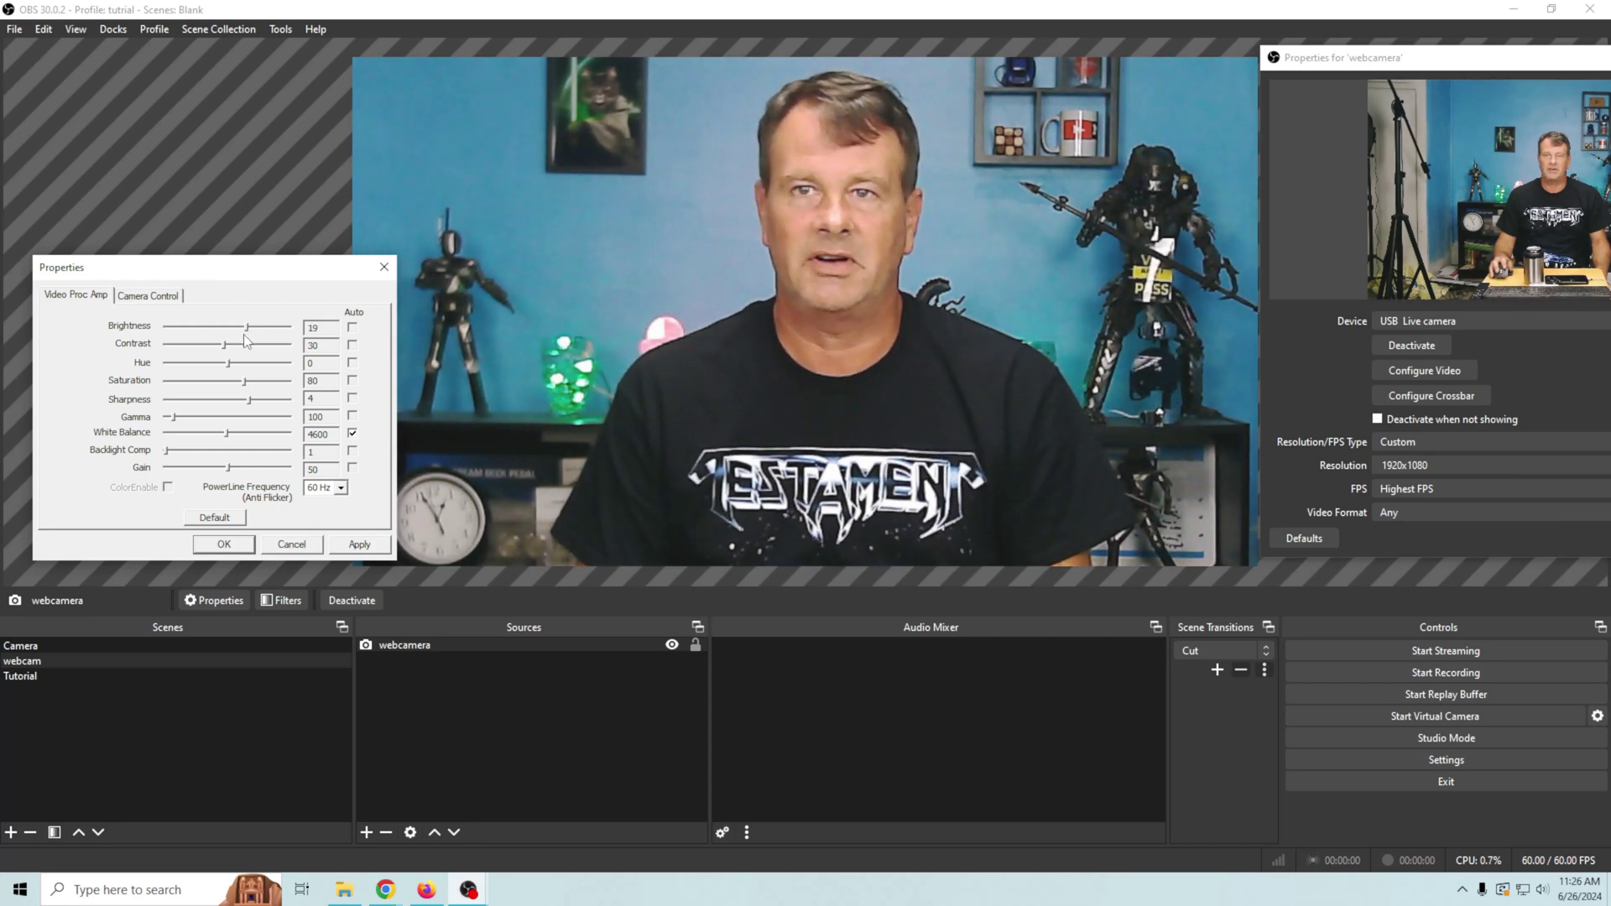
pyautogui.click(67, 646)
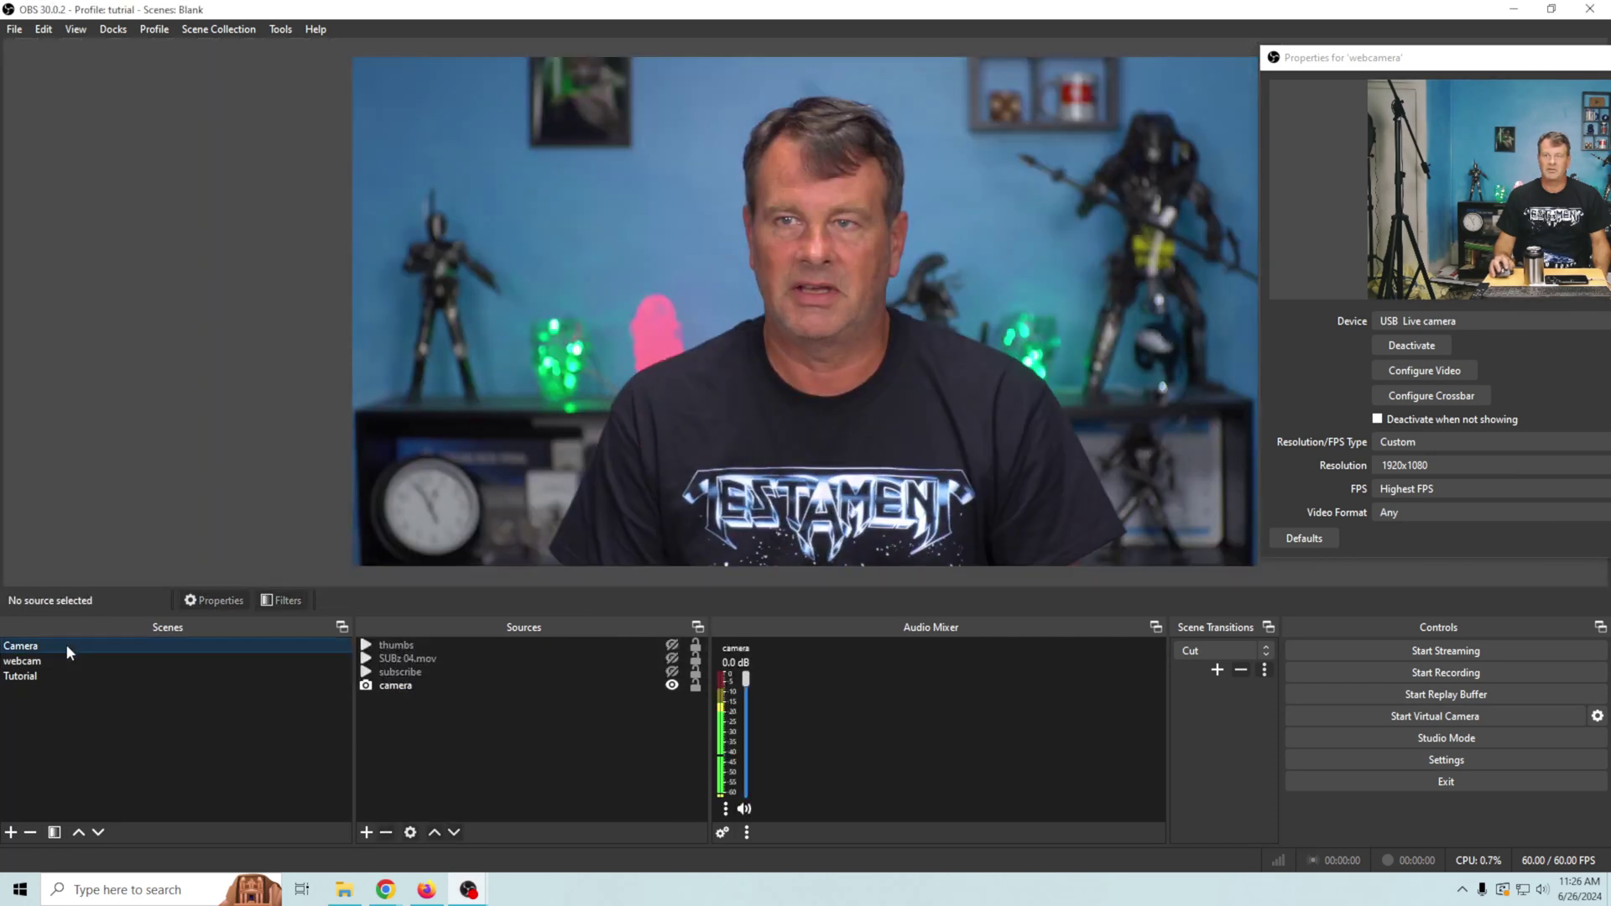
pyautogui.click(69, 660)
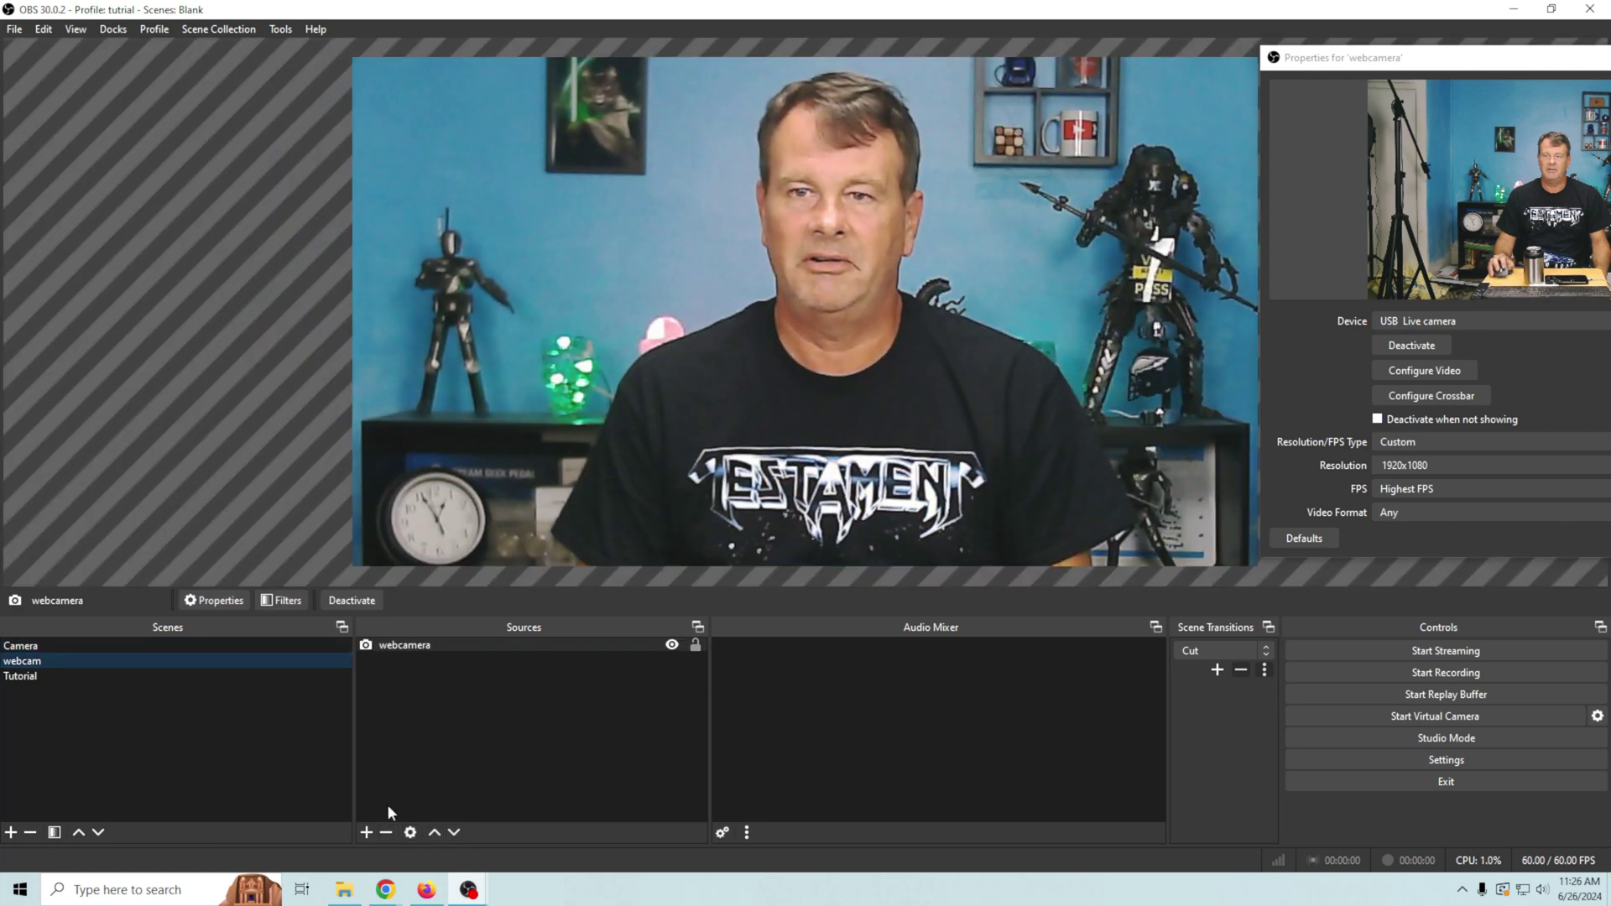
pyautogui.moveTo(468, 891)
pyautogui.click(651, 837)
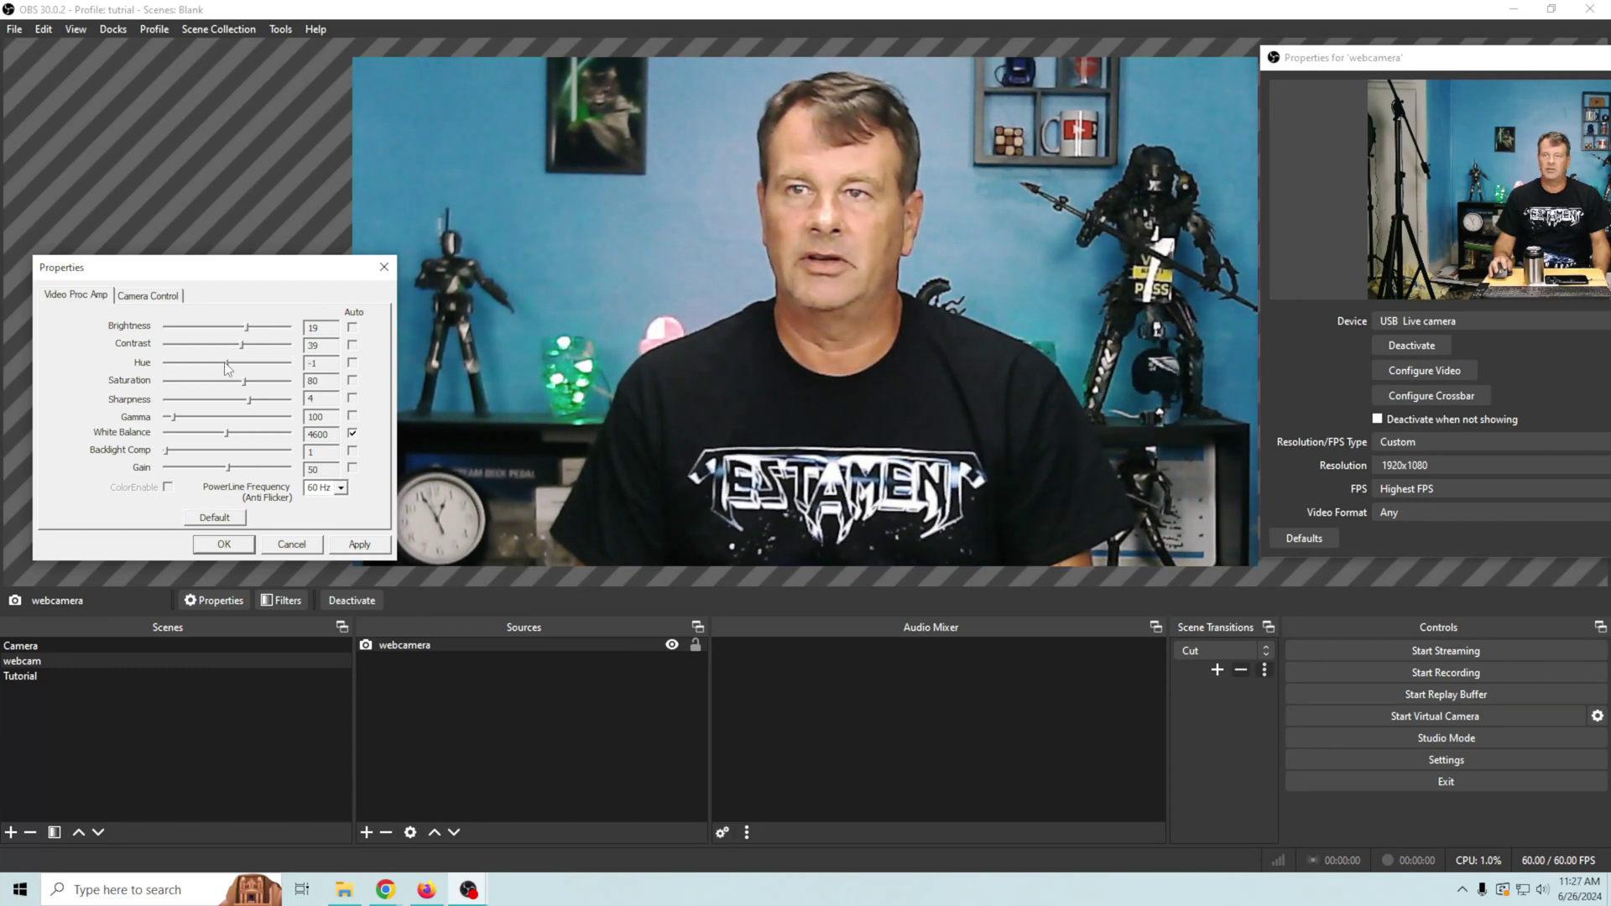
# Shift the webcam hue to 12 and saturation to 105, comparing against the Camera scene.
pyautogui.moveTo(232, 369); pyautogui.dragTo(123, 372)
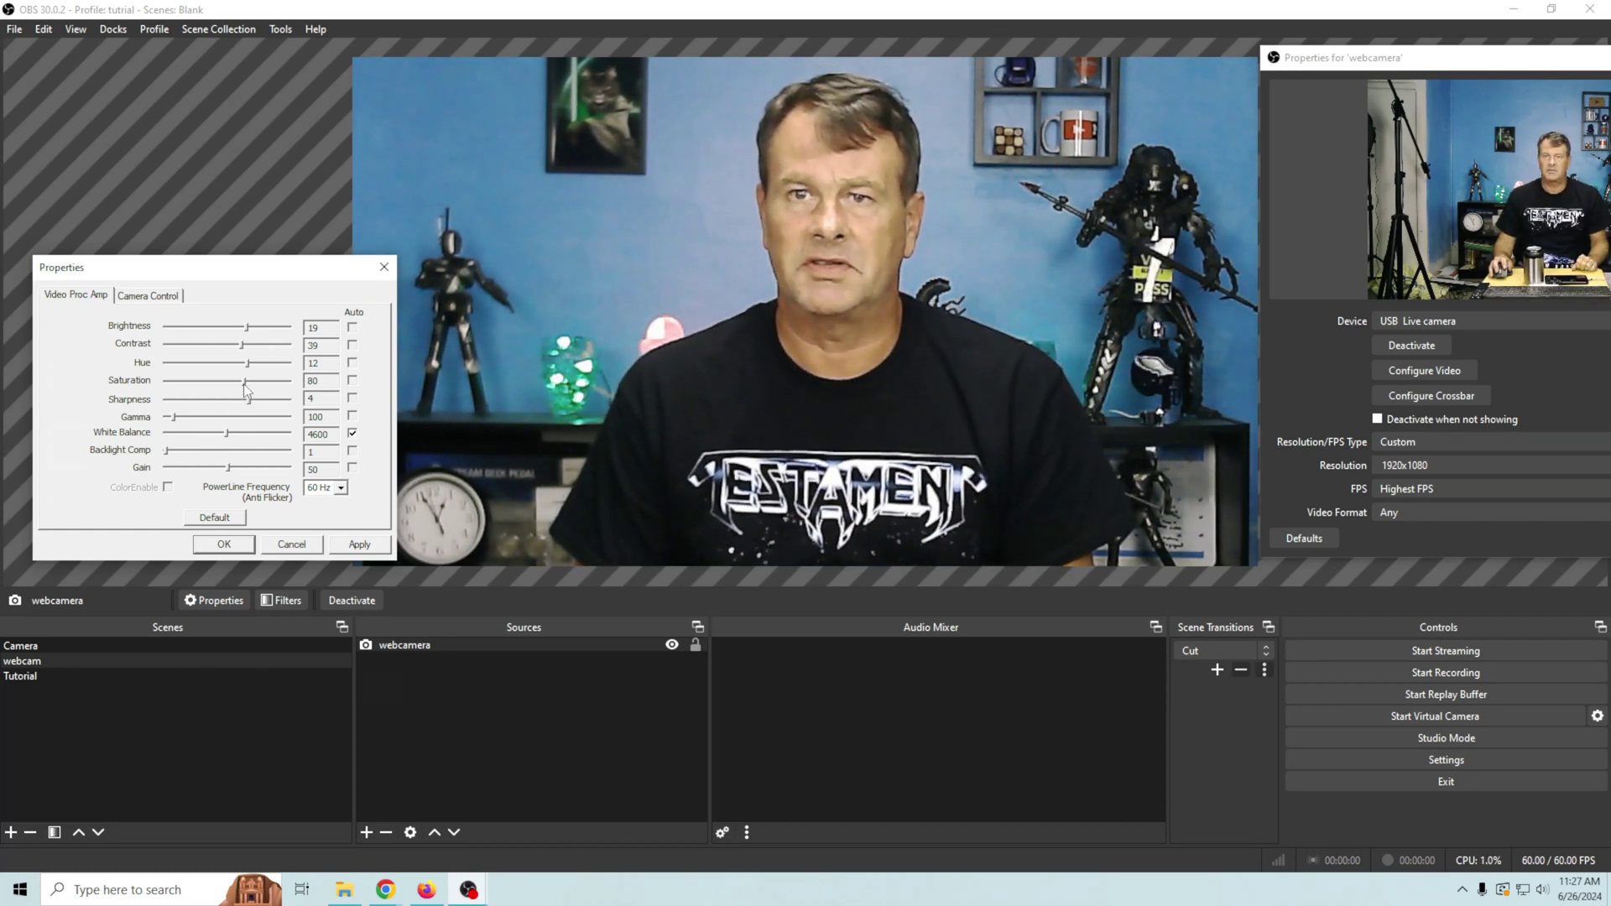
pyautogui.moveTo(244, 381)
pyautogui.mouseDown()
pyautogui.moveTo(122, 395)
pyautogui.moveTo(263, 390)
pyautogui.mouseUp()
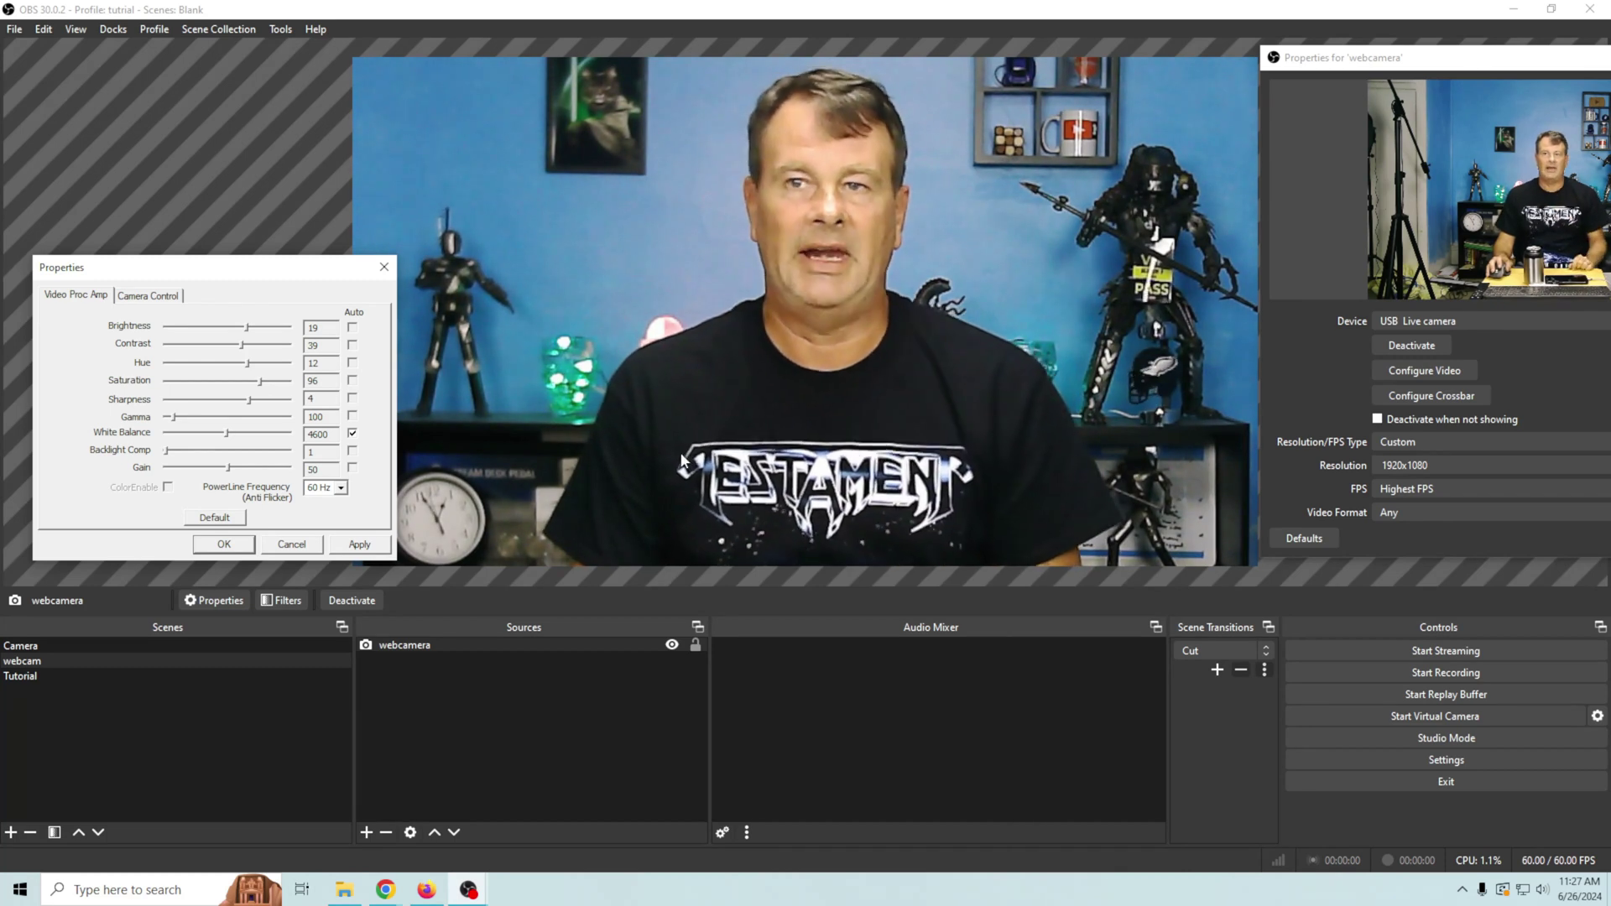
pyautogui.click(133, 644)
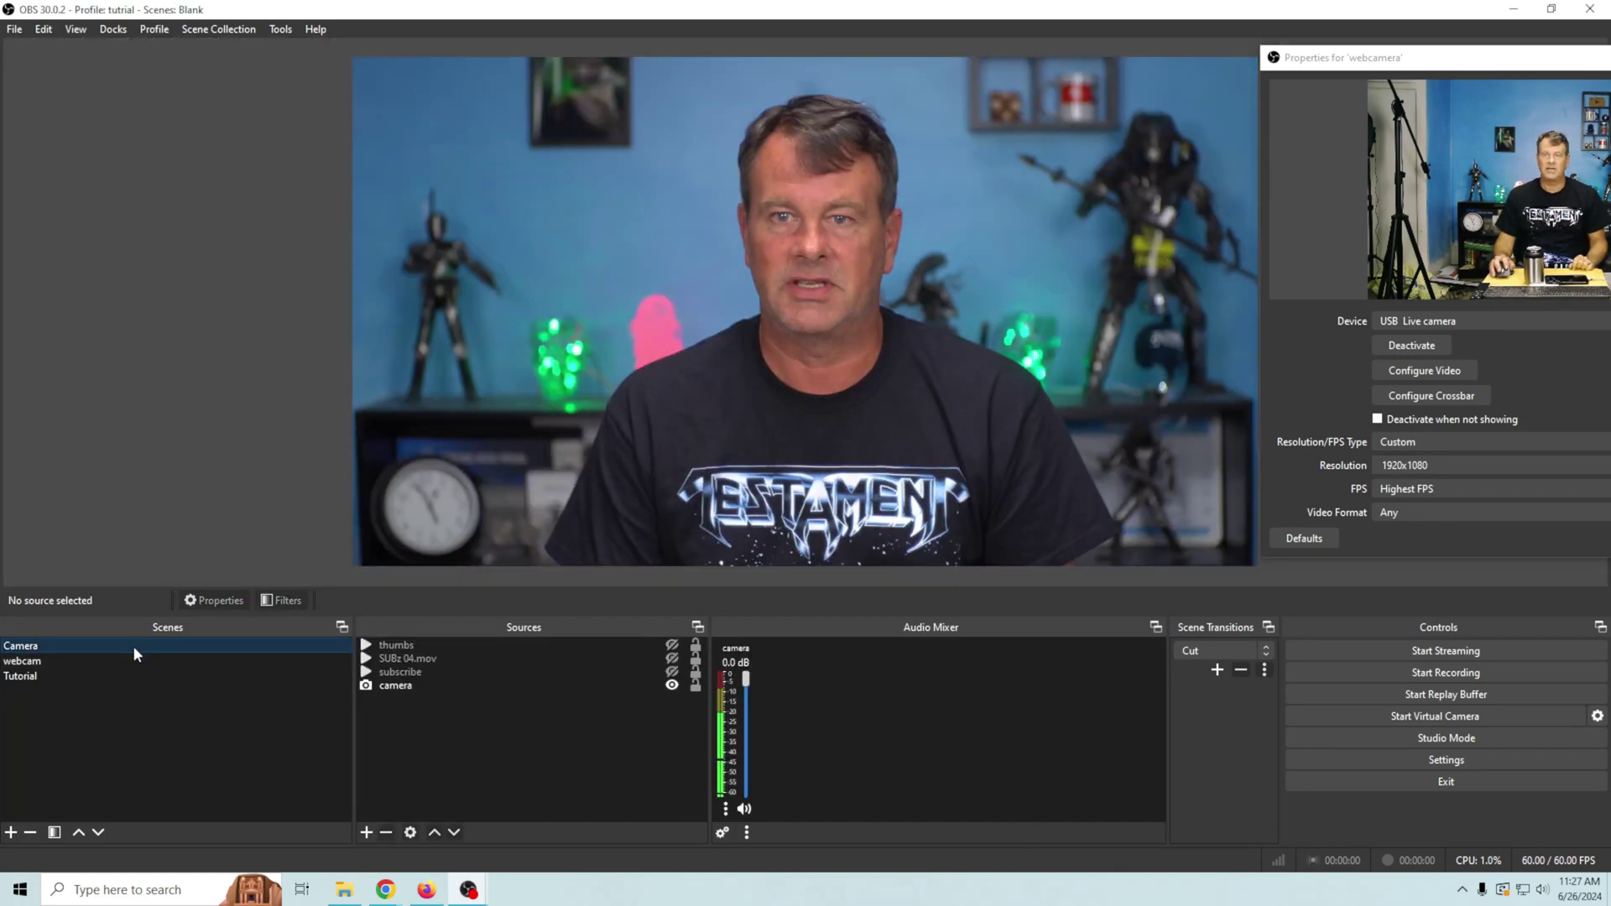
pyautogui.click(134, 656)
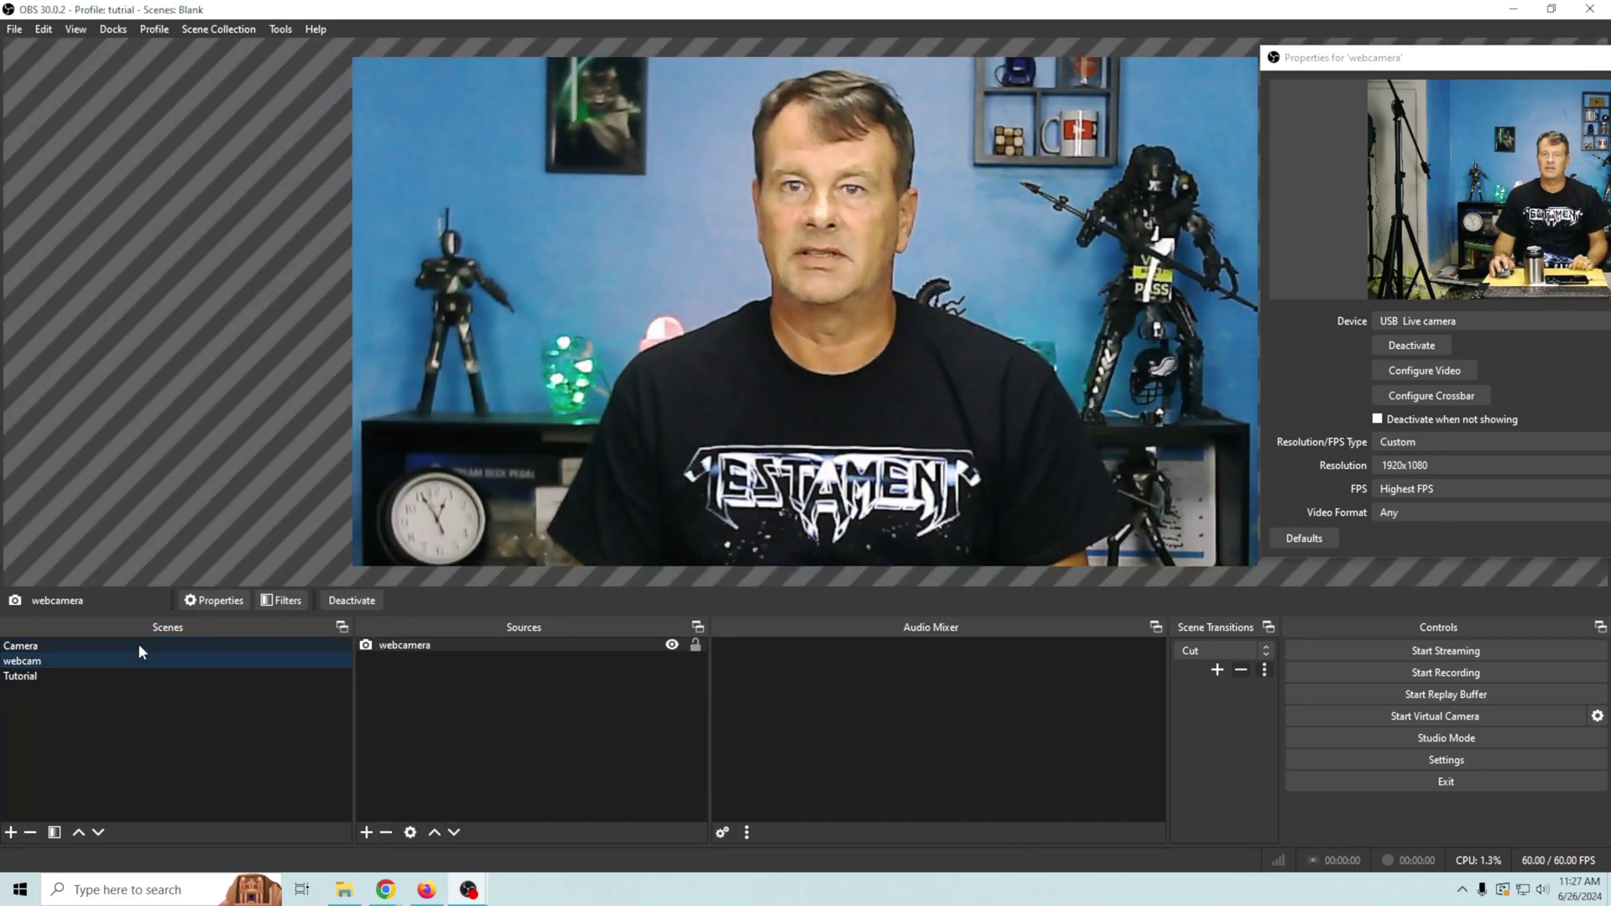
pyautogui.click(138, 646)
pyautogui.click(139, 660)
# Raise the webcam sharpness from 4 to 5.
pyautogui.moveTo(468, 890)
pyautogui.click(632, 807)
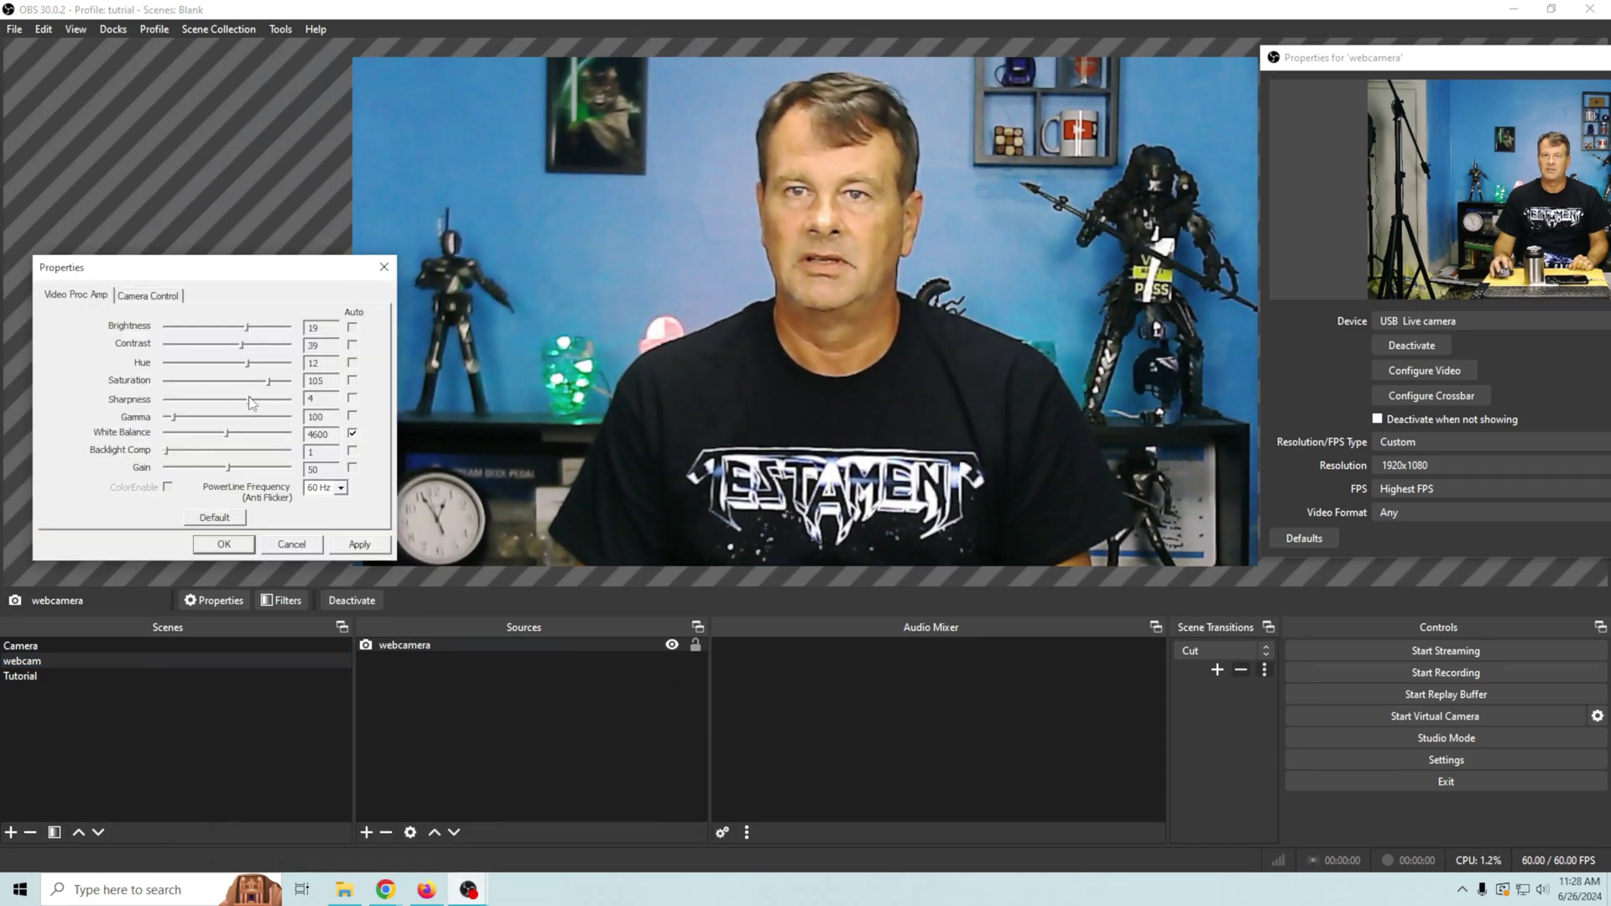
pyautogui.moveTo(250, 399); pyautogui.dragTo(268, 401)
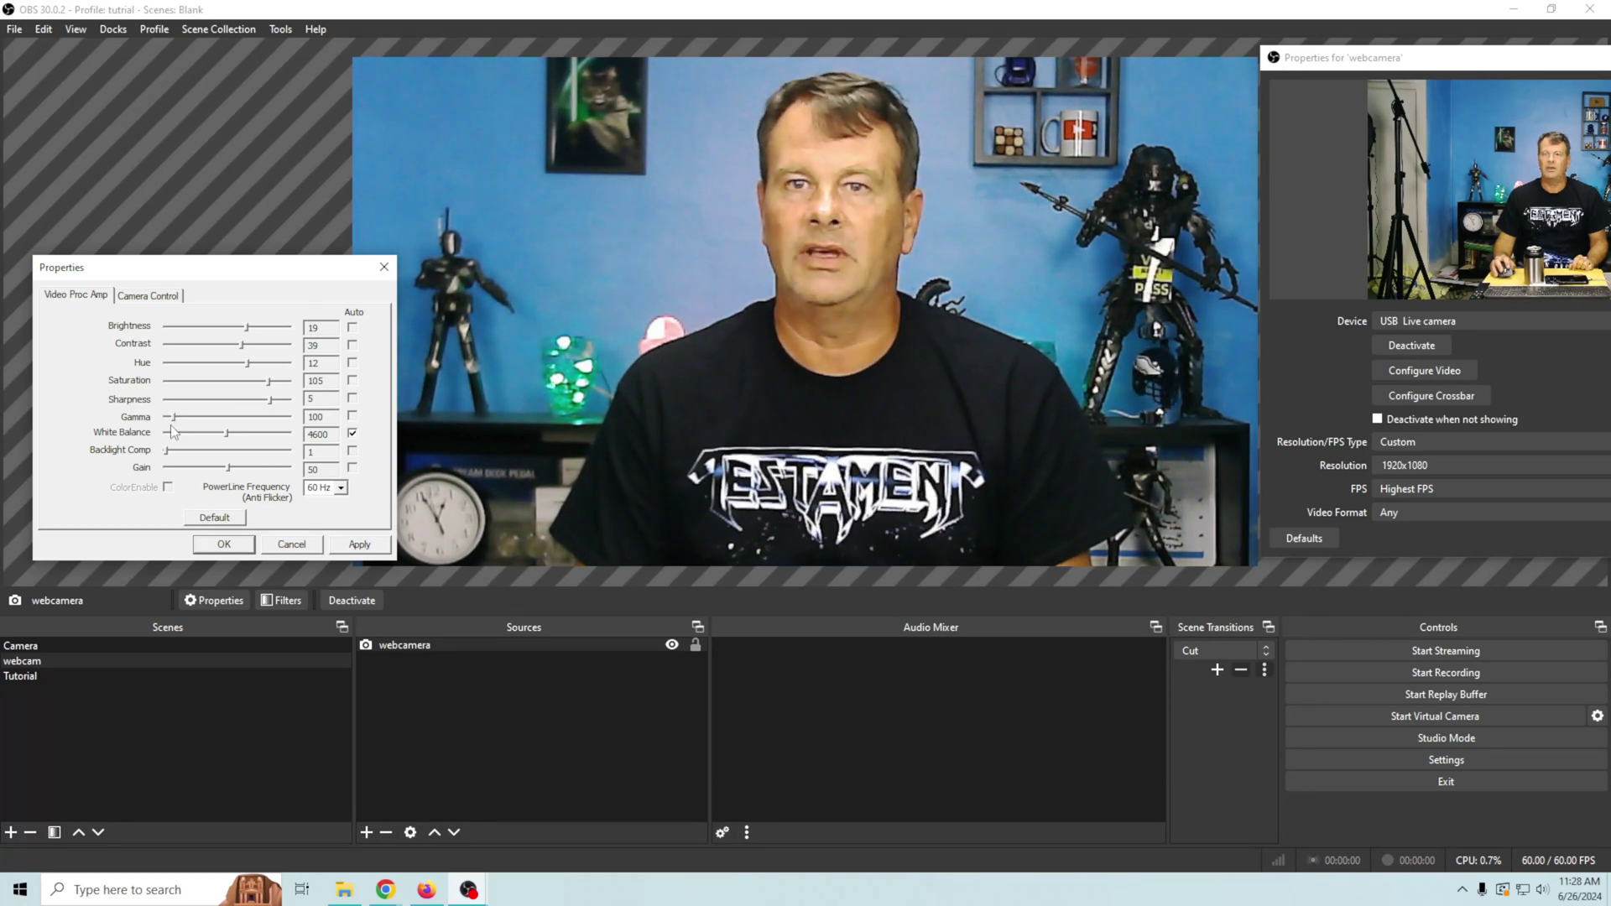
# Set the webcam gamma to 89 and return to the webcam scene.
pyautogui.moveTo(174, 418); pyautogui.dragTo(172, 421)
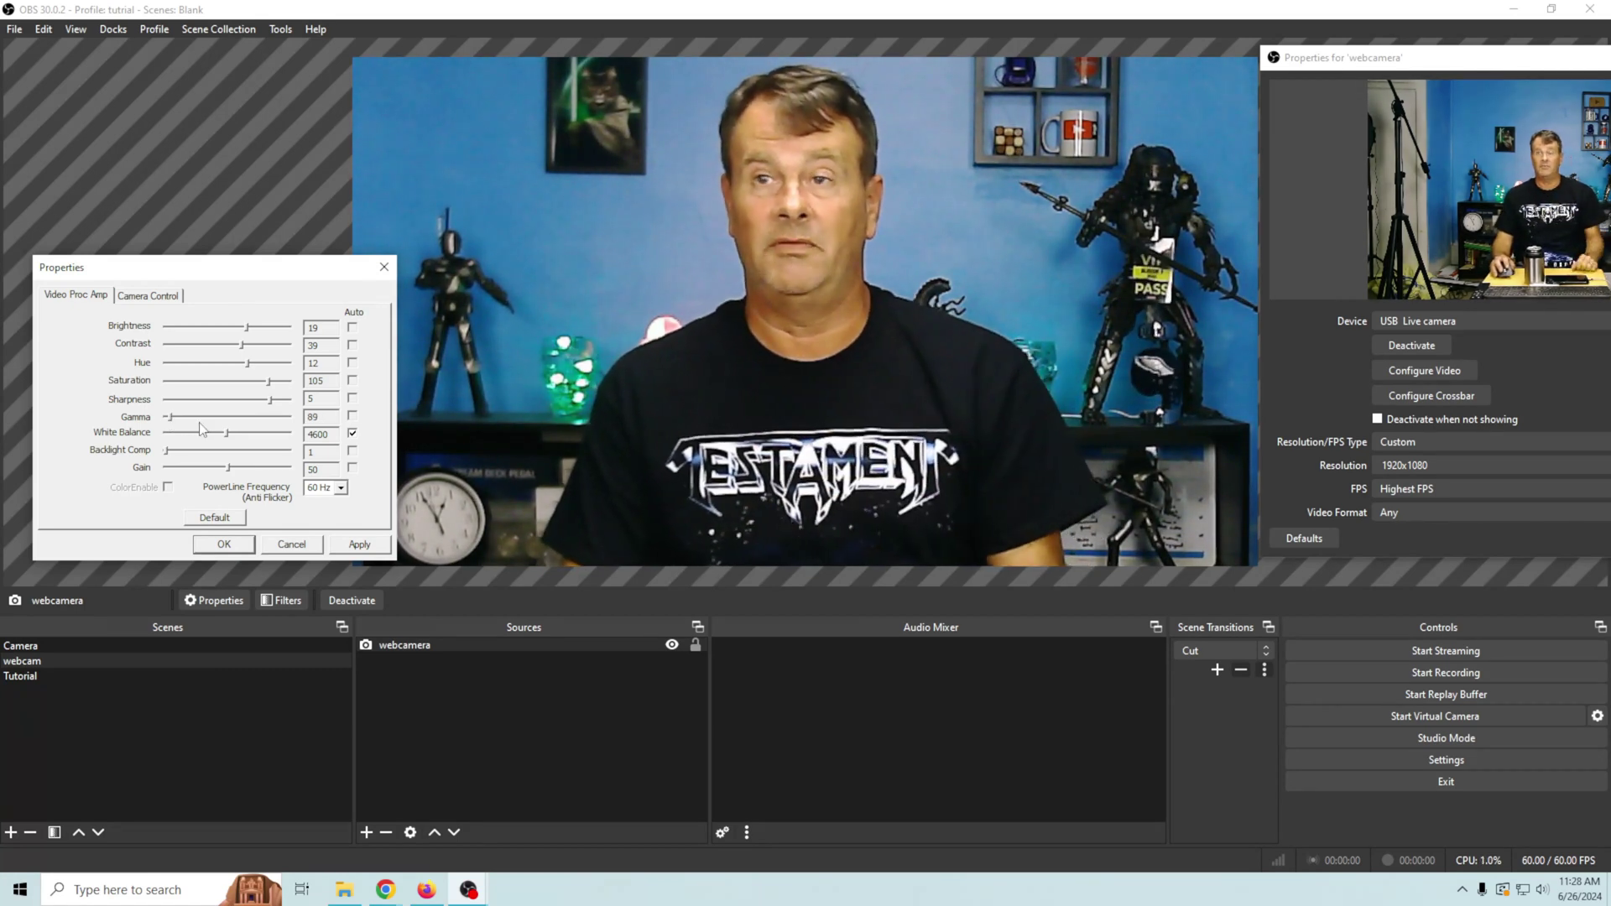
pyautogui.click(162, 661)
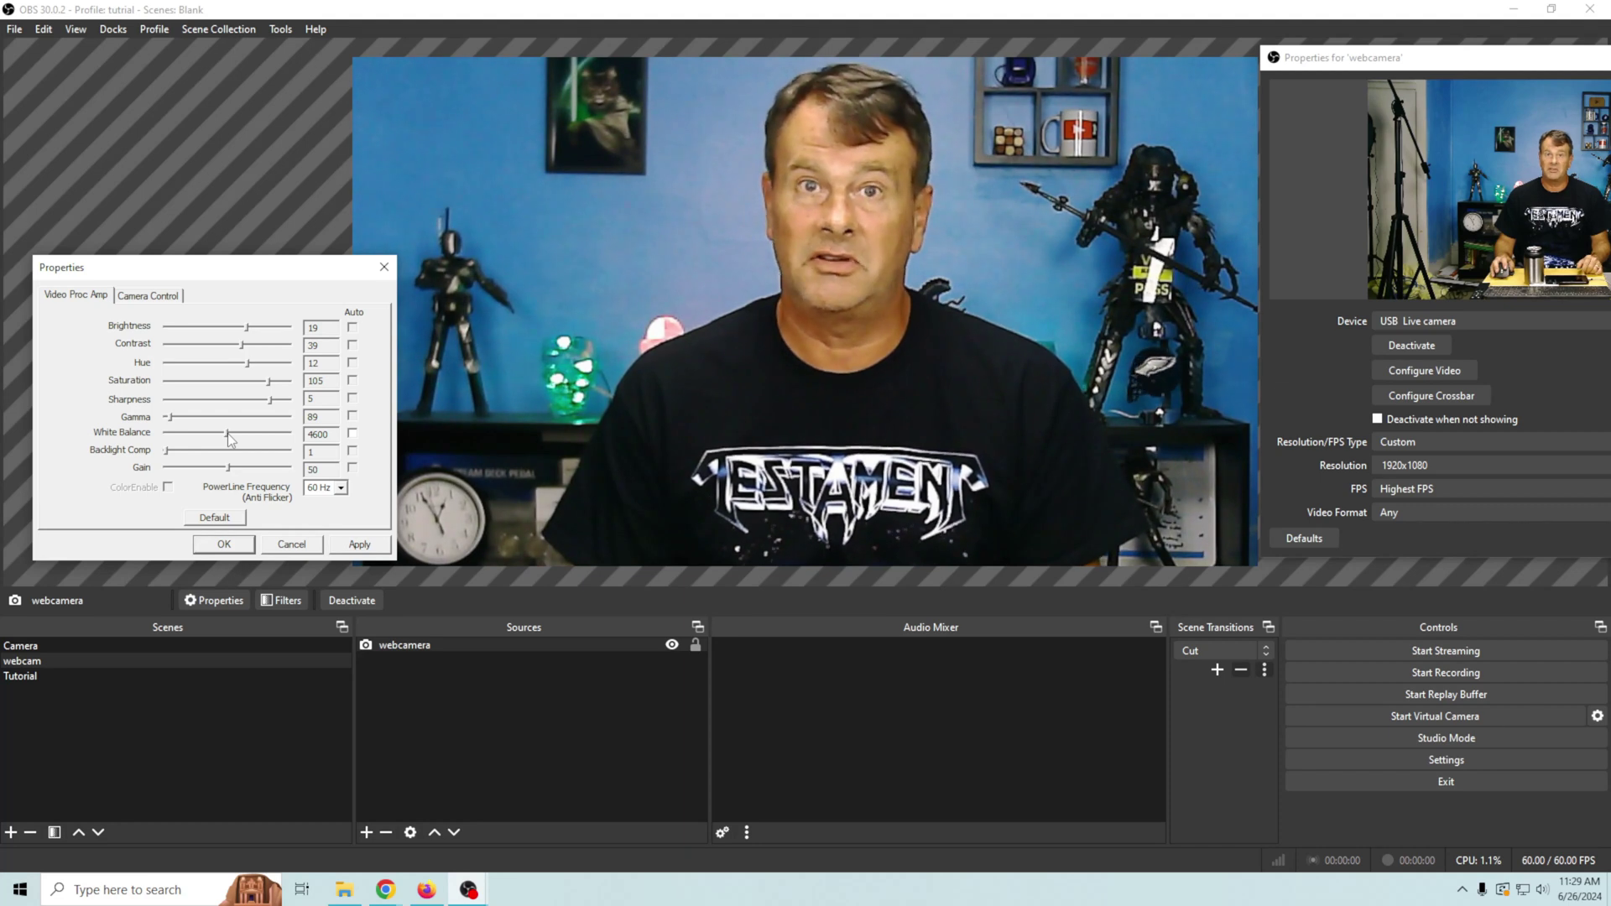
# Bring the webcam white balance down from 4600 to 4305, with backlight compensation at 0.
pyautogui.moveTo(229, 433); pyautogui.dragTo(146, 459)
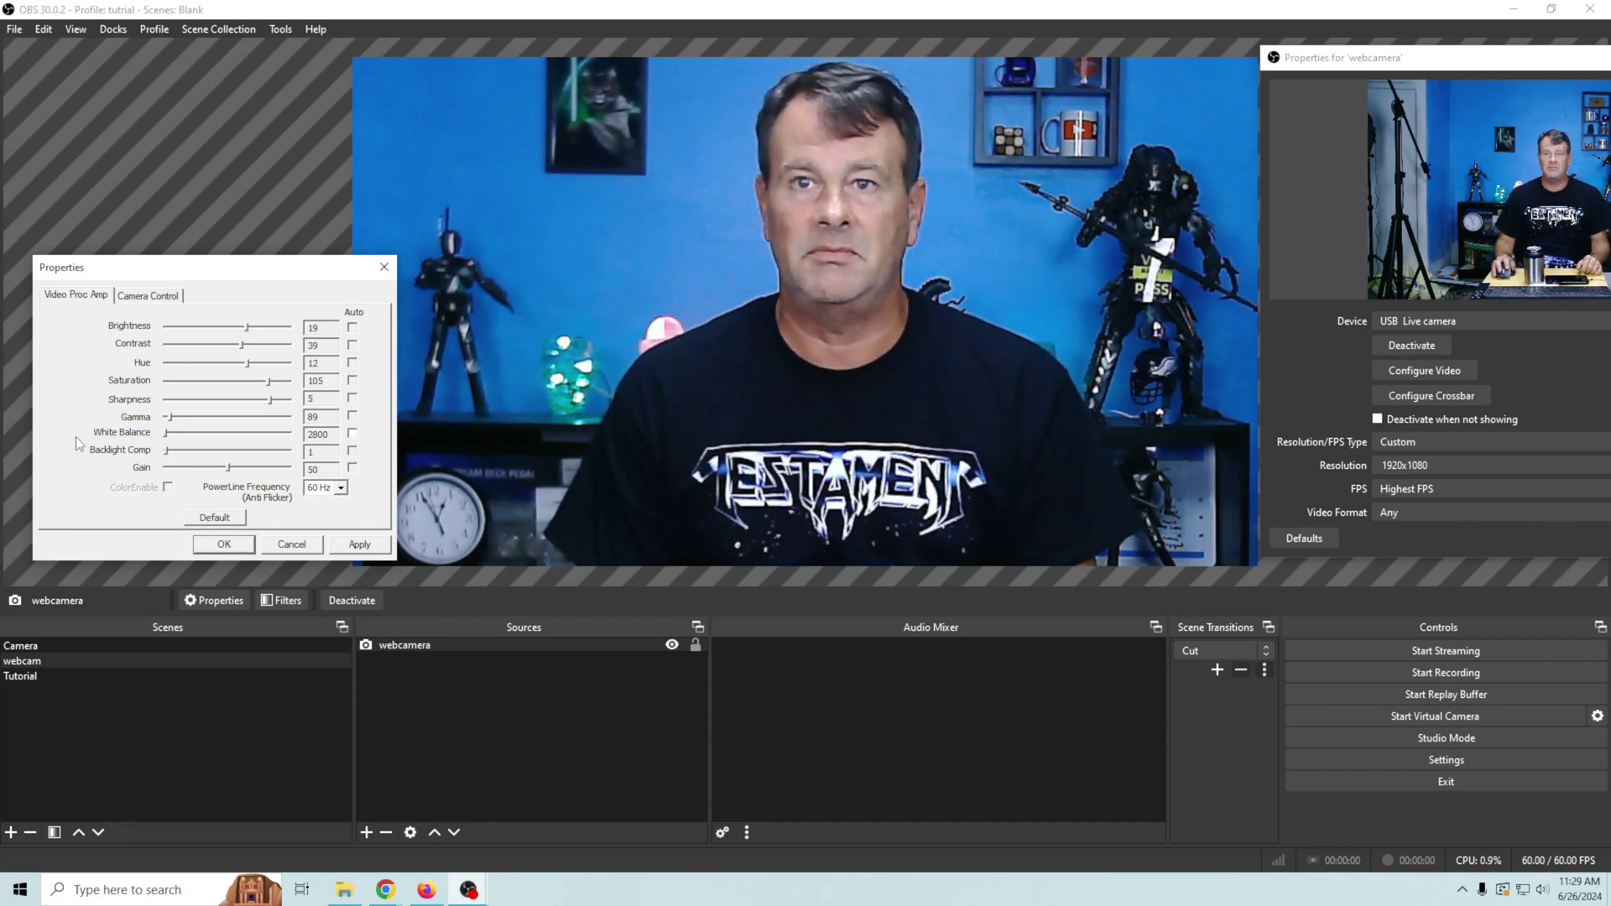
pyautogui.moveTo(167, 433); pyautogui.dragTo(246, 446)
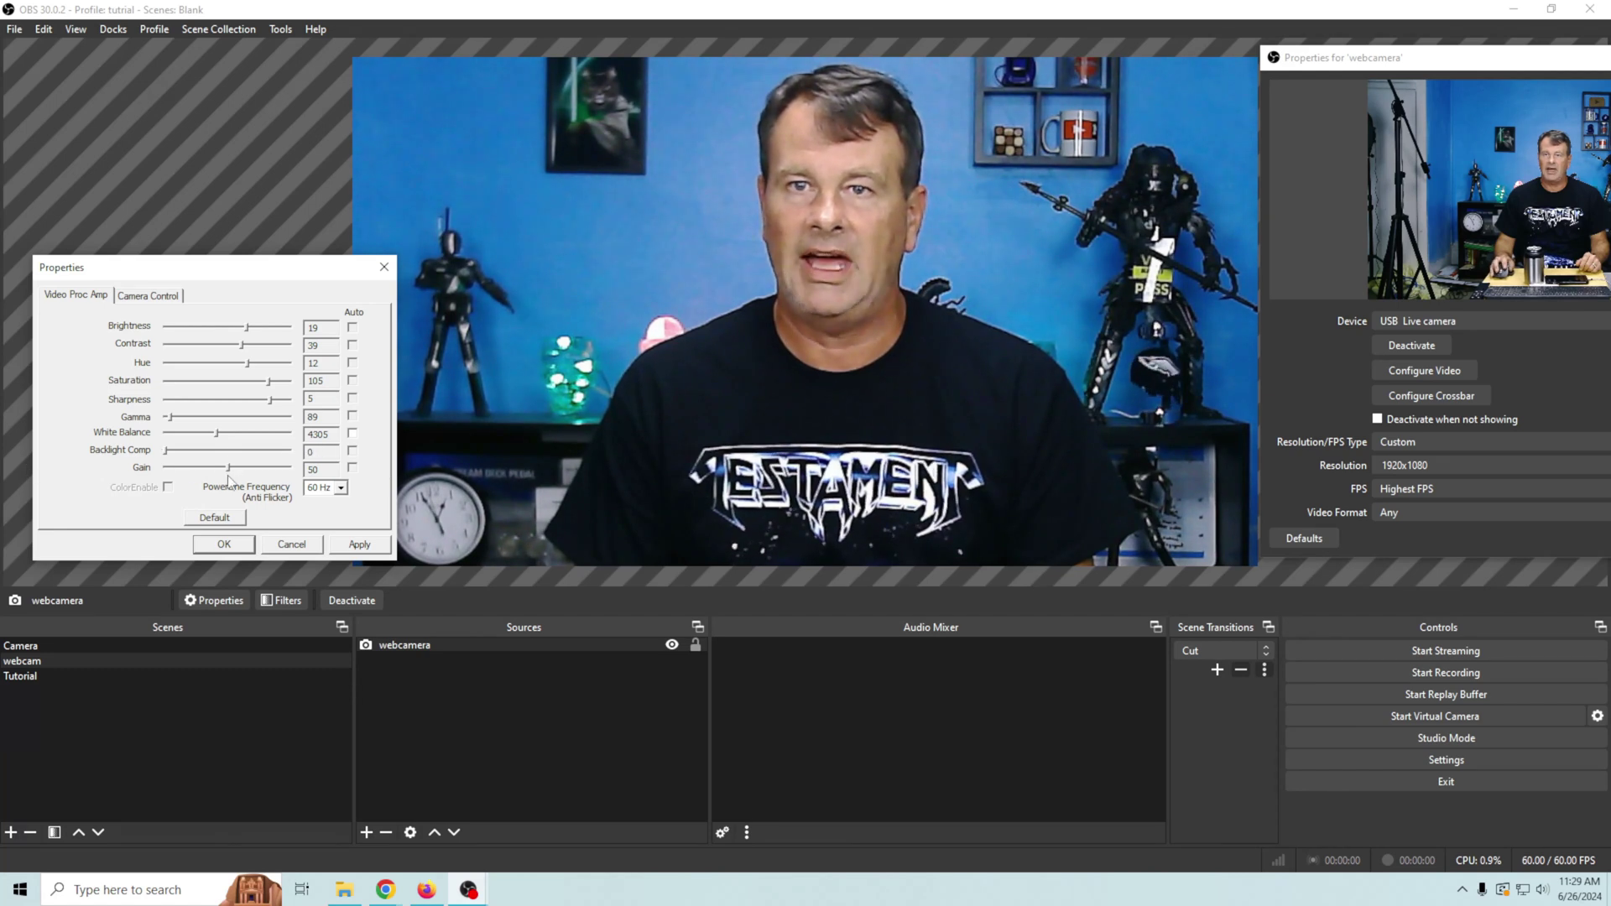
pyautogui.moveTo(228, 470); pyautogui.dragTo(375, 485)
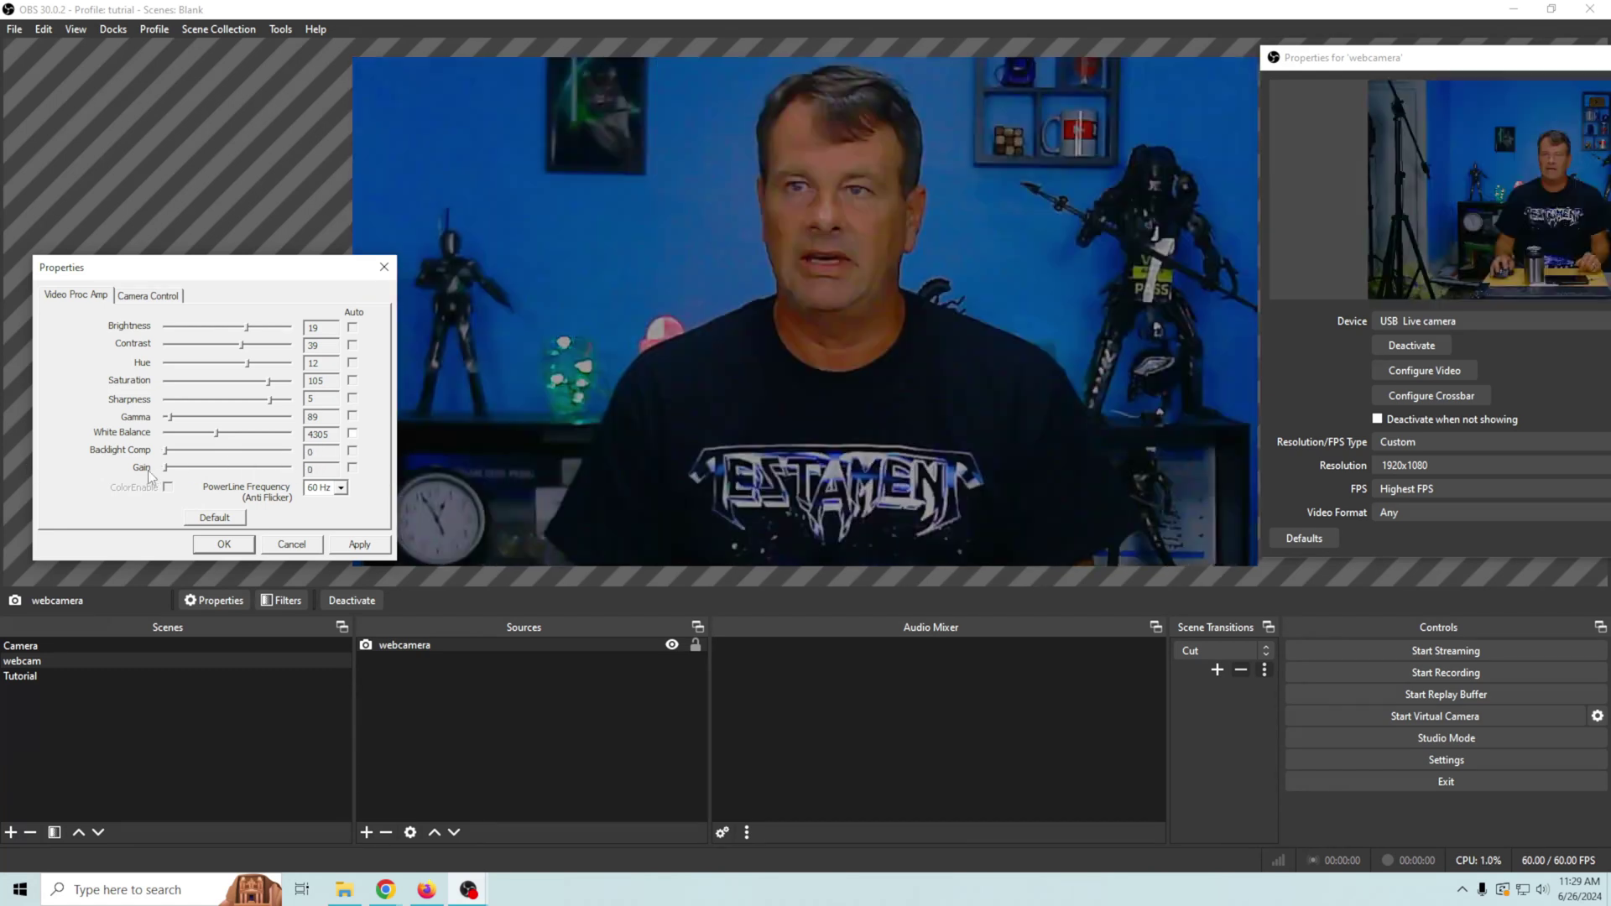
pyautogui.moveTo(225, 478)
pyautogui.mouseDown()
pyautogui.moveTo(82, 482)
pyautogui.moveTo(233, 481)
pyautogui.mouseUp()
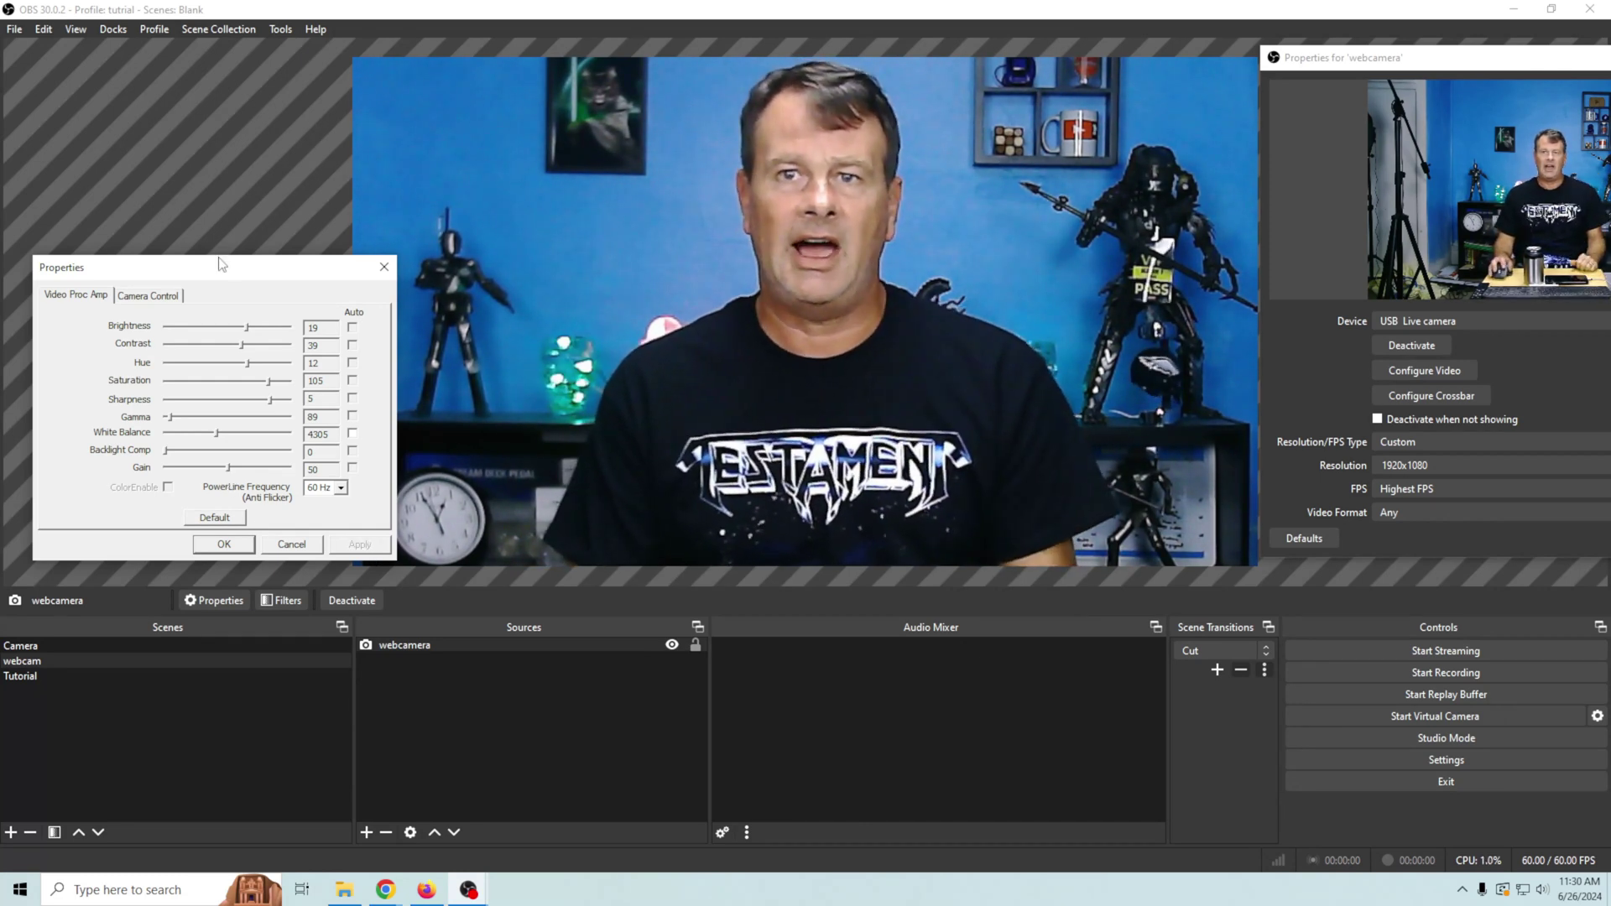
pyautogui.moveTo(224, 271); pyautogui.dragTo(212, 208)
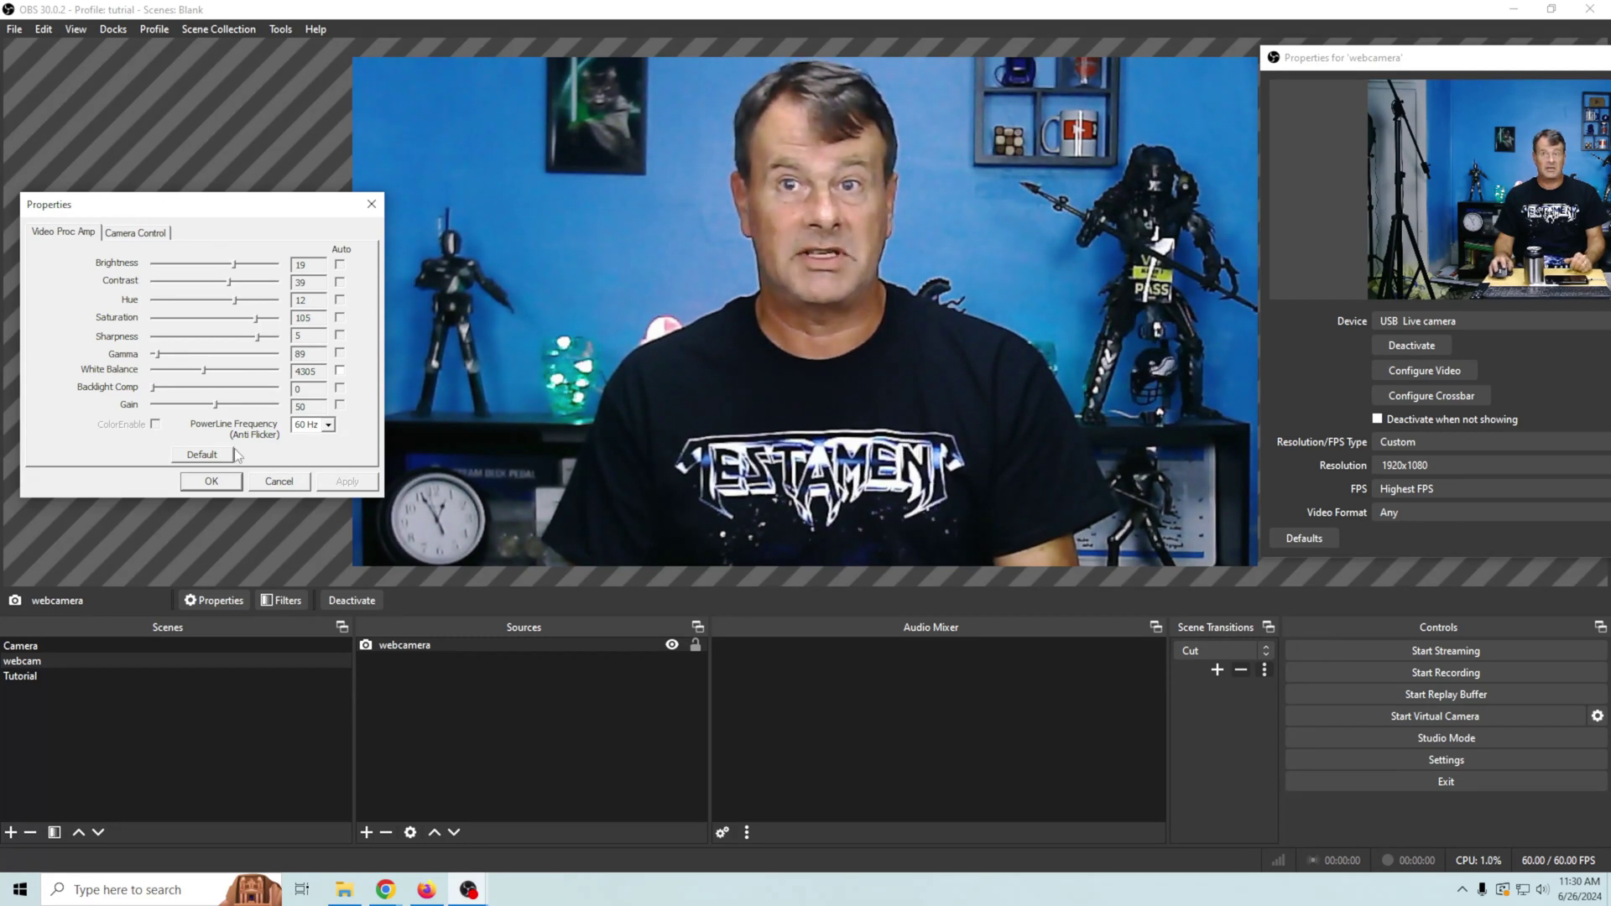
pyautogui.click(132, 235)
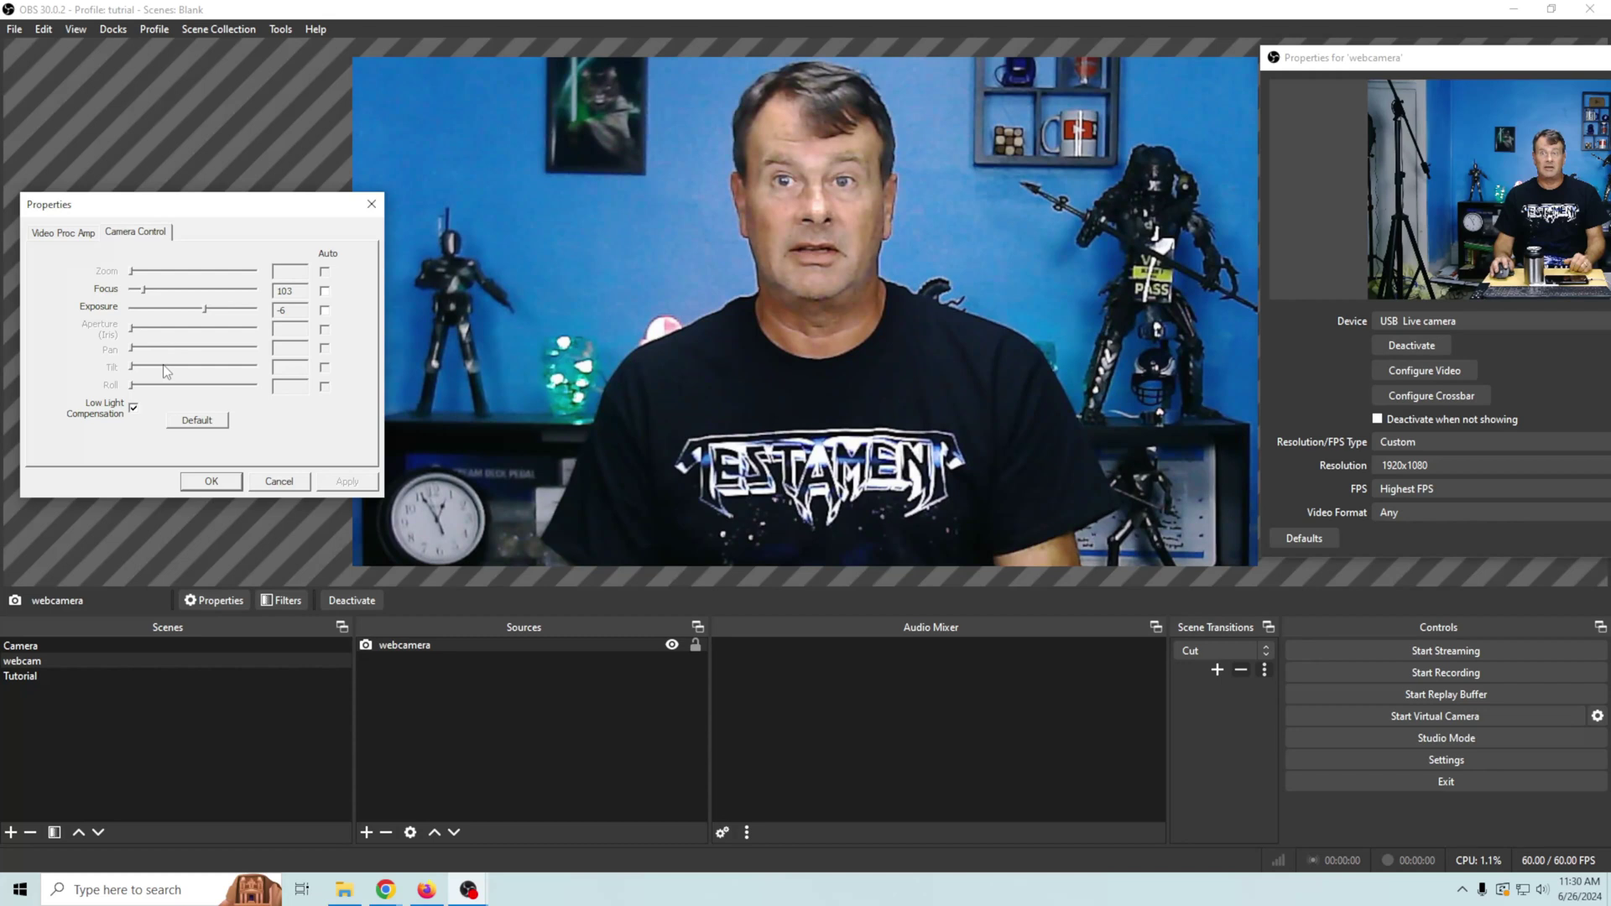
pyautogui.click(63, 233)
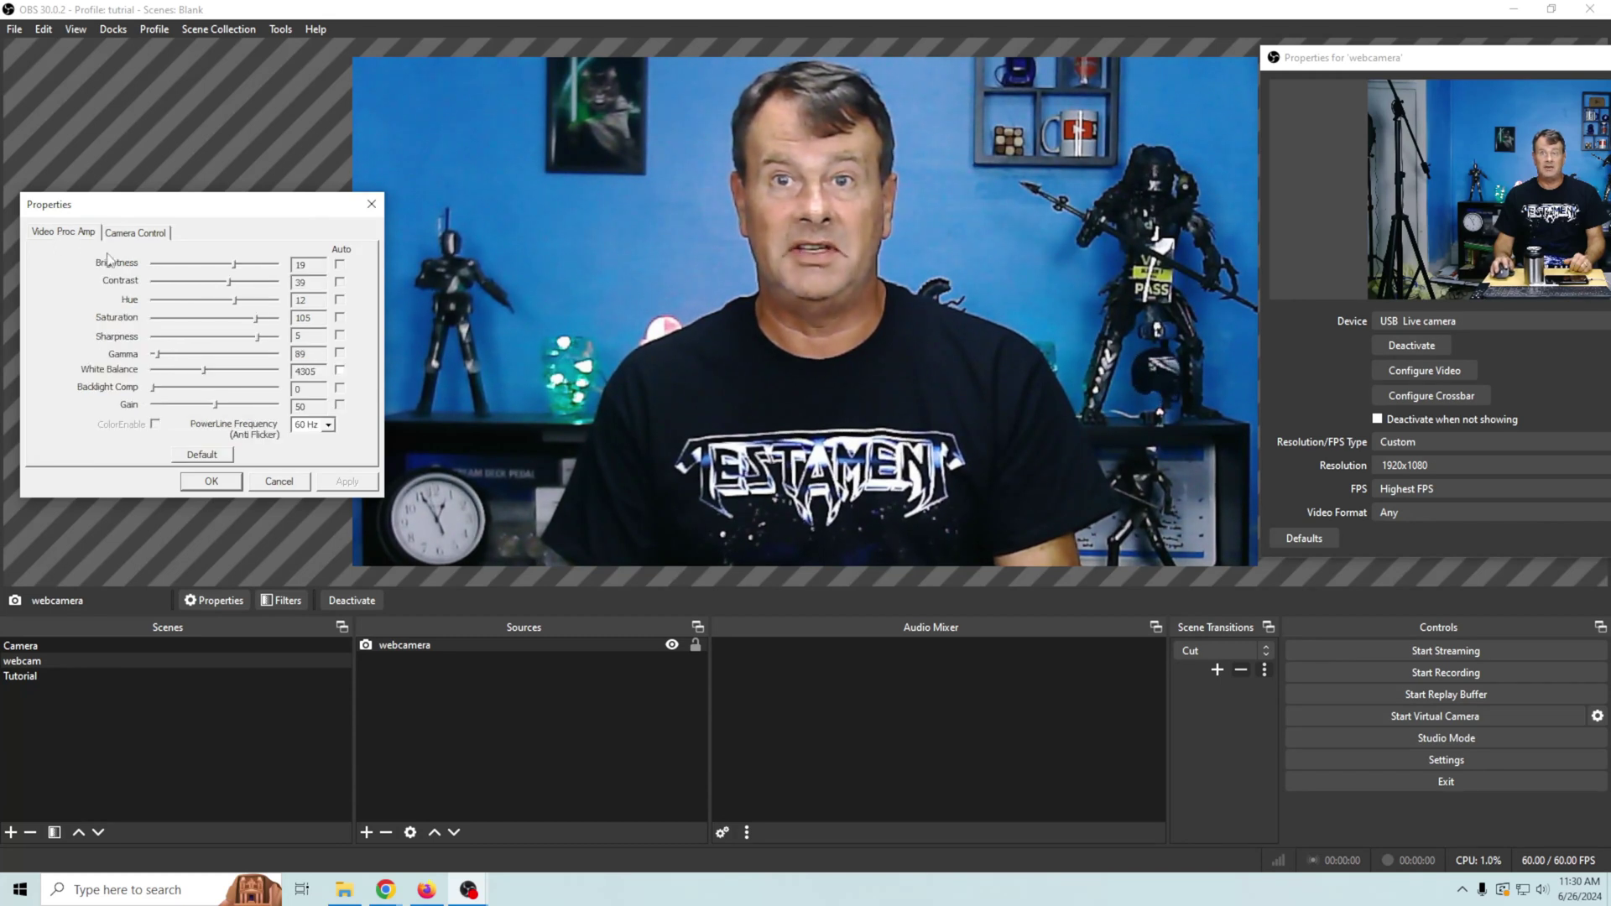
# Accept the new image adjustments and close the webcamera Properties window.
pyautogui.click(214, 483)
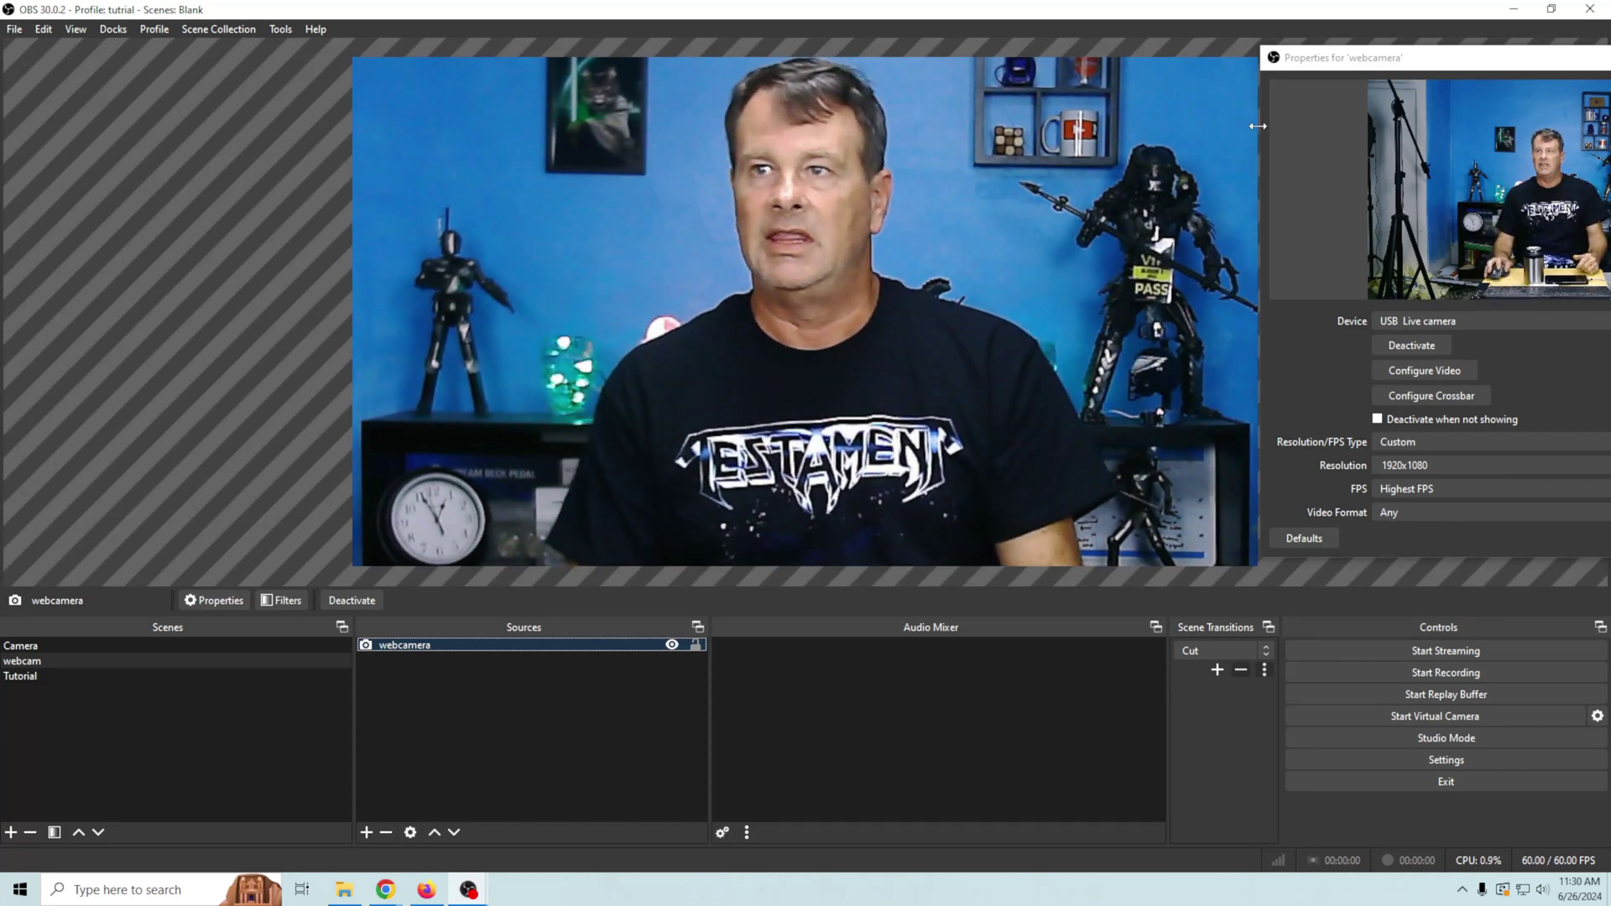
pyautogui.moveTo(1373, 67); pyautogui.dragTo(904, 102)
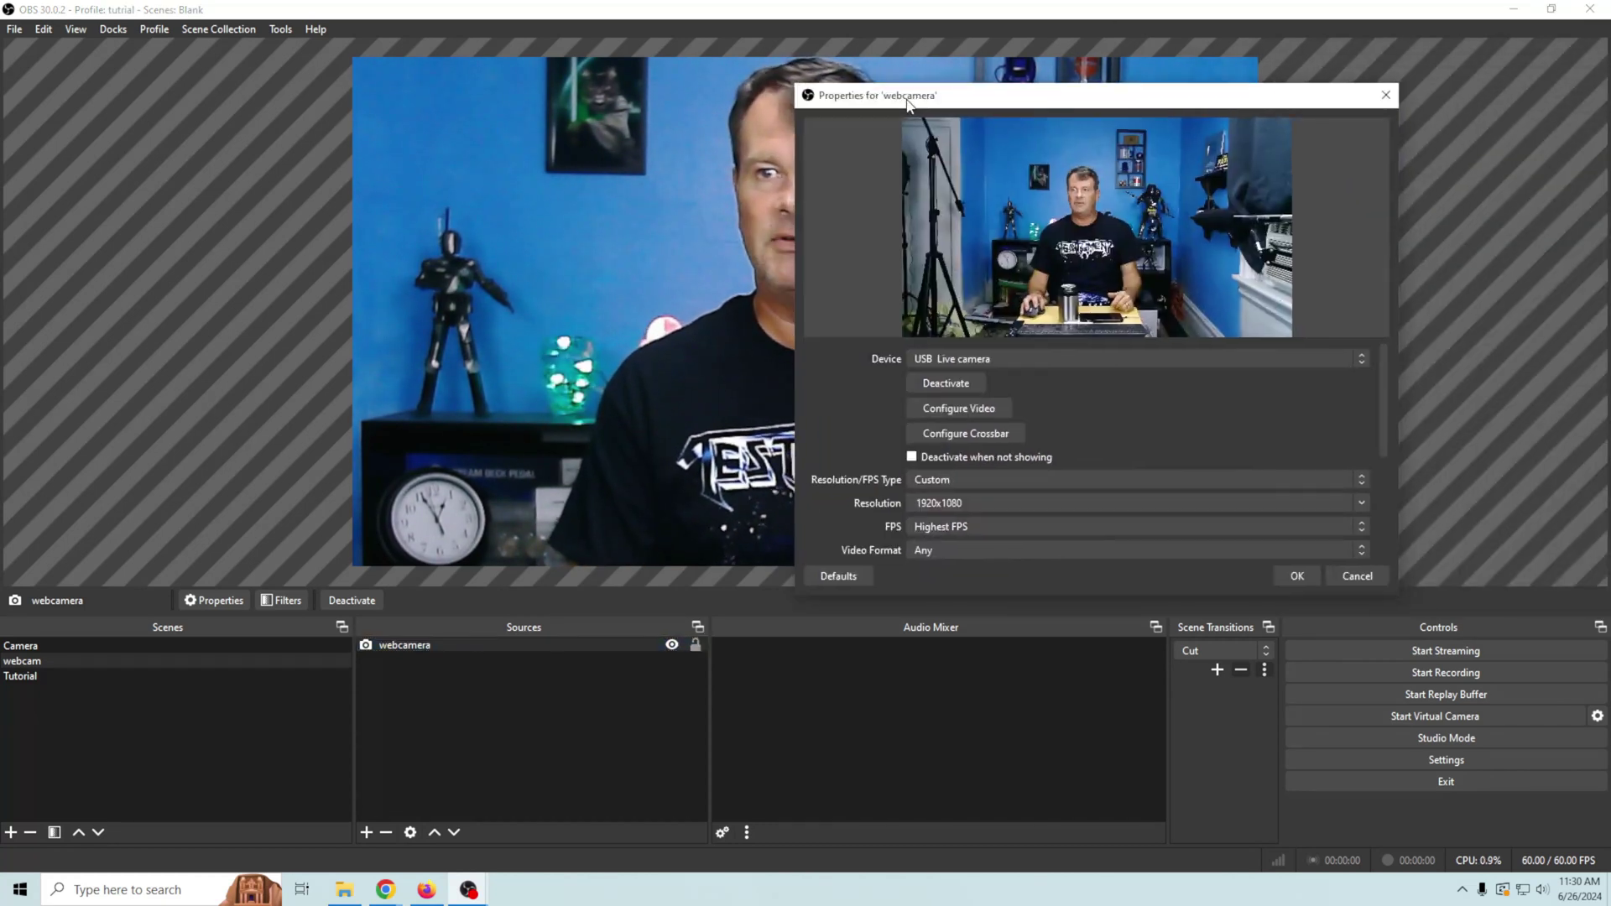
pyautogui.click(1298, 573)
# Flip between the Camera and webcam scenes several times to compare the colours.
pyautogui.click(104, 644)
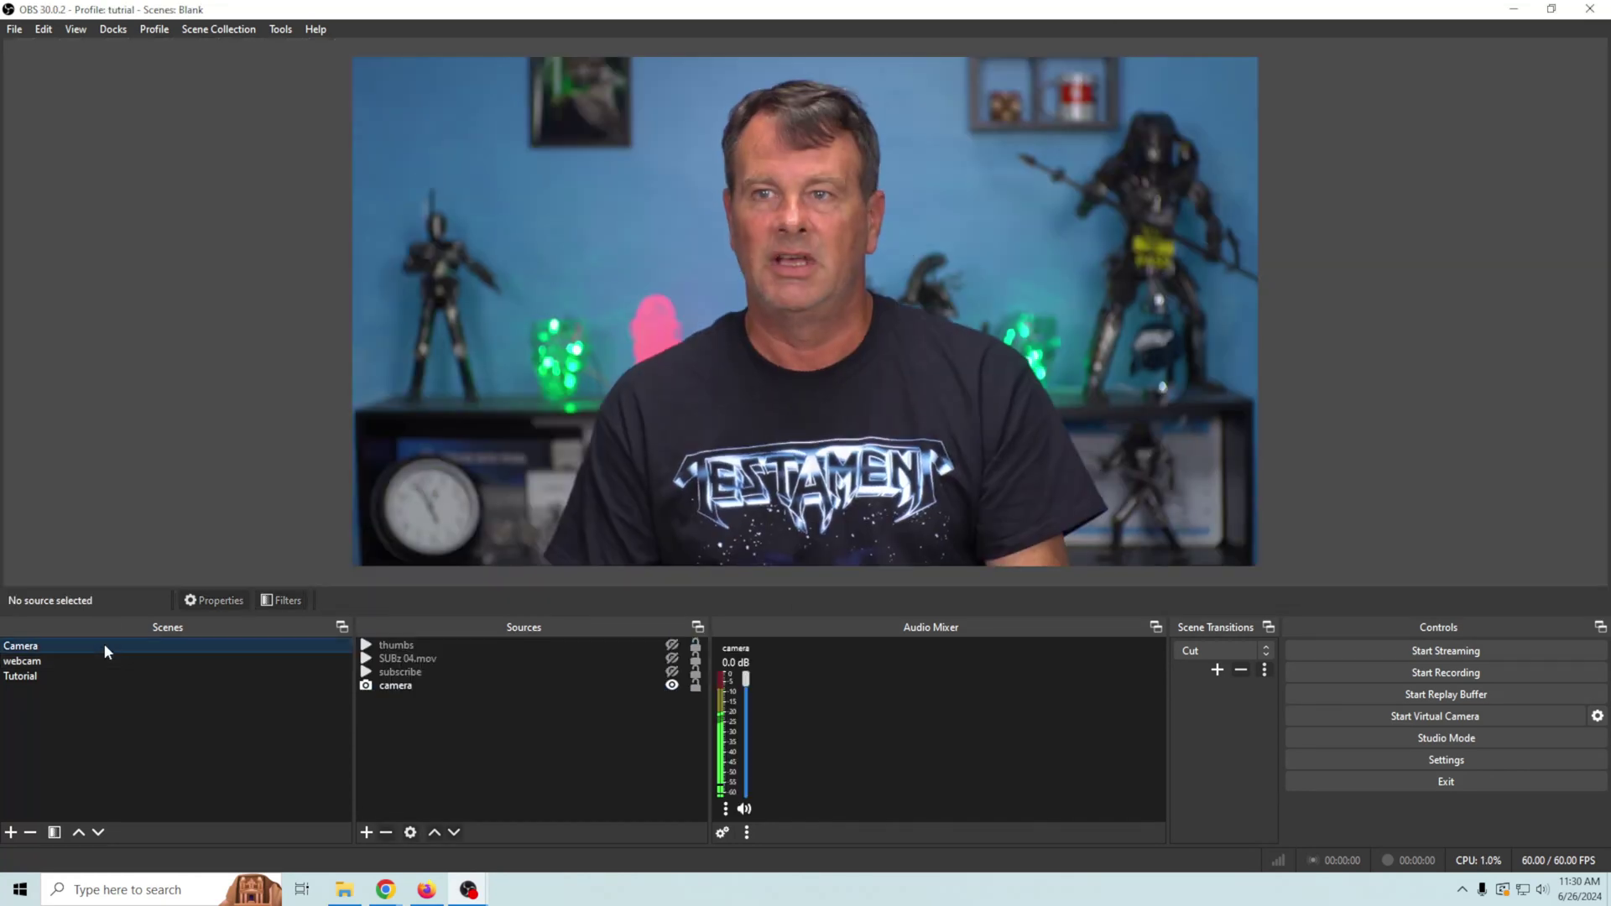
pyautogui.click(103, 660)
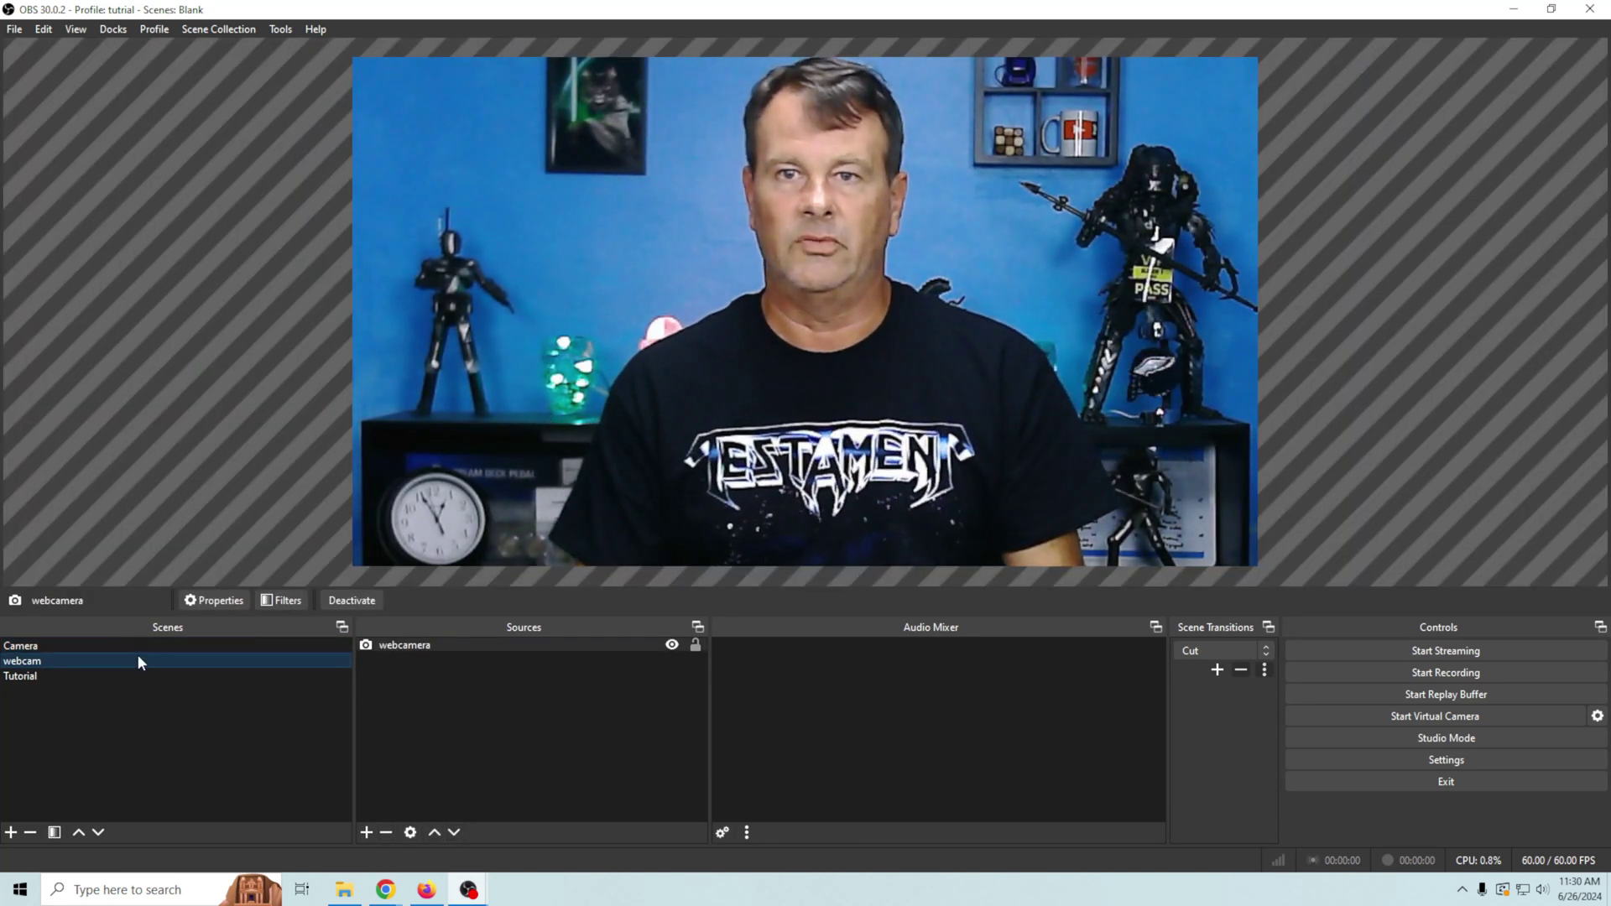
pyautogui.click(137, 647)
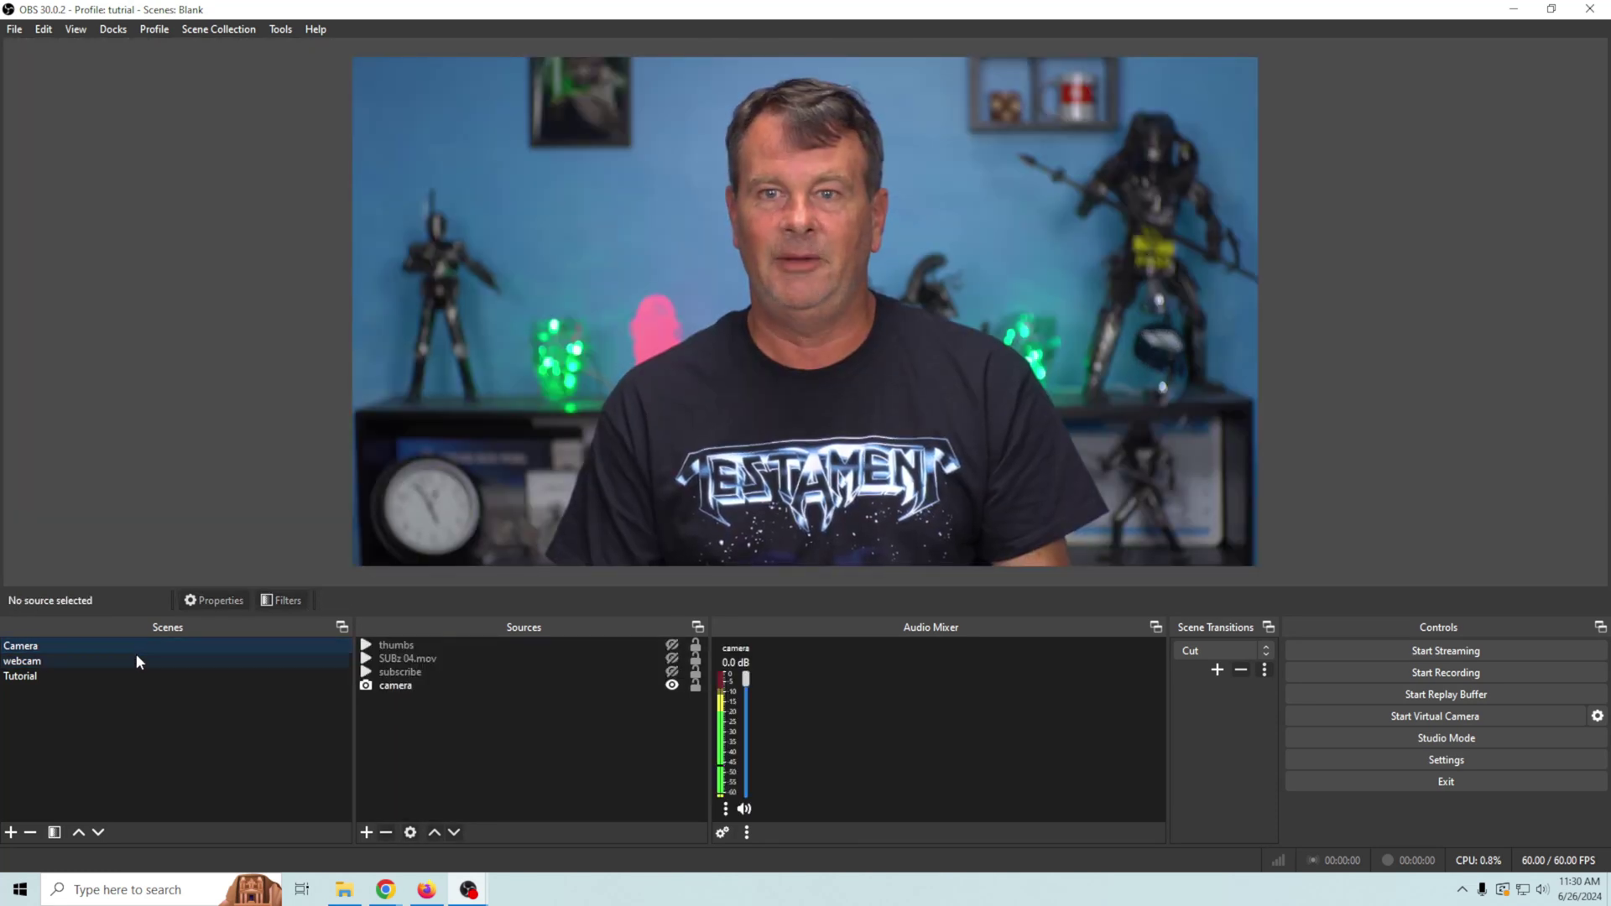
pyautogui.click(135, 654)
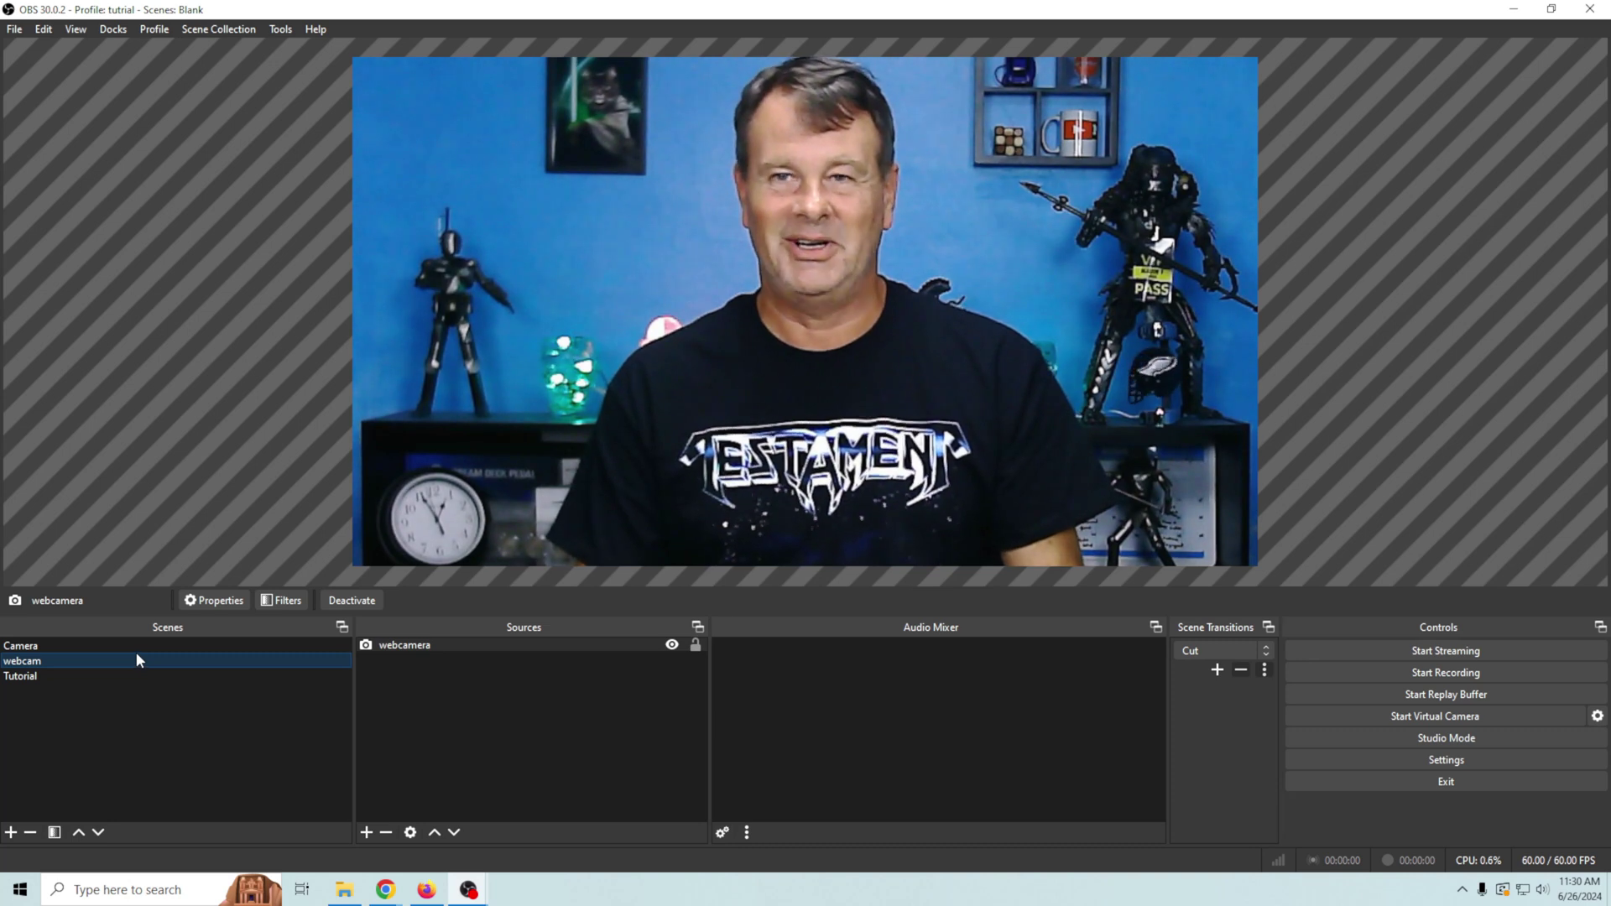
pyautogui.click(137, 642)
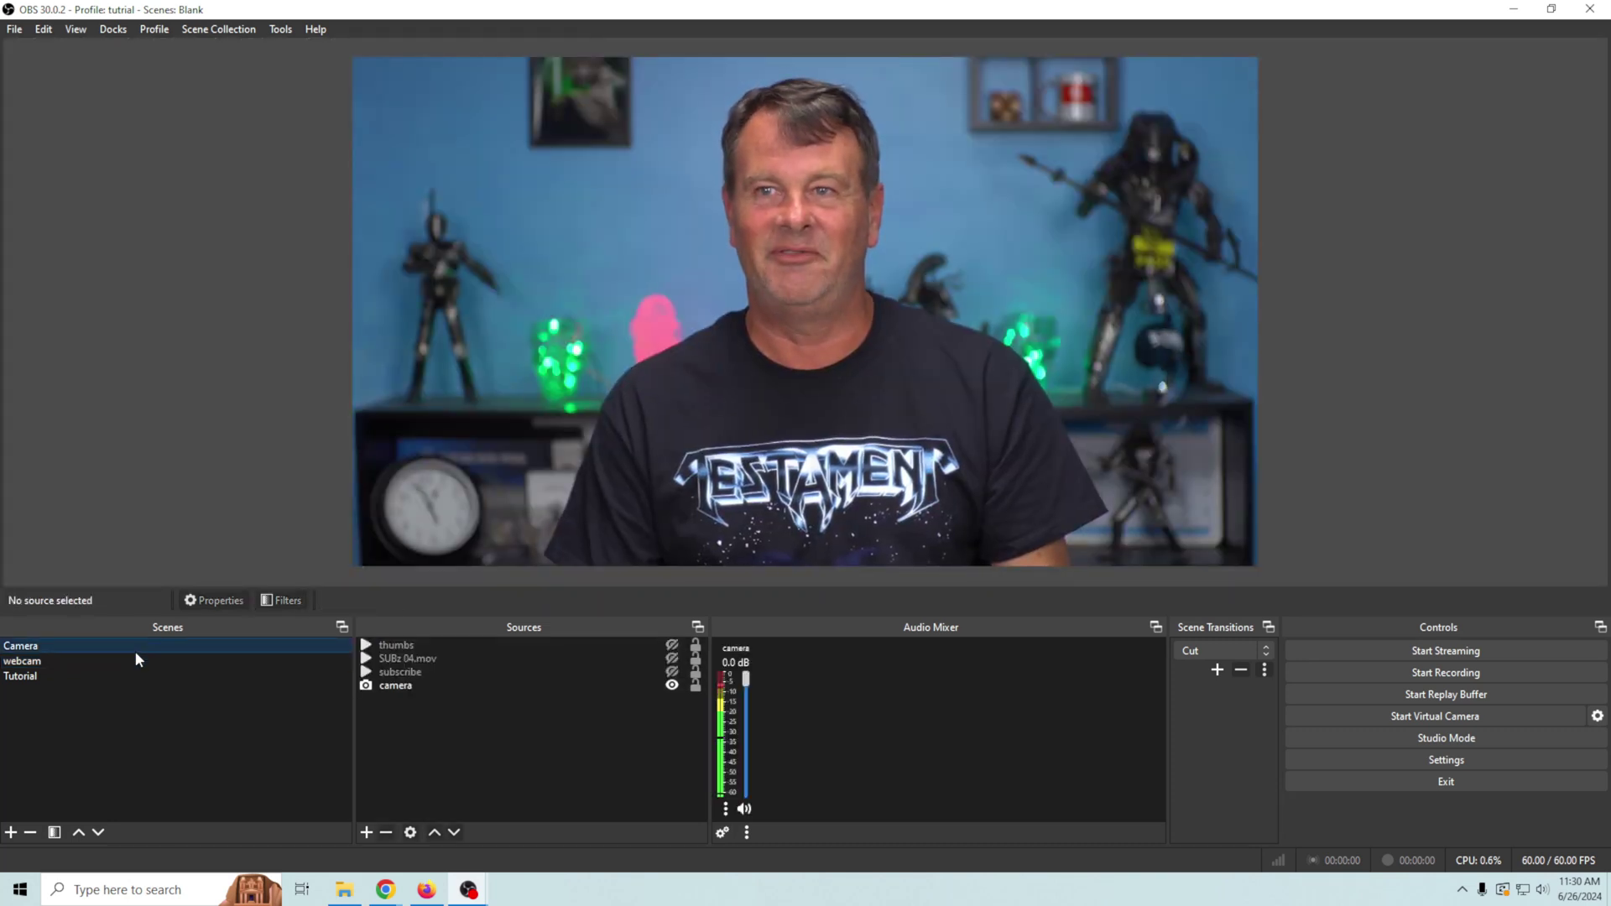
pyautogui.click(134, 663)
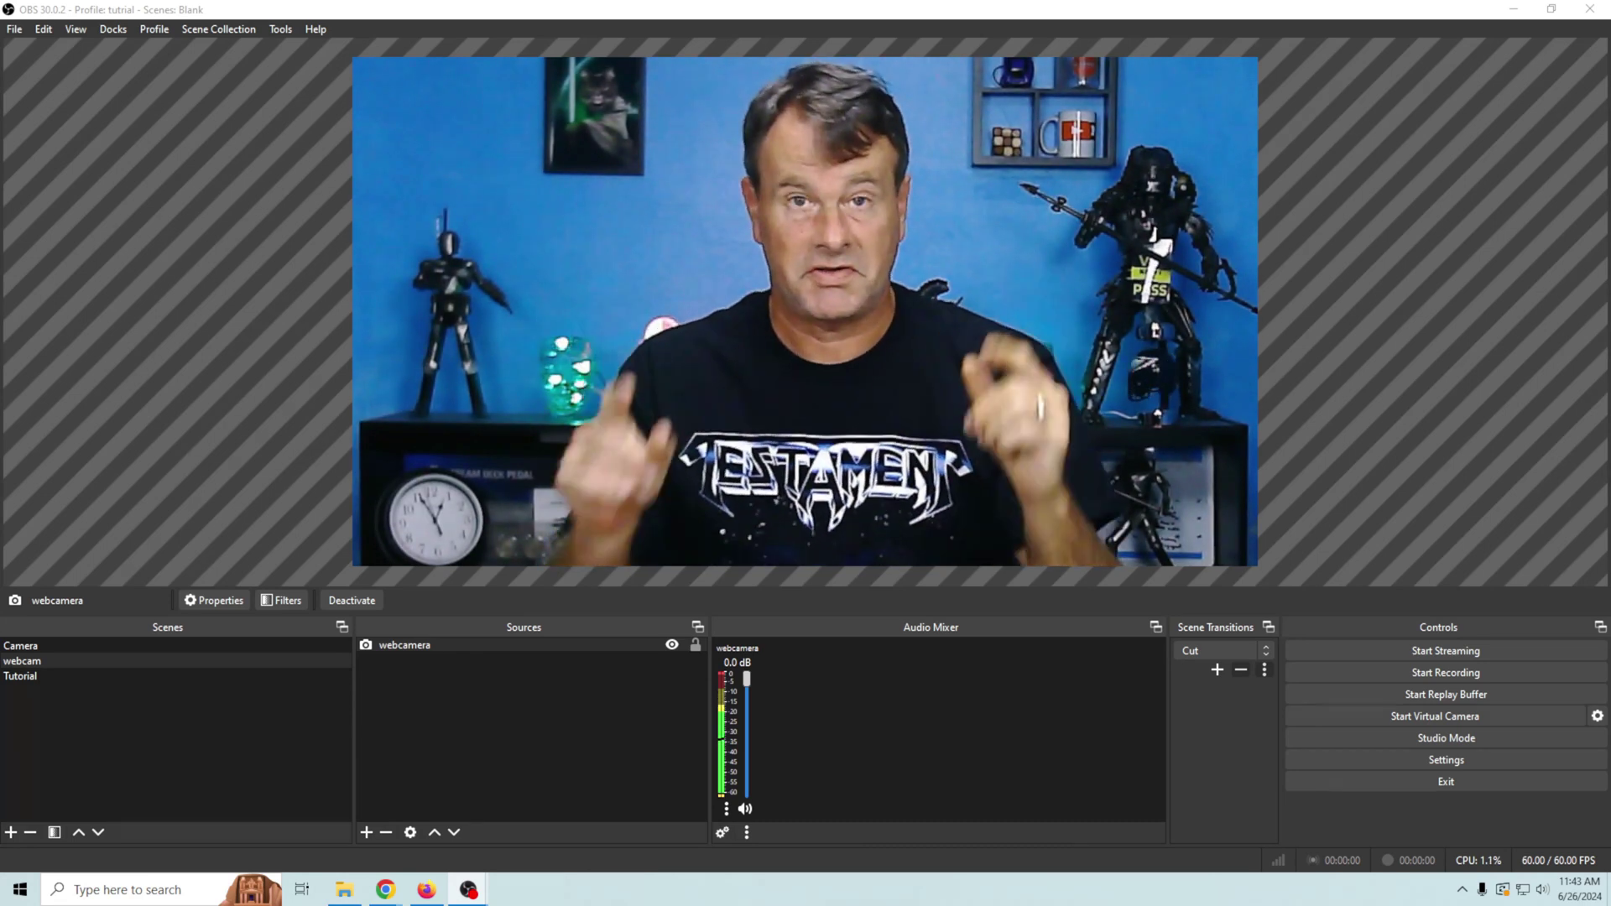
# Rename the webcam scene to 'NS Webcam'.
pyautogui.rightClick(20, 670)
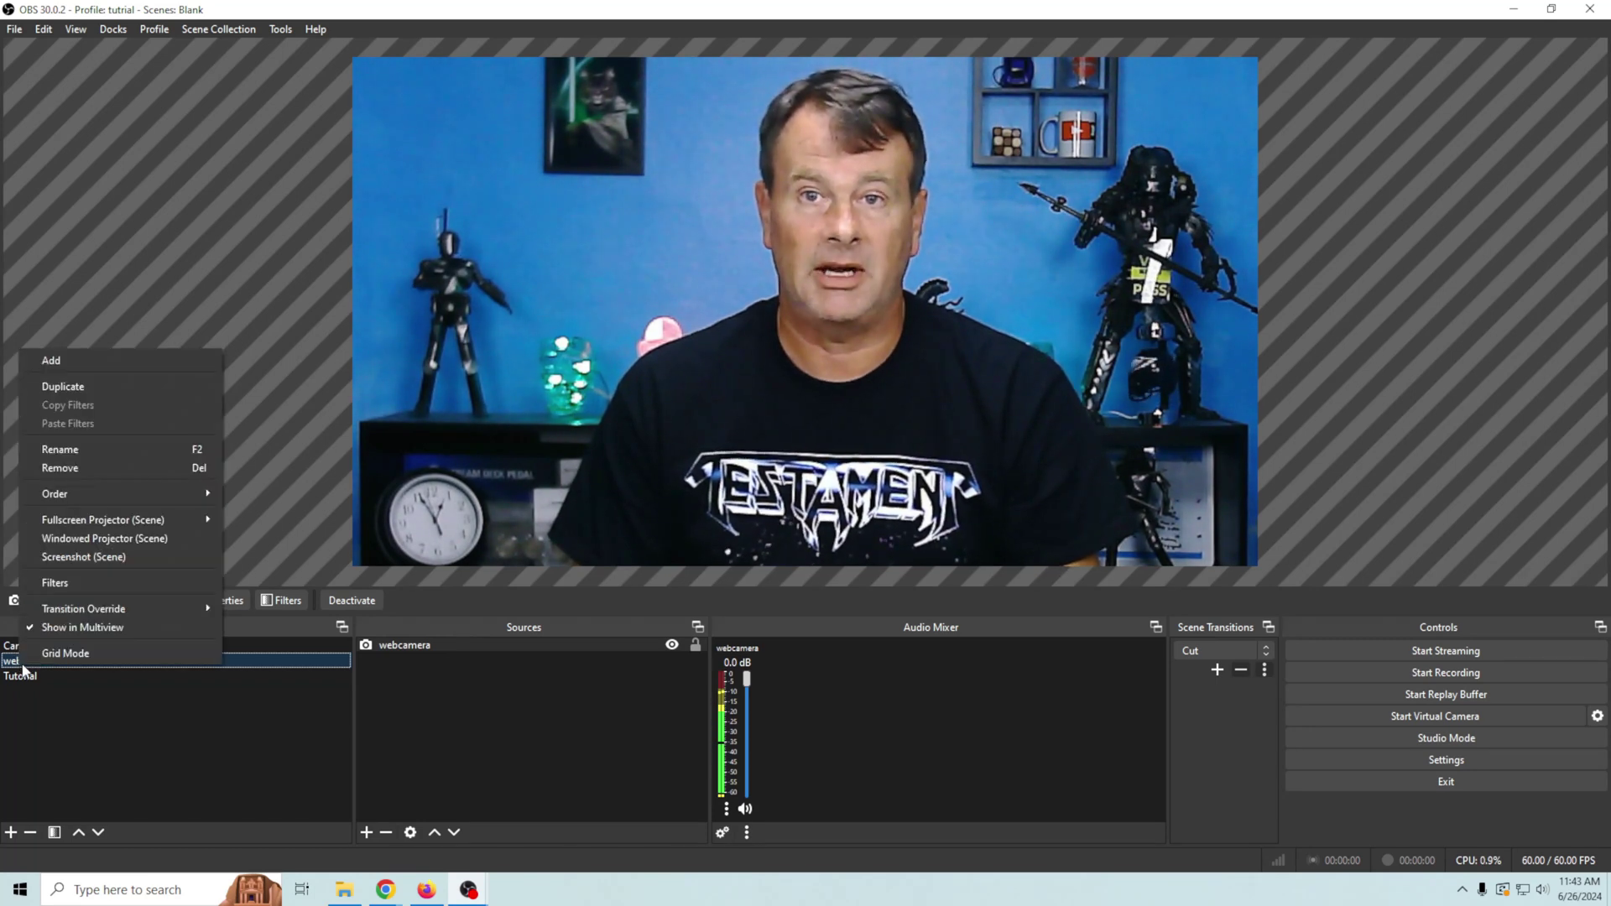
pyautogui.click(93, 448)
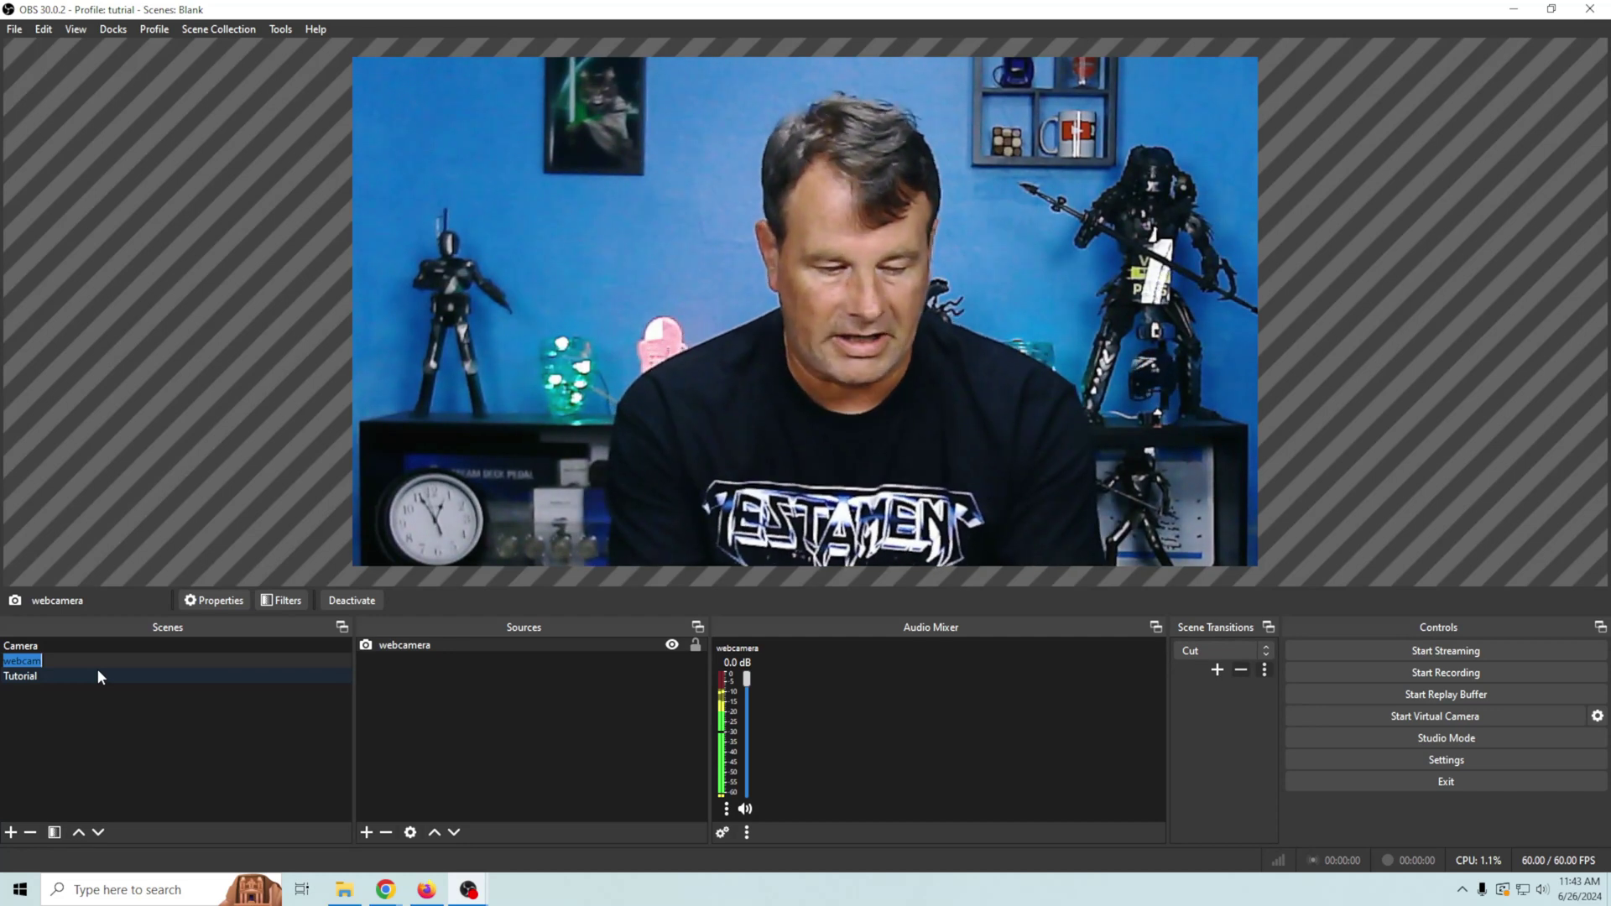
pyautogui.write('NS Webcam')
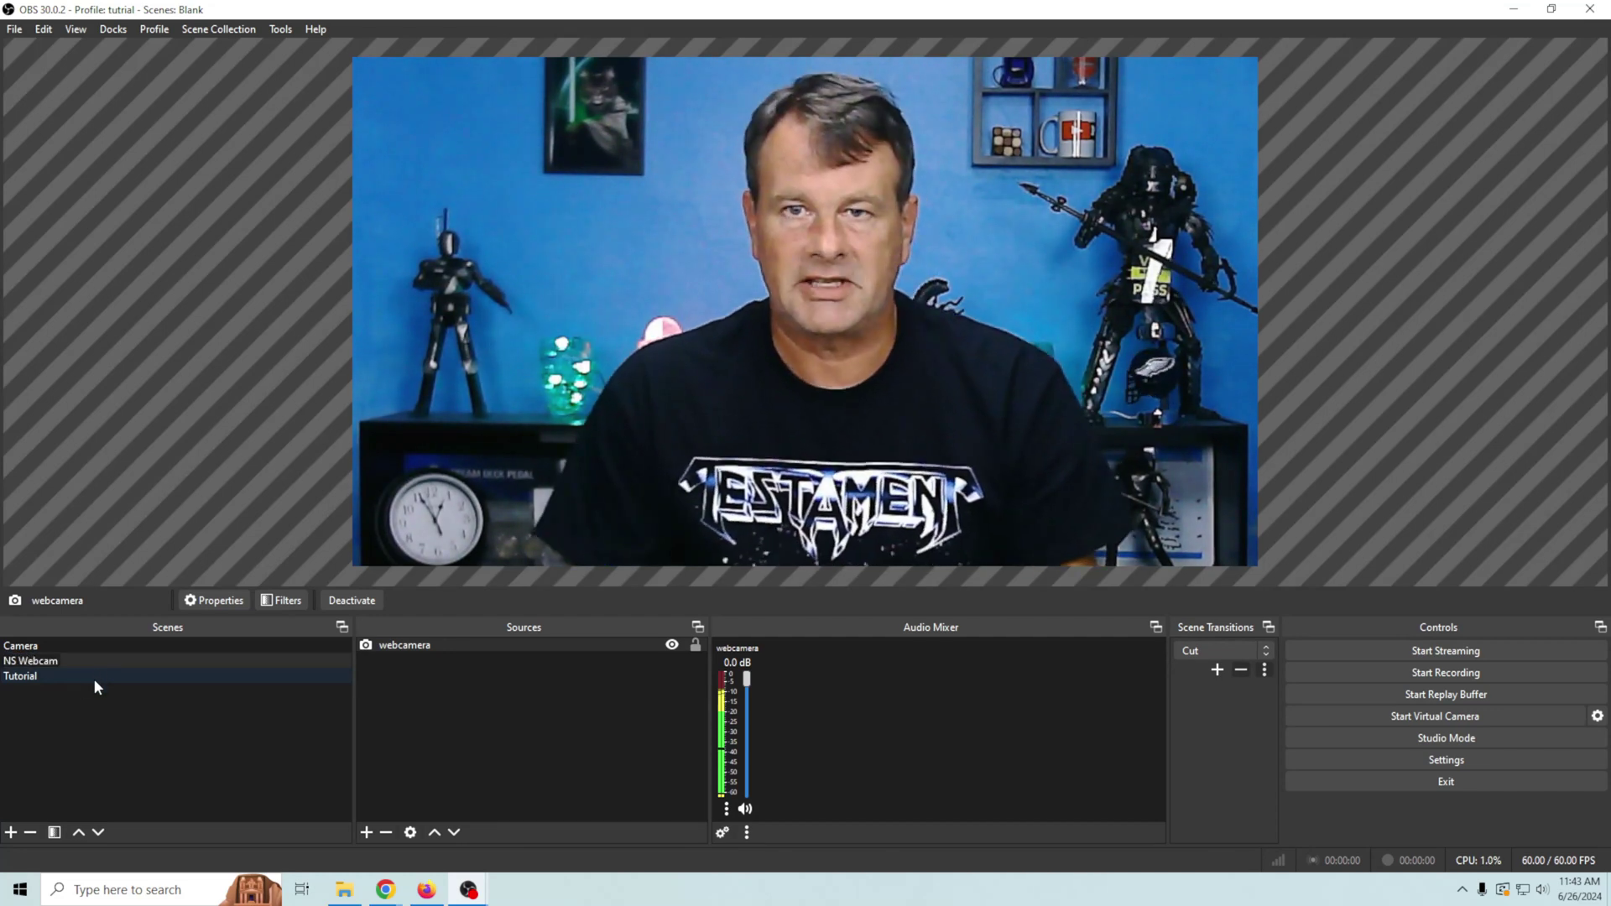
pyautogui.press('Return')
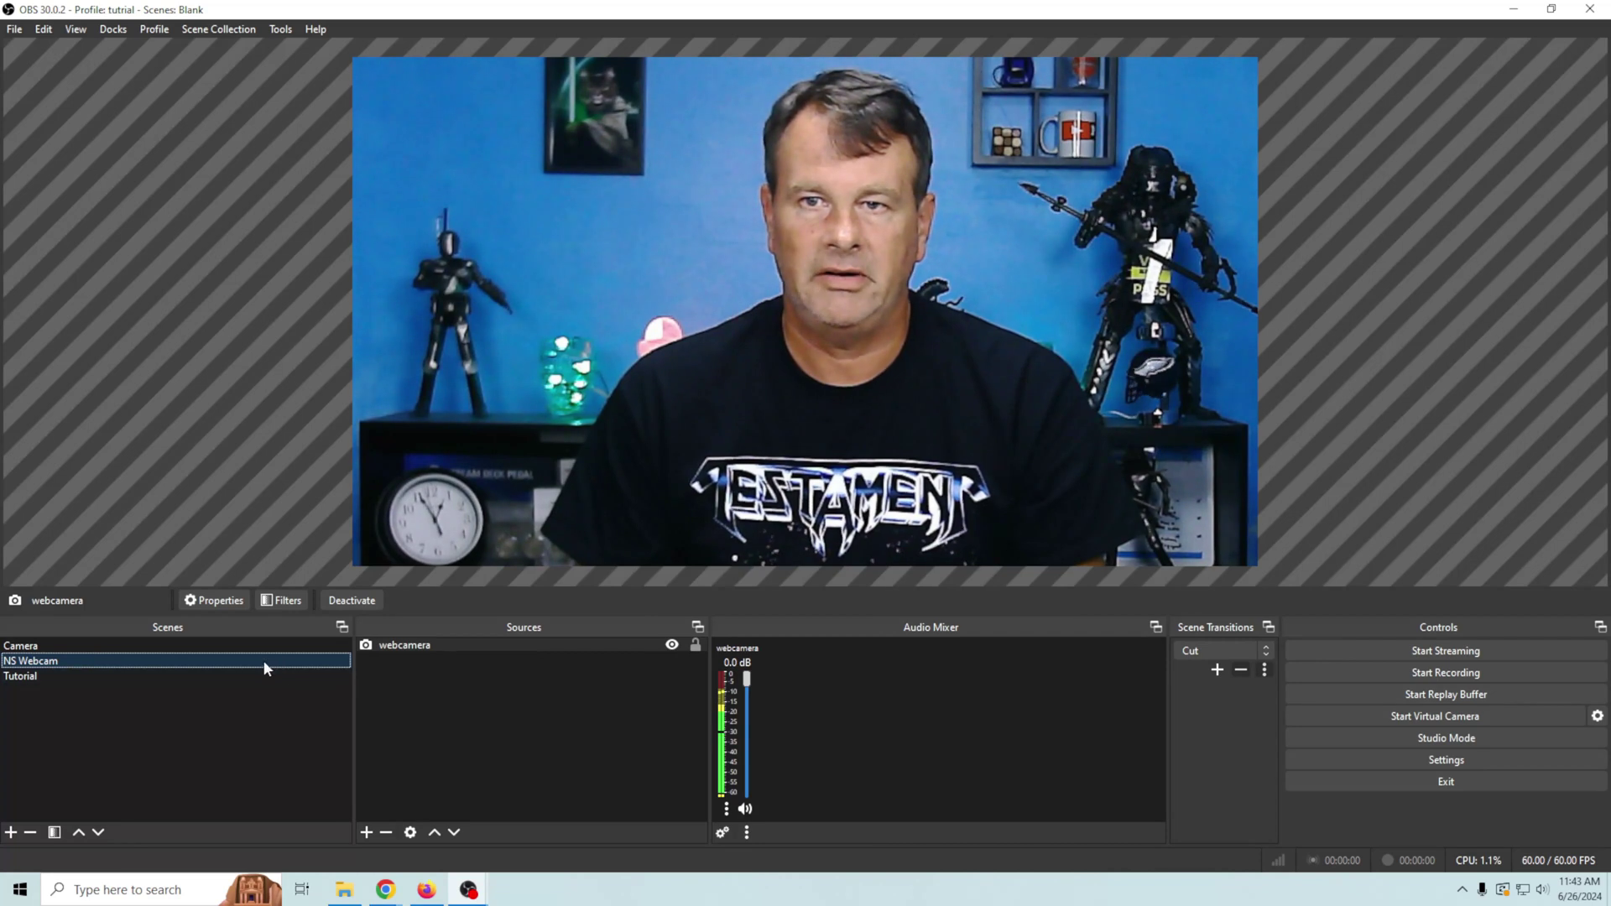
# Create a new empty scene named 'Full'.
pyautogui.click(11, 832)
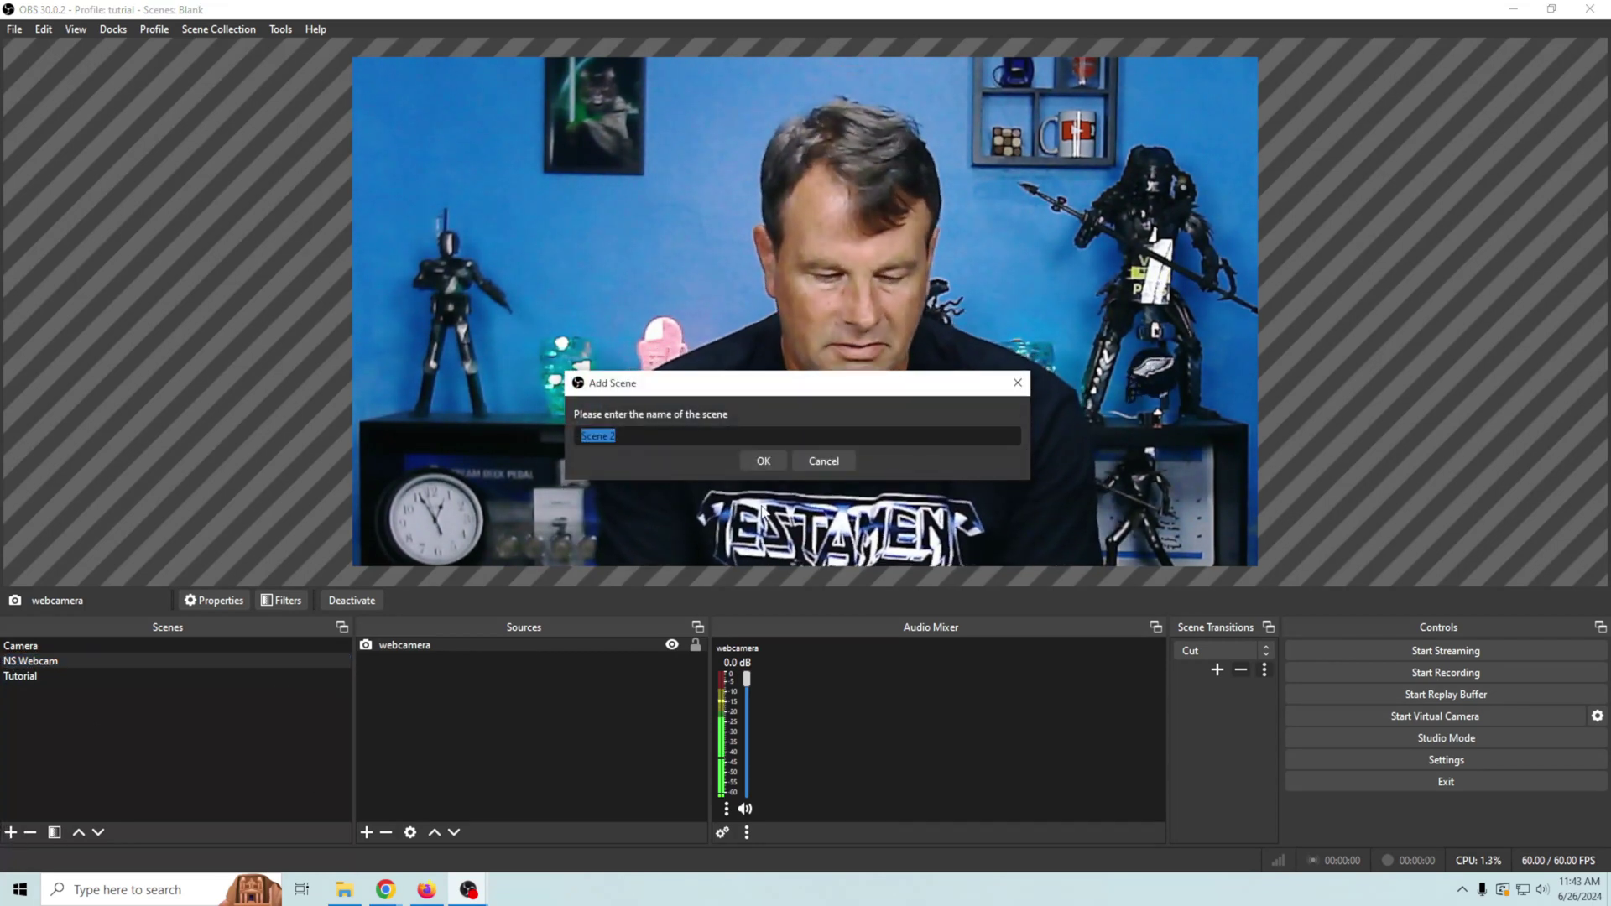
pyautogui.write('Full')
pyautogui.press('Return')
pyautogui.click(365, 832)
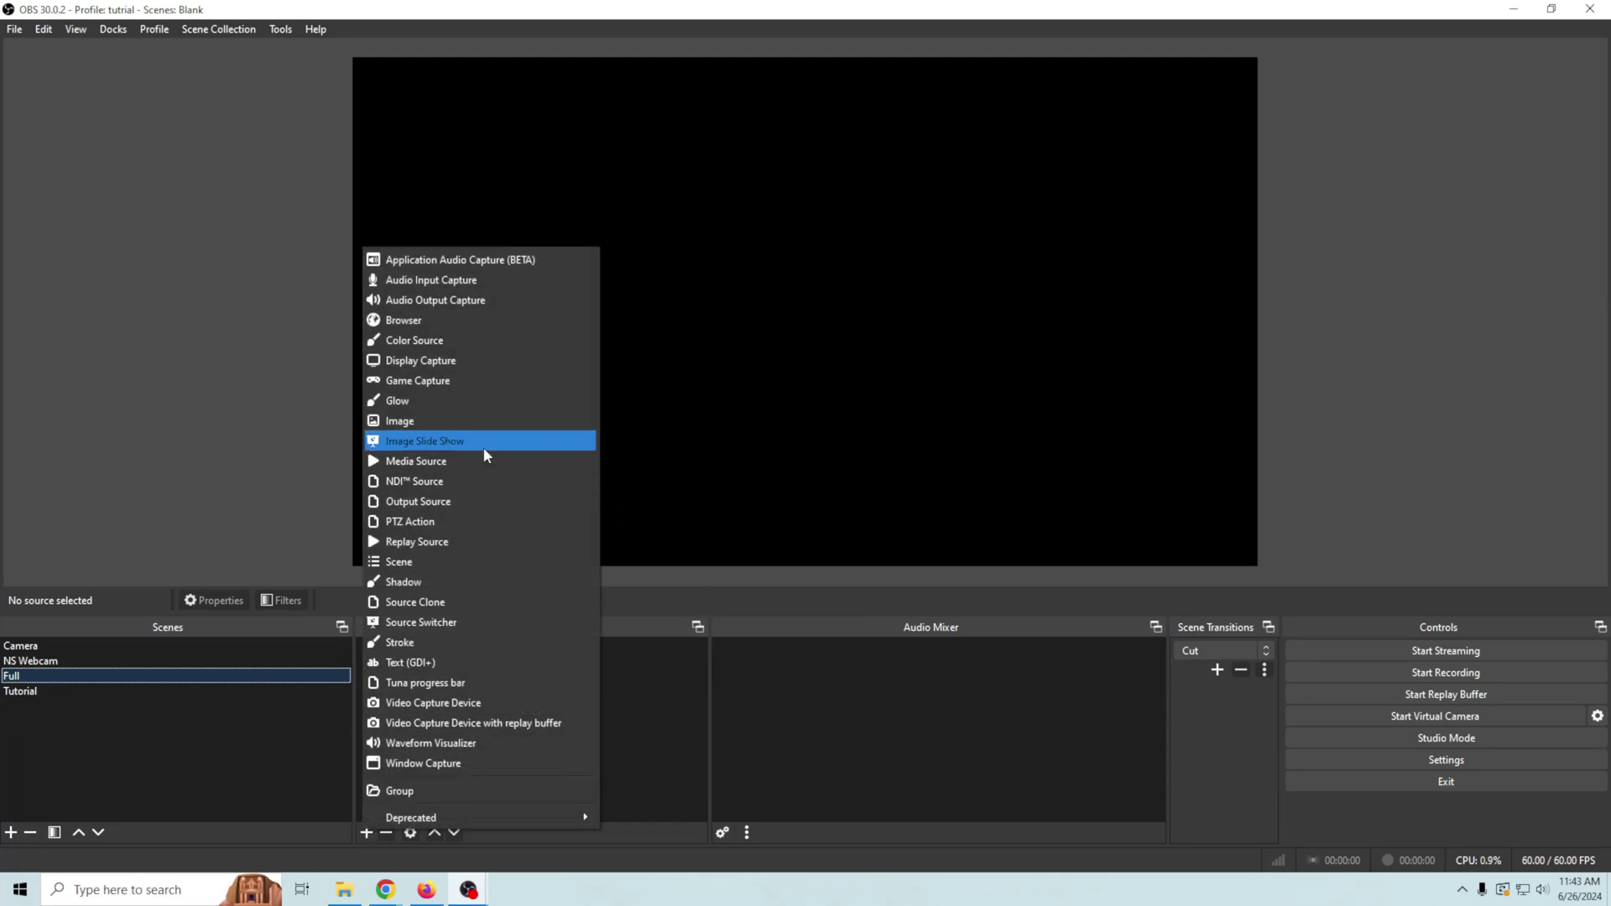
# Create a Source Clone named 'Webcam 1' with clone type Source.
pyautogui.click(457, 602)
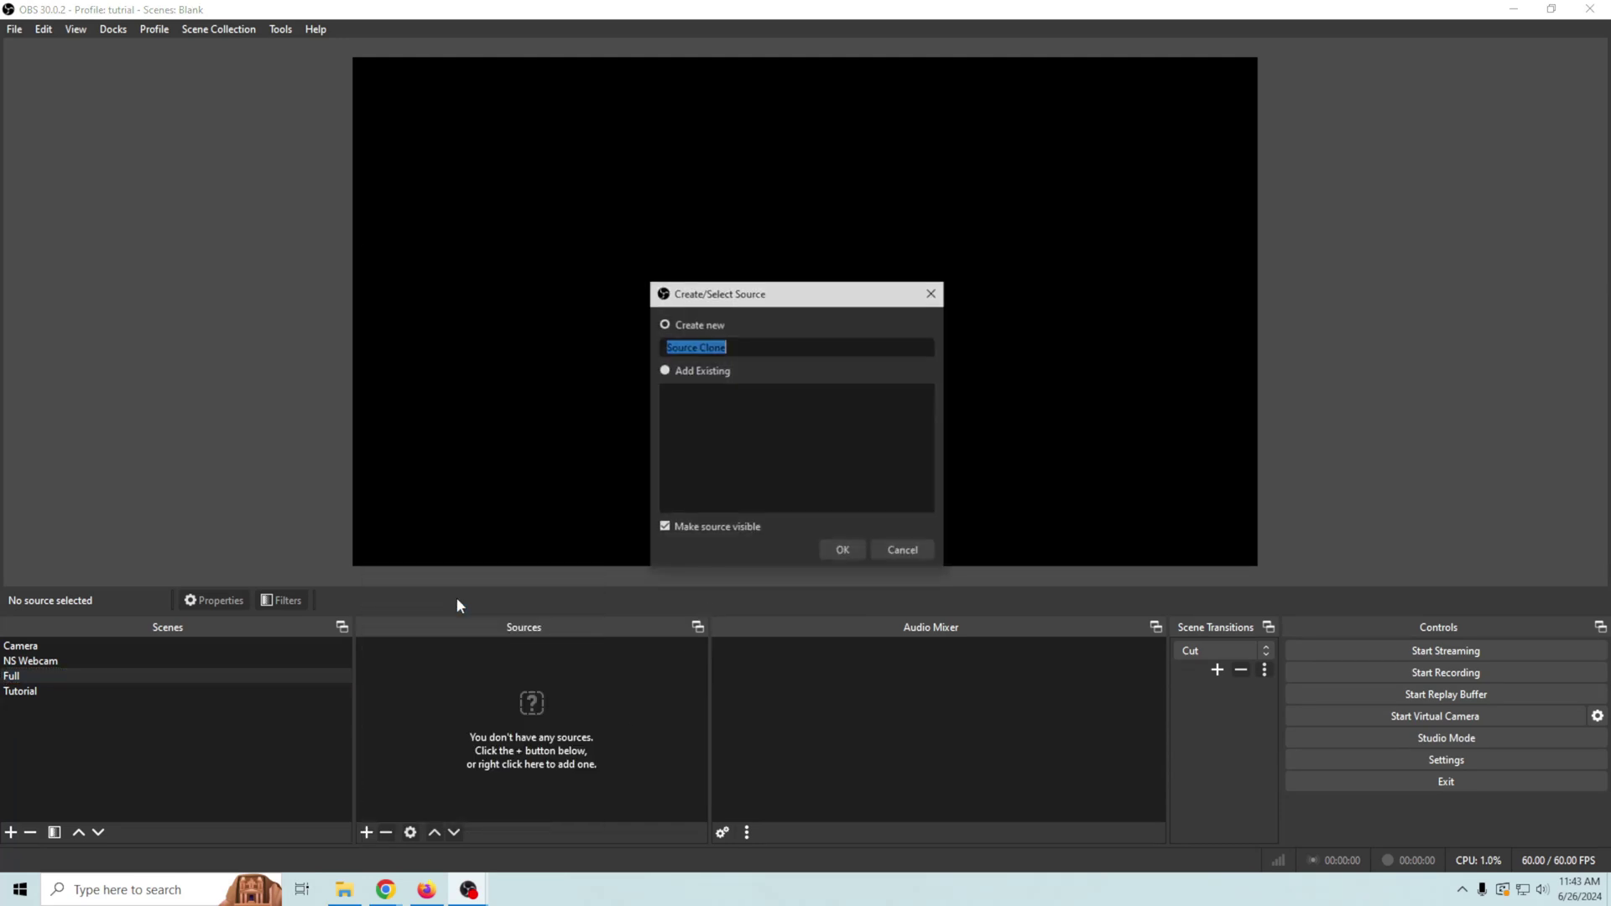
pyautogui.write('Webcam 1')
pyautogui.click(844, 551)
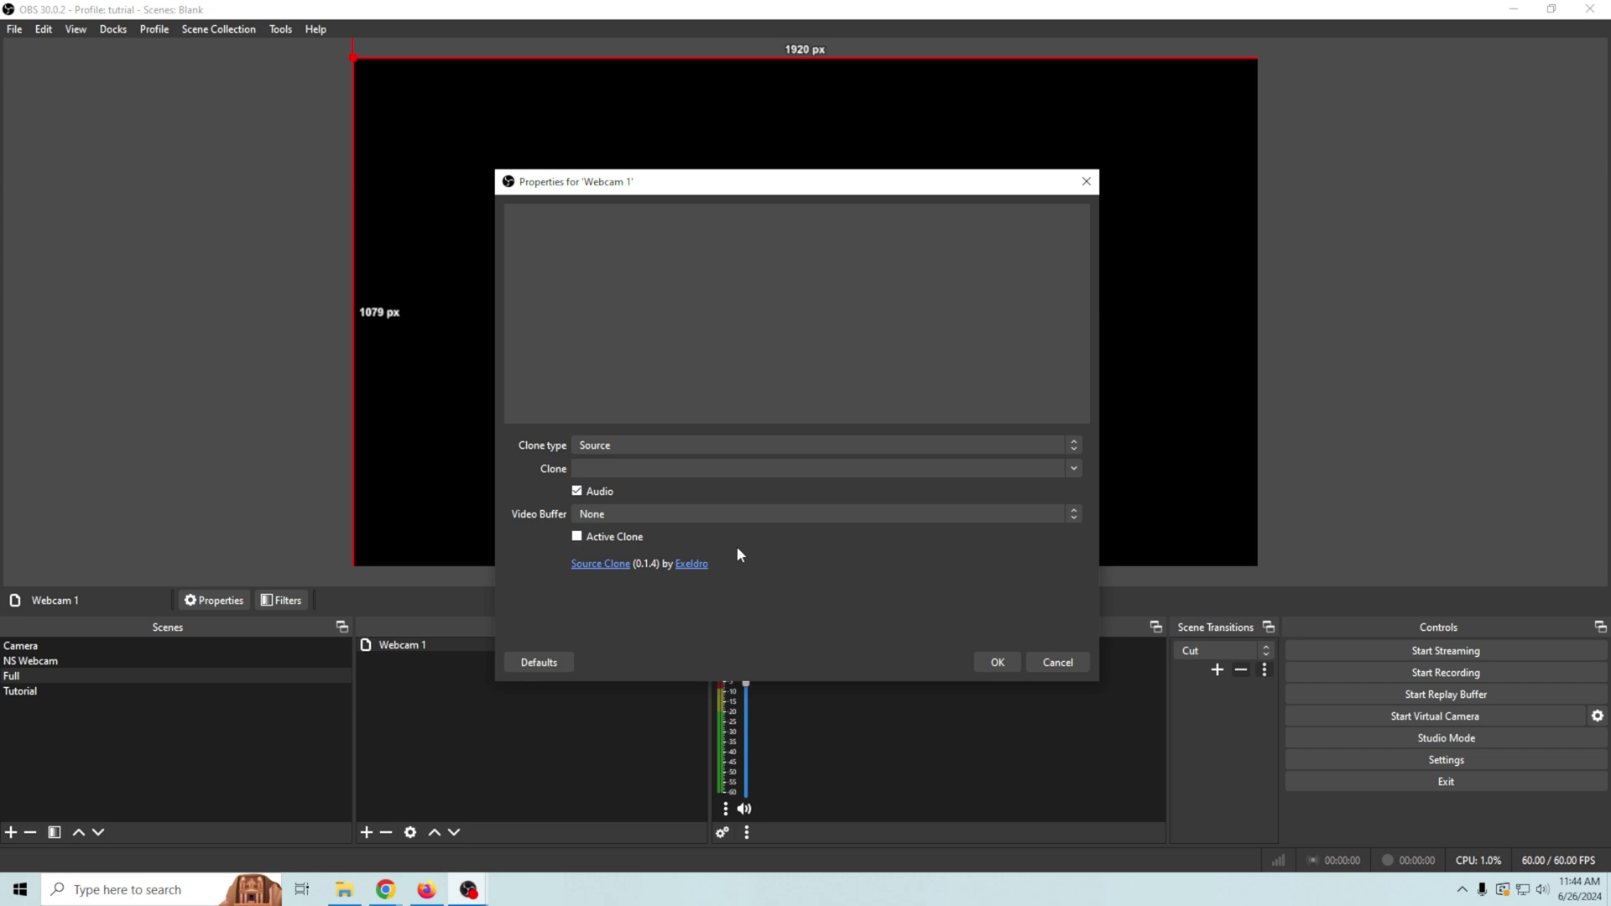
pyautogui.click(666, 445)
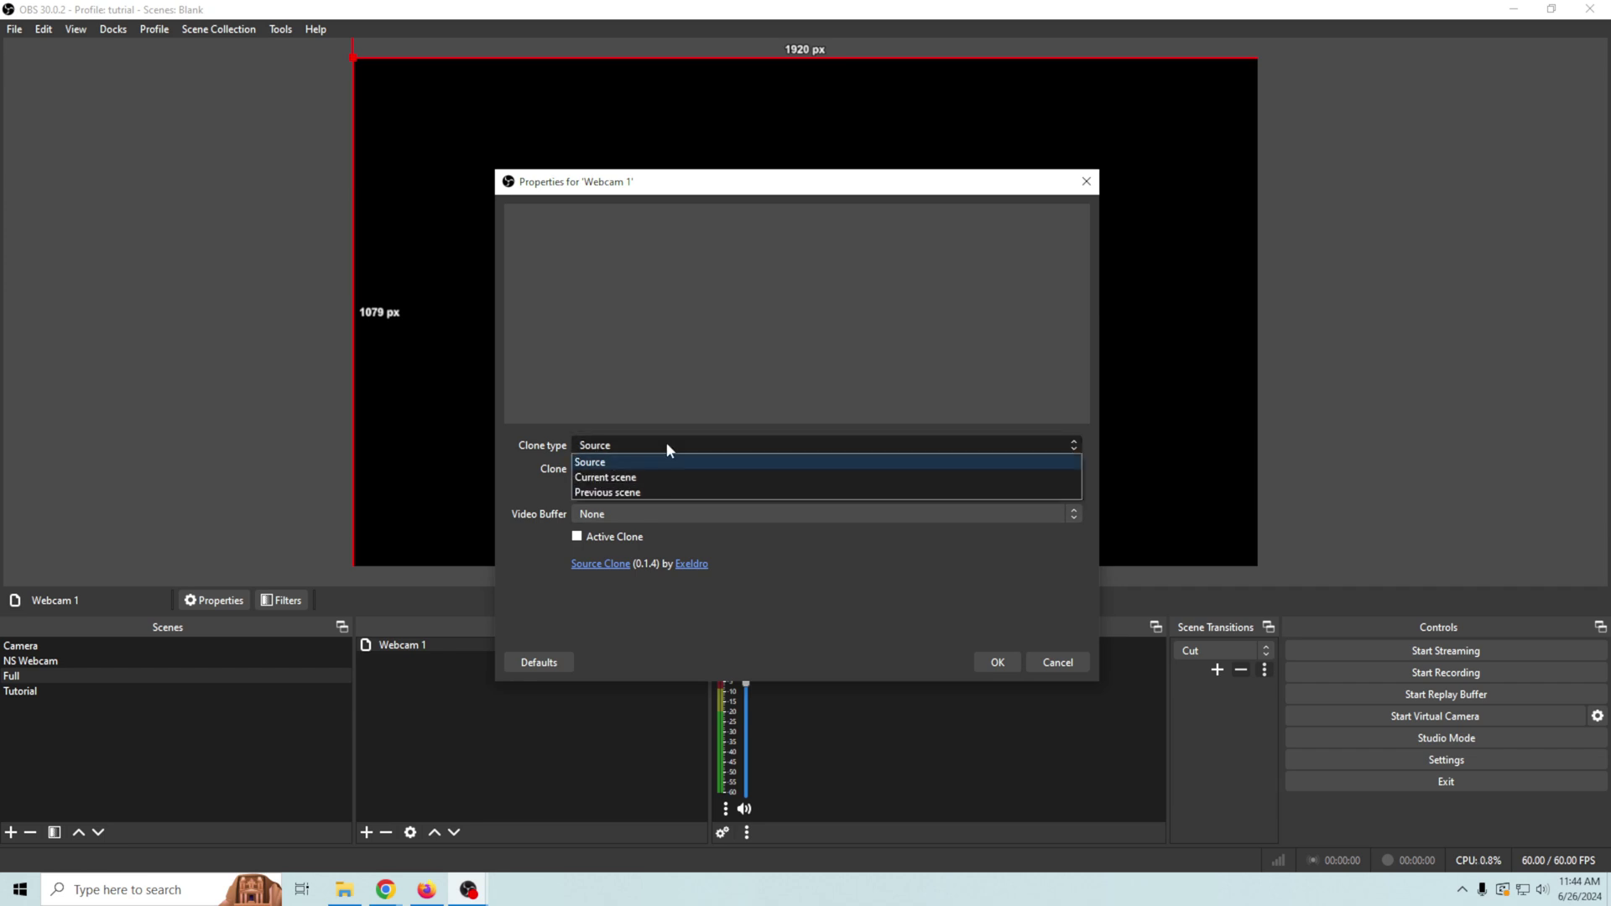
pyautogui.click(585, 391)
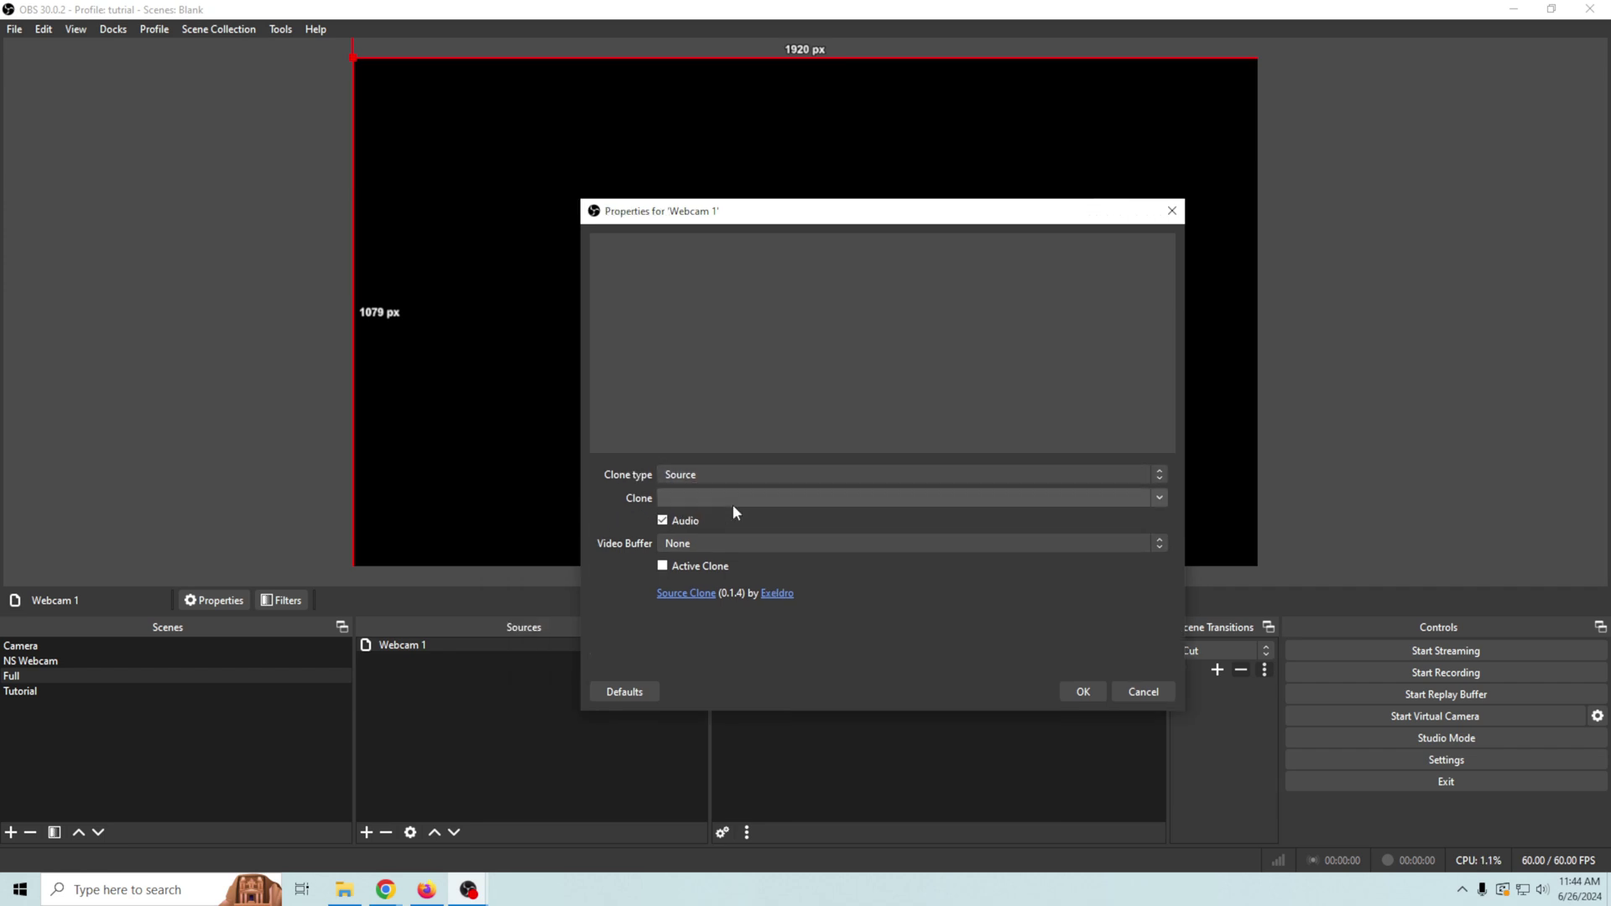
# Make Webcam 1 clone the webcamera source and switch the audio mixer to horizontal layout.
pyautogui.click(1160, 498)
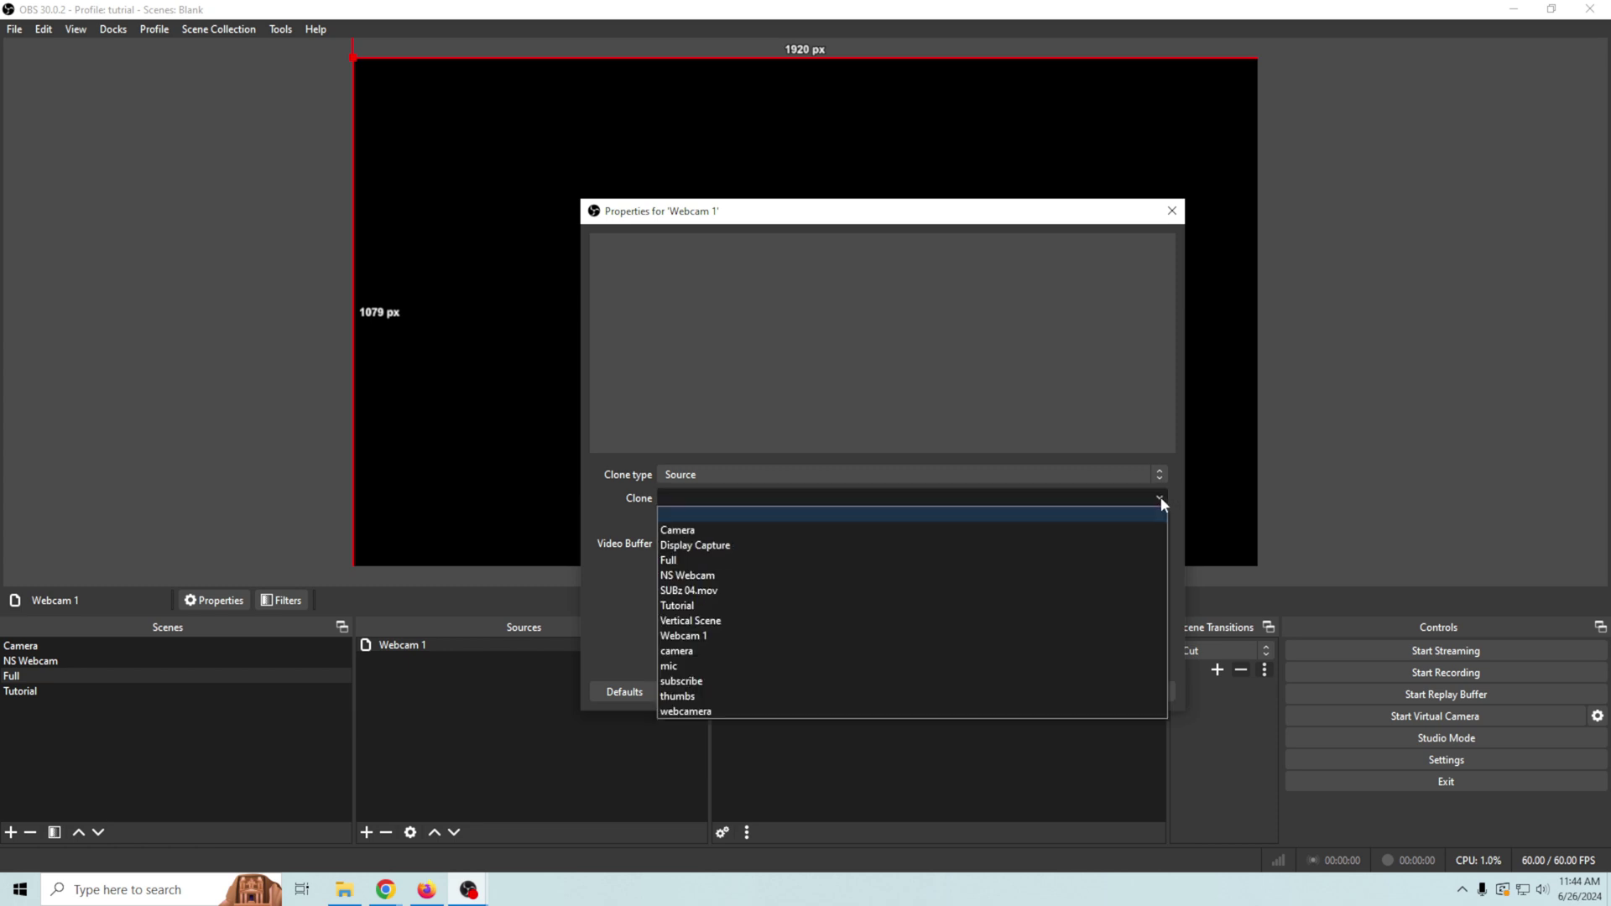
pyautogui.click(722, 709)
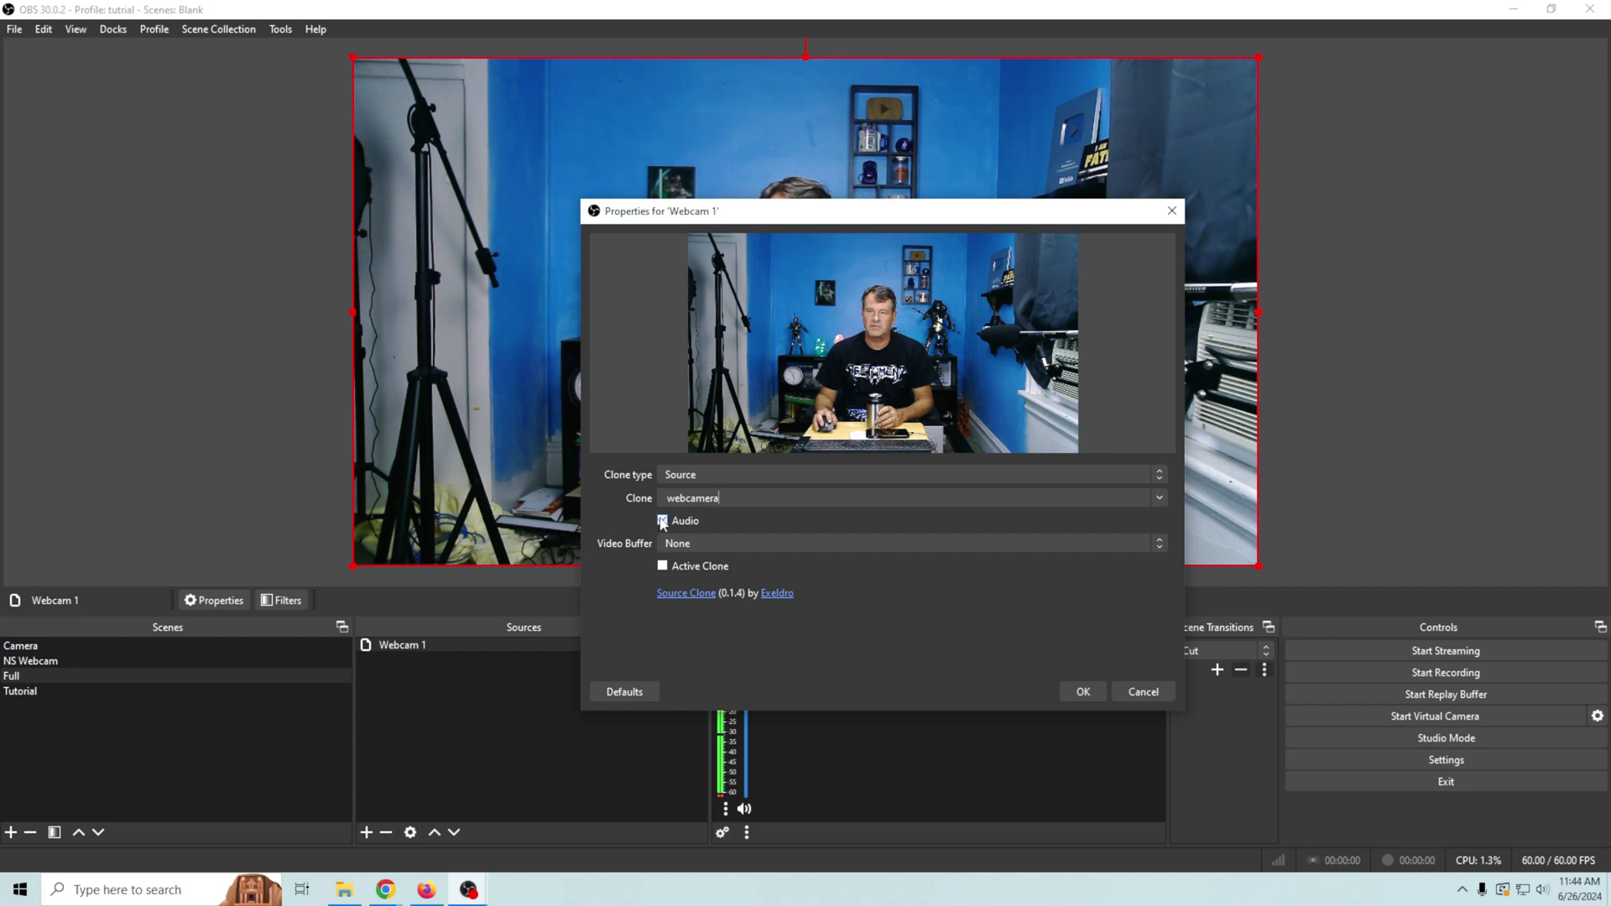
pyautogui.click(1082, 691)
pyautogui.rightClick(761, 730)
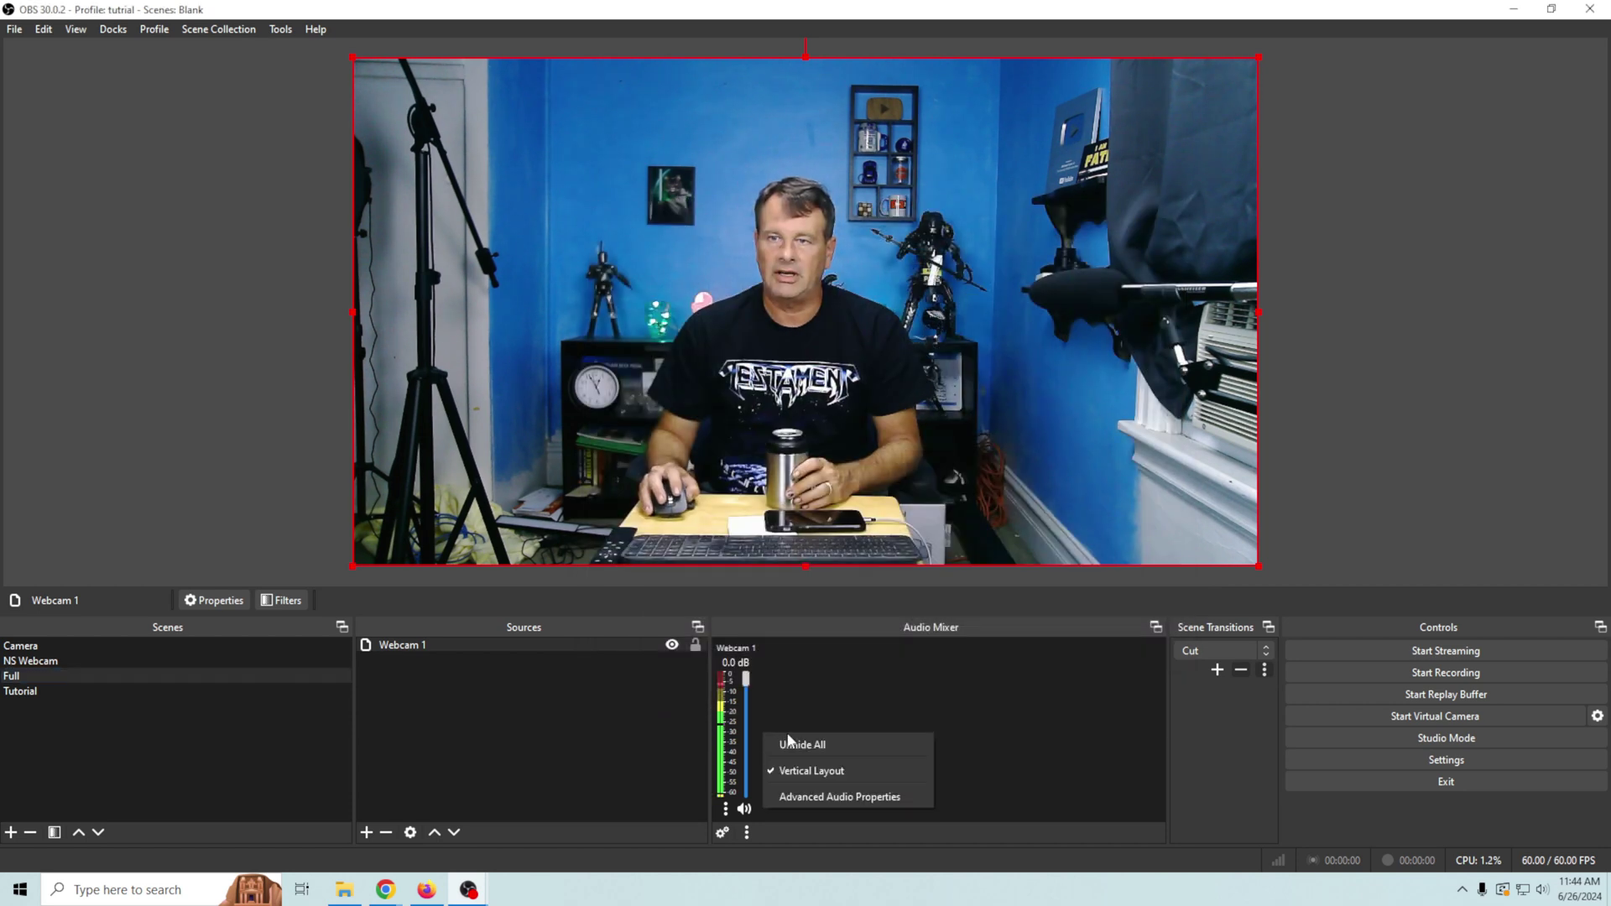
pyautogui.click(805, 770)
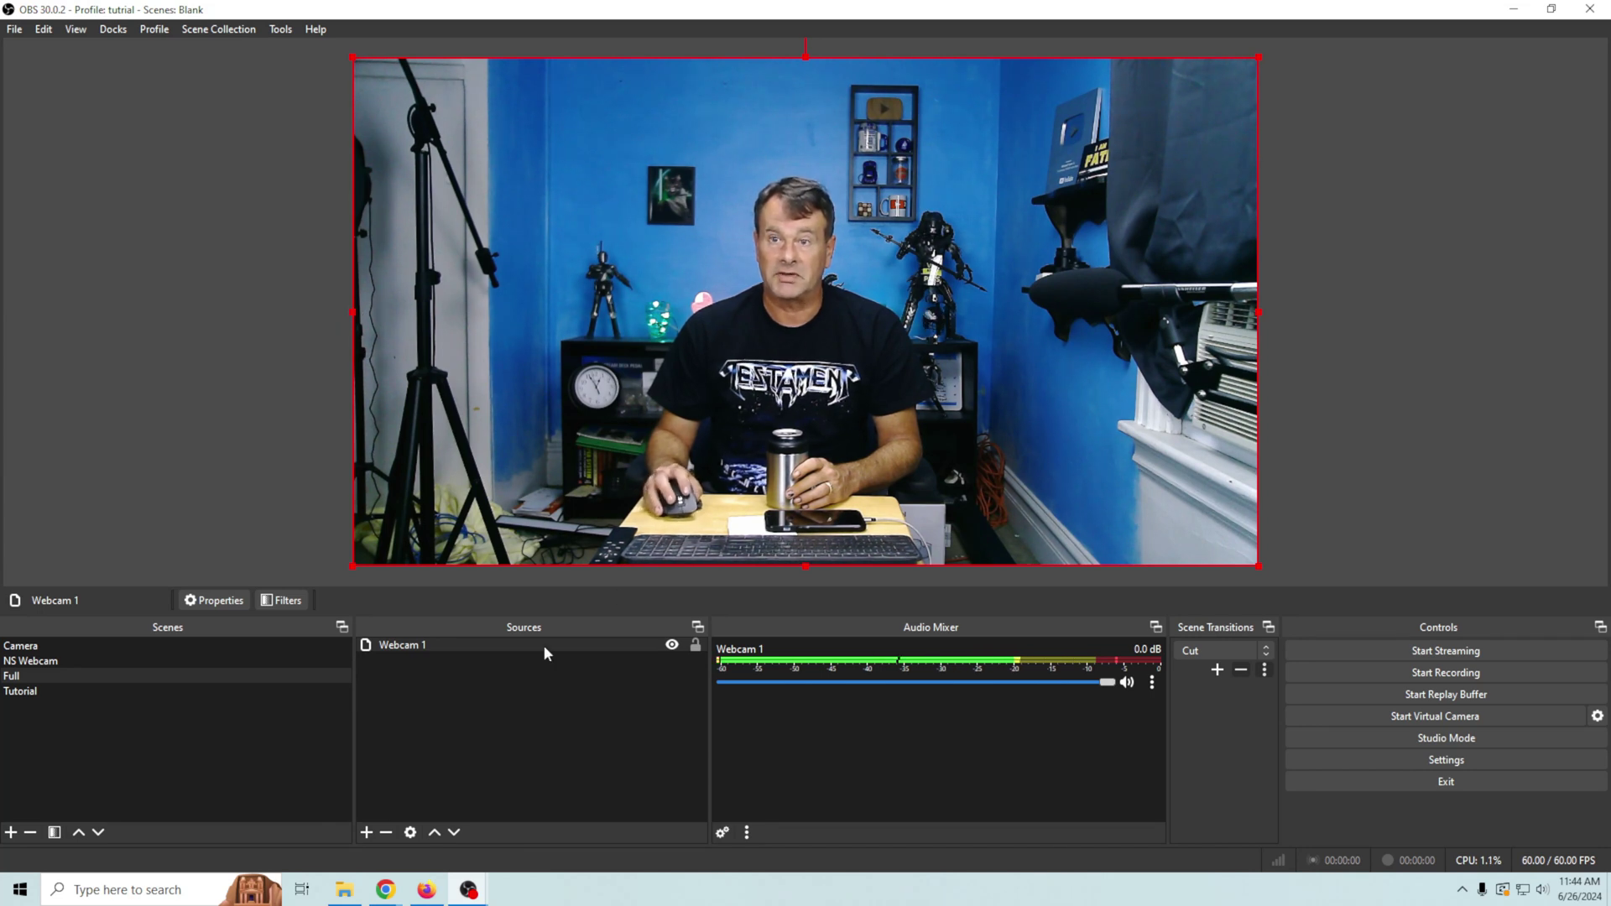
# Add a Source Clone 'Webcam 2' of the webcamera with audio unchecked.
pyautogui.click(366, 832)
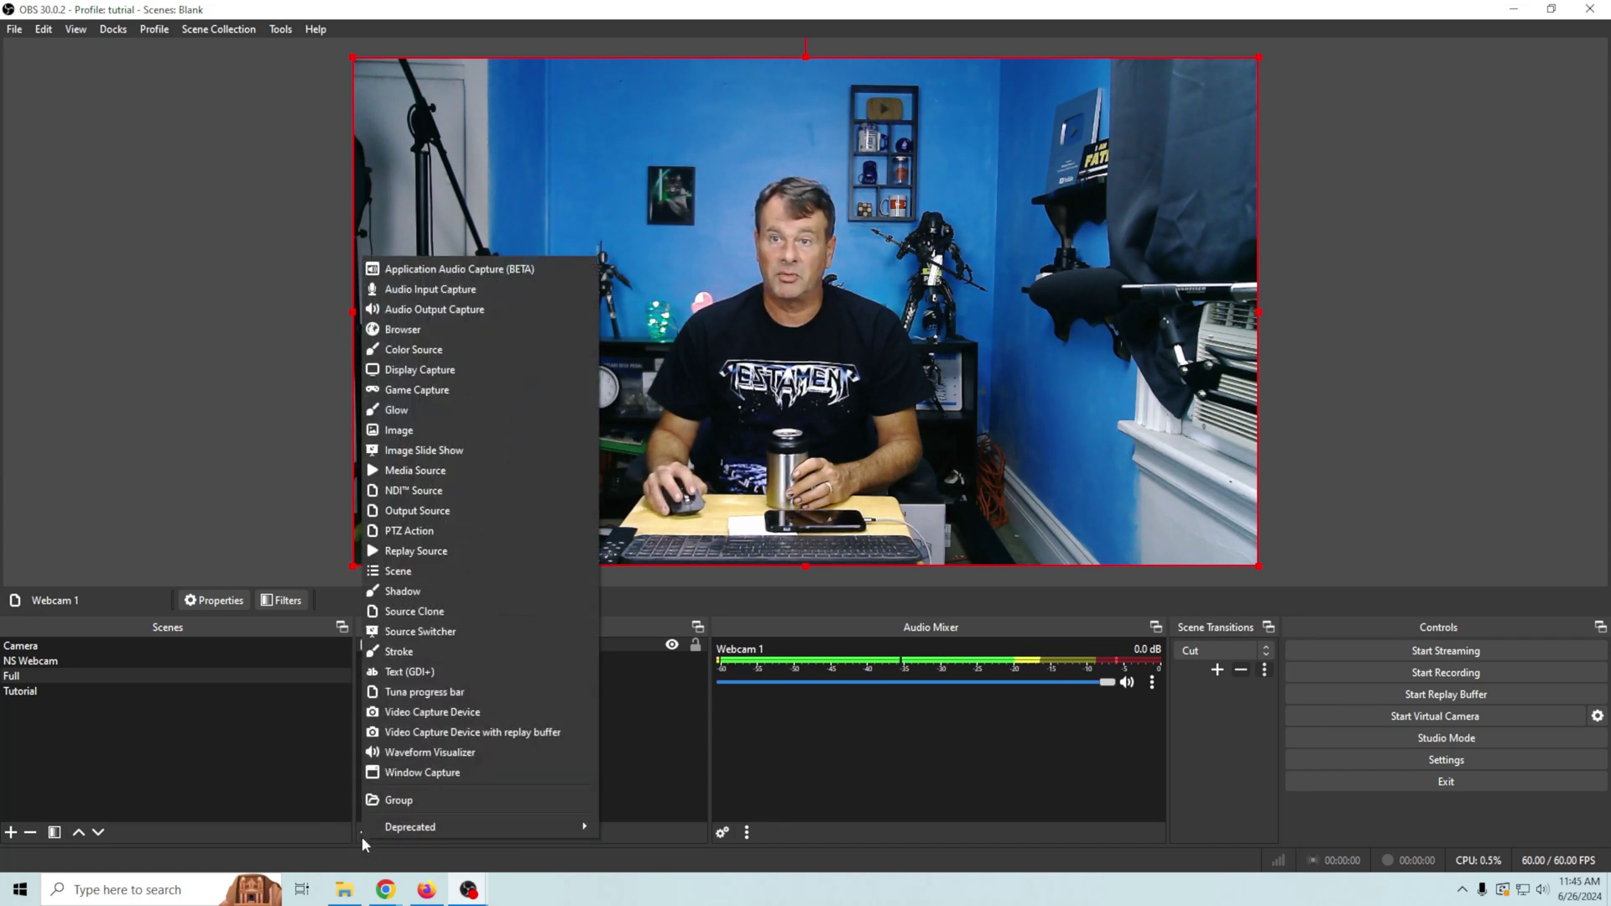
pyautogui.click(443, 610)
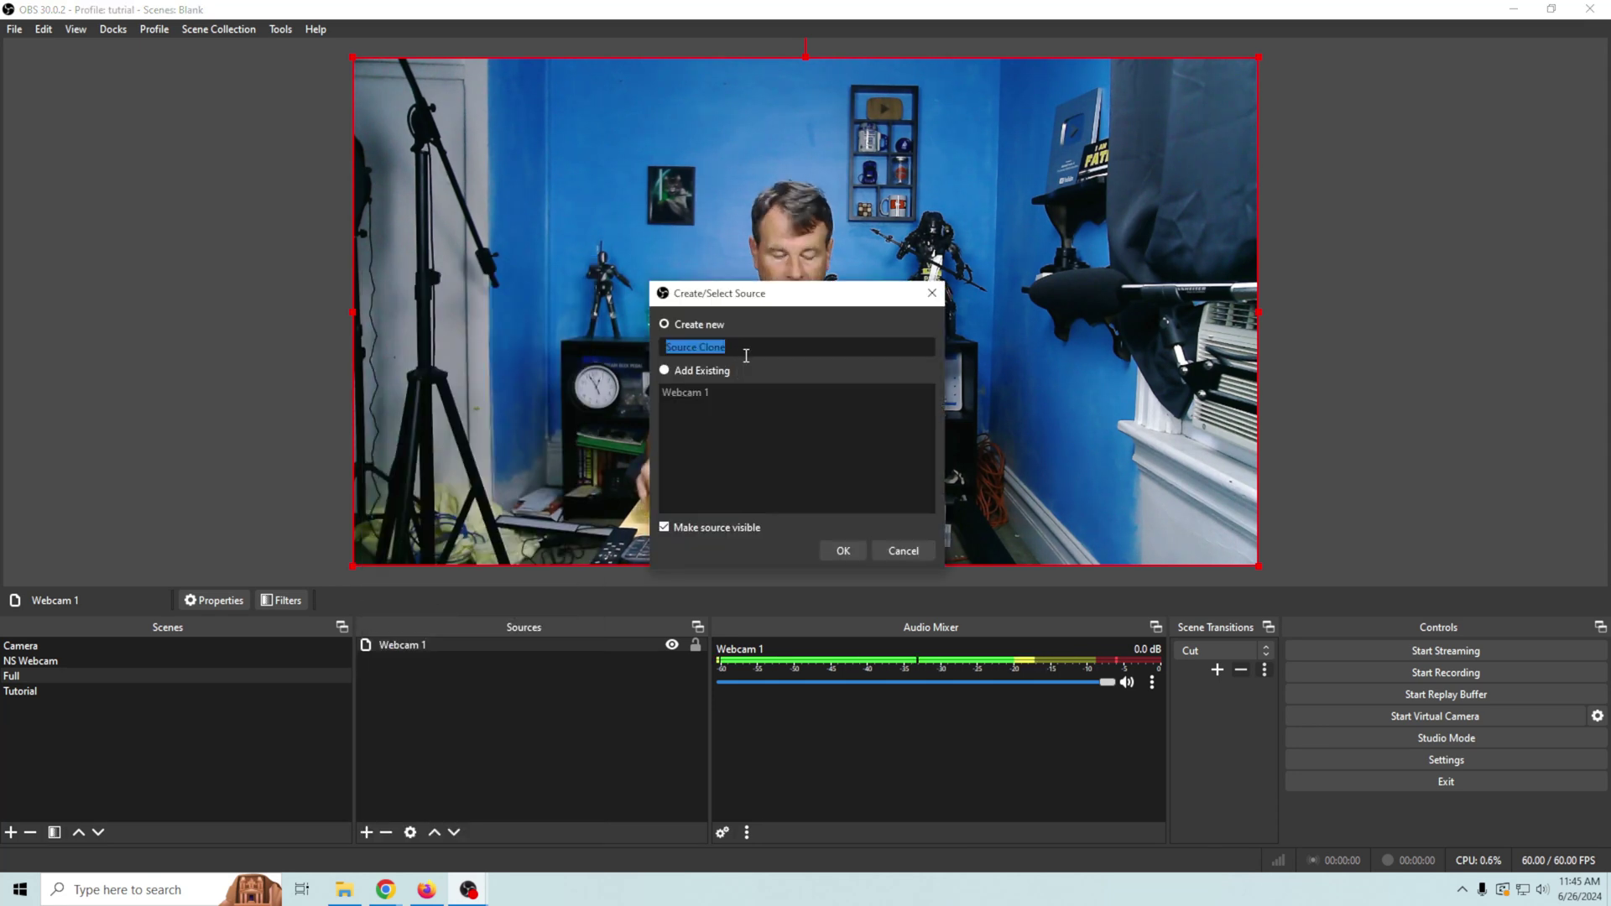
pyautogui.write('W')
pyautogui.write('ebcam 2')
pyautogui.press('Return')
pyautogui.click(918, 468)
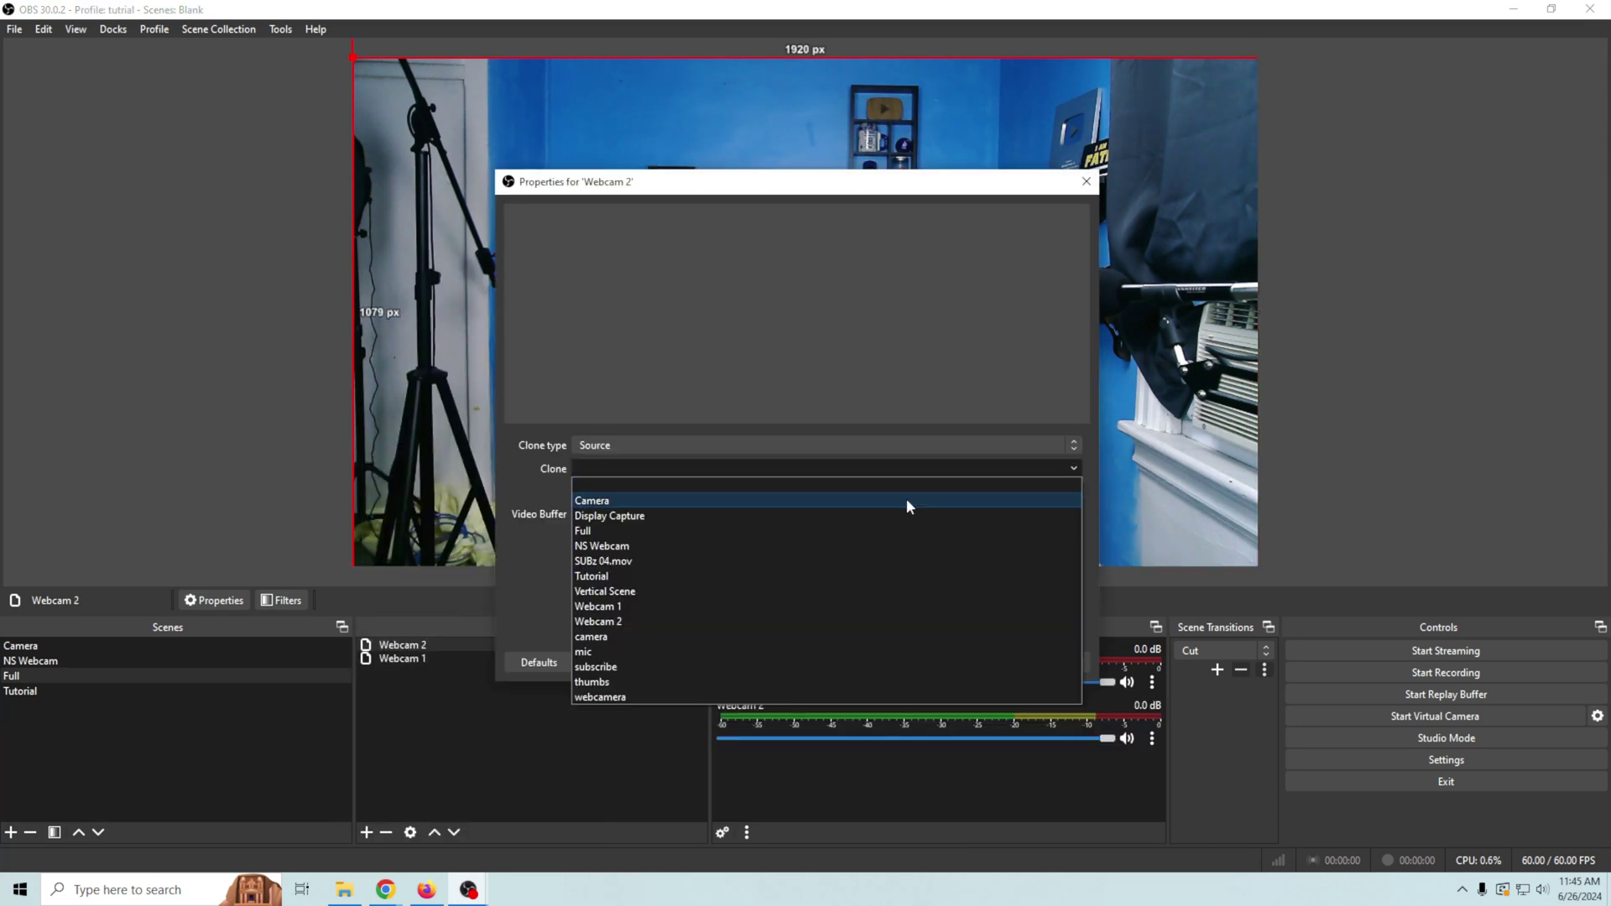
pyautogui.click(752, 697)
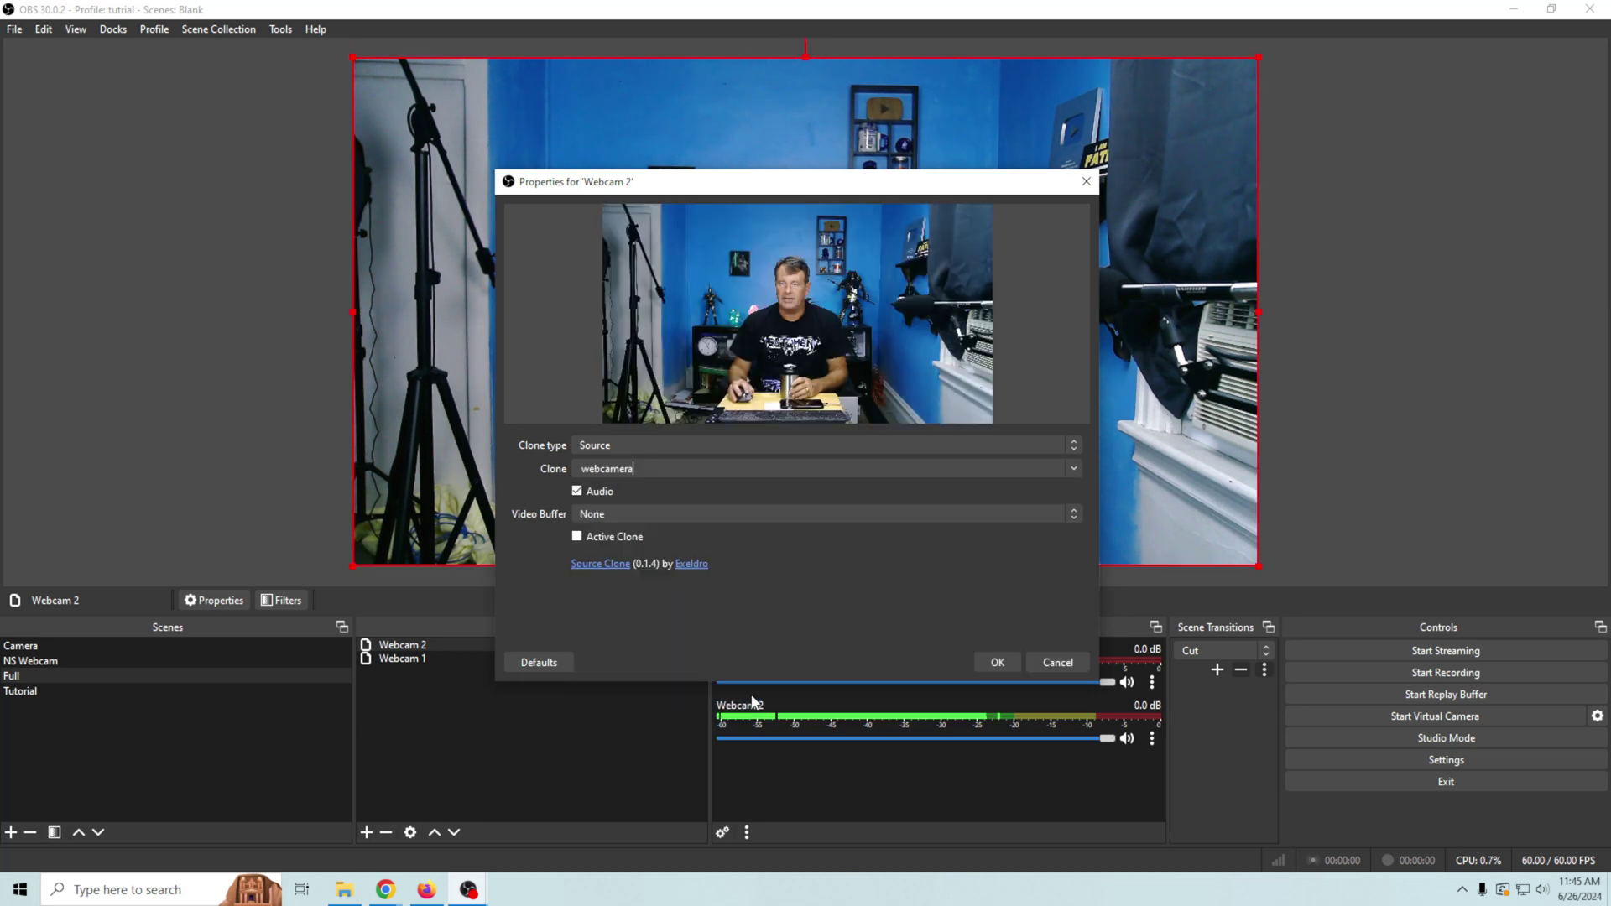
pyautogui.click(577, 492)
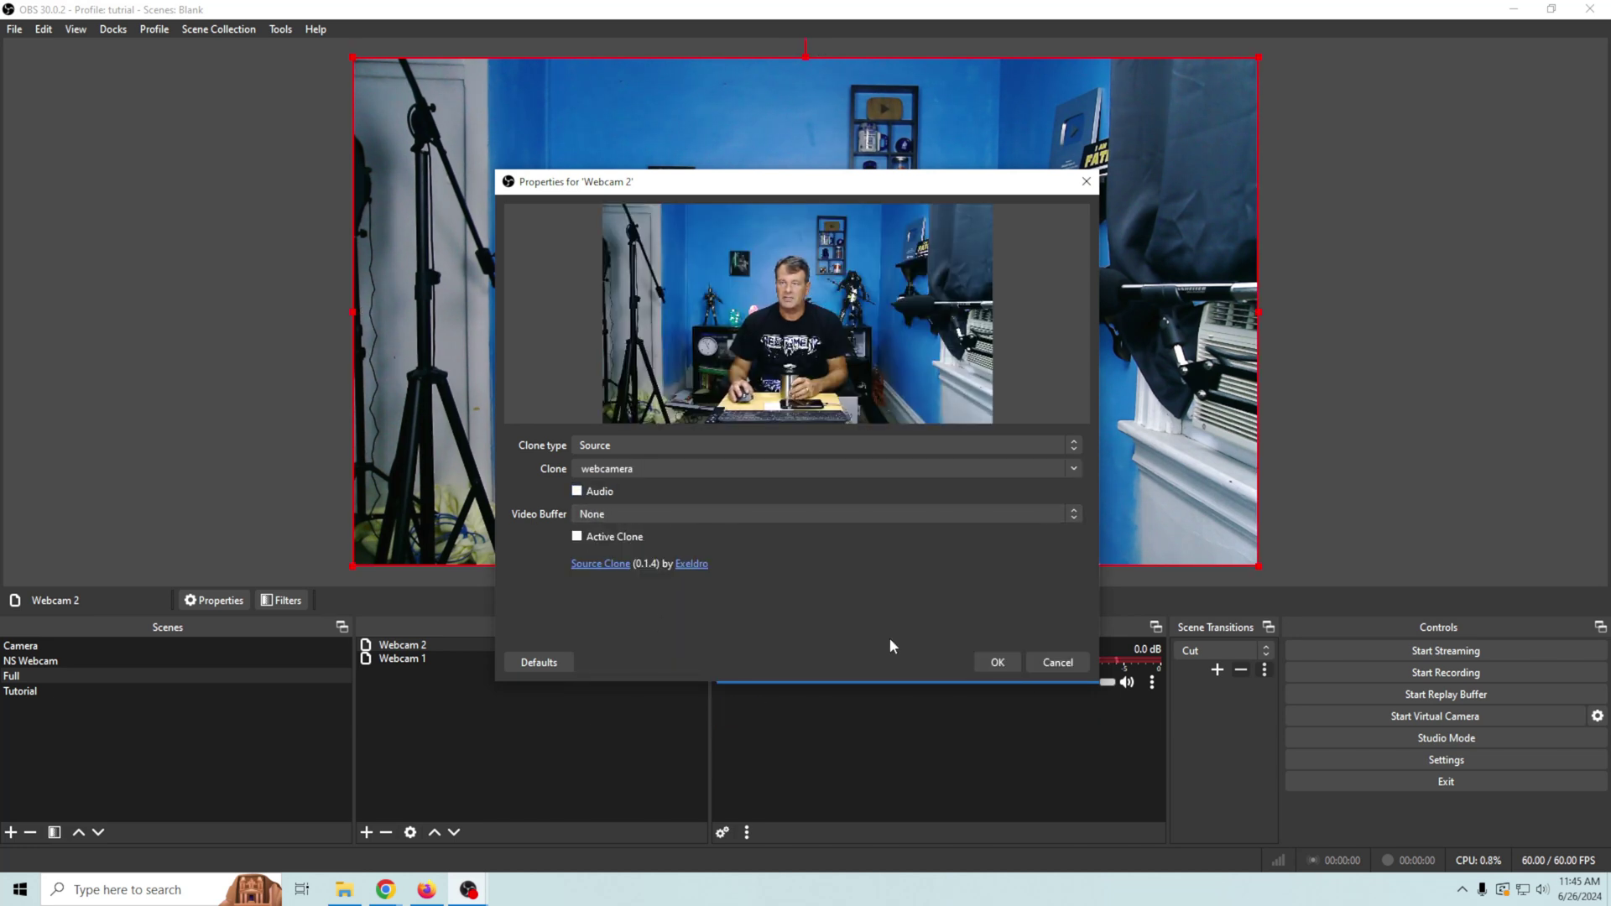
pyautogui.click(995, 662)
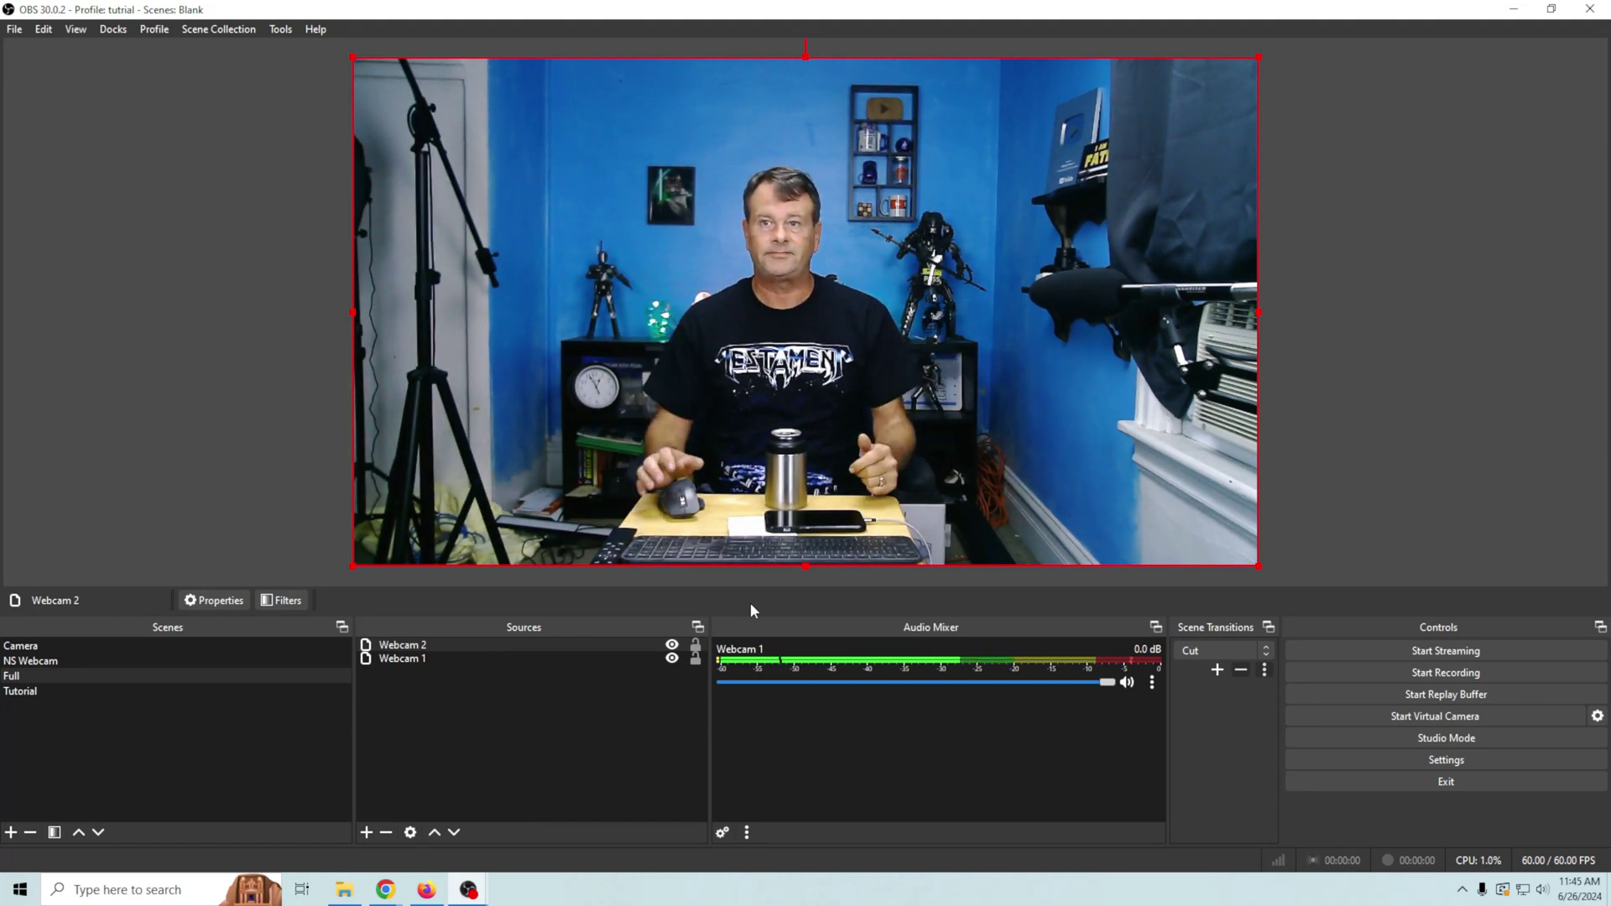
# Stretch both webcam clones together toward the canvas width.
pyautogui.keyDown('shift'); pyautogui.click(430, 656); pyautogui.keyUp('shift')
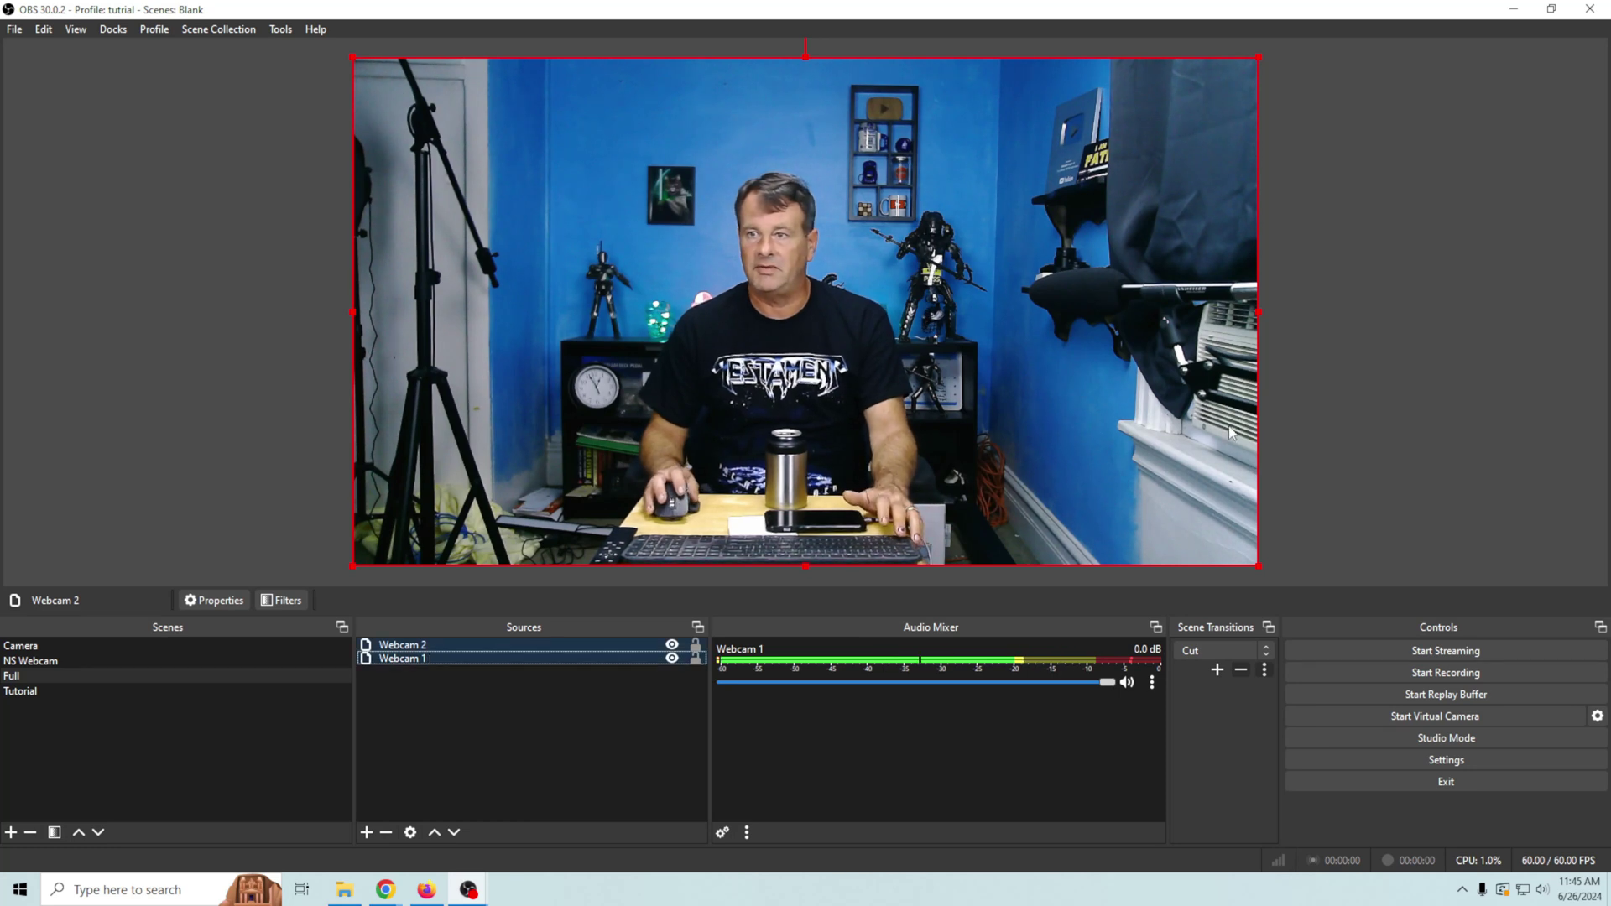
pyautogui.moveTo(1257, 312); pyautogui.dragTo(1604, 367)
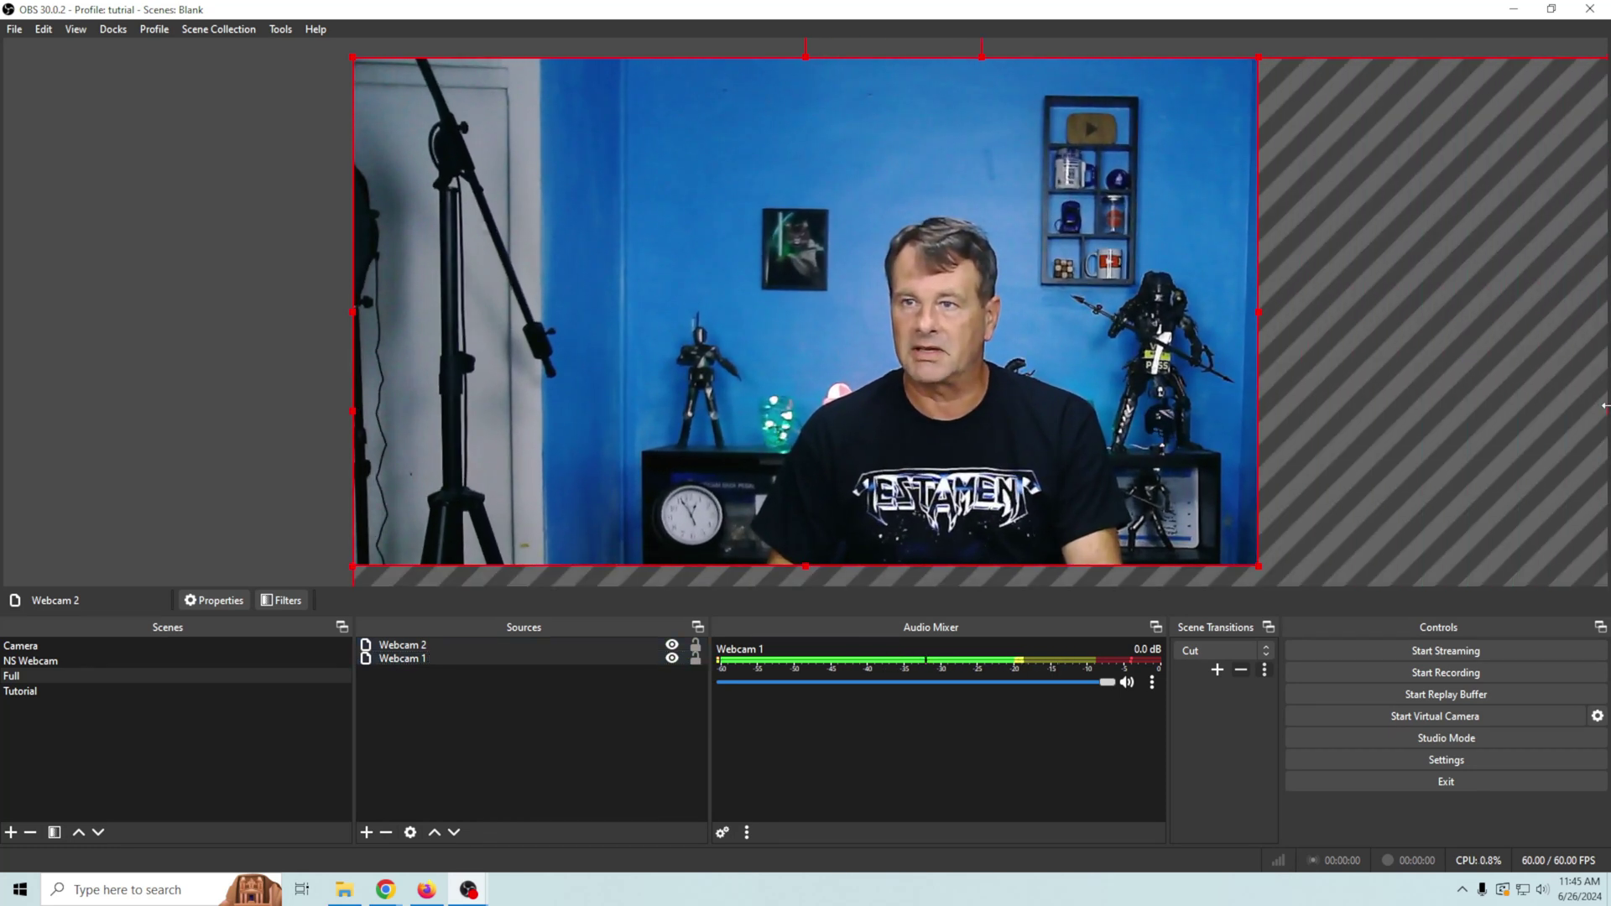
pyautogui.moveTo(1069, 357); pyautogui.dragTo(760, 337)
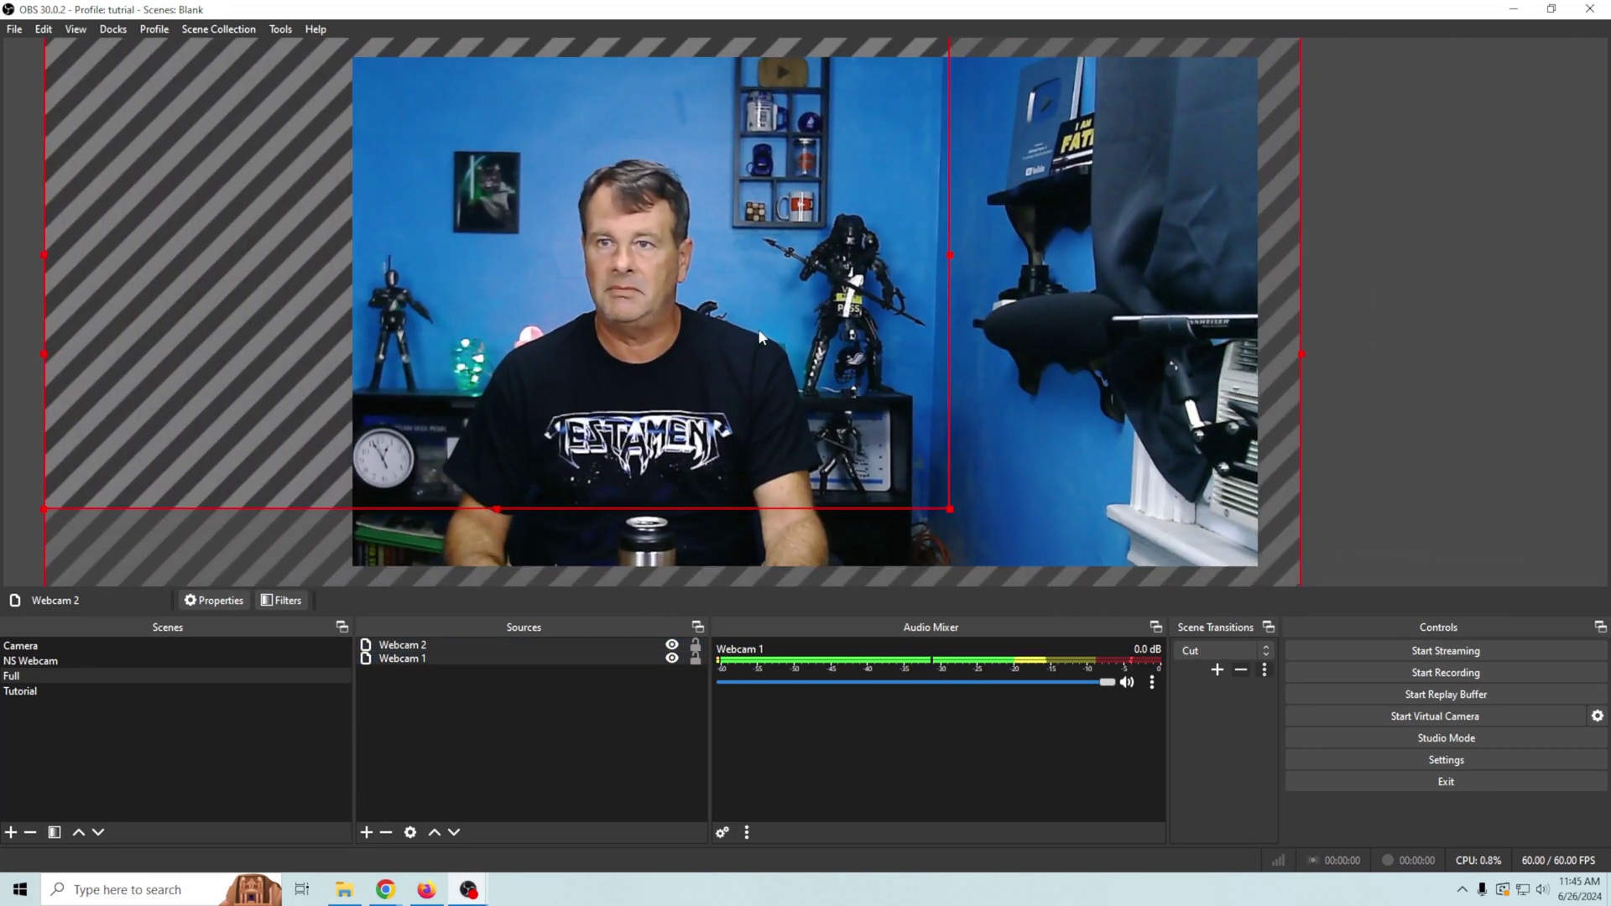
pyautogui.moveTo(1300, 353); pyautogui.dragTo(1606, 355)
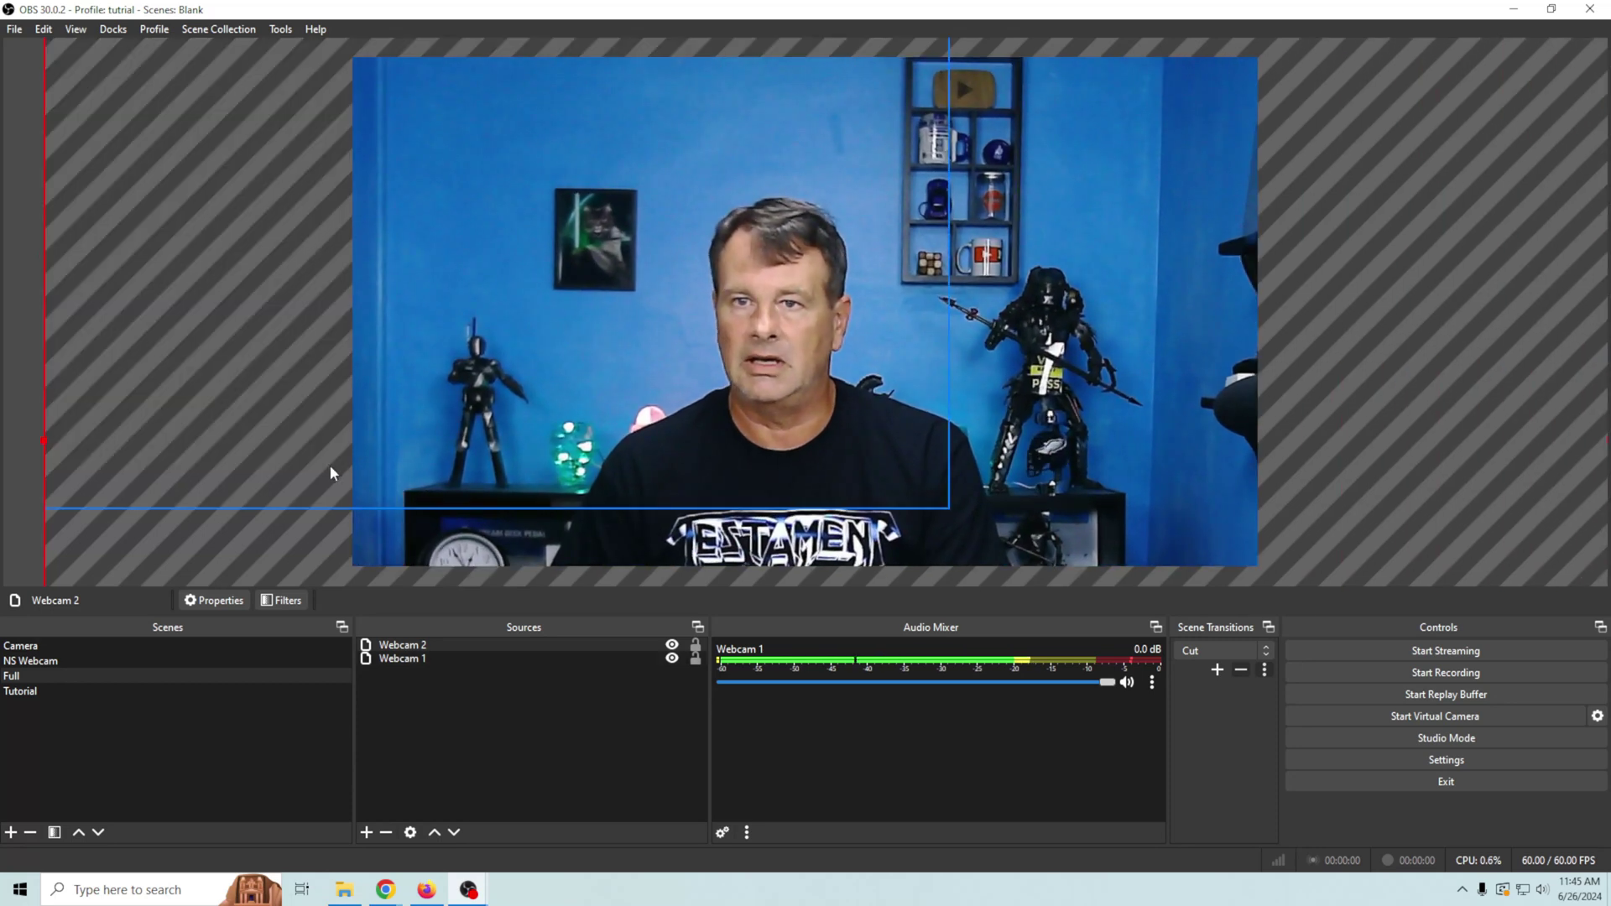
# Resize and align Webcam 2 to the canvas edges.
pyautogui.click(279, 461)
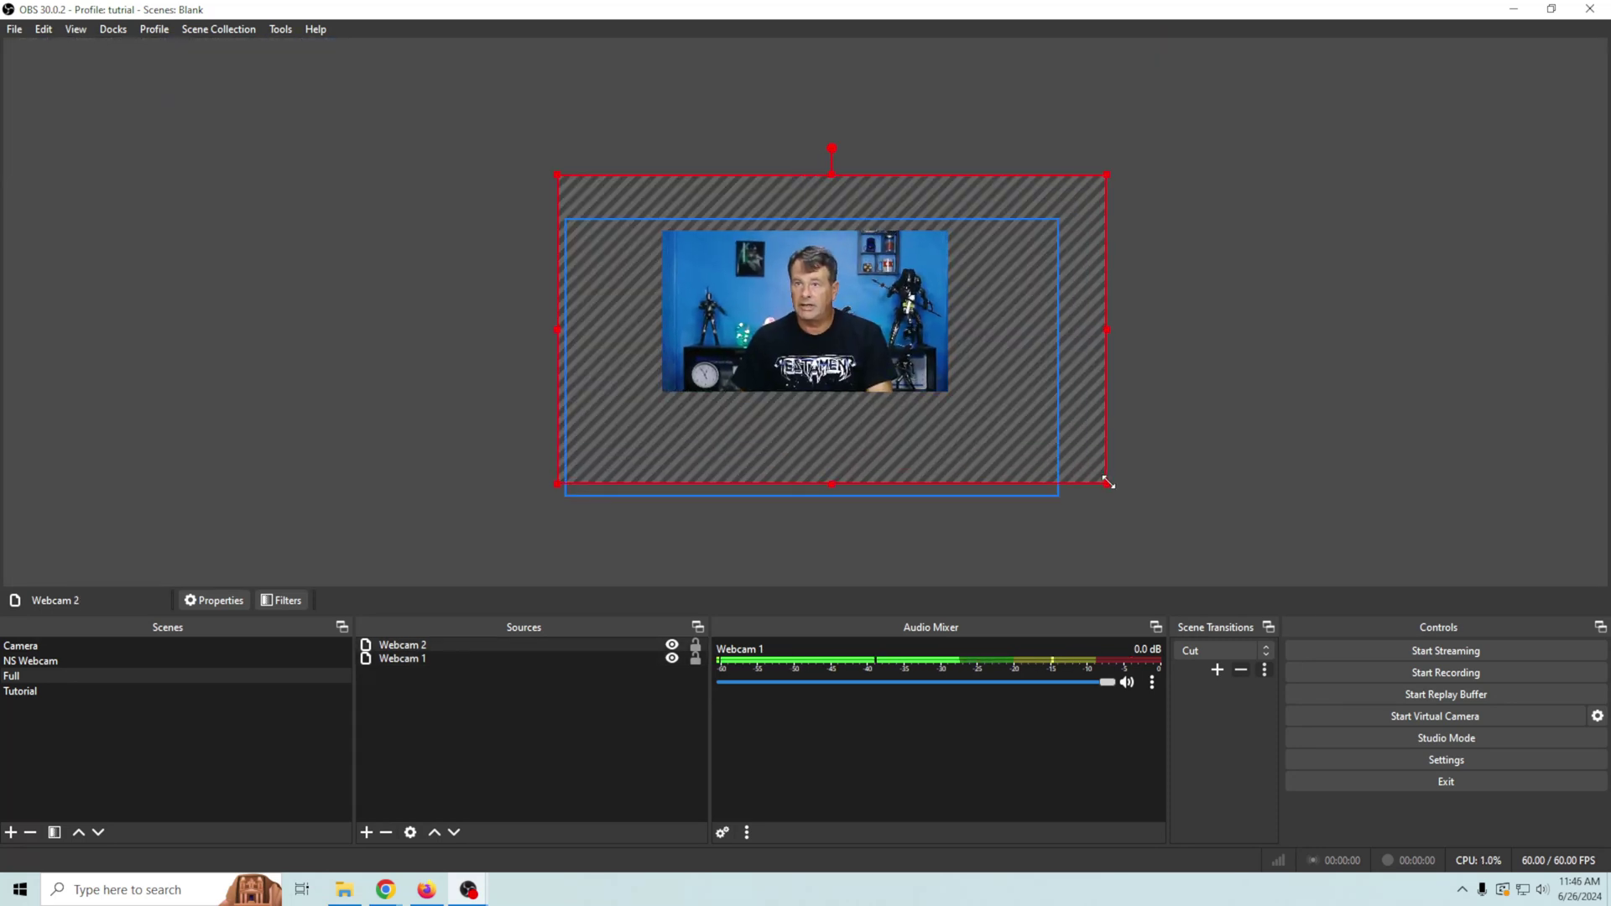
pyautogui.moveTo(1108, 483); pyautogui.dragTo(1143, 501)
pyautogui.moveTo(862, 358); pyautogui.dragTo(836, 336)
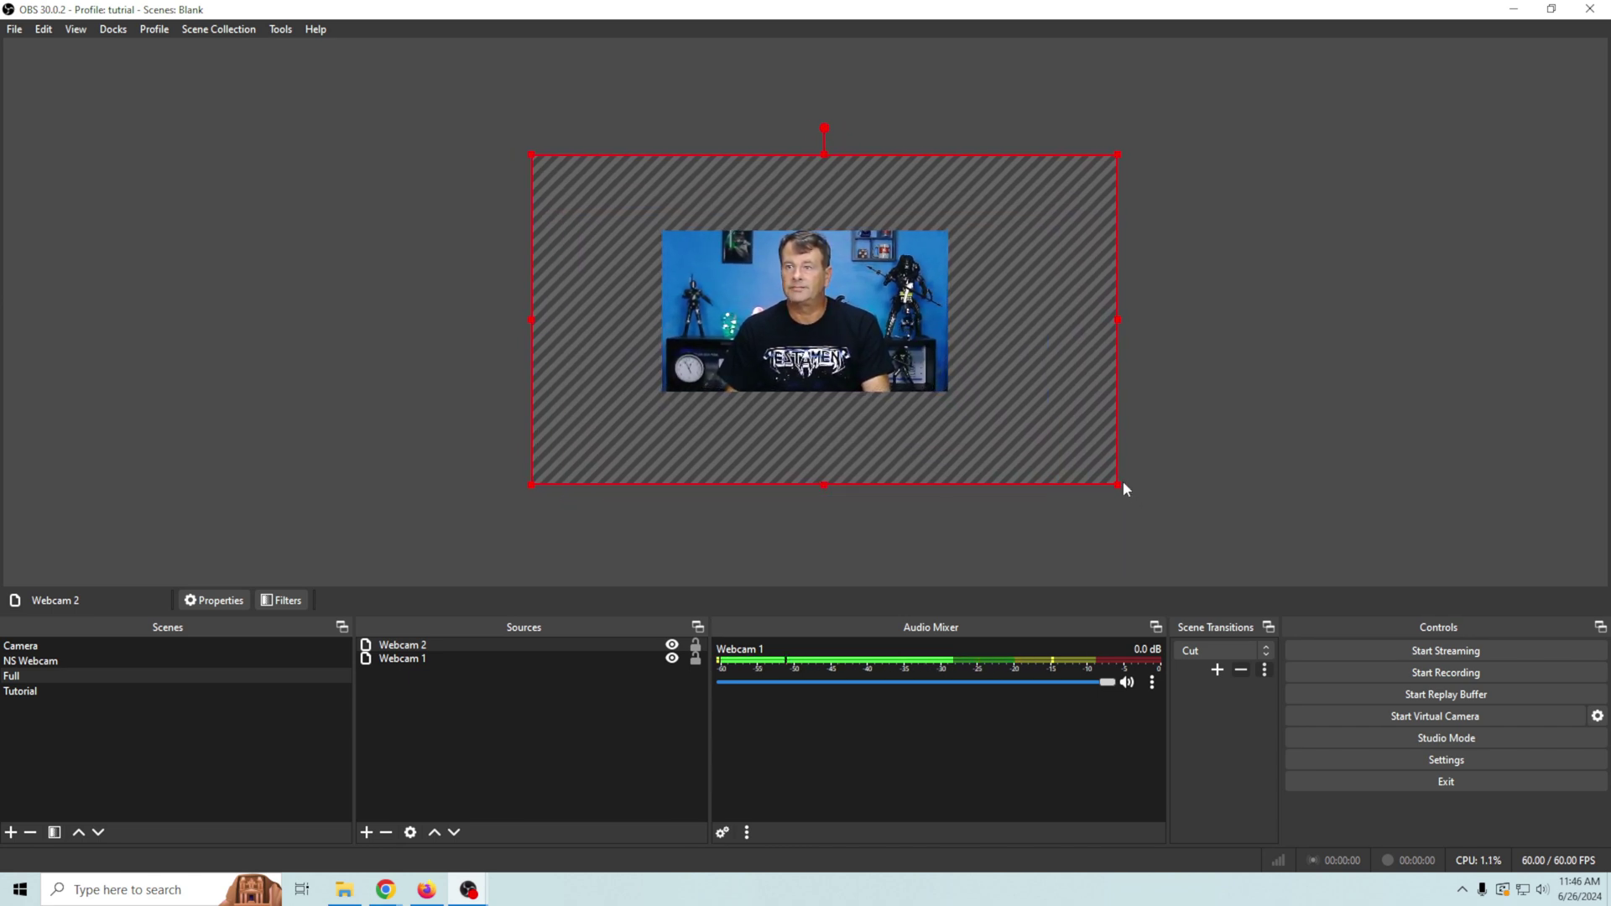
pyautogui.moveTo(1117, 484); pyautogui.dragTo(1133, 485)
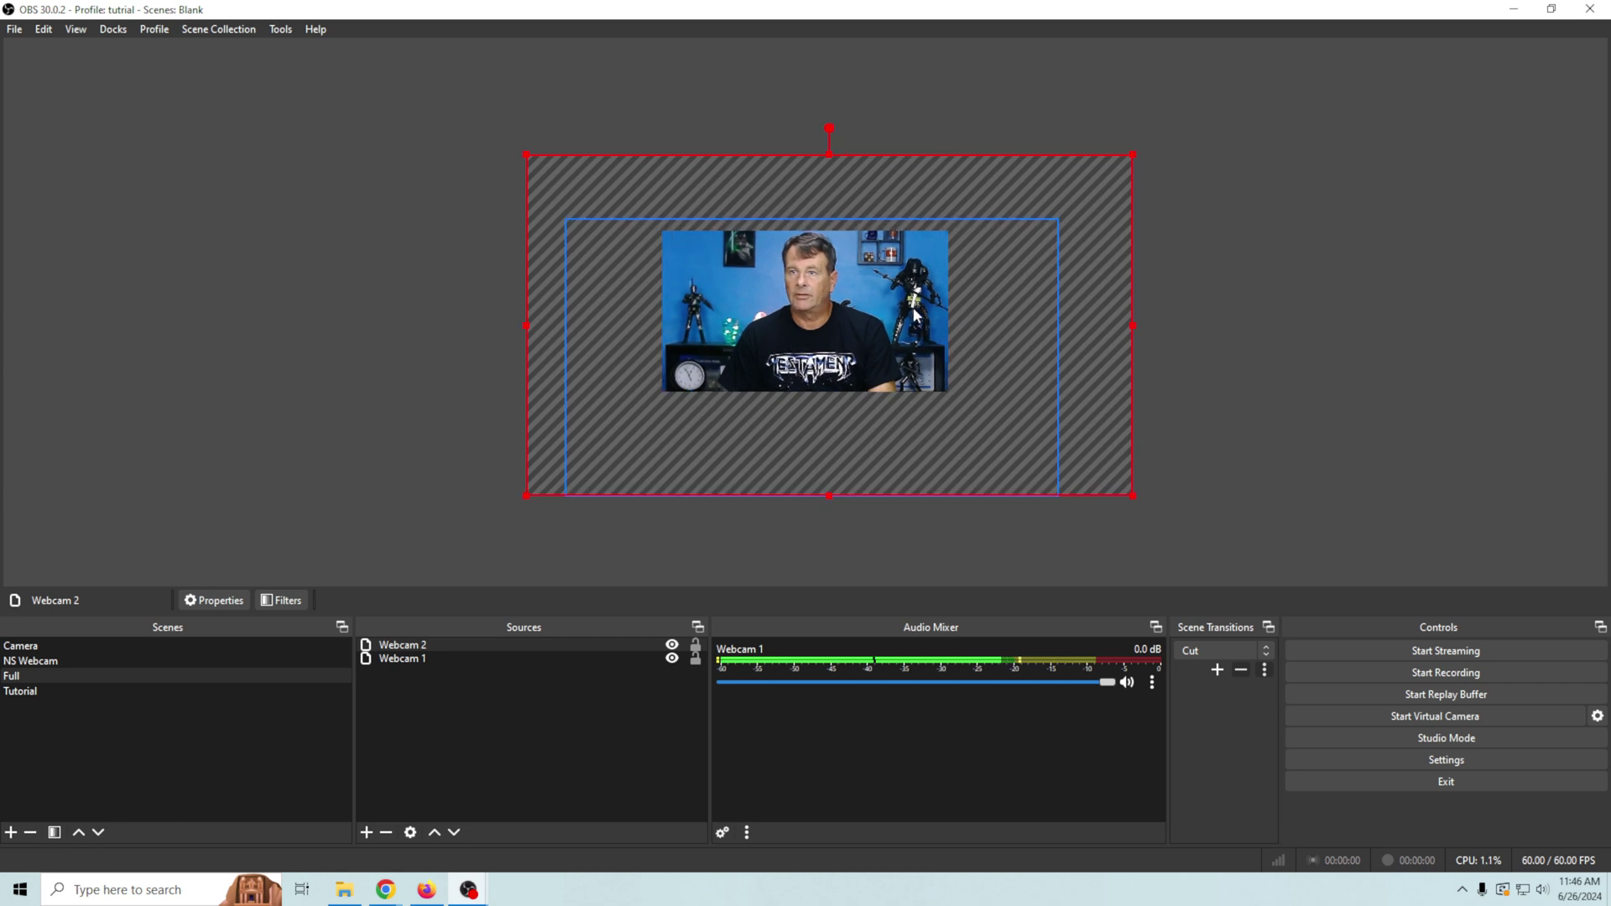
# Resize and align Webcam 1 to the canvas edges, matching Webcam 2's corner.
pyautogui.click(977, 315)
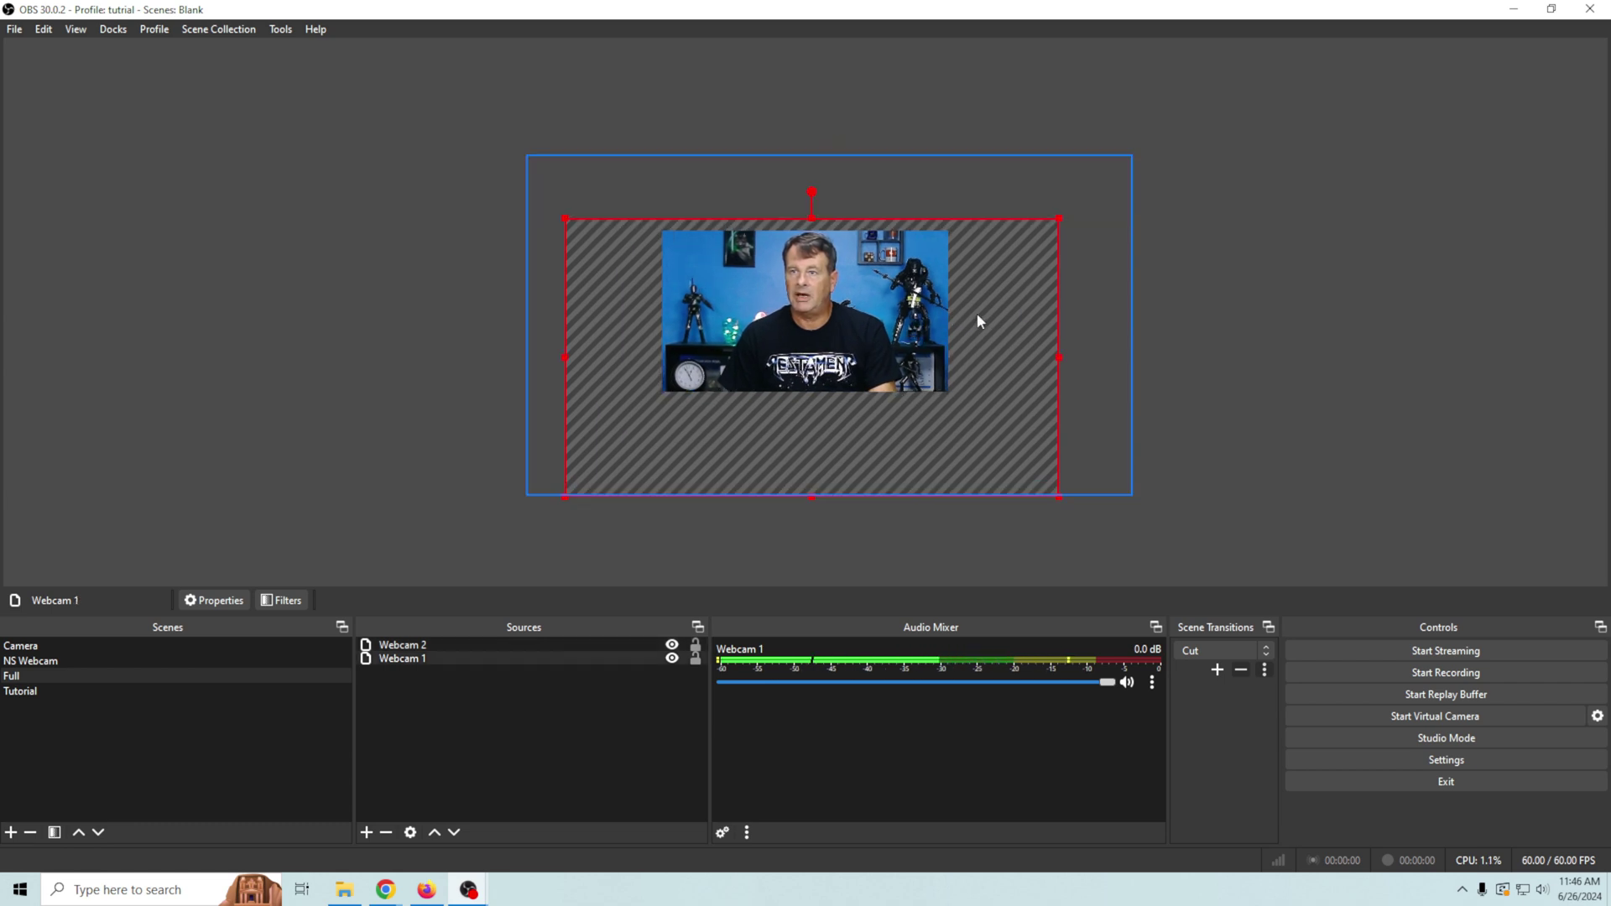
pyautogui.moveTo(1060, 221); pyautogui.dragTo(1169, 171)
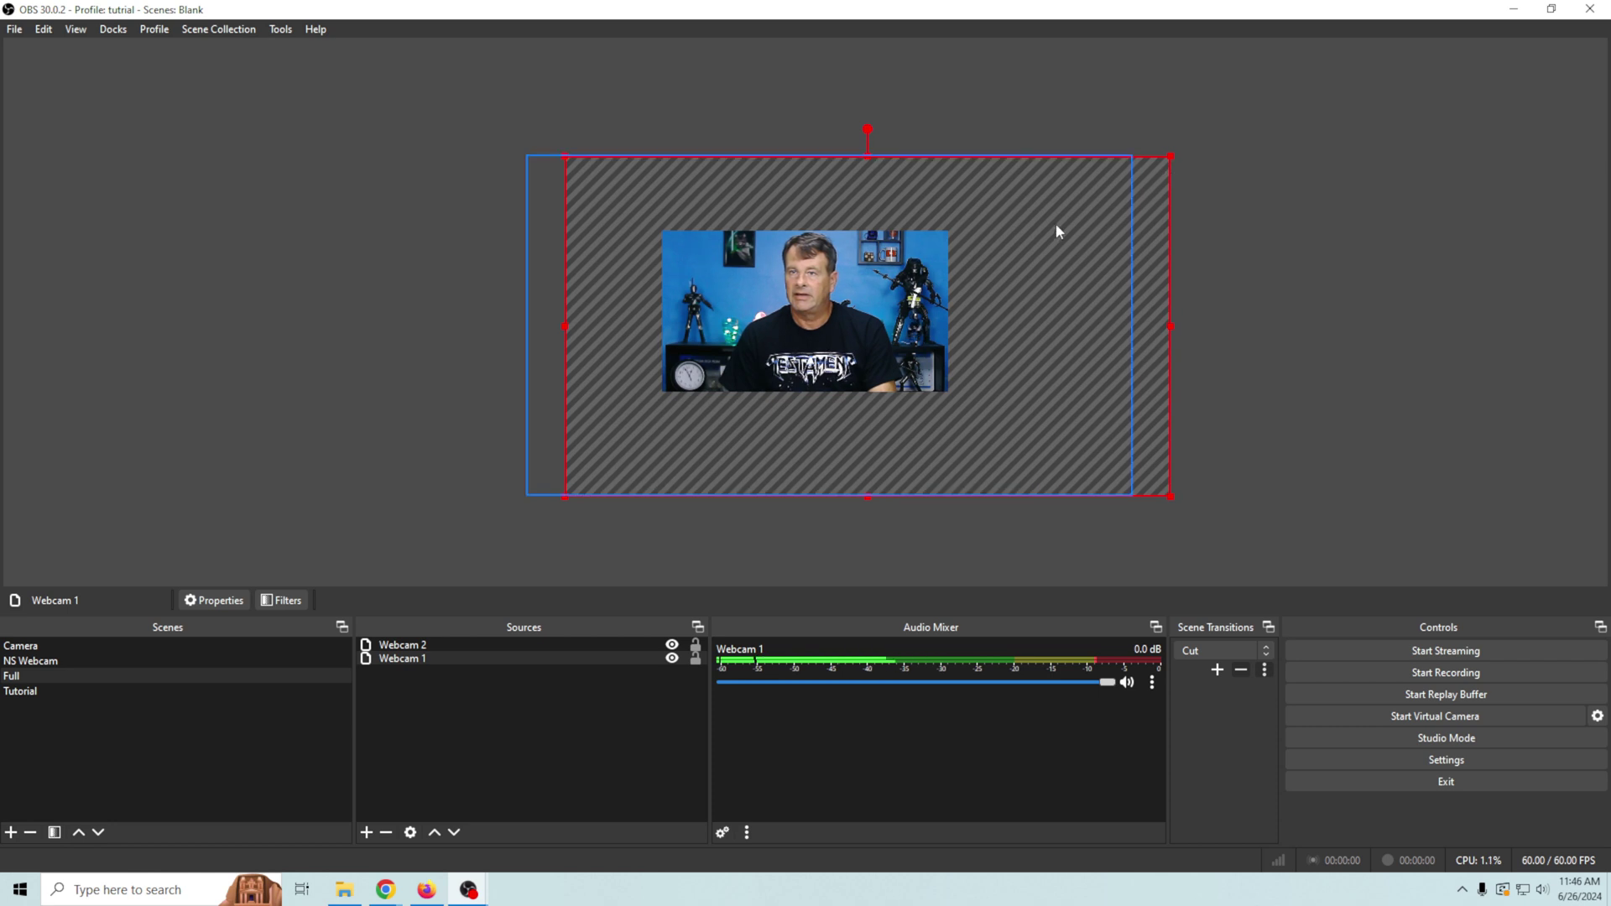
pyautogui.moveTo(1005, 354); pyautogui.dragTo(970, 353)
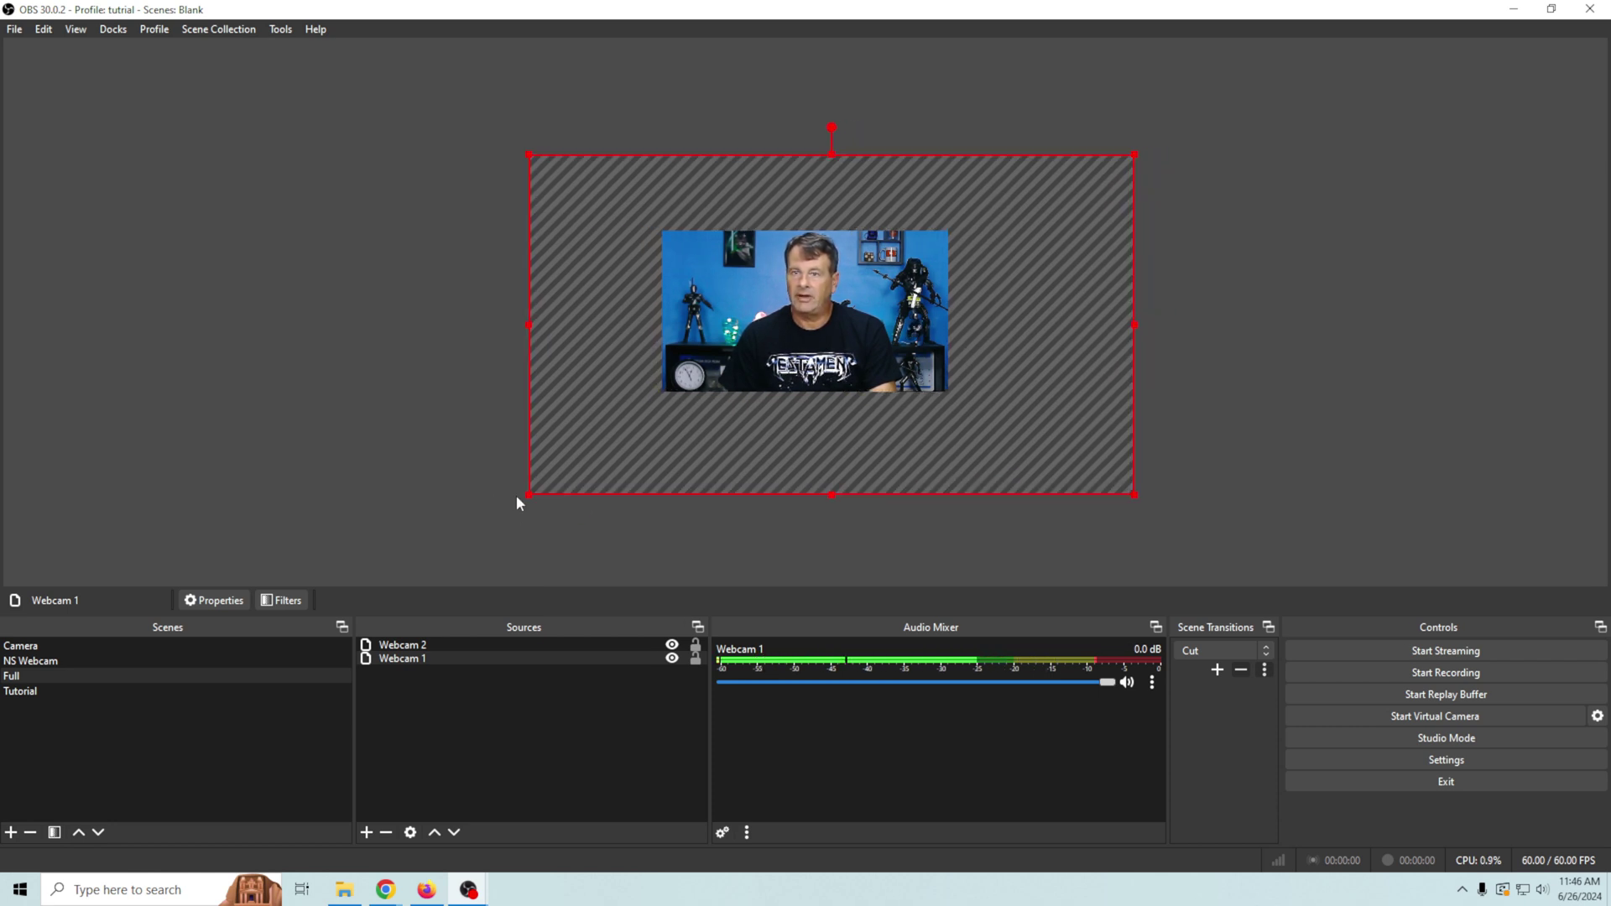
pyautogui.moveTo(529, 497); pyautogui.dragTo(526, 499)
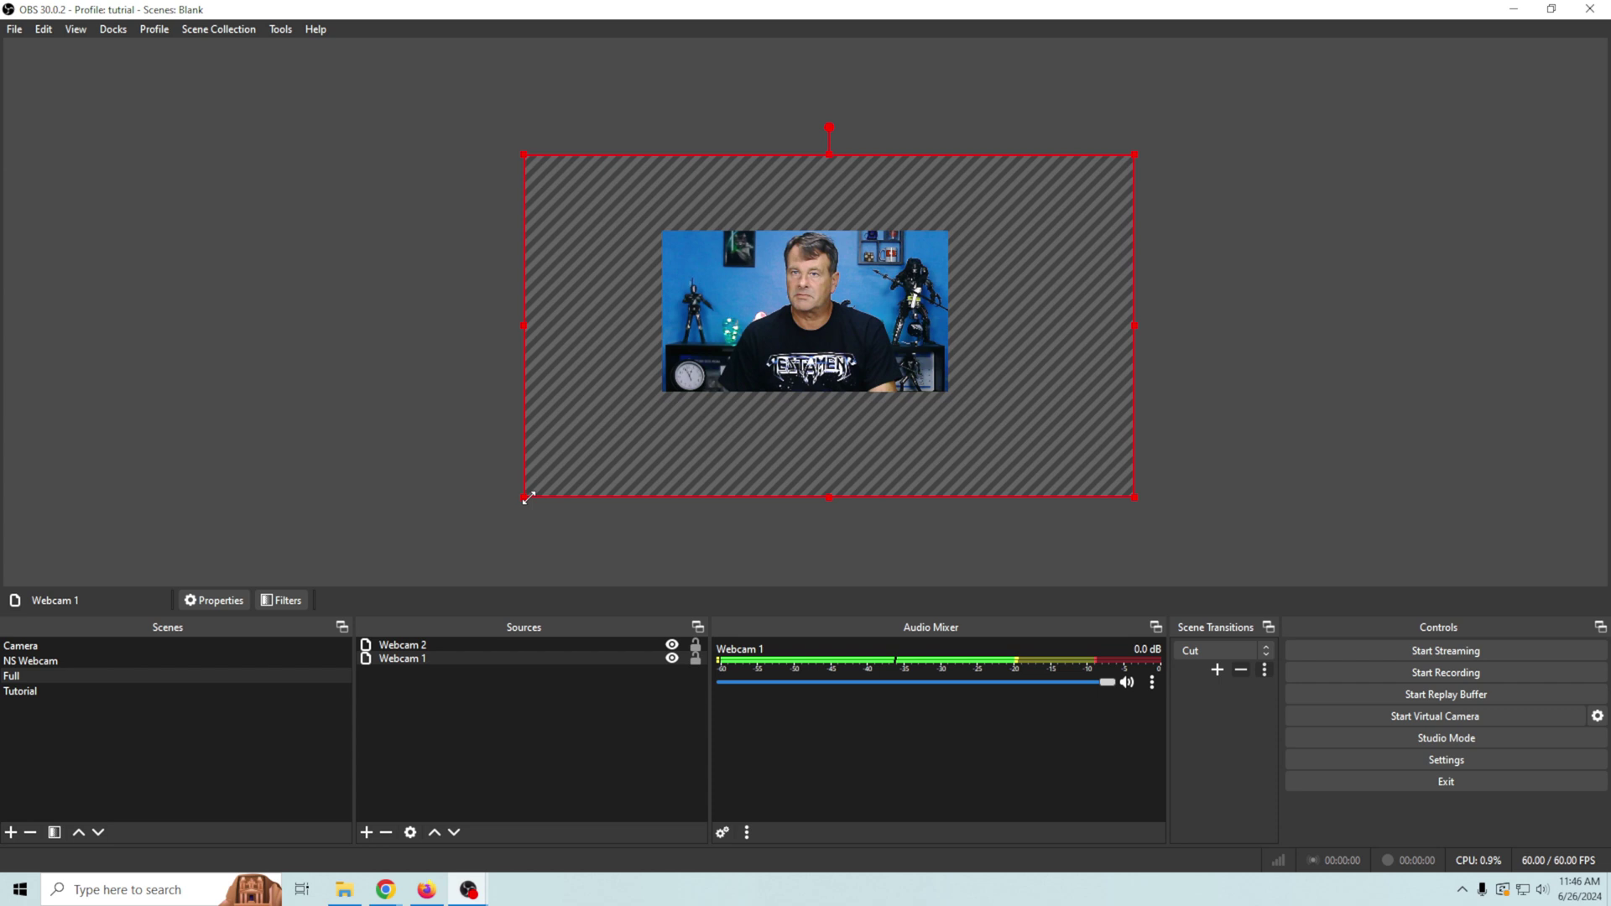
# Check the alignment by toggling Webcam 2's visibility, leaving it hidden.
pyautogui.click(672, 646)
pyautogui.click(672, 646)
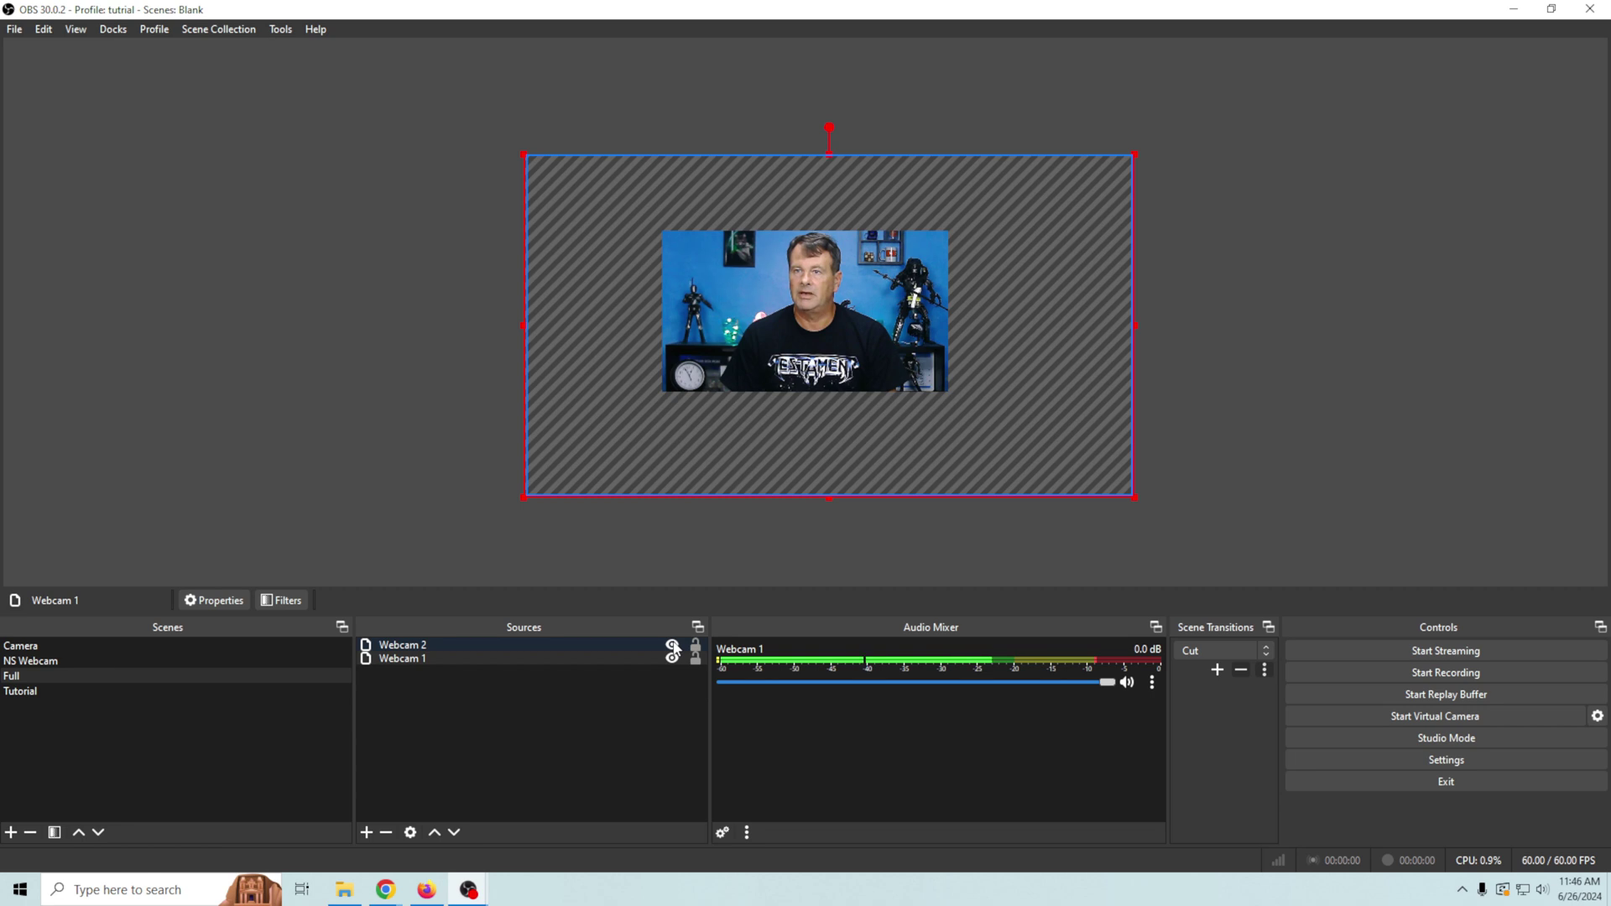
pyautogui.click(672, 649)
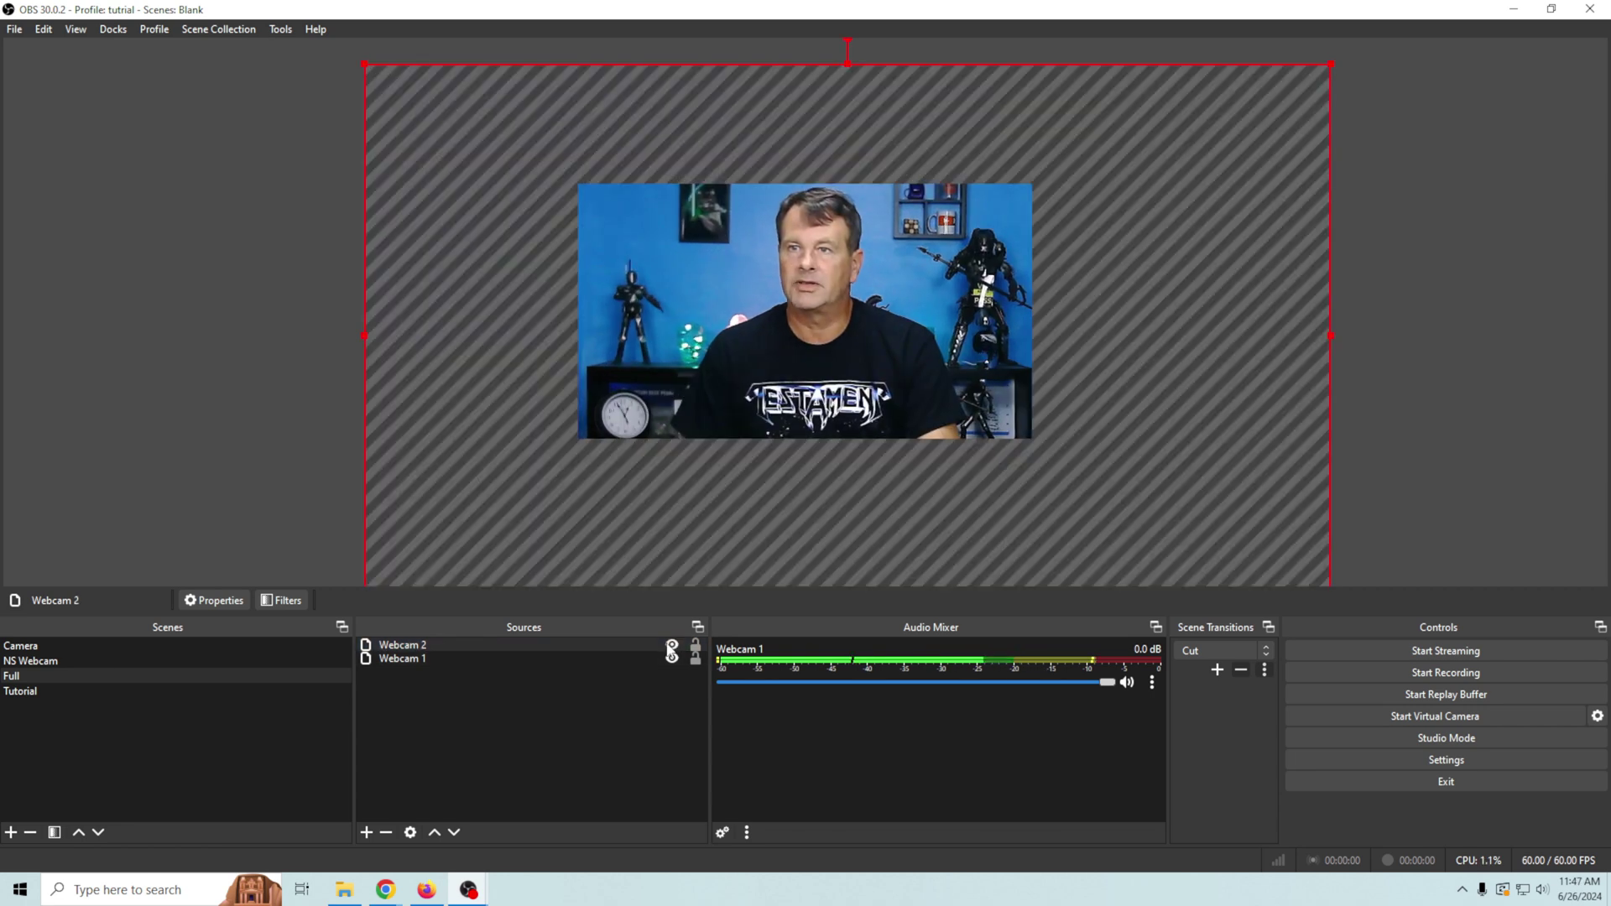
pyautogui.click(672, 646)
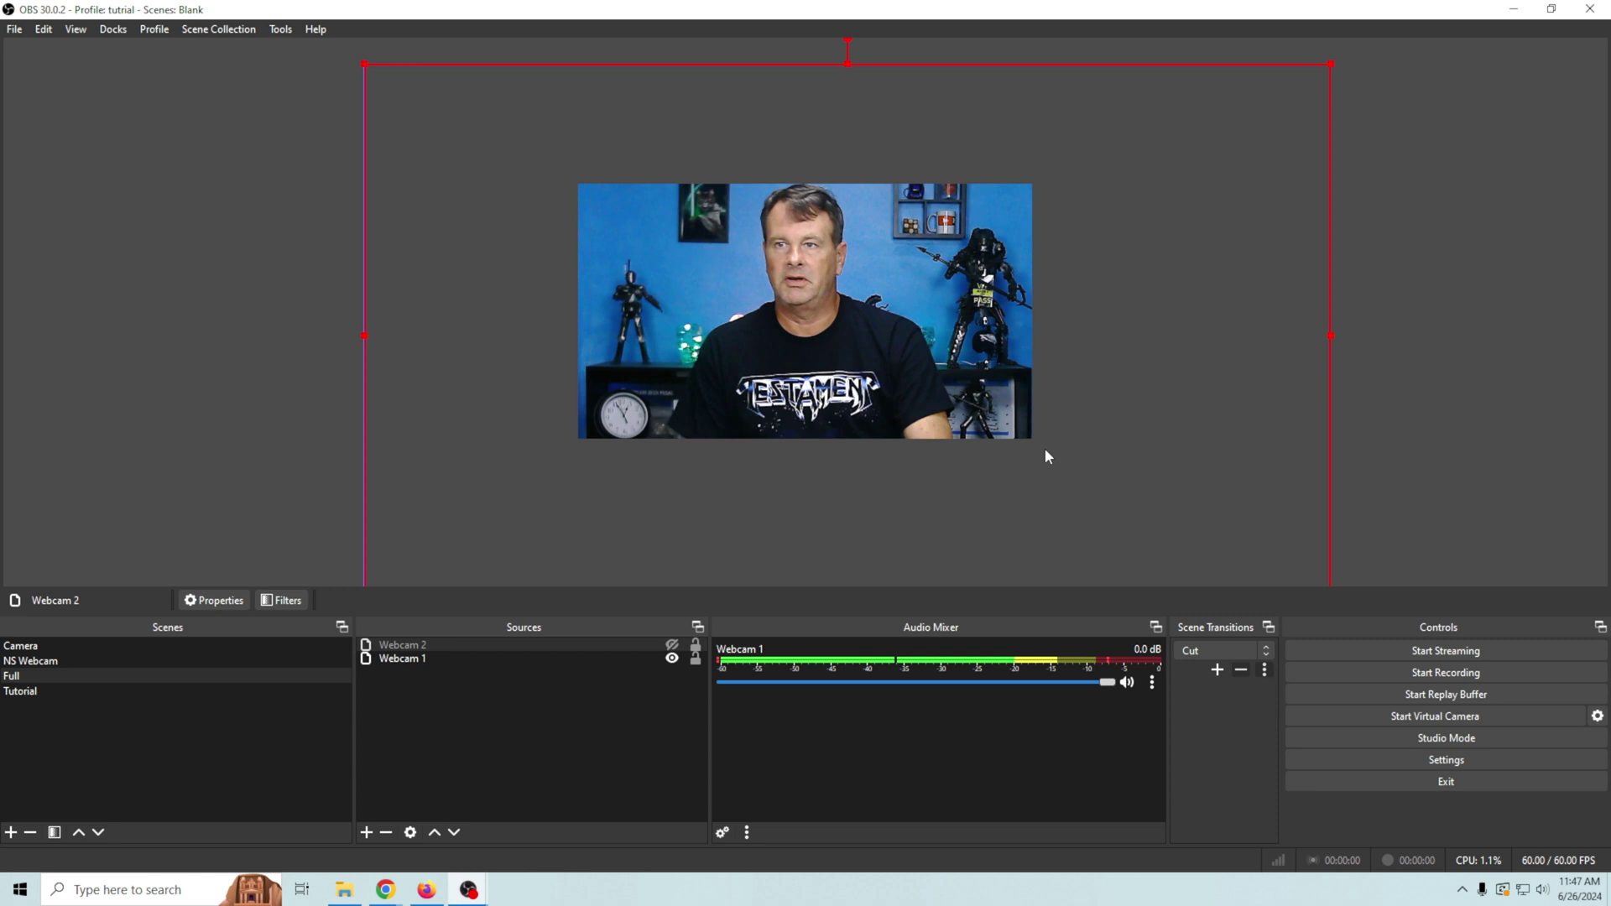
# Unhide Webcam 2 with its eye icon in the Sources list and select it.
pyautogui.click(1372, 473)
pyautogui.scroll(5, 1342, 464)
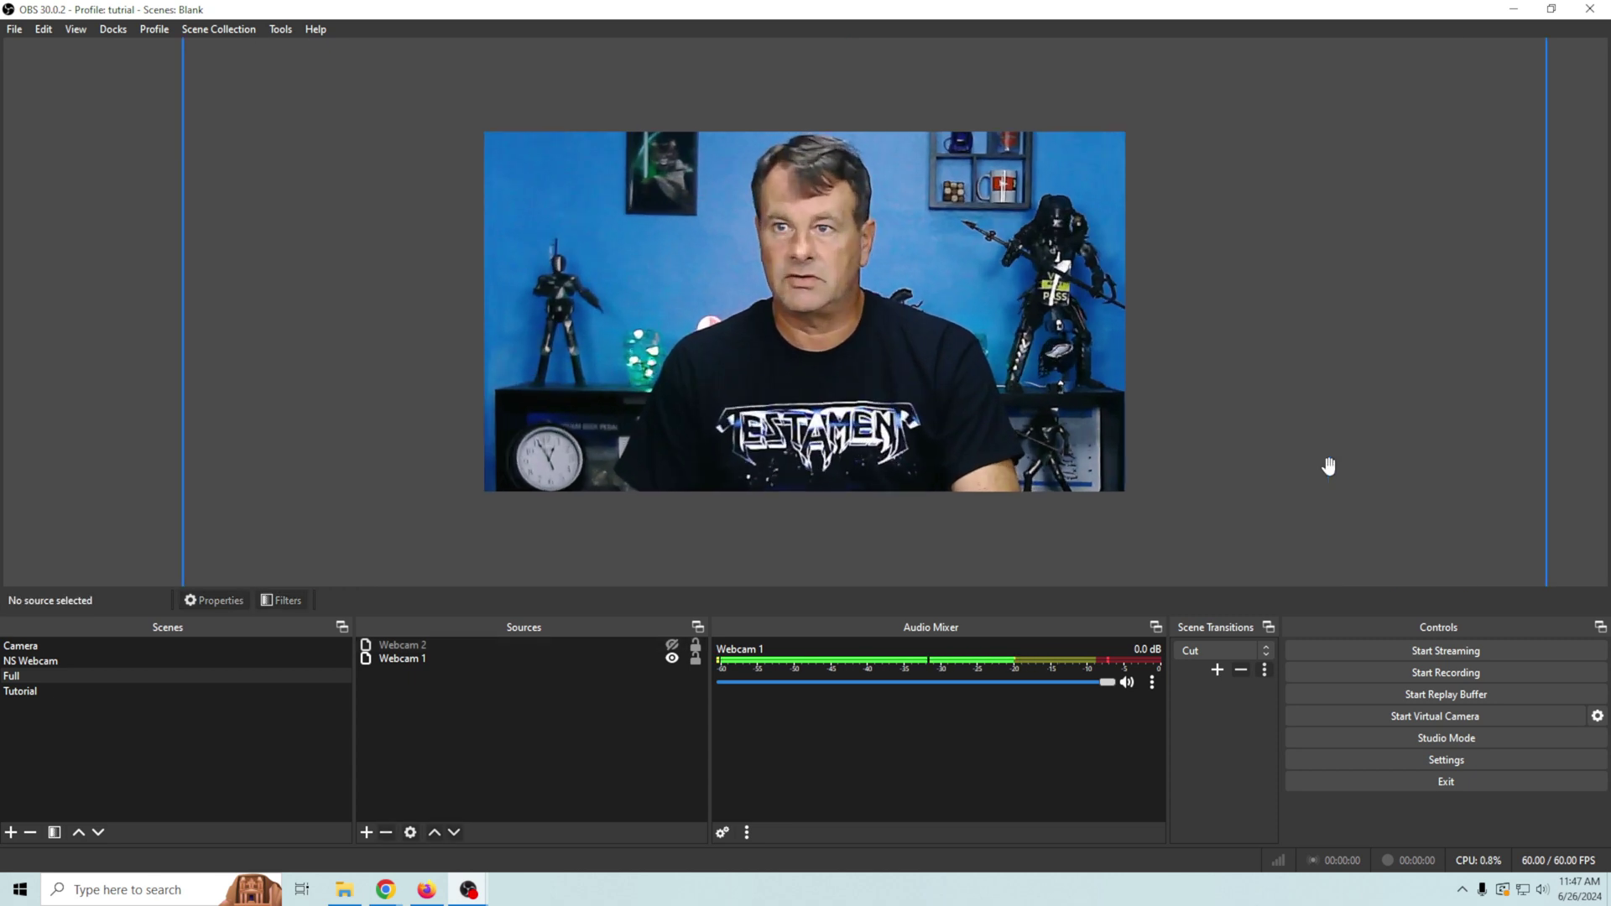
pyautogui.scroll(-1, 1327, 463)
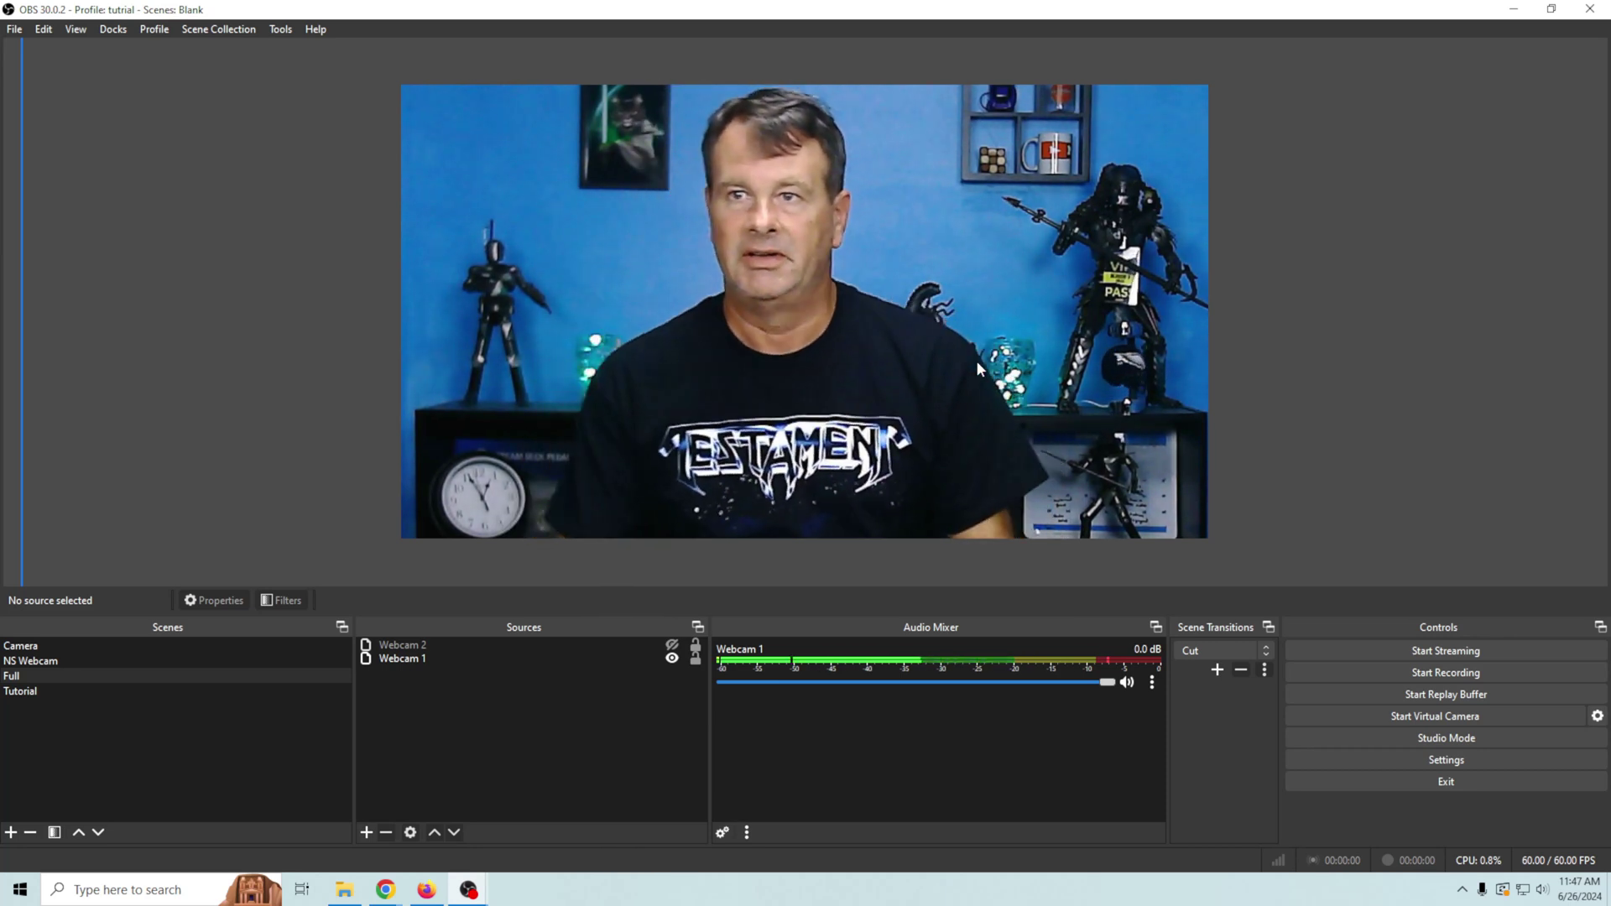
pyautogui.click(672, 645)
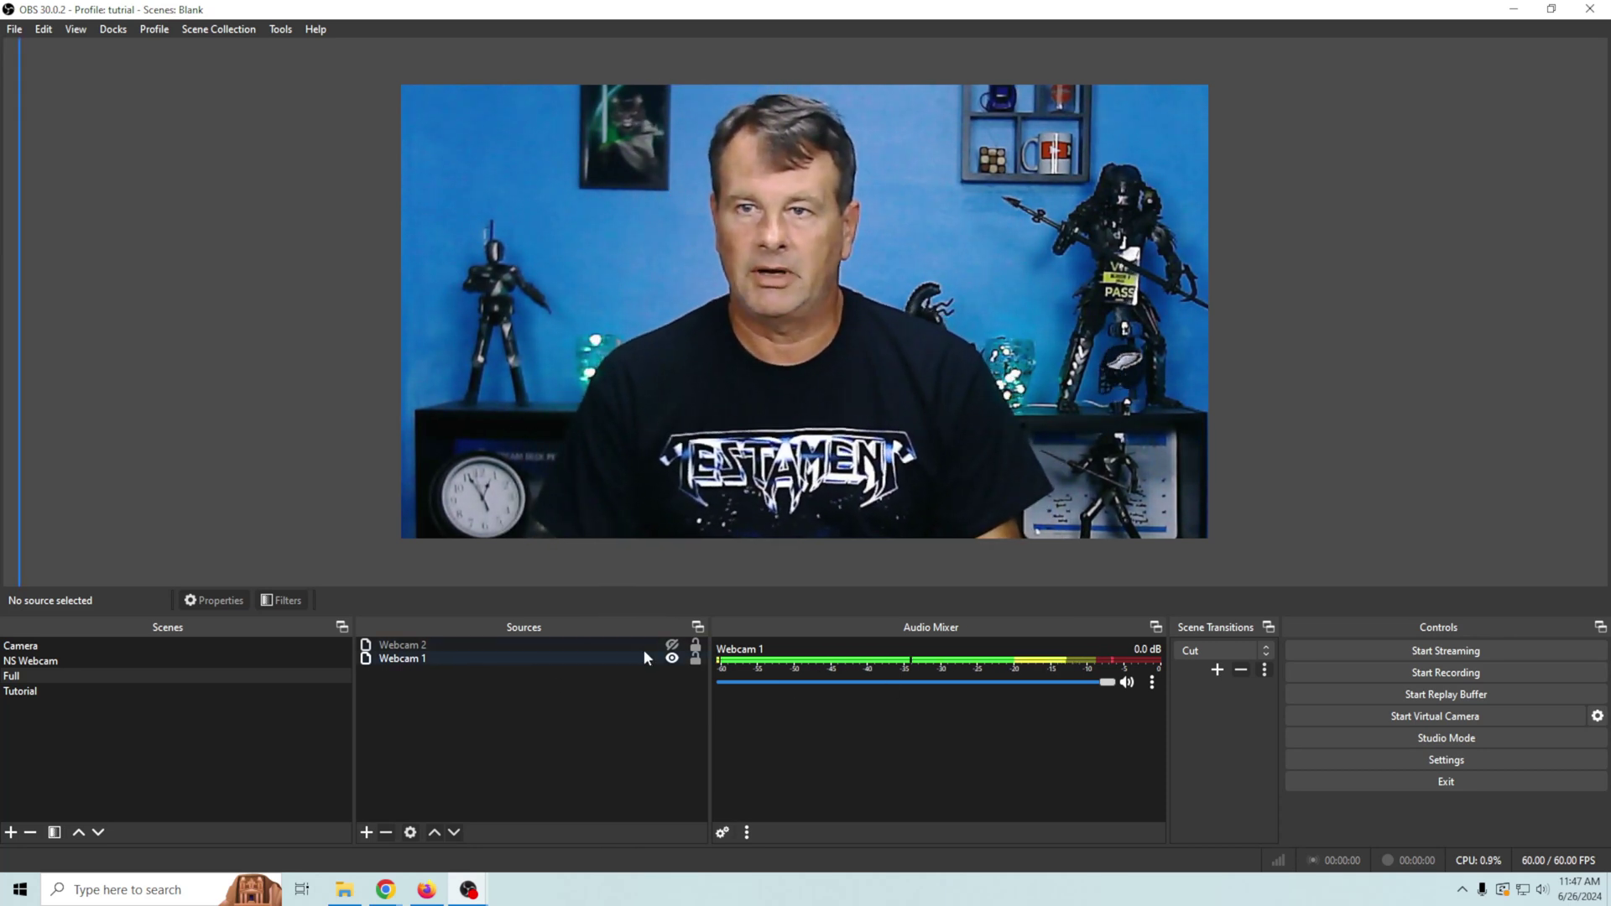
pyautogui.click(567, 647)
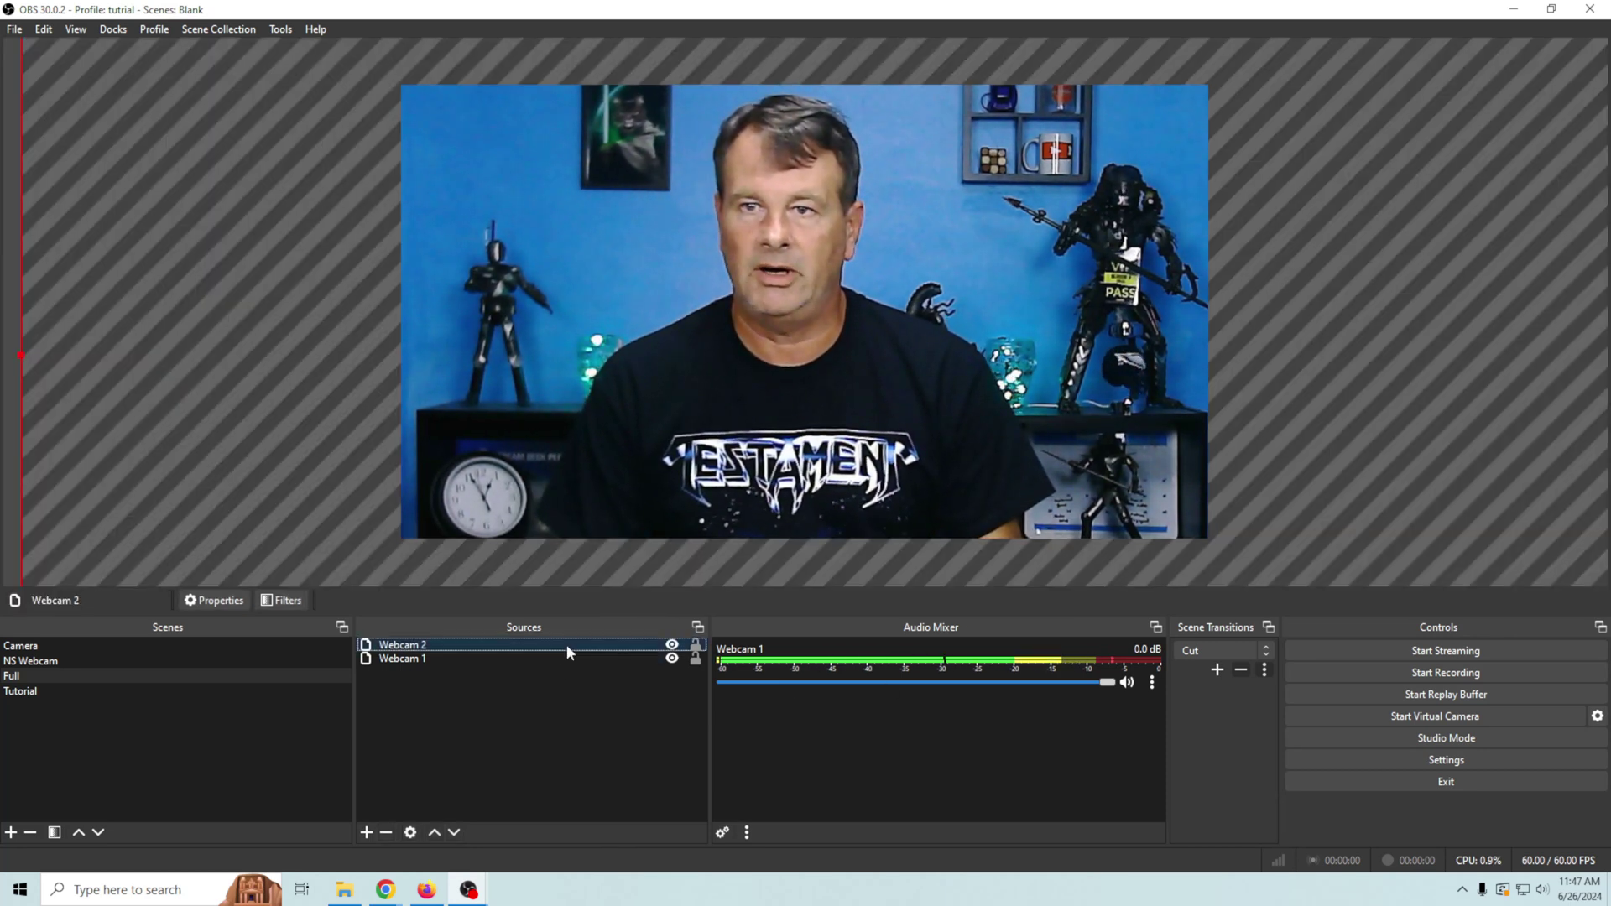
# Give Webcam 2 an NVIDIA Background Removal filter under its default name, then close Filters.
pyautogui.rightClick(567, 644)
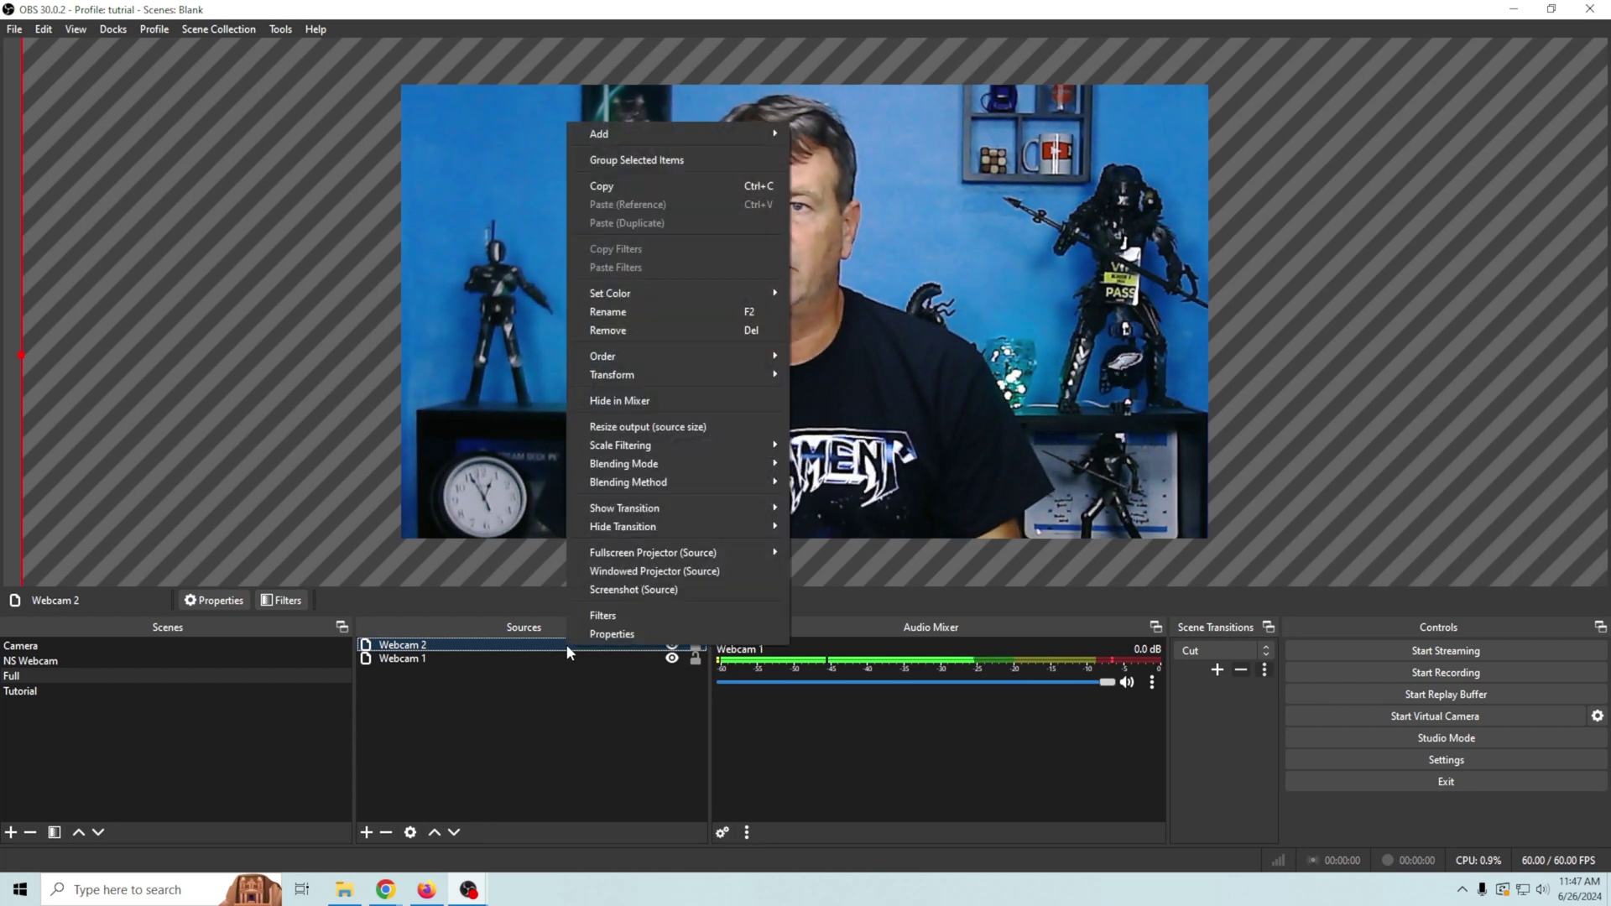
pyautogui.click(655, 625)
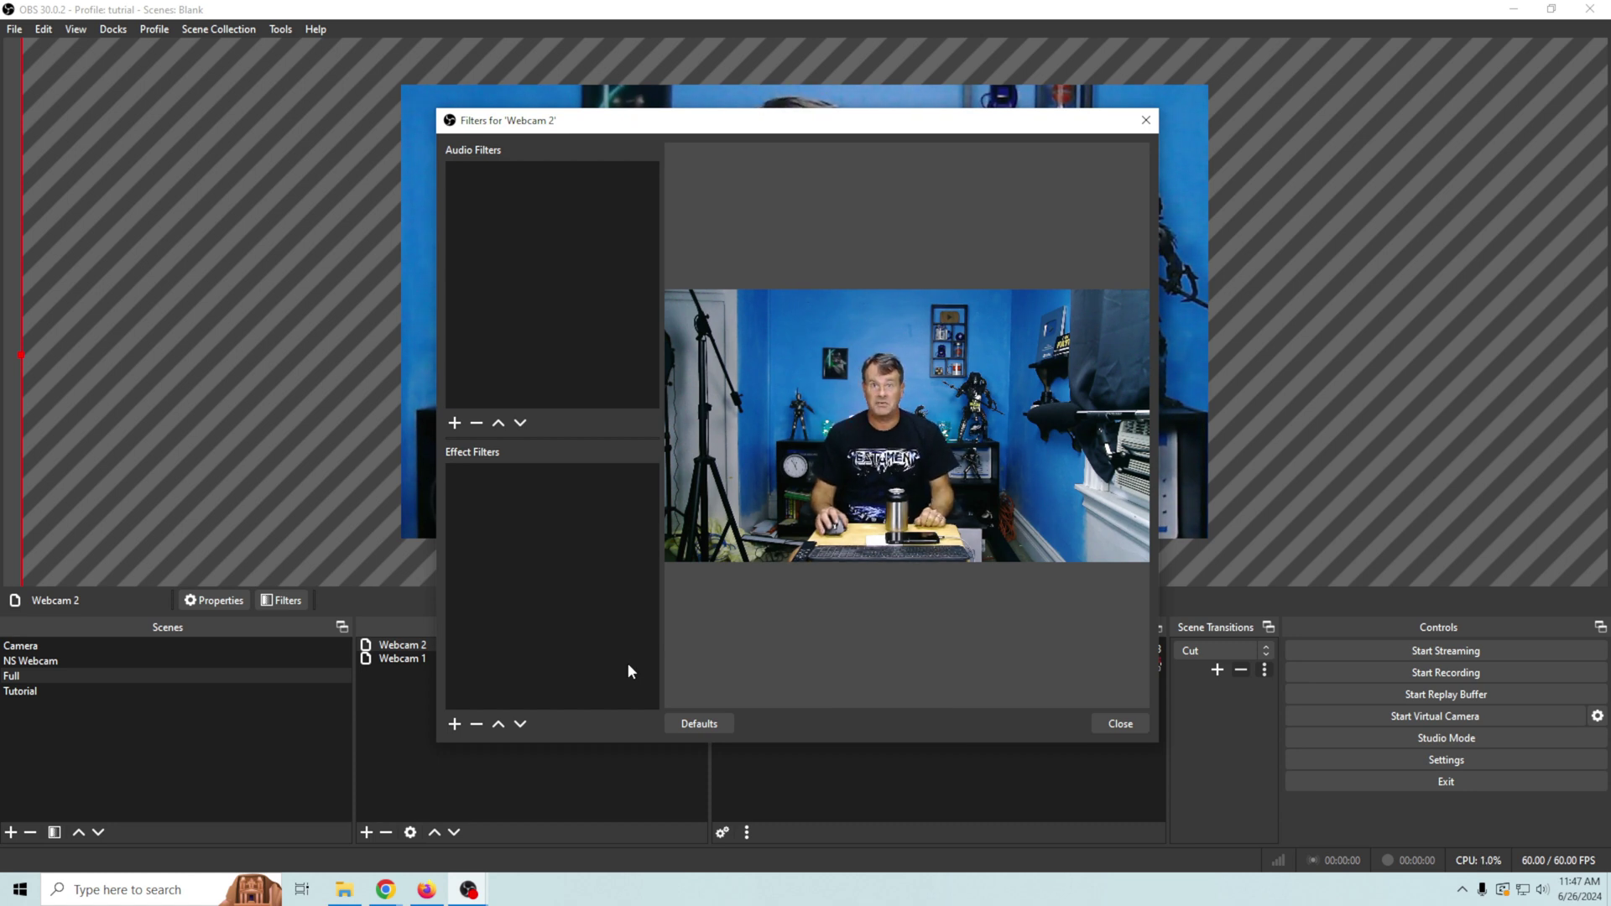
pyautogui.click(454, 723)
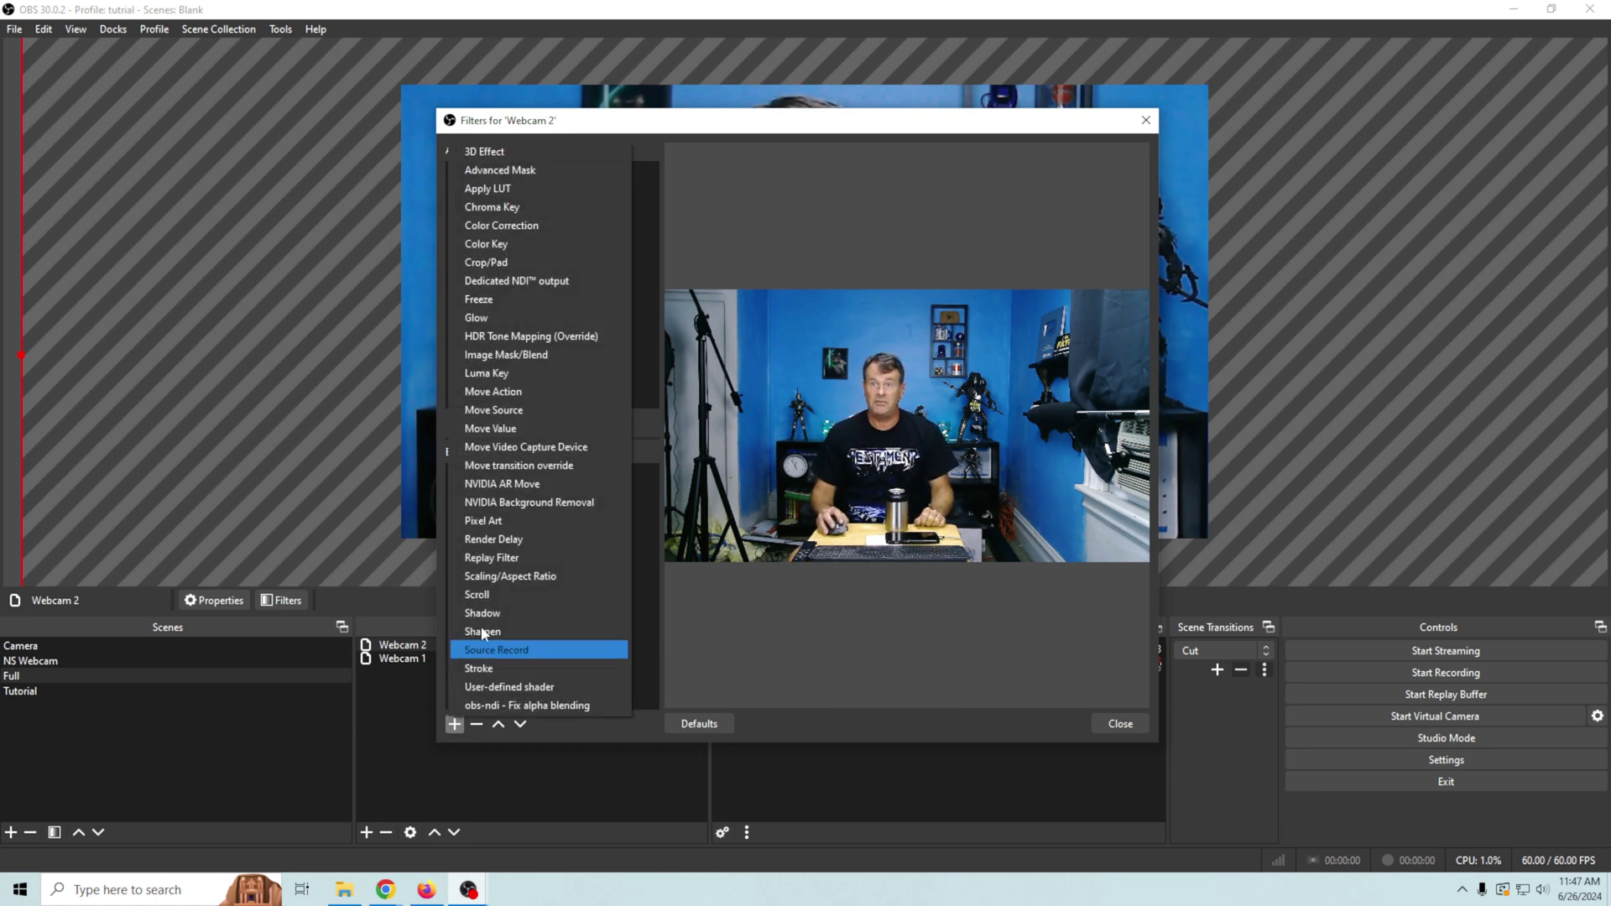
pyautogui.click(526, 503)
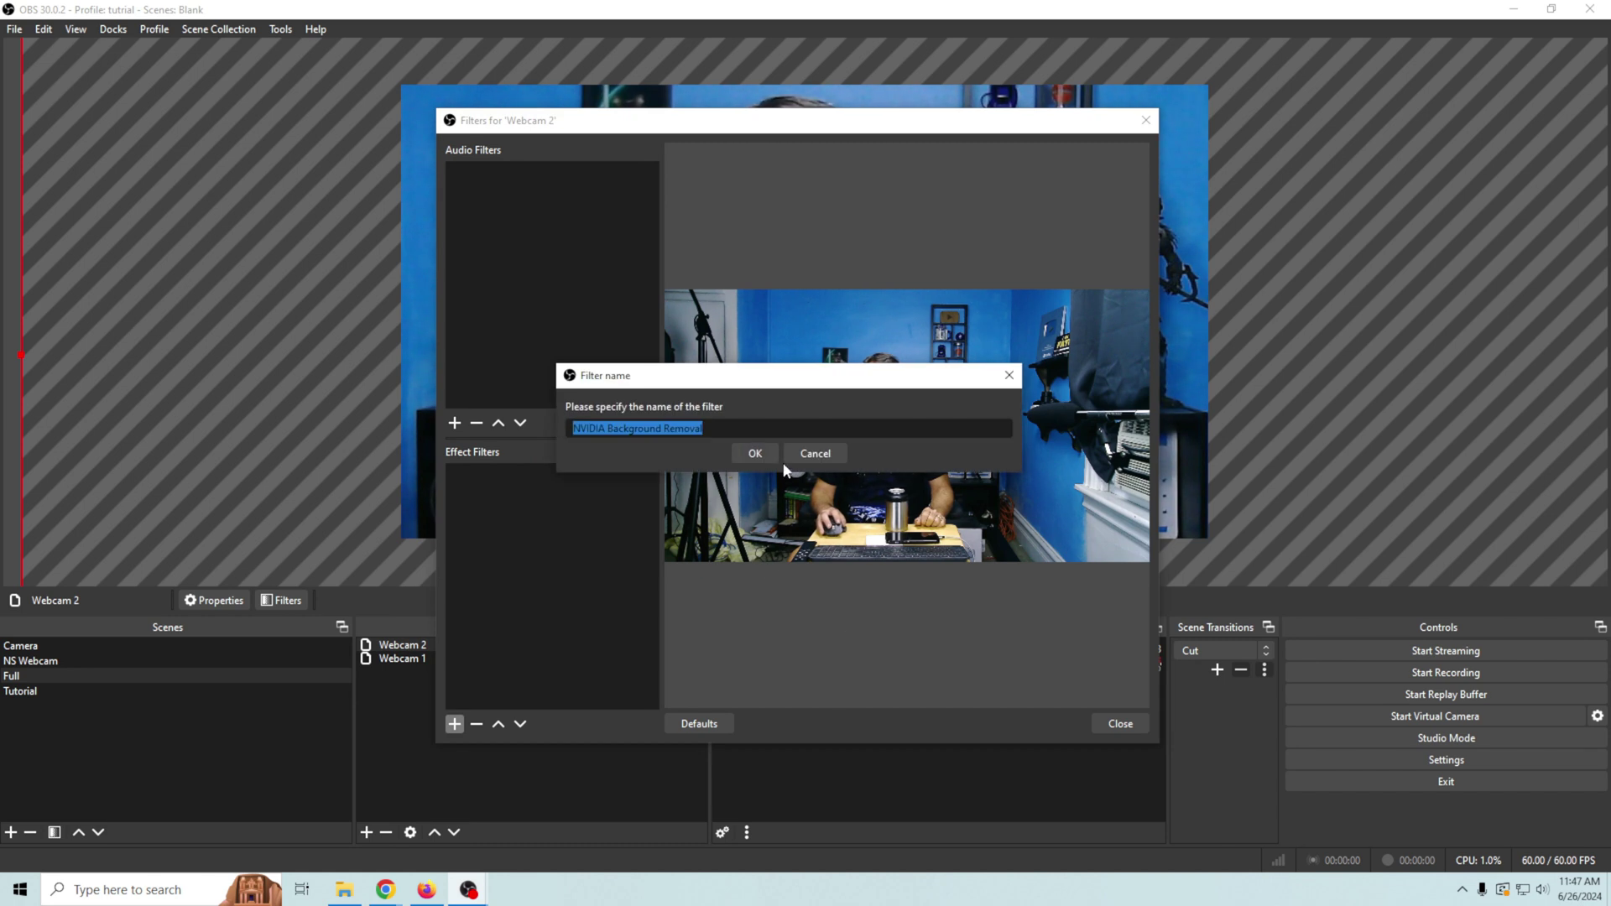
pyautogui.click(755, 454)
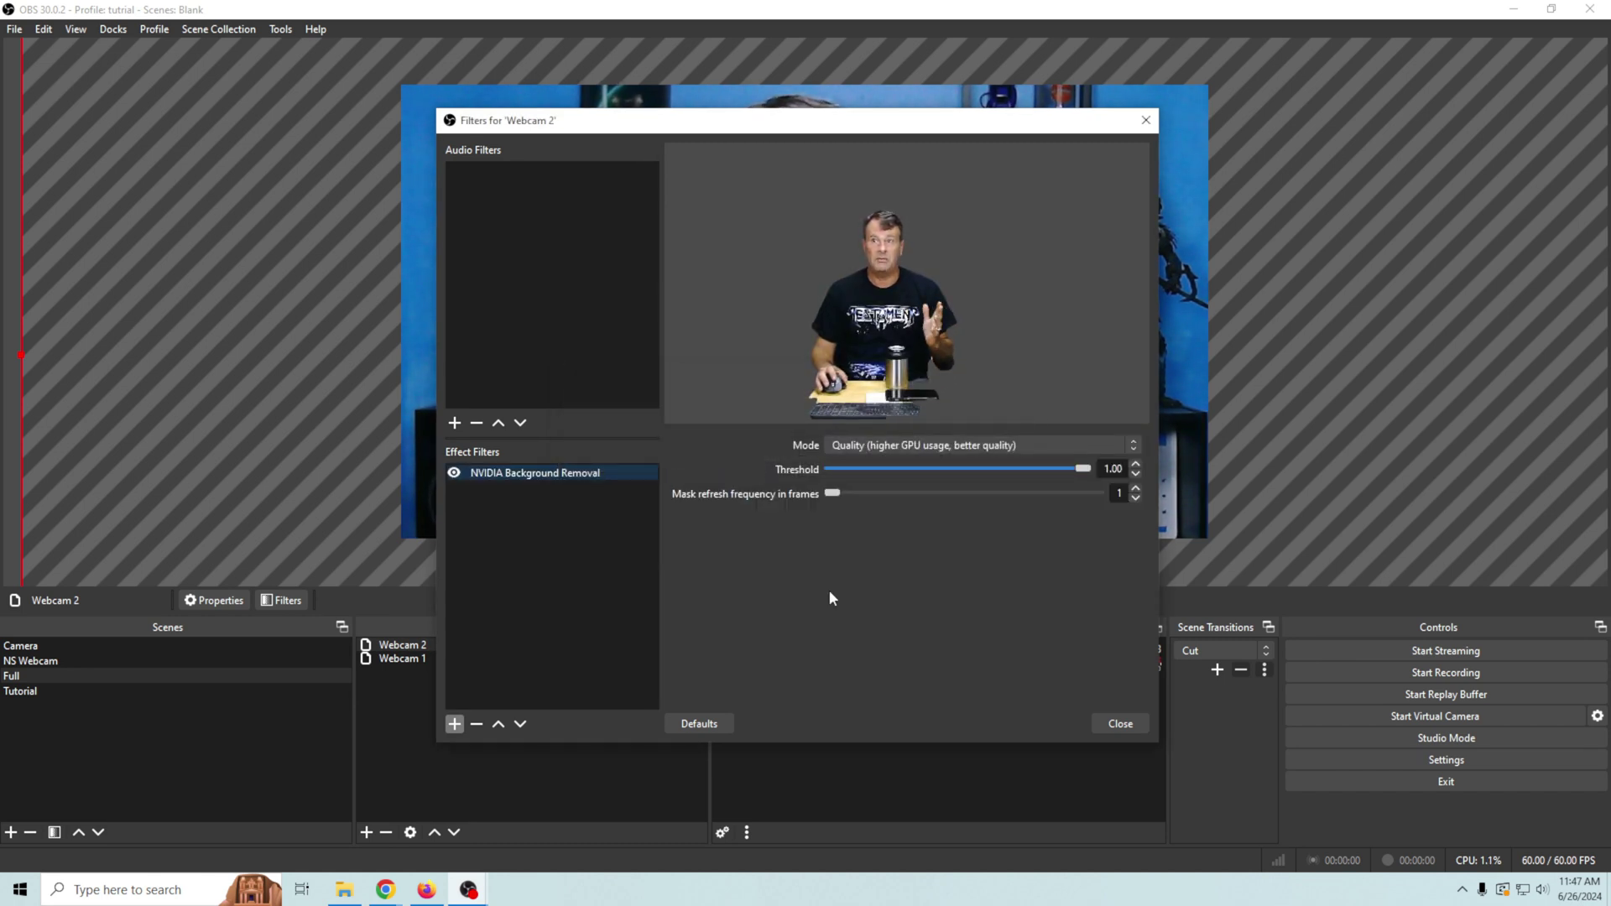
pyautogui.click(1109, 724)
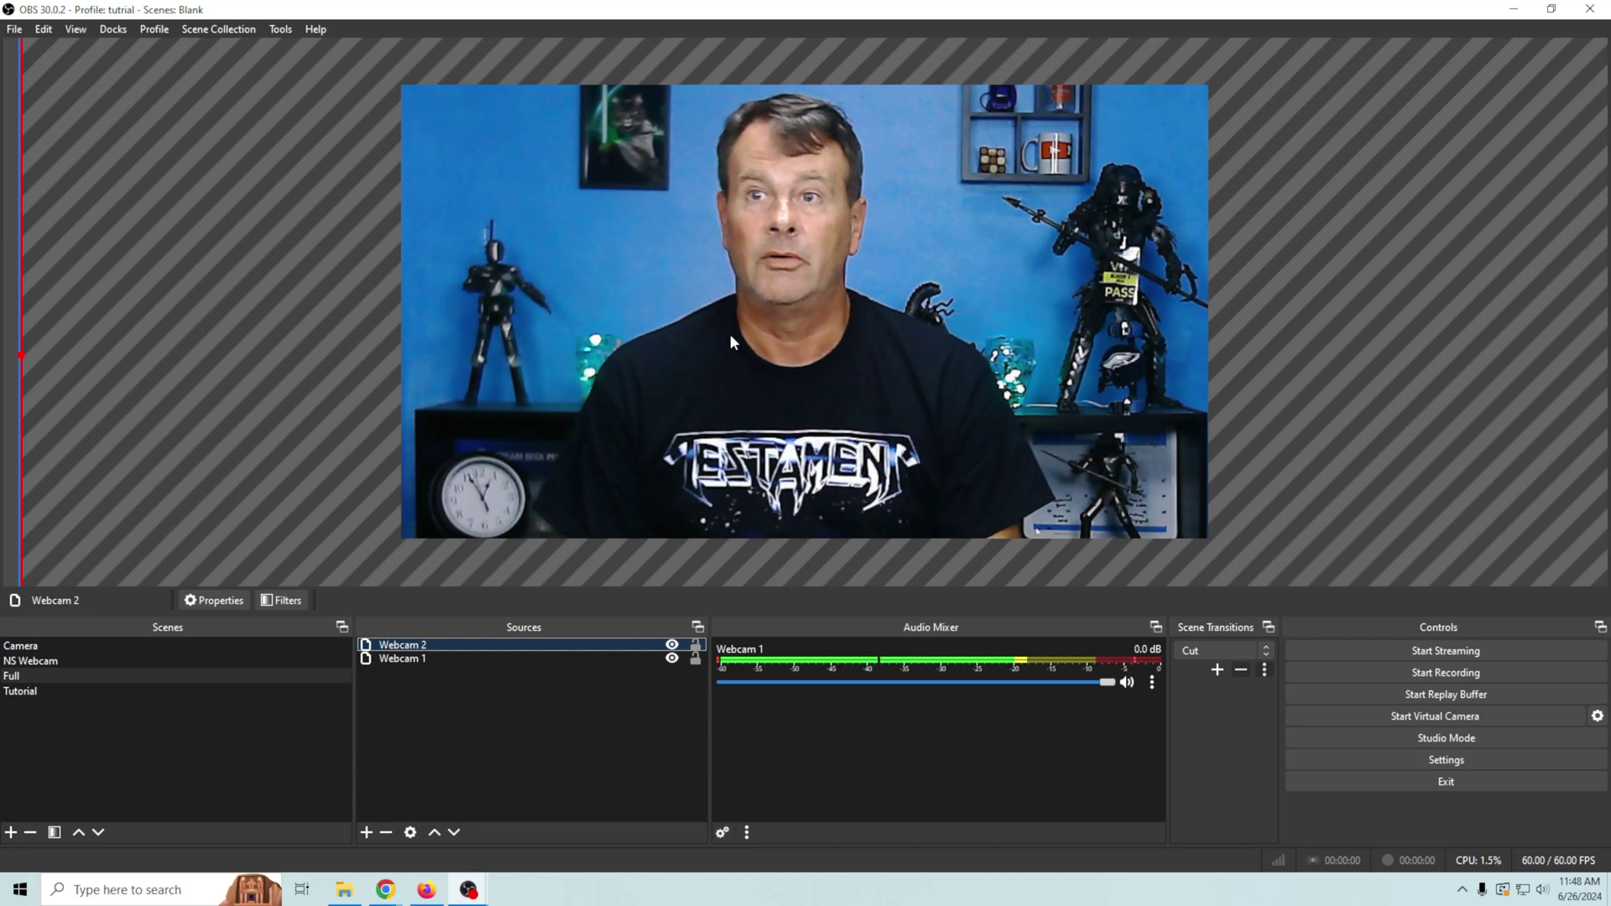
# Add a User-defined shader filter to Webcam 1, keeping its default name.
pyautogui.click(491, 658)
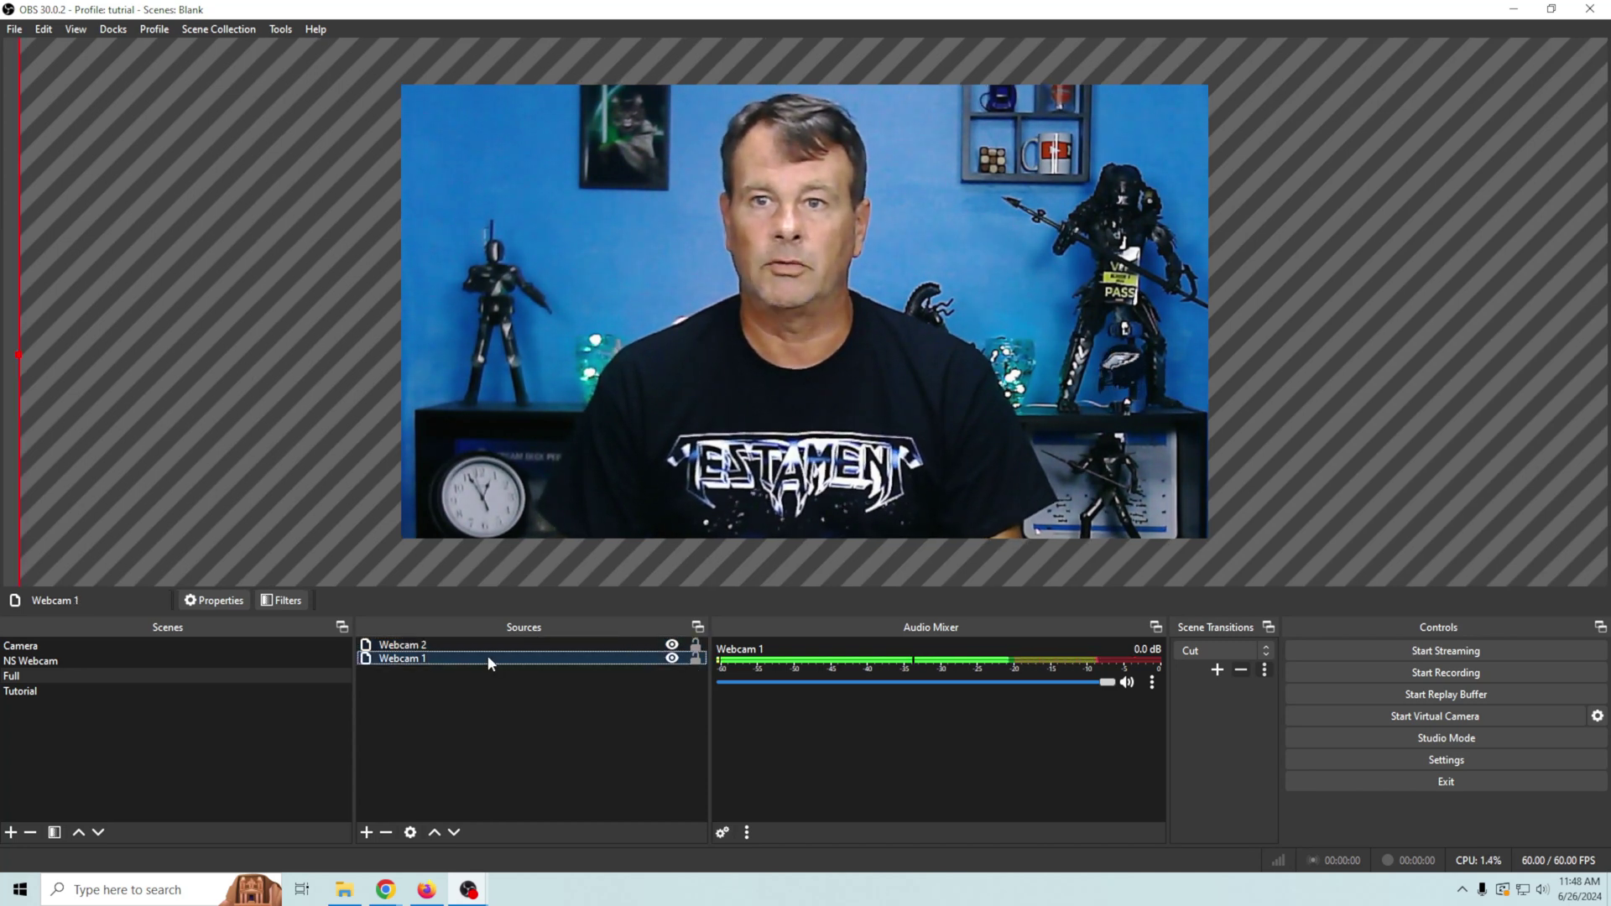
pyautogui.rightClick(486, 656)
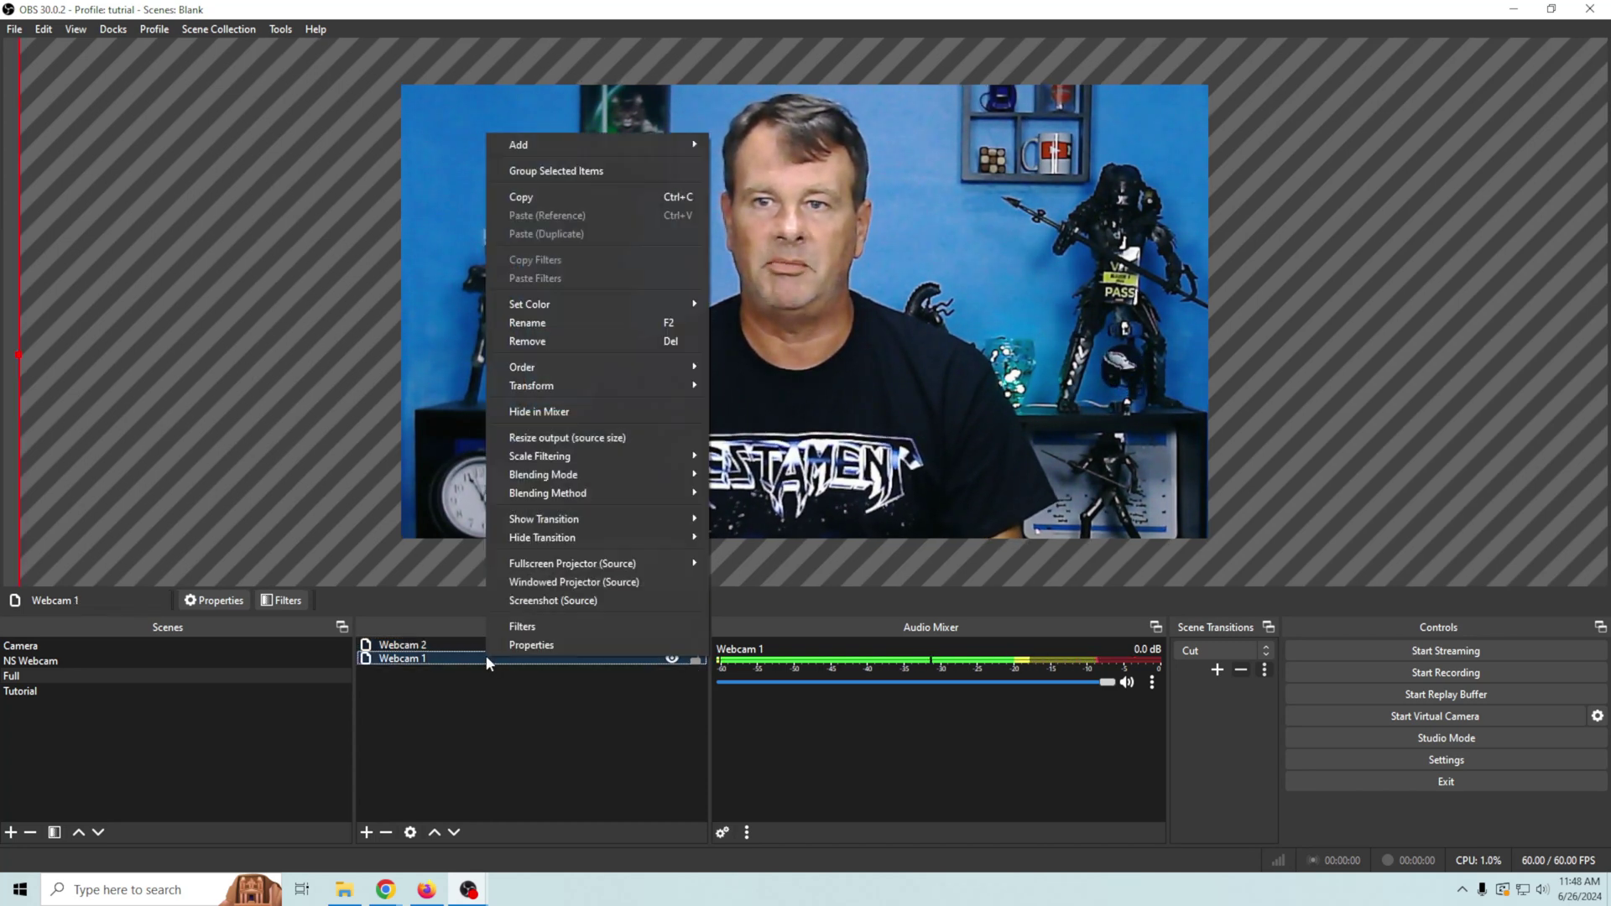
pyautogui.click(532, 631)
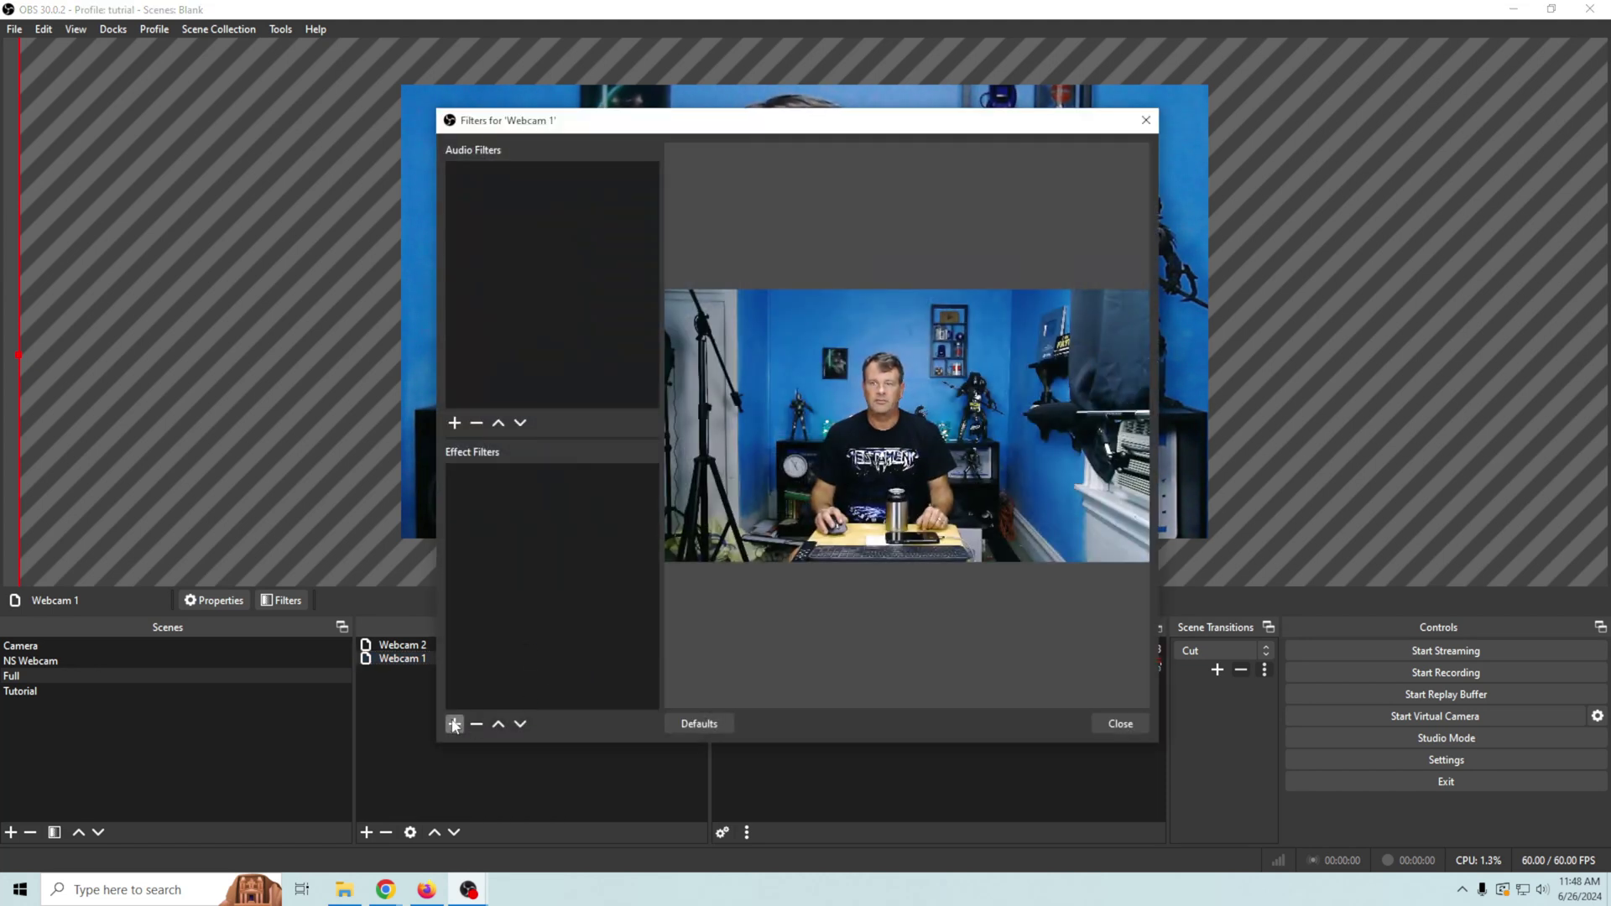
pyautogui.click(454, 724)
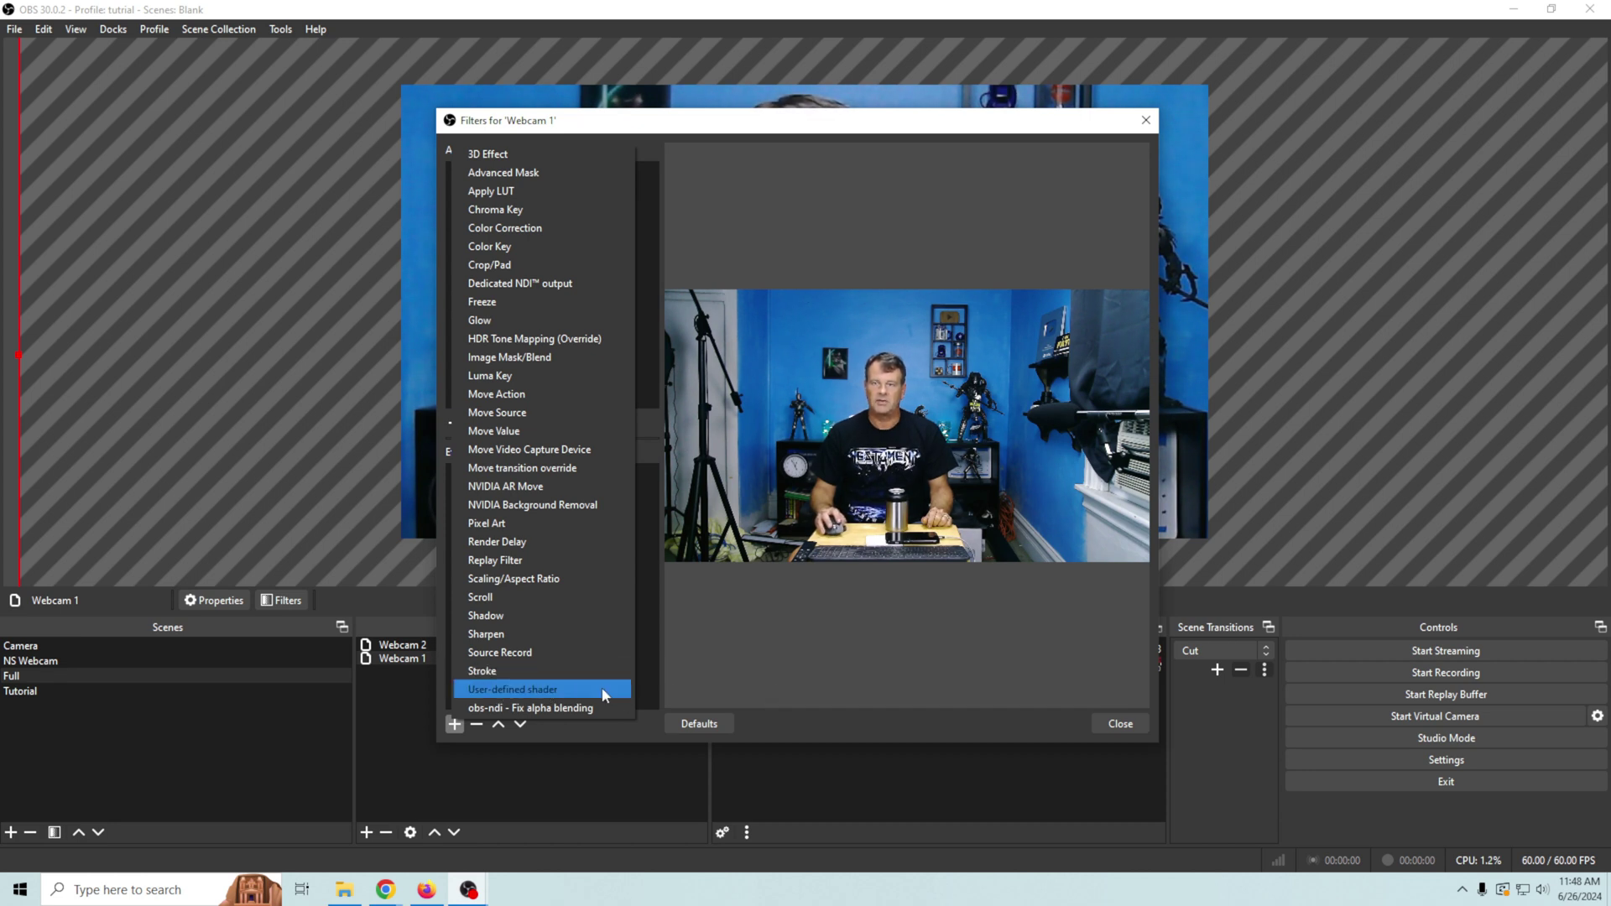
pyautogui.click(568, 690)
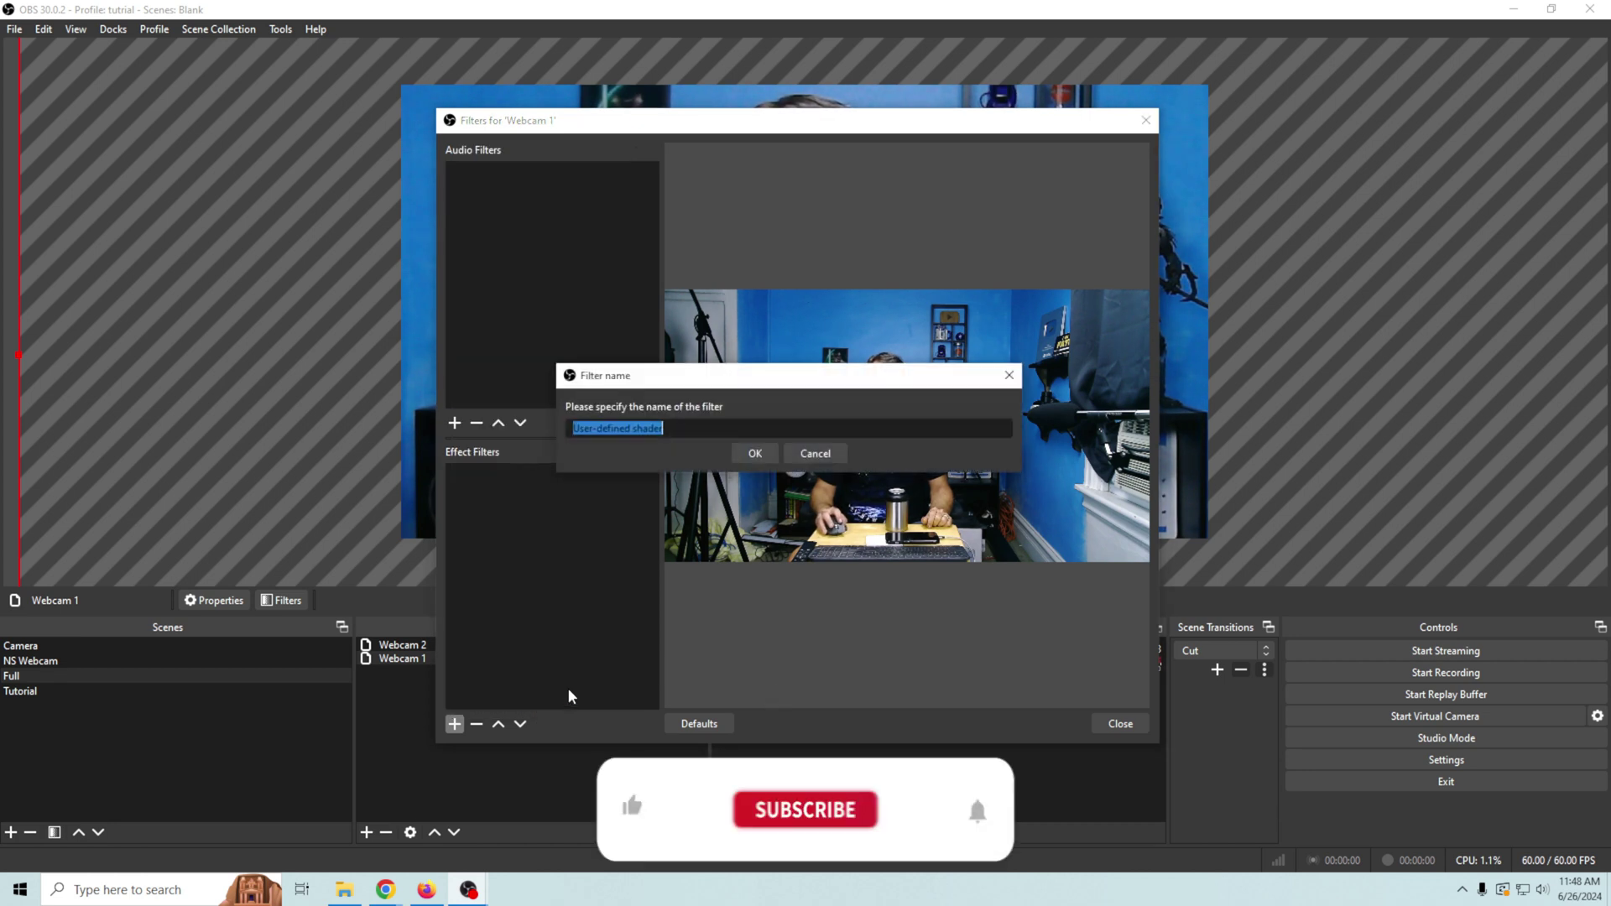
pyautogui.click(753, 453)
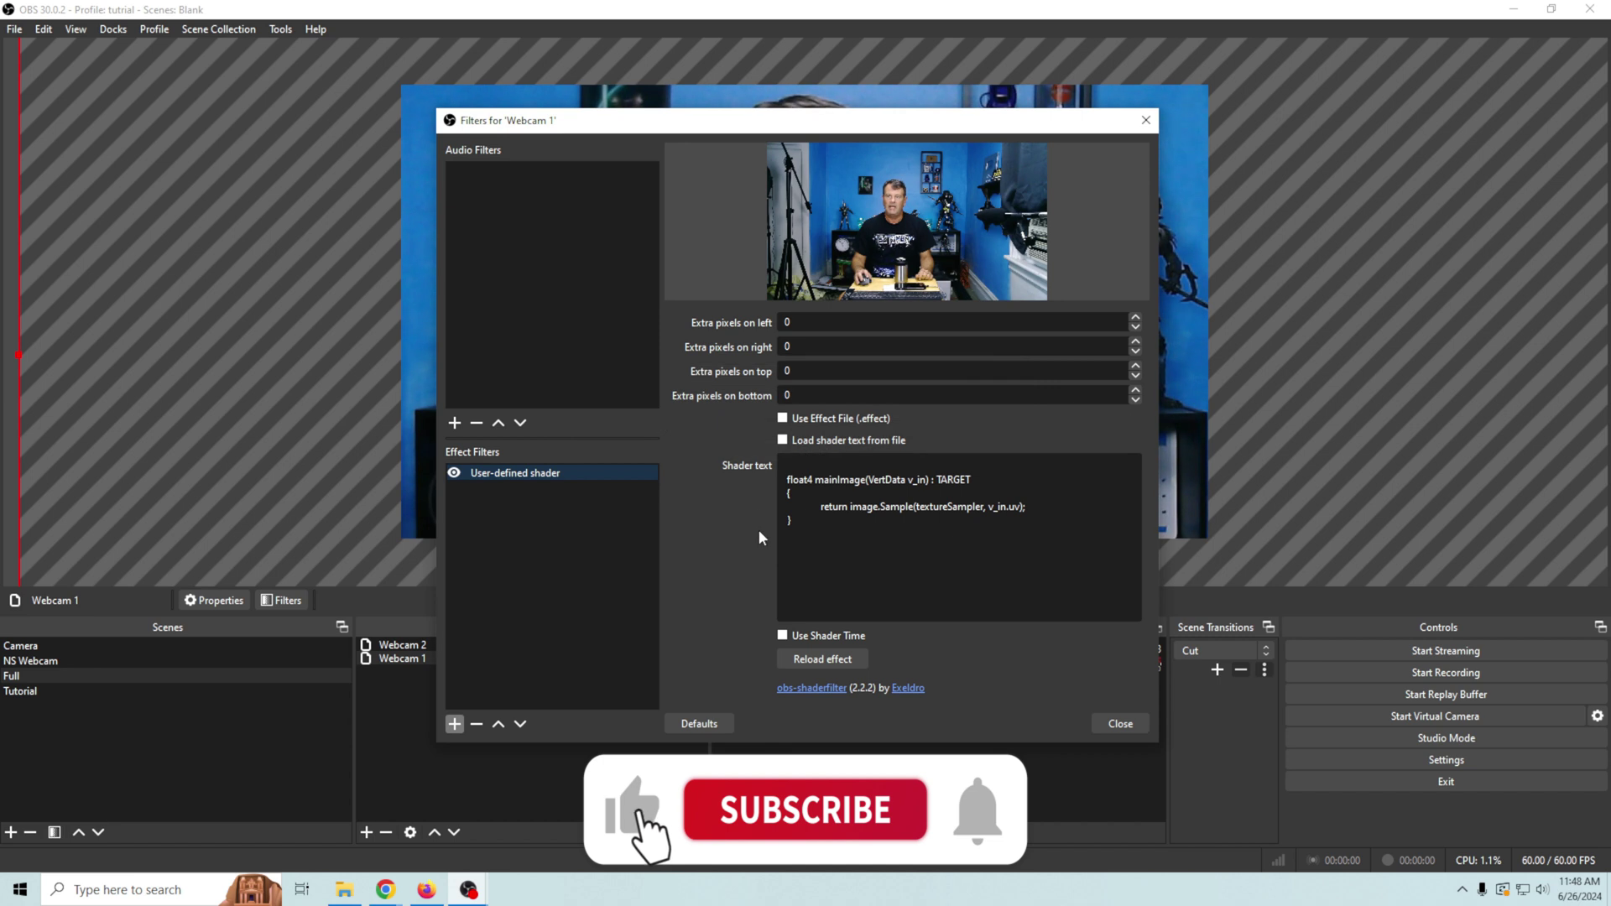
# Load the shader text from the box-blur.shader file.
pyautogui.click(782, 440)
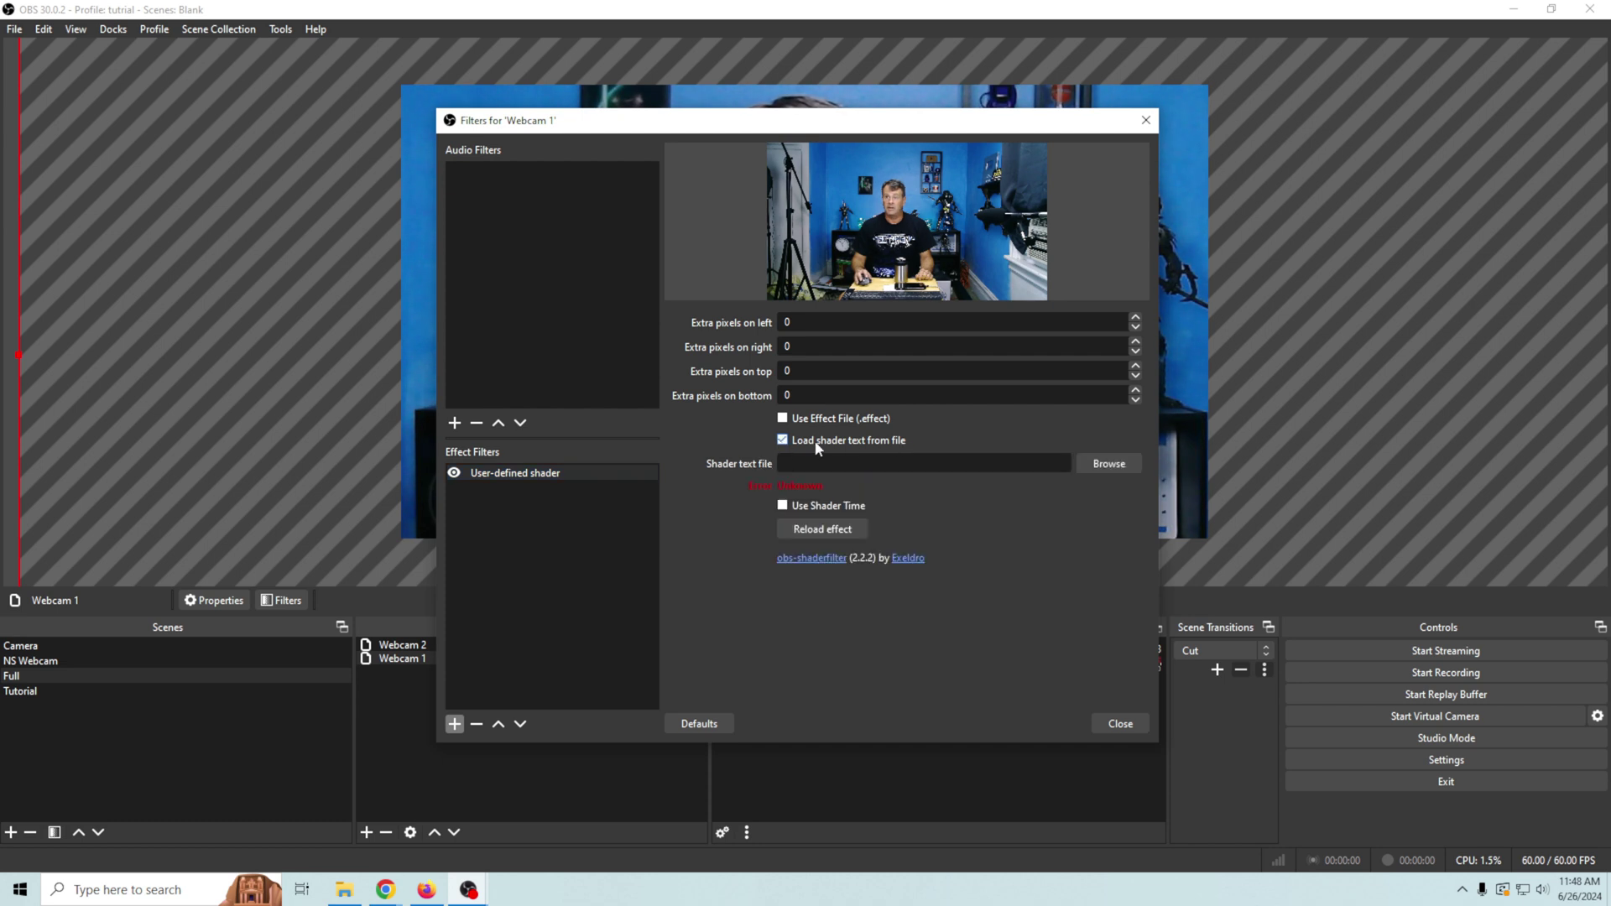
pyautogui.click(1126, 465)
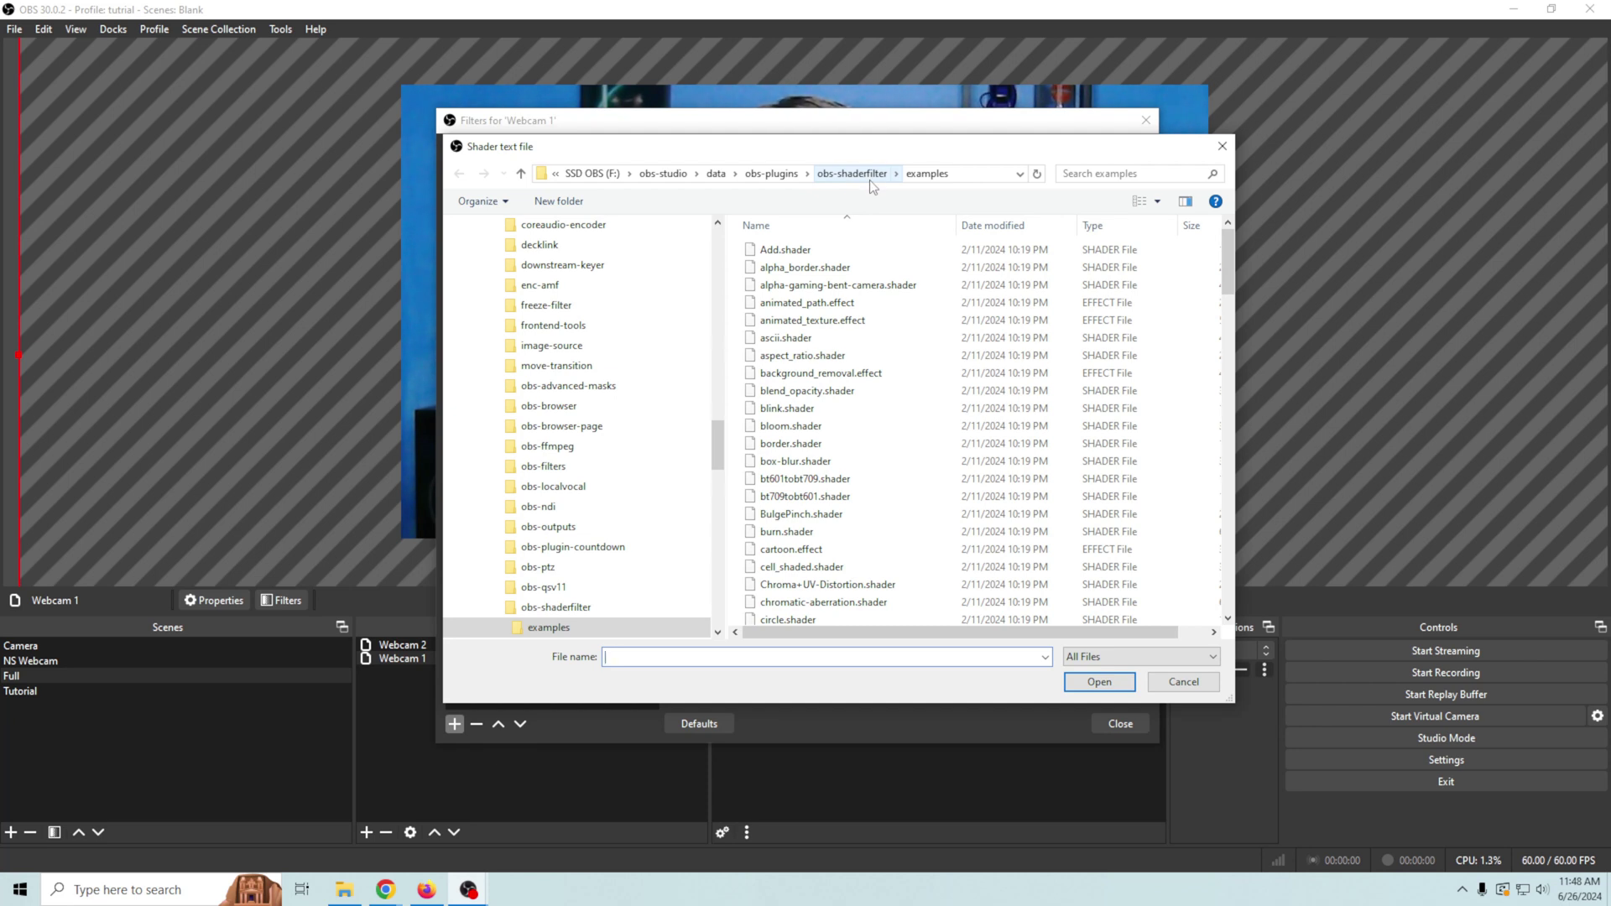
pyautogui.click(752, 466)
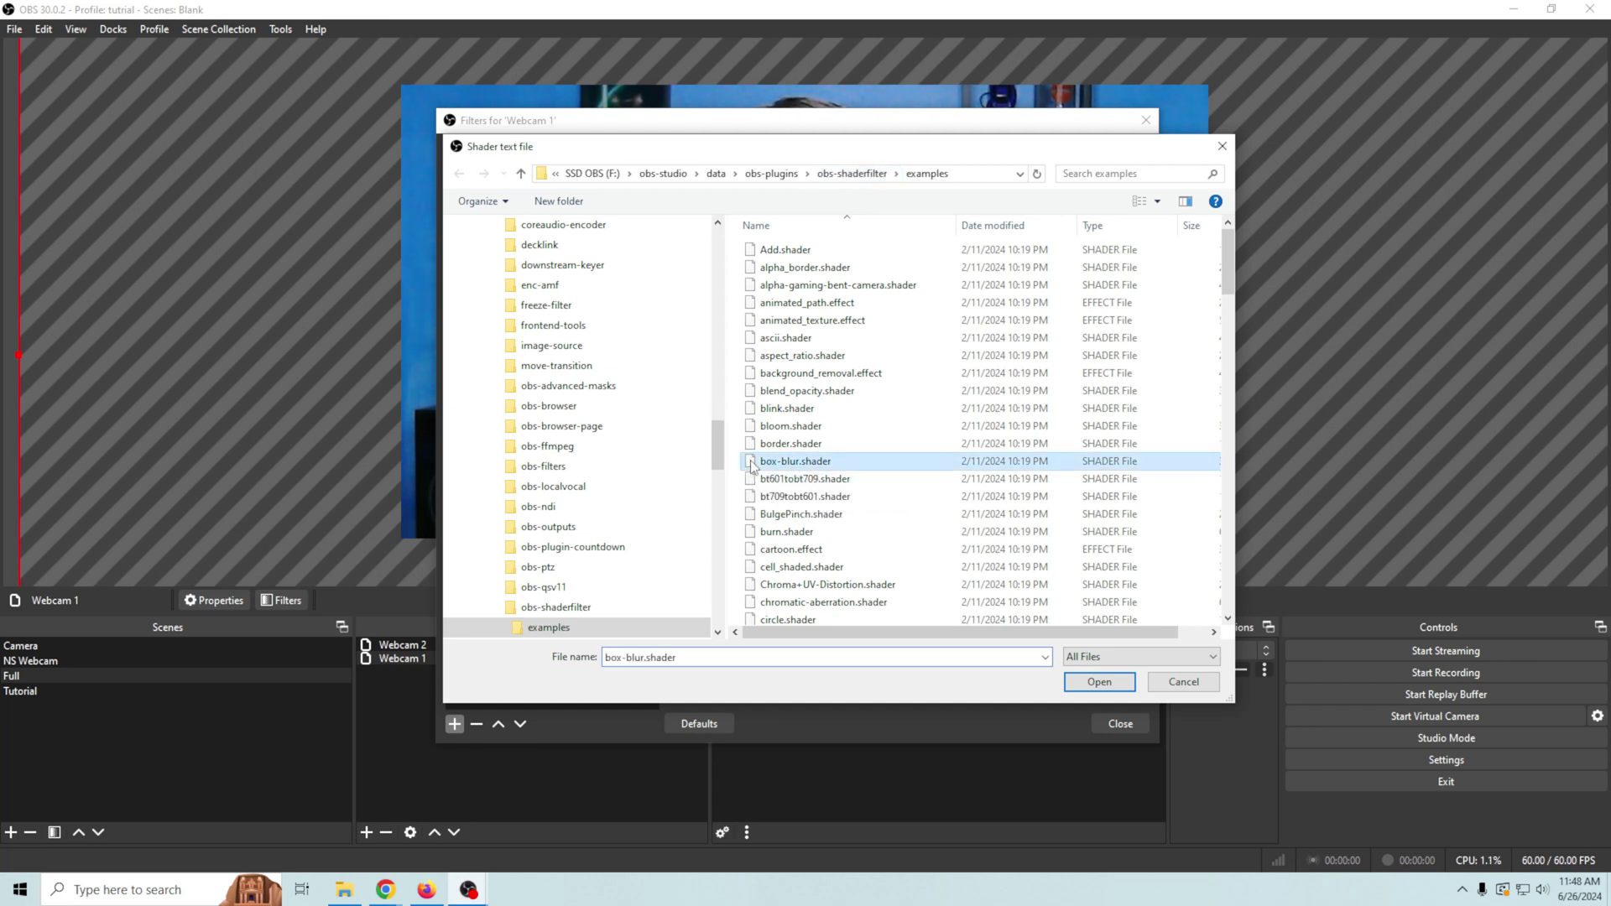
pyautogui.click(1077, 677)
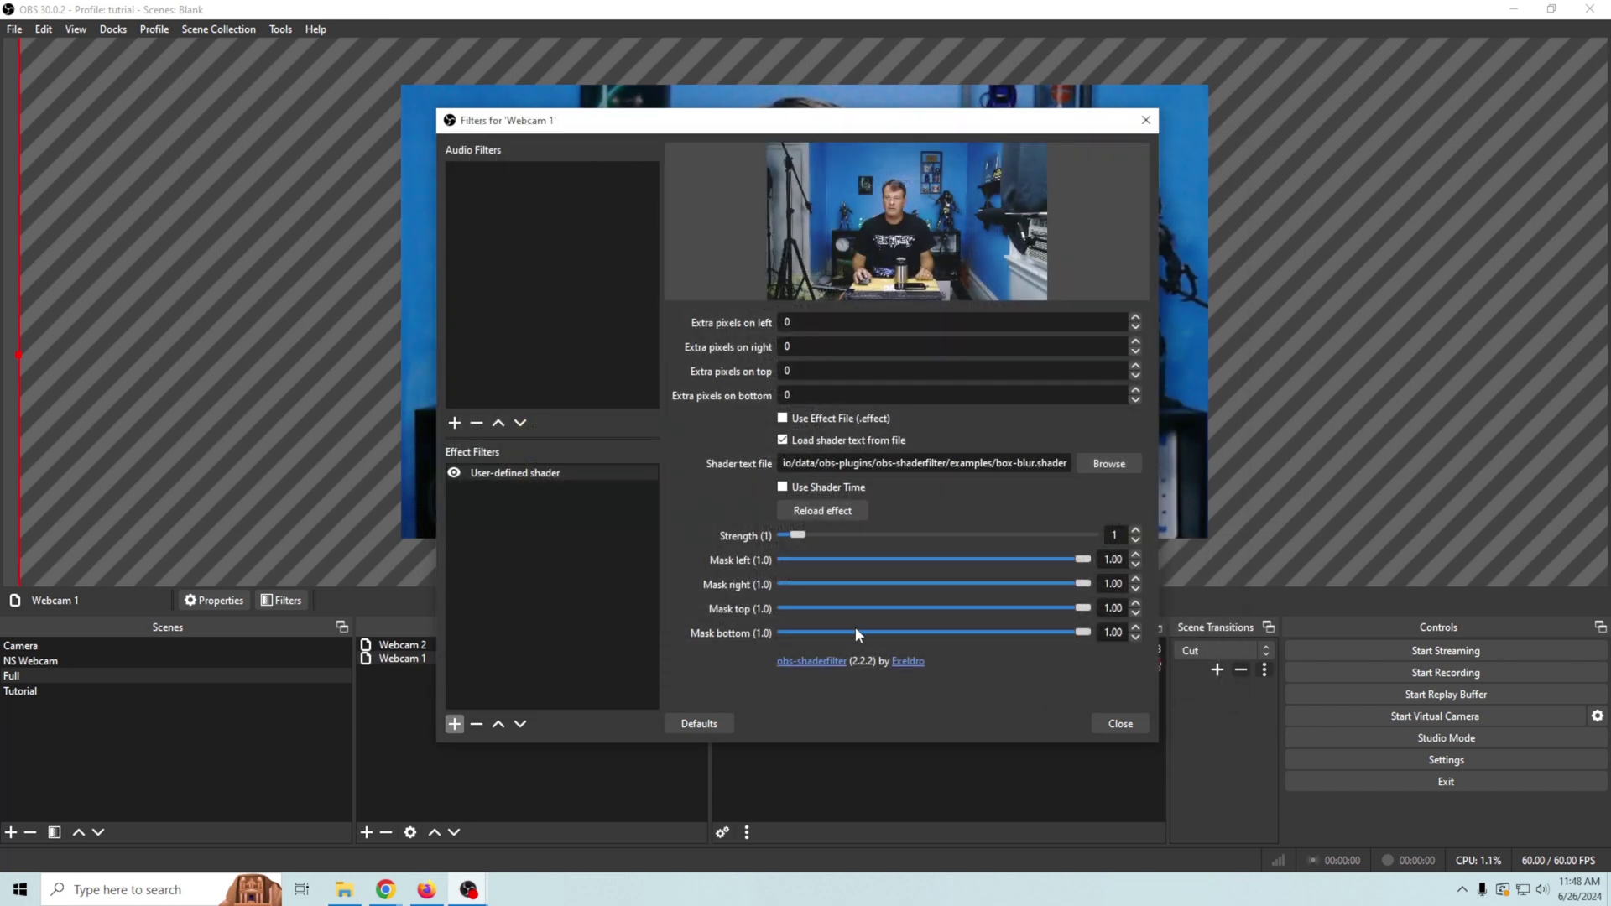
# Raise the box-blur strength to 2 and close the Webcam 1 filters window.
pyautogui.moveTo(922, 137); pyautogui.dragTo(1517, 84)
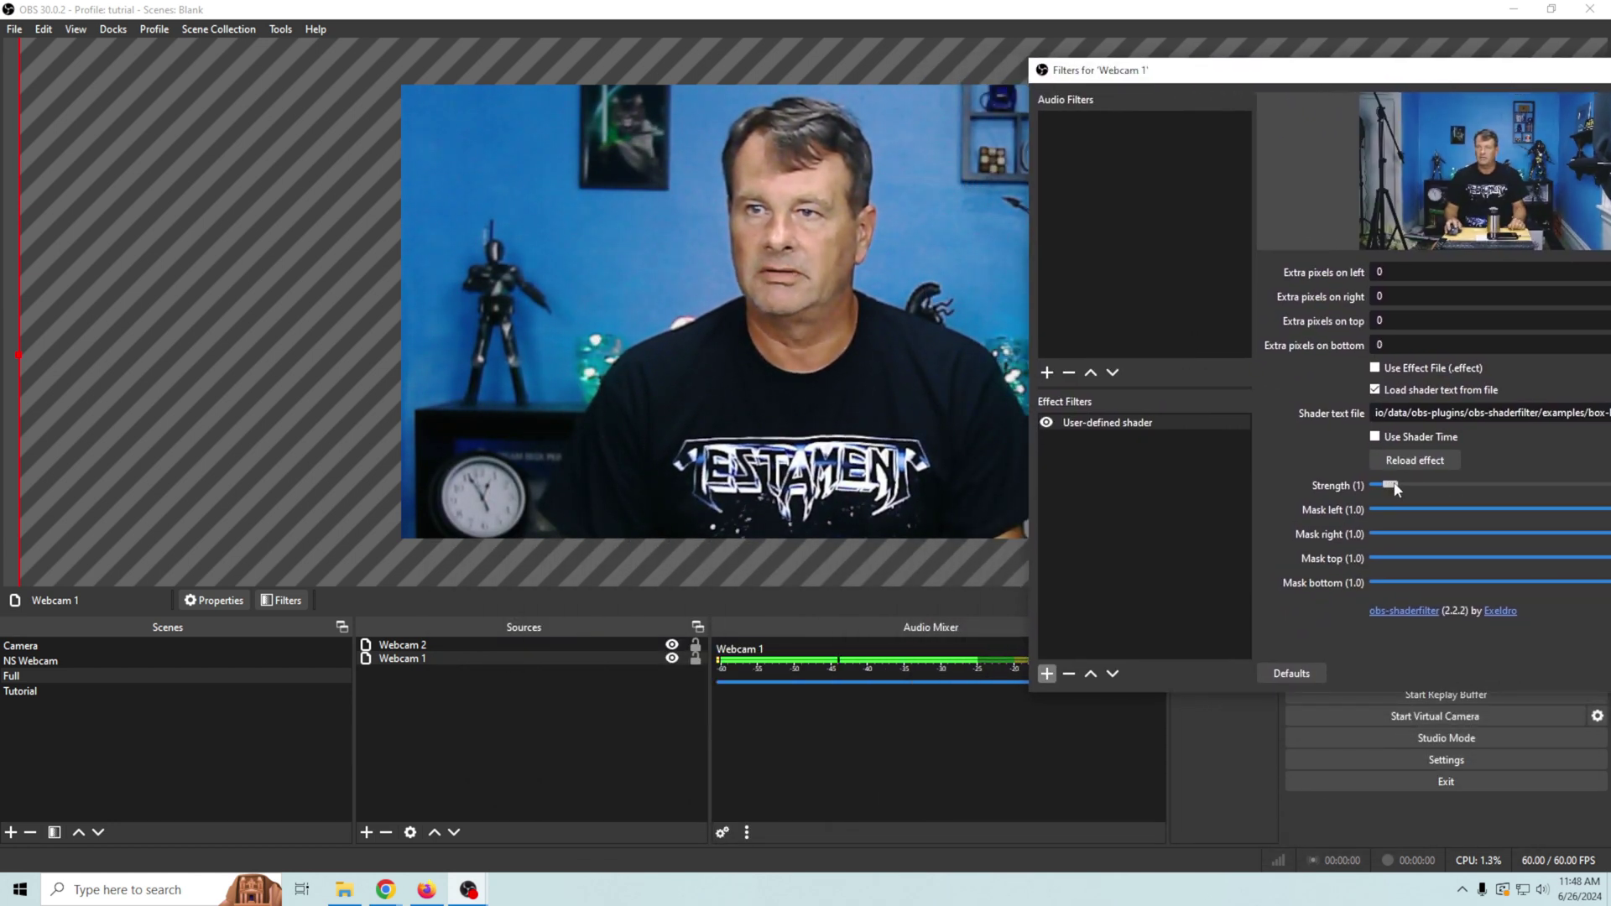
pyautogui.moveTo(1391, 487); pyautogui.dragTo(1399, 489)
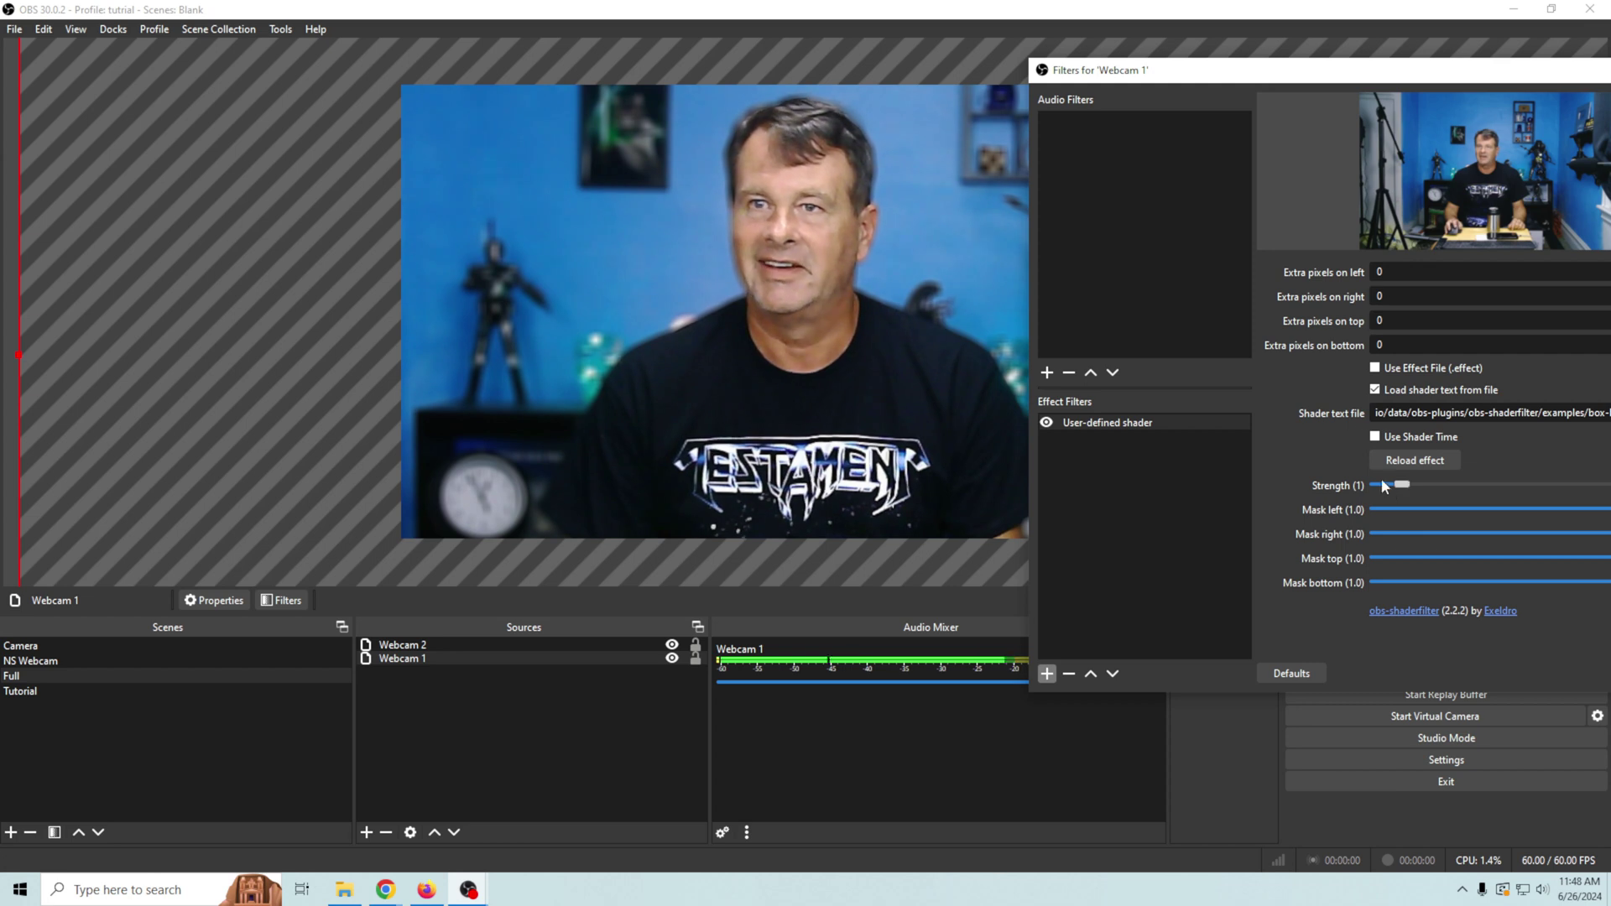
pyautogui.moveTo(1393, 82); pyautogui.dragTo(1124, 114)
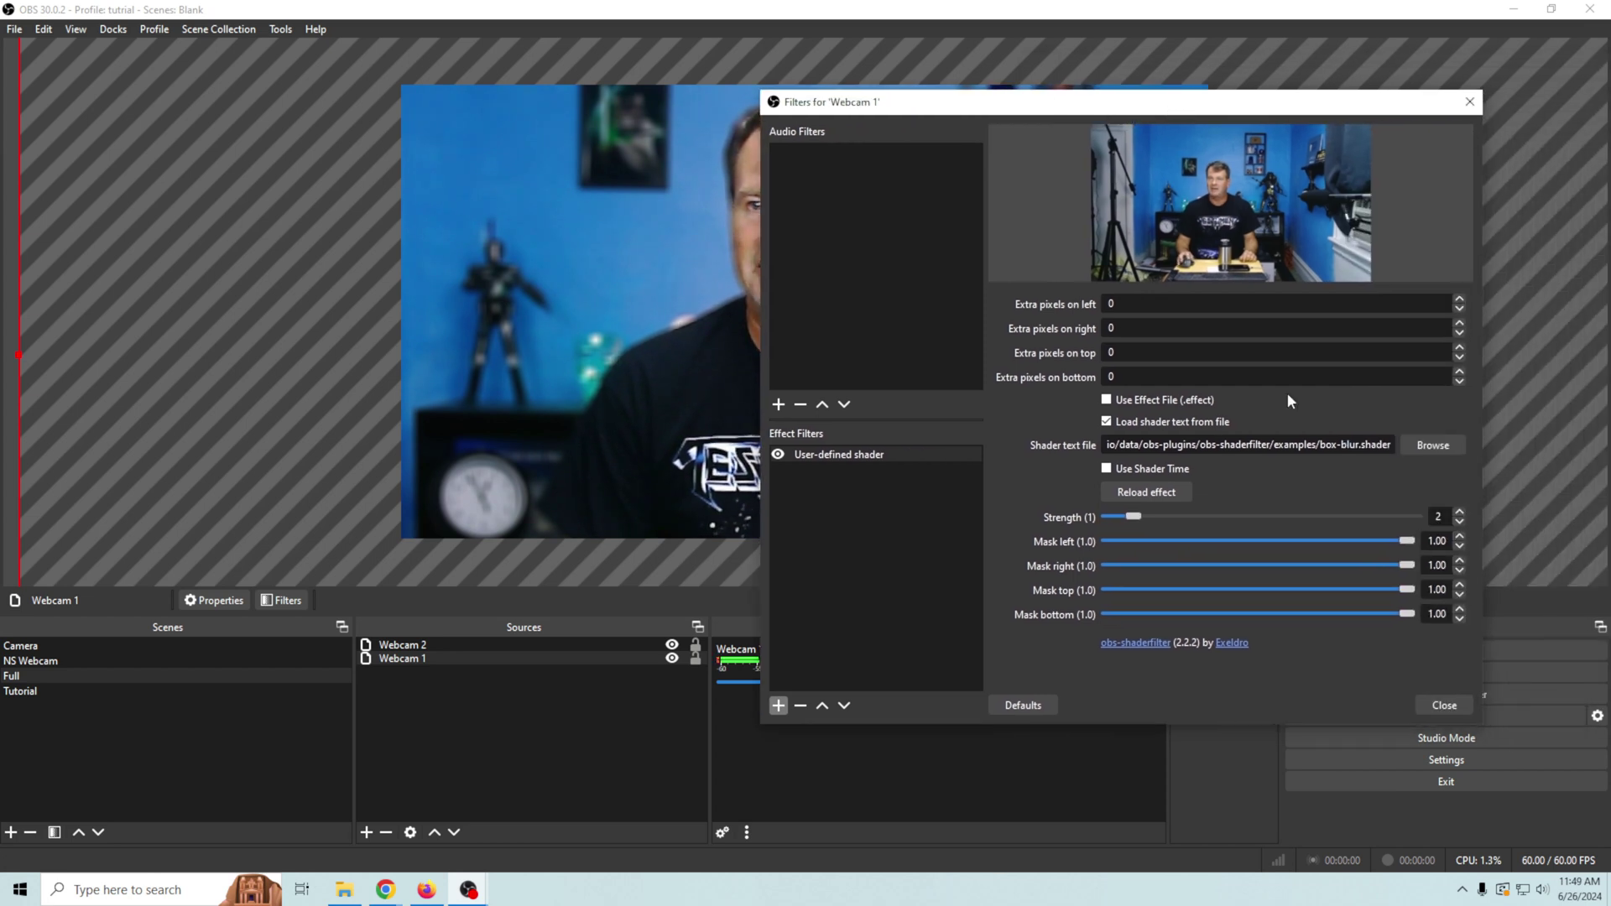
pyautogui.click(1430, 707)
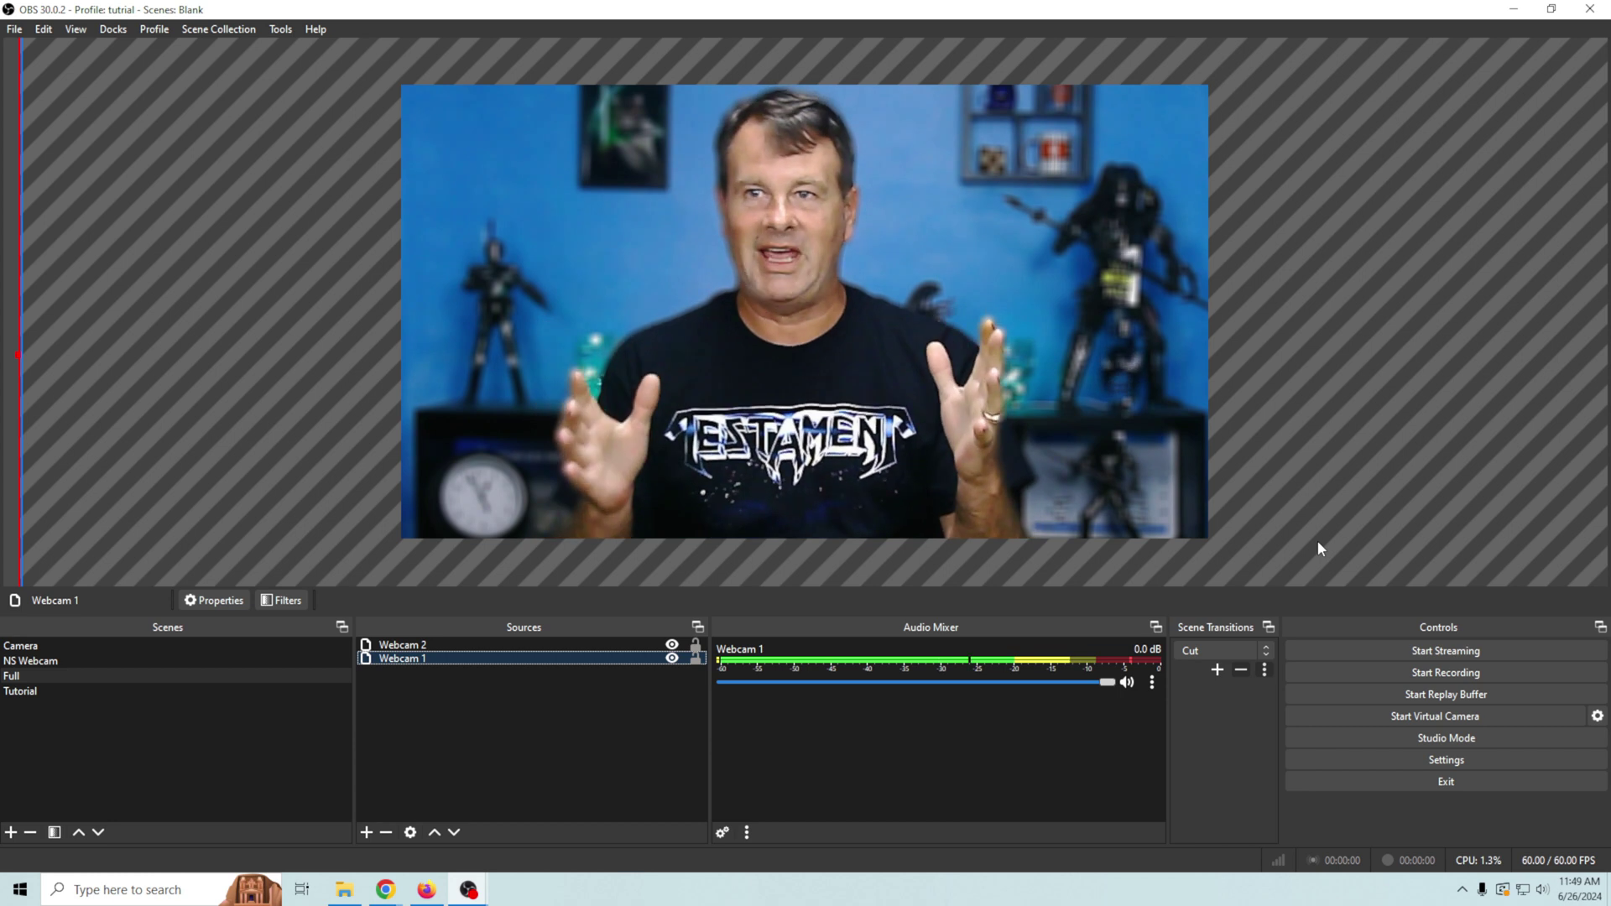
# Reorder the scene list so Full sits above NS Webcam, right after Camera.
pyautogui.click(252, 646)
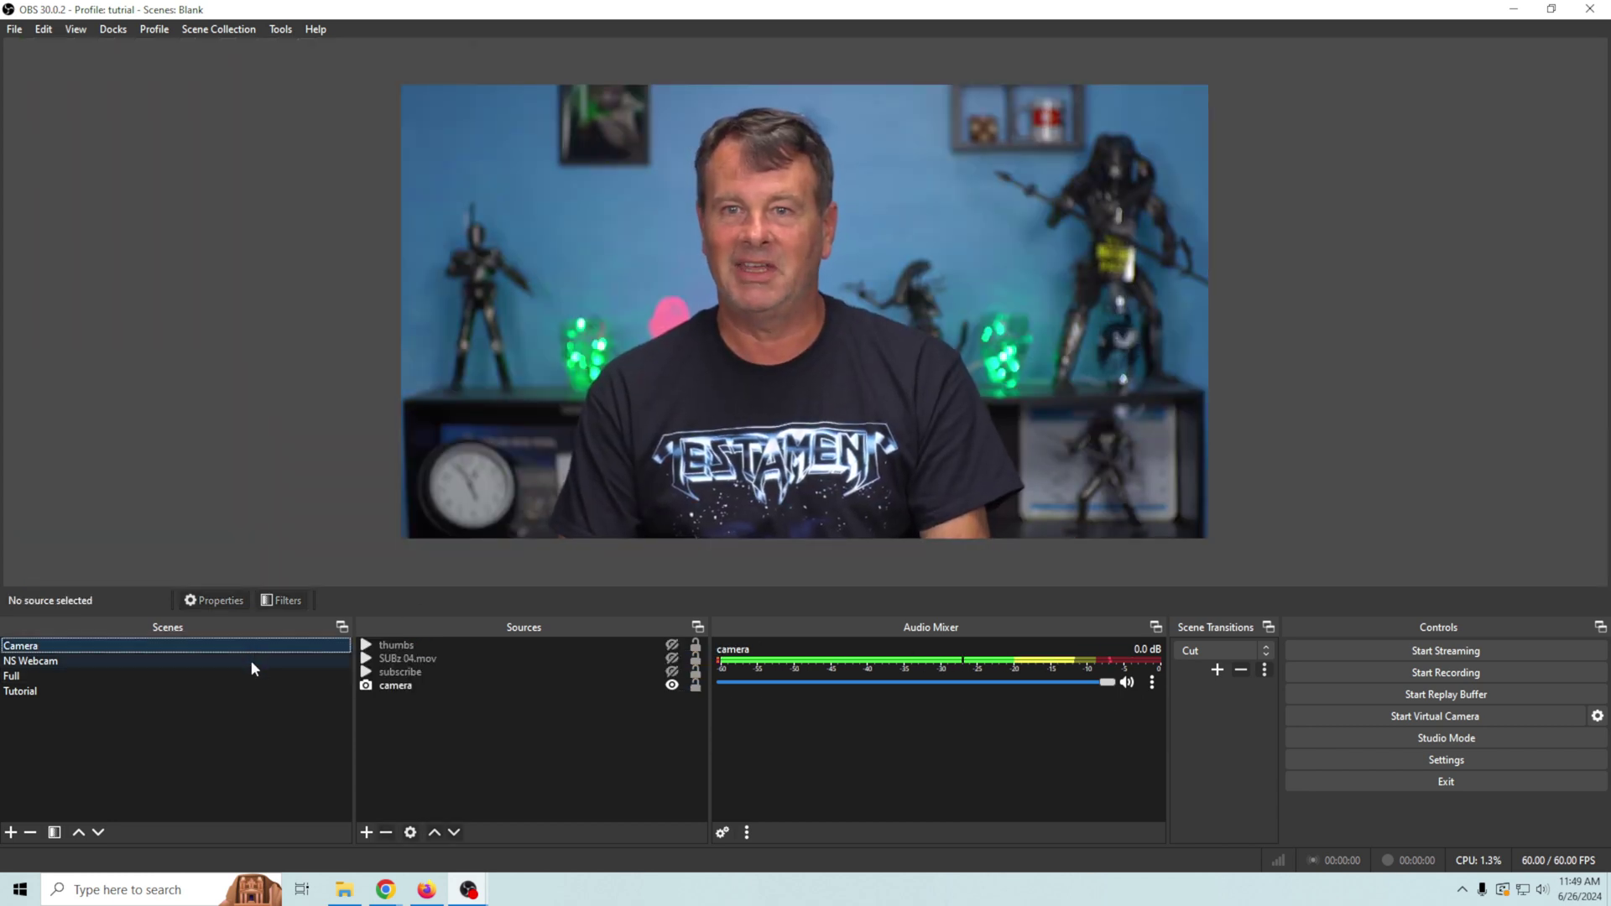
pyautogui.click(250, 661)
pyautogui.moveTo(34, 676); pyautogui.dragTo(41, 660)
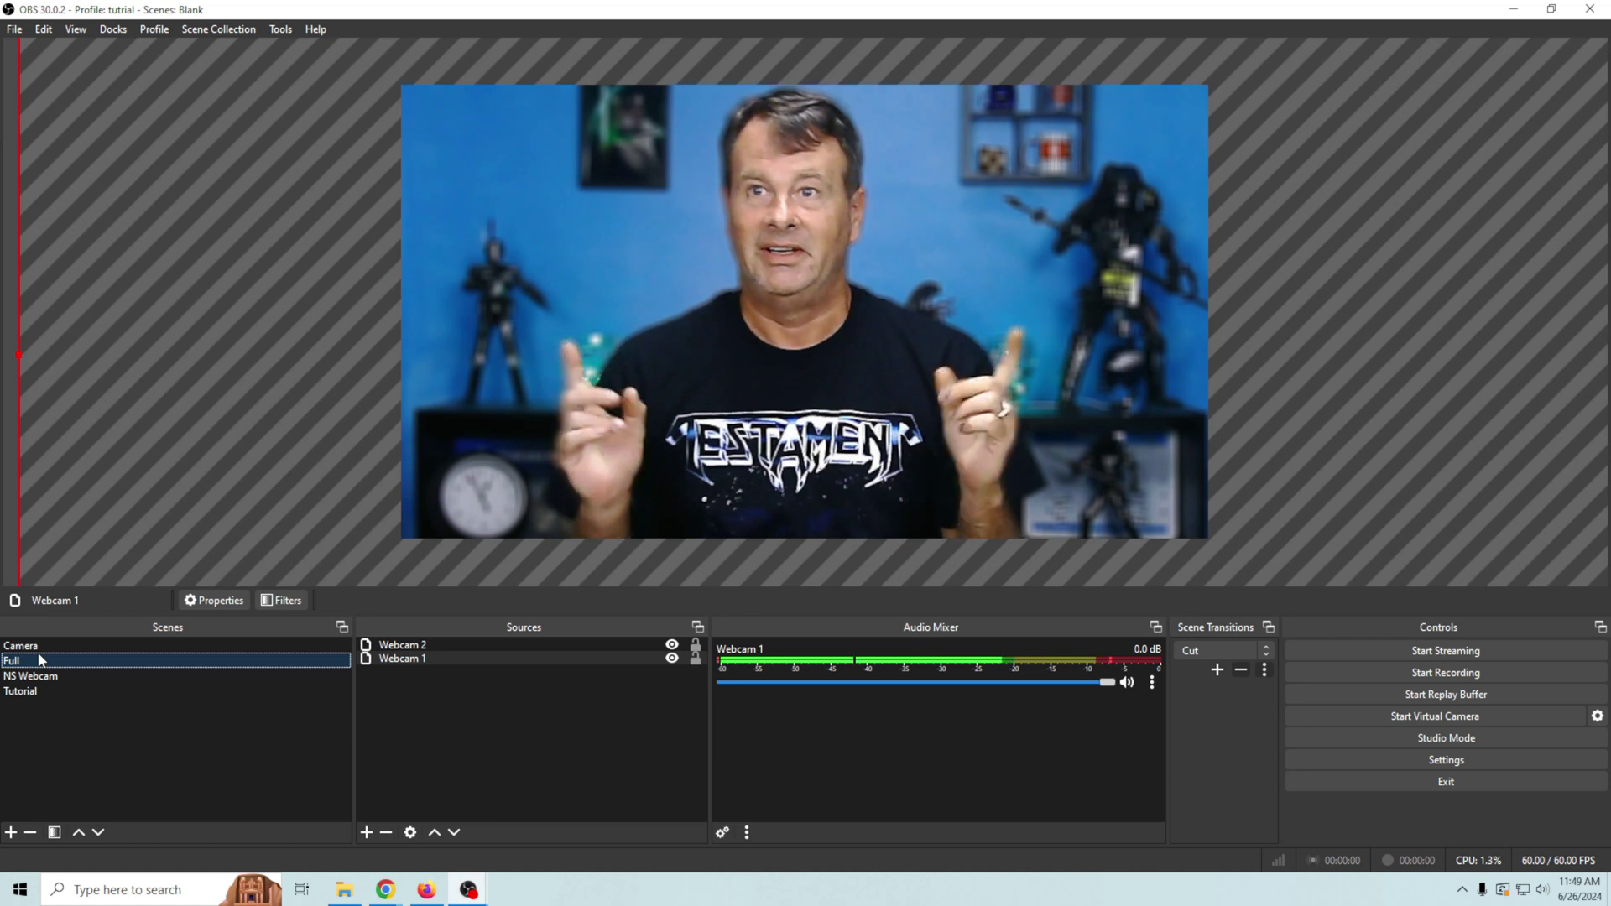